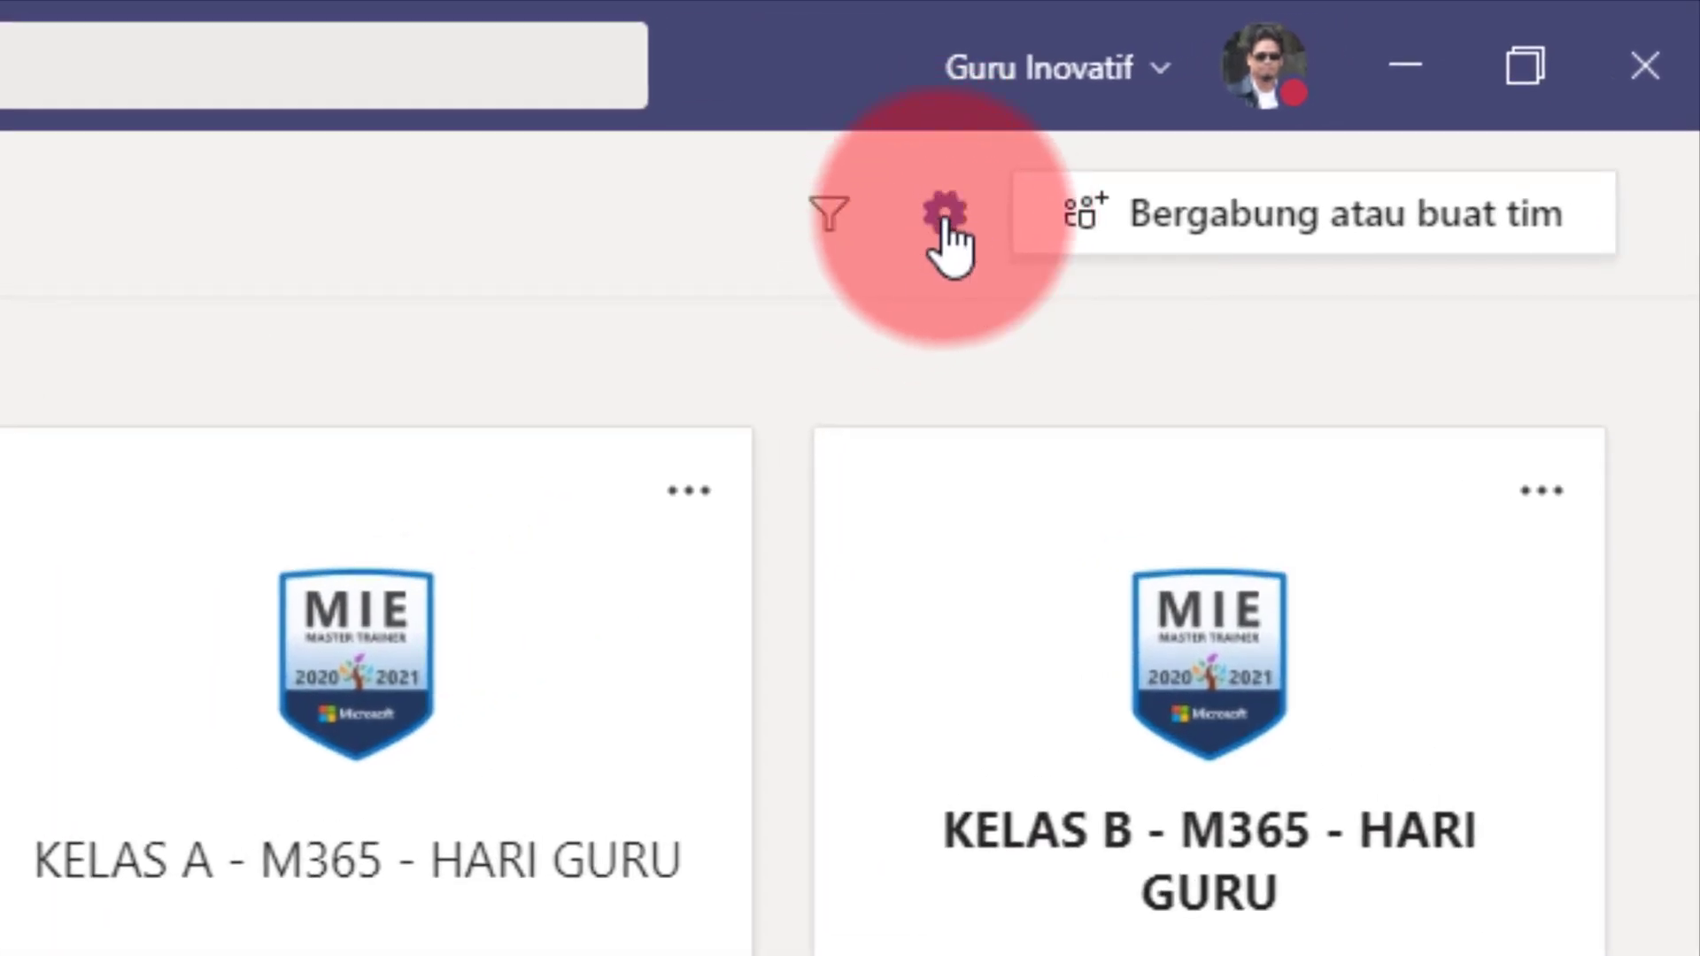
Check the view settings reached from the teams grid, then close them and reopen and dismiss the team options.
{"action": "left_click", "coordinate": [947, 232]}
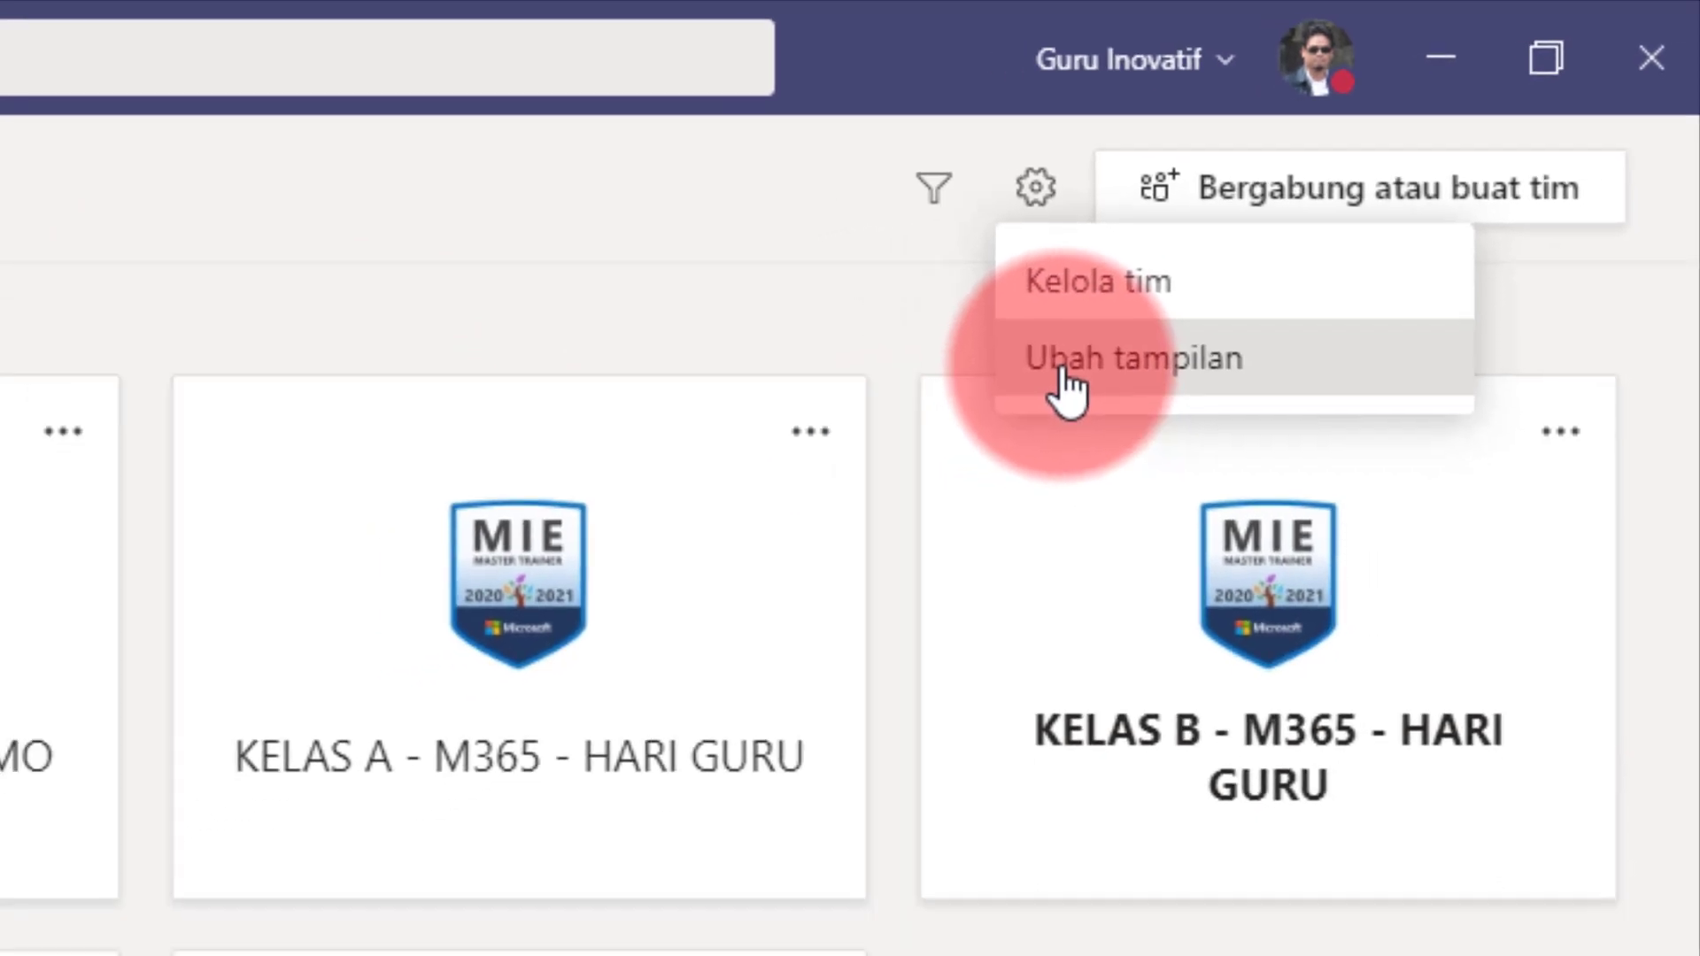
{"action": "left_click", "coordinate": [1069, 385]}
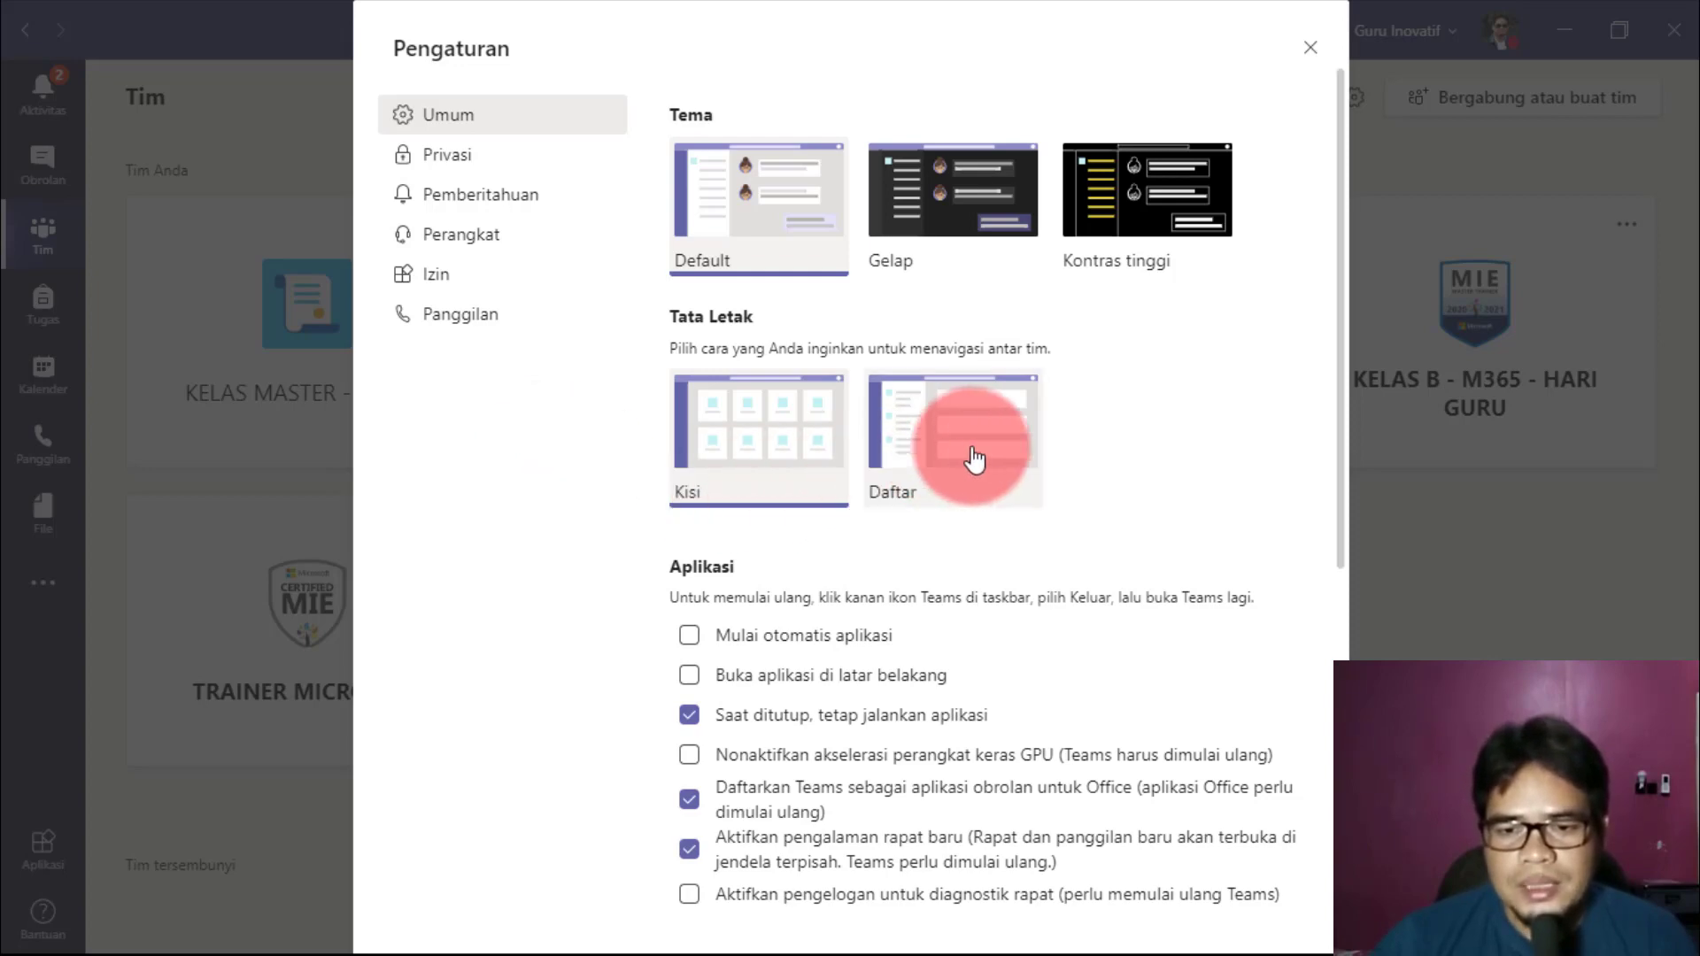
{"action": "left_click", "coordinate": [1311, 49]}
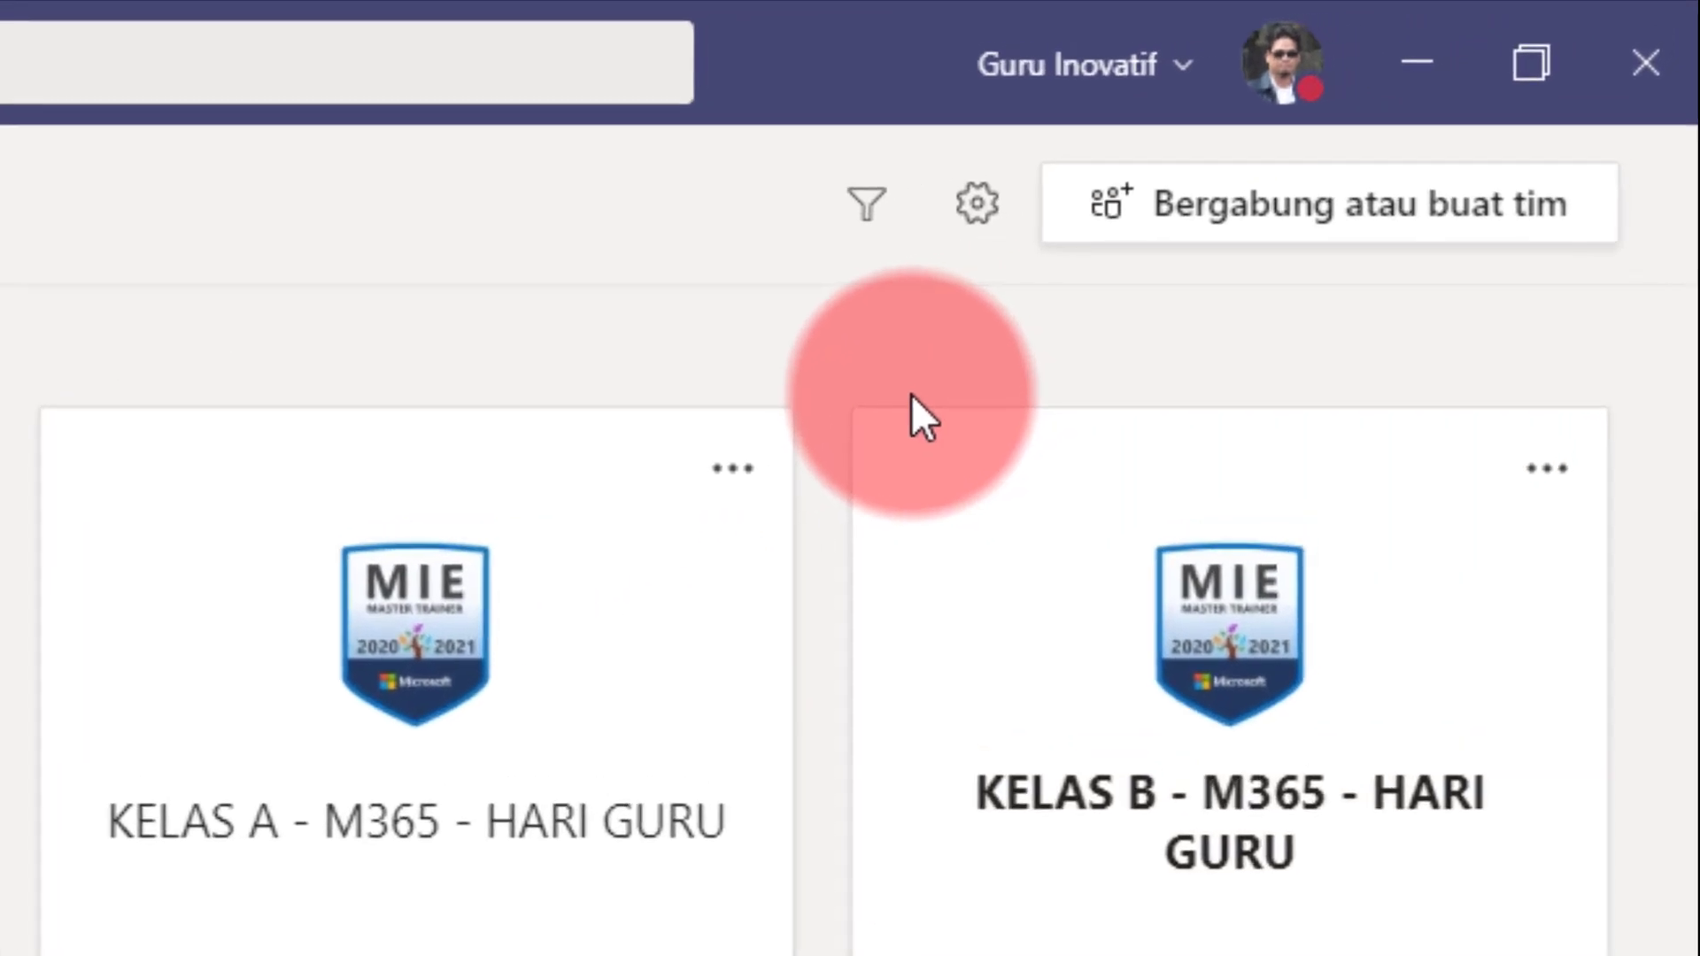
{"action": "left_click", "coordinate": [983, 228]}
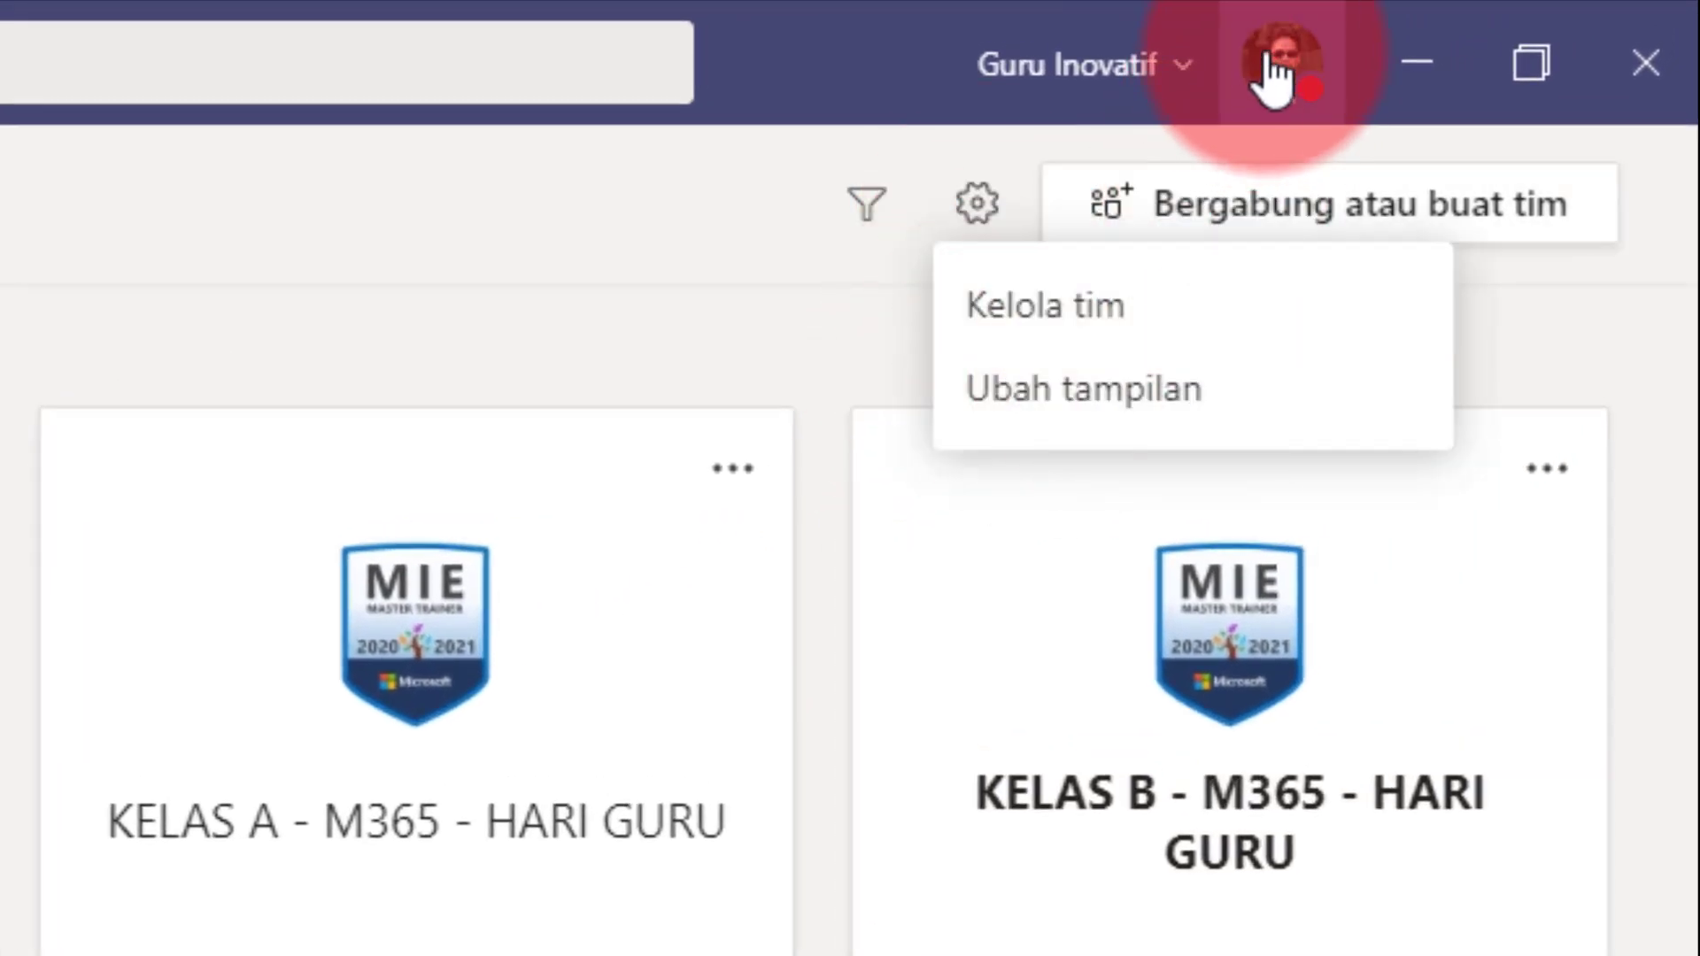
{"action": "left_click", "coordinate": [876, 363]}
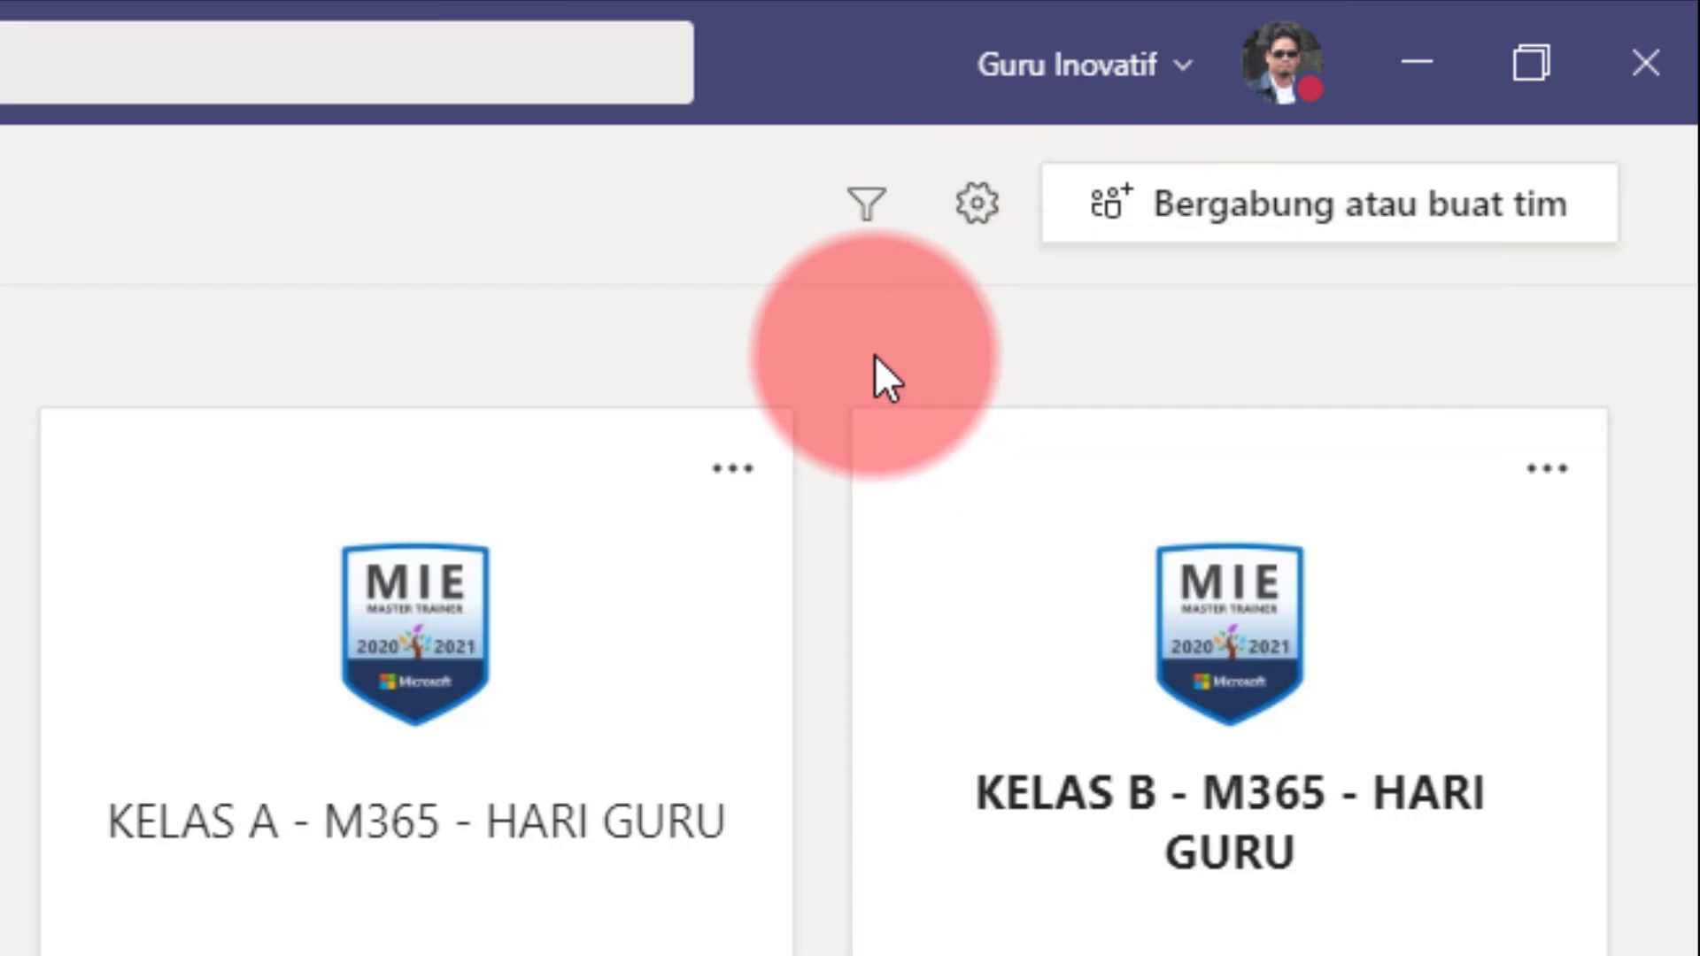
Open the general settings from the account profile and set the team layout to Daftar.
{"action": "left_click", "coordinate": [1285, 66]}
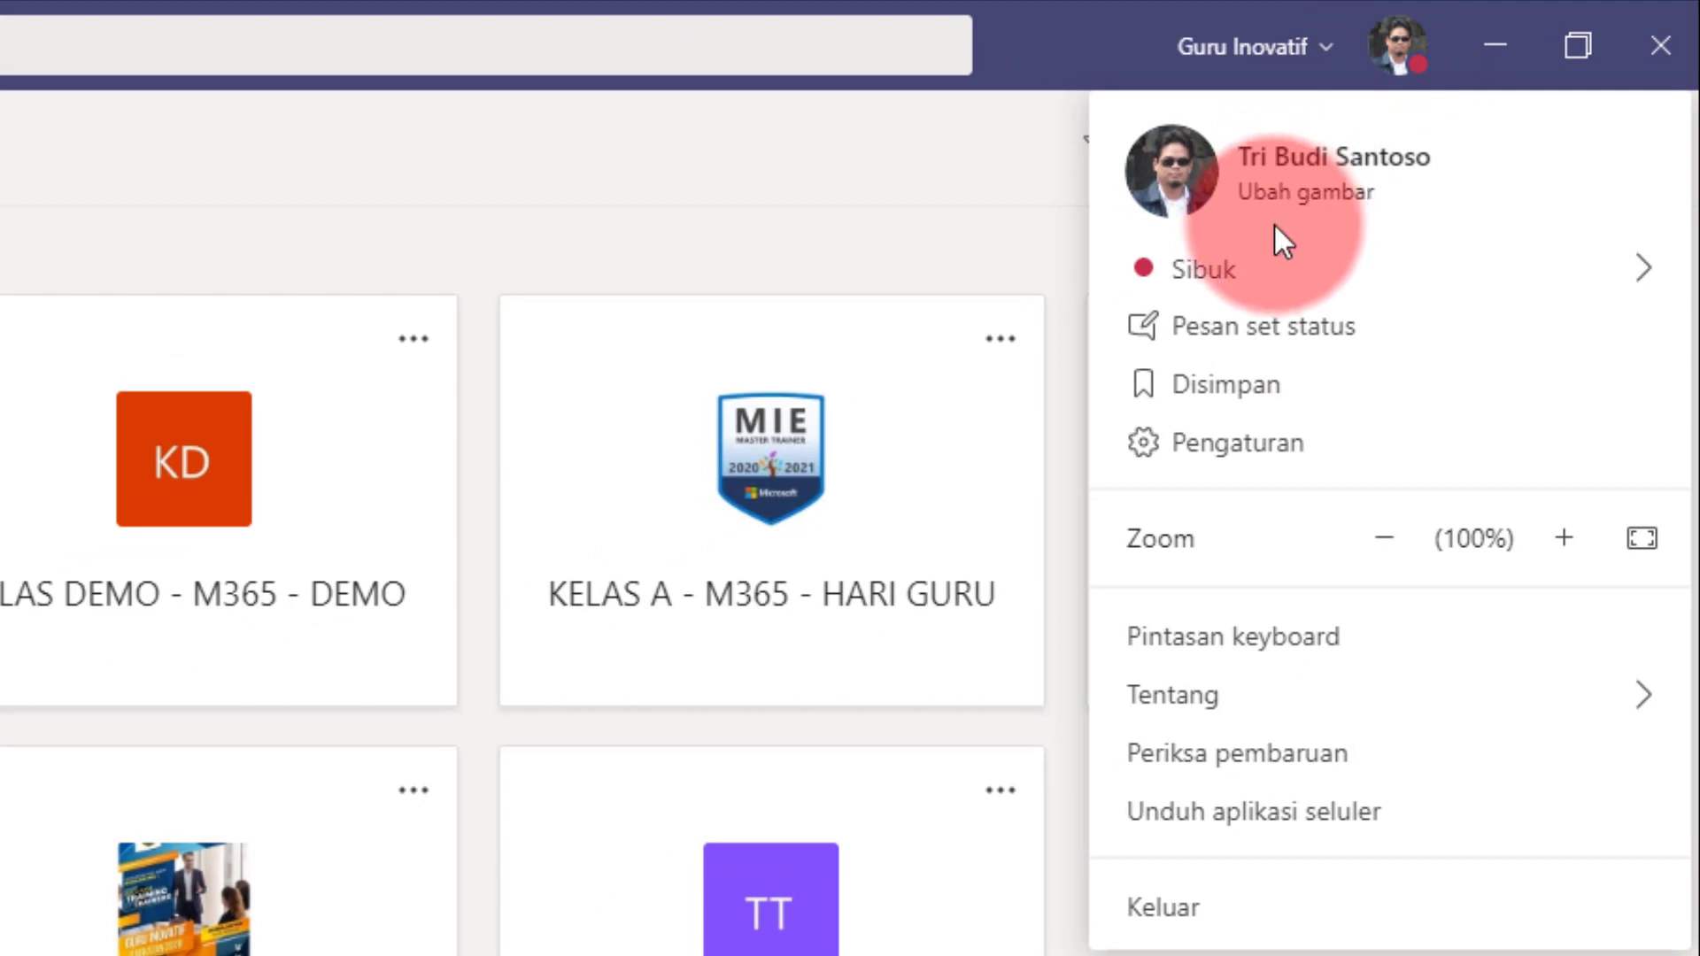
{"action": "mouse_move", "coordinate": [1159, 293]}
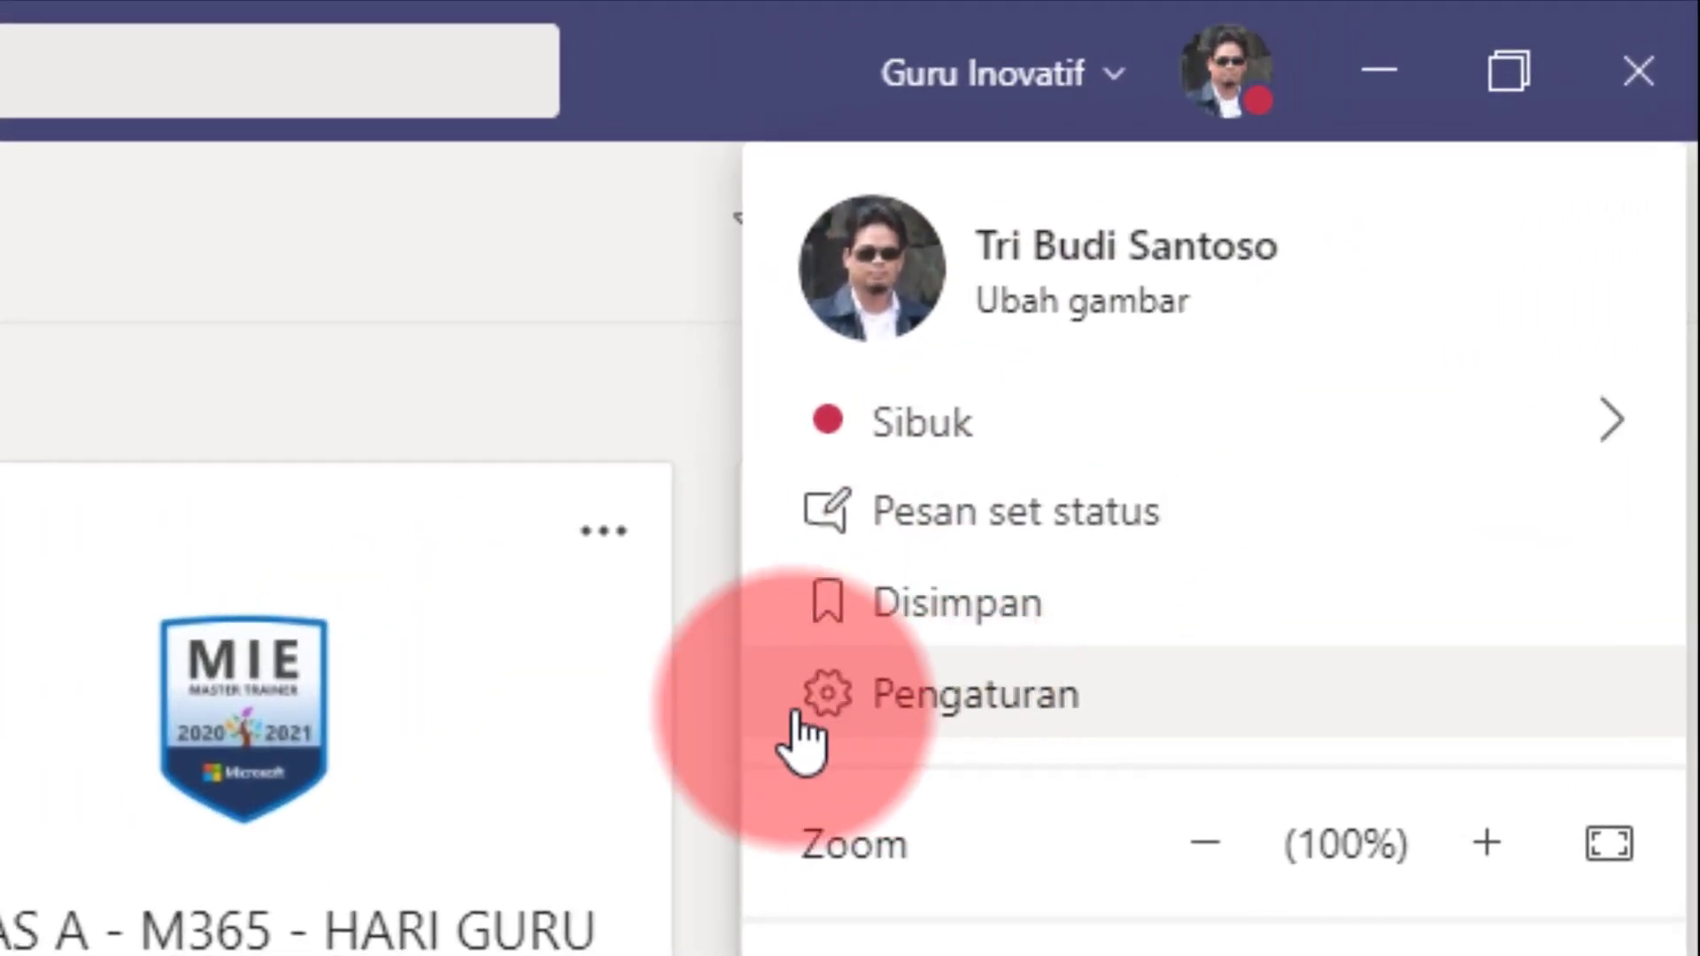
{"action": "left_click", "coordinate": [881, 721]}
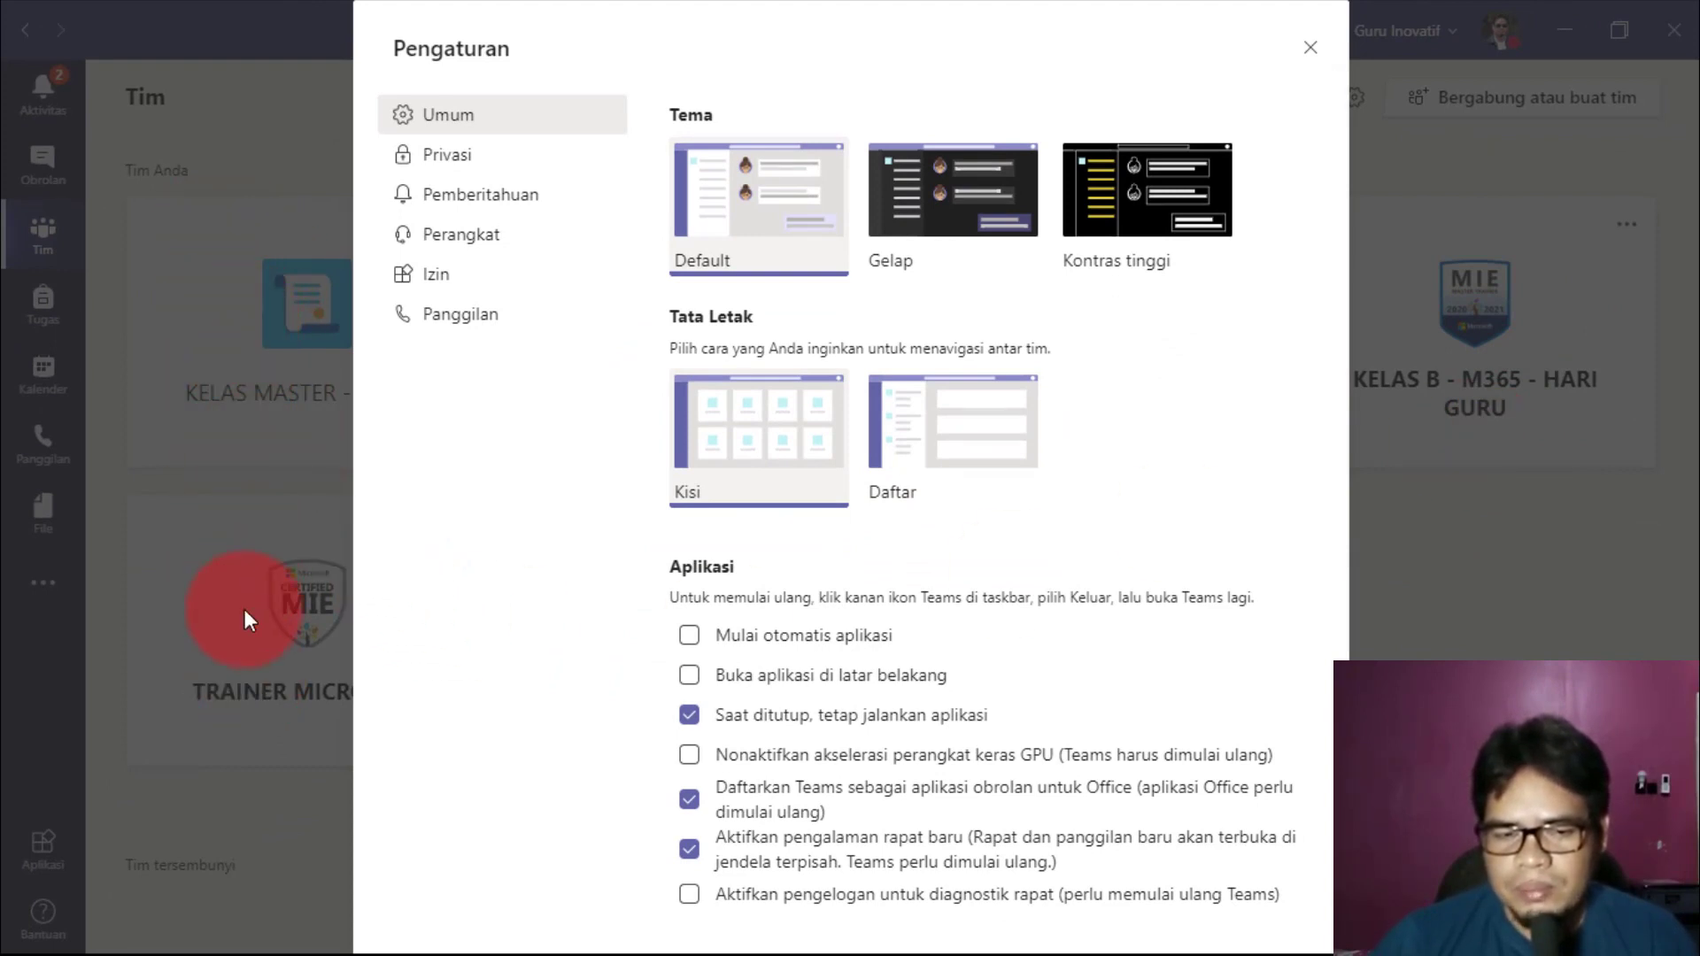
{"action": "left_click", "coordinate": [940, 413]}
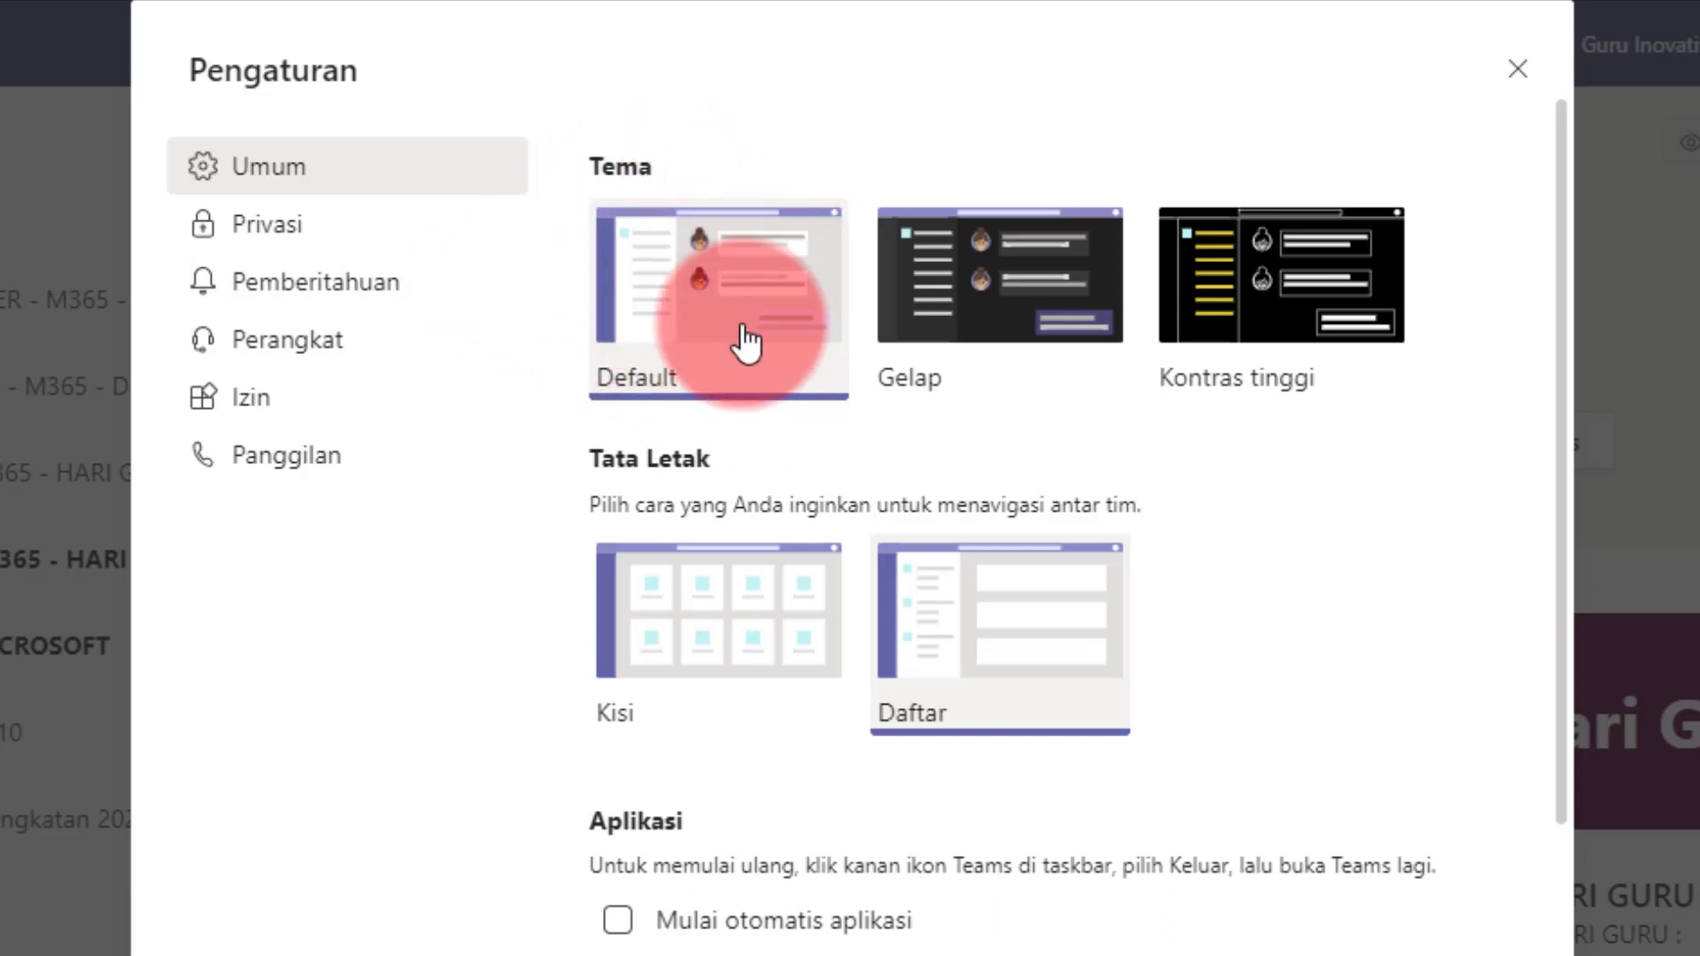
Try the Gelap theme and switch back to the Default theme.
{"action": "left_click", "coordinate": [978, 317]}
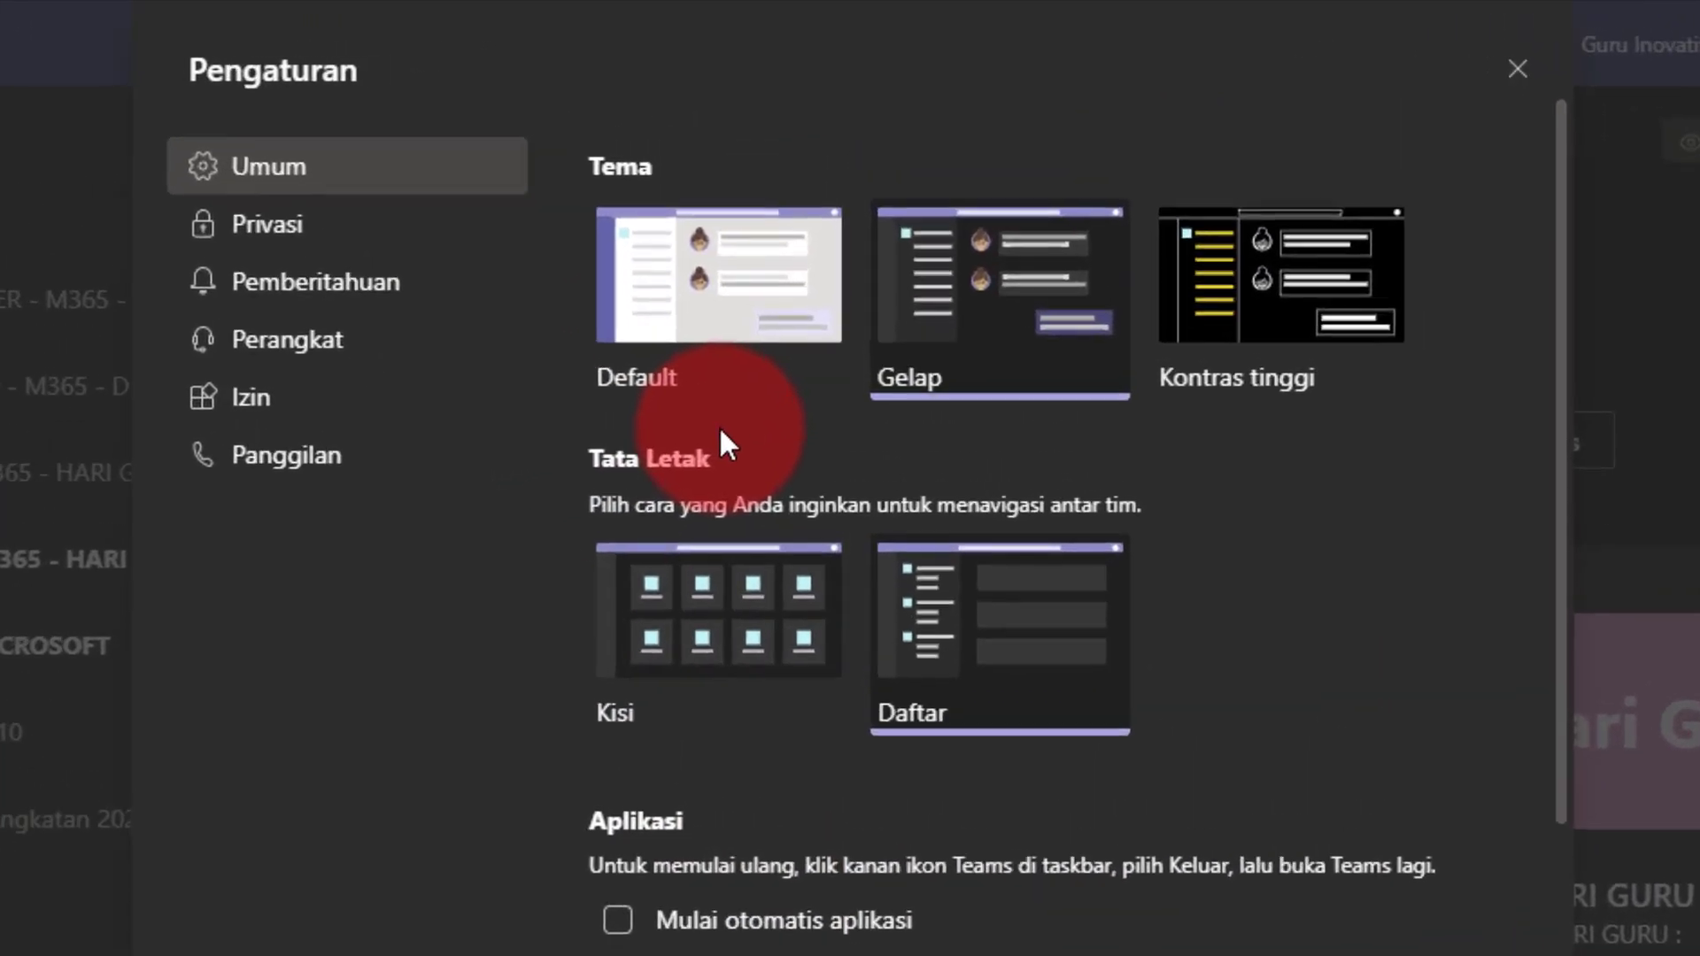
{"action": "left_click", "coordinate": [709, 325]}
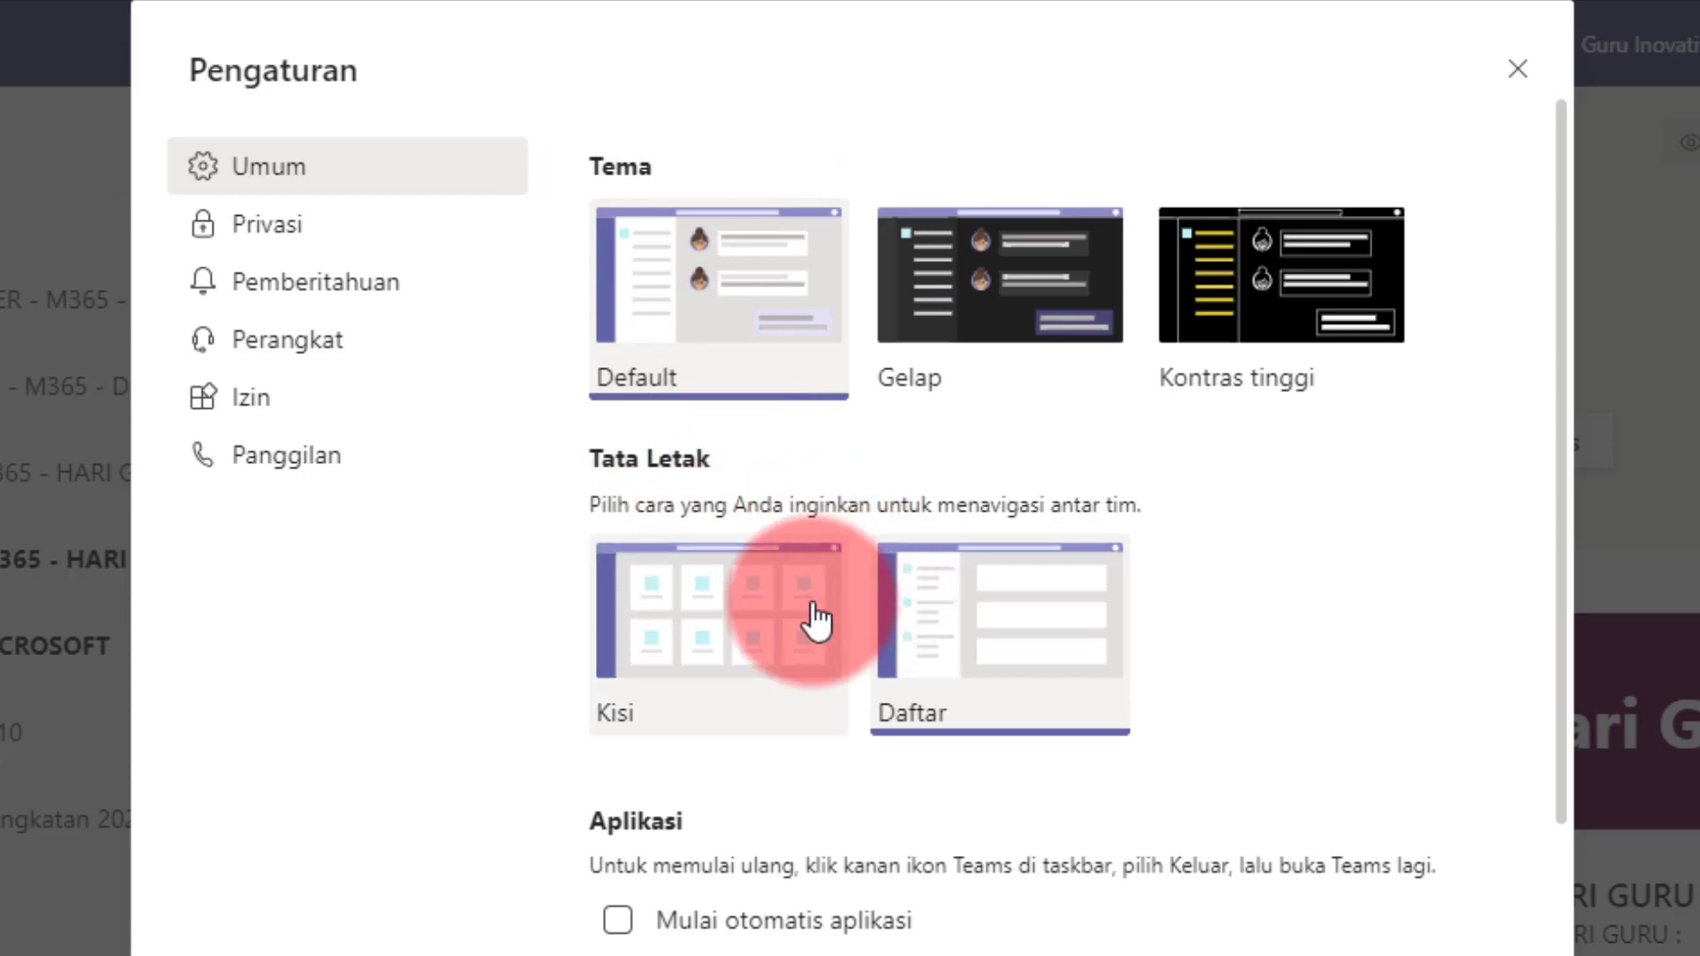
Review the layout and application options in the general settings and close the settings.
{"action": "scroll", "coordinate": [813, 613], "scroll_direction": "down", "scroll_amount": 9}
{"action": "scroll", "coordinate": [810, 603], "scroll_direction": "up", "scroll_amount": 9}
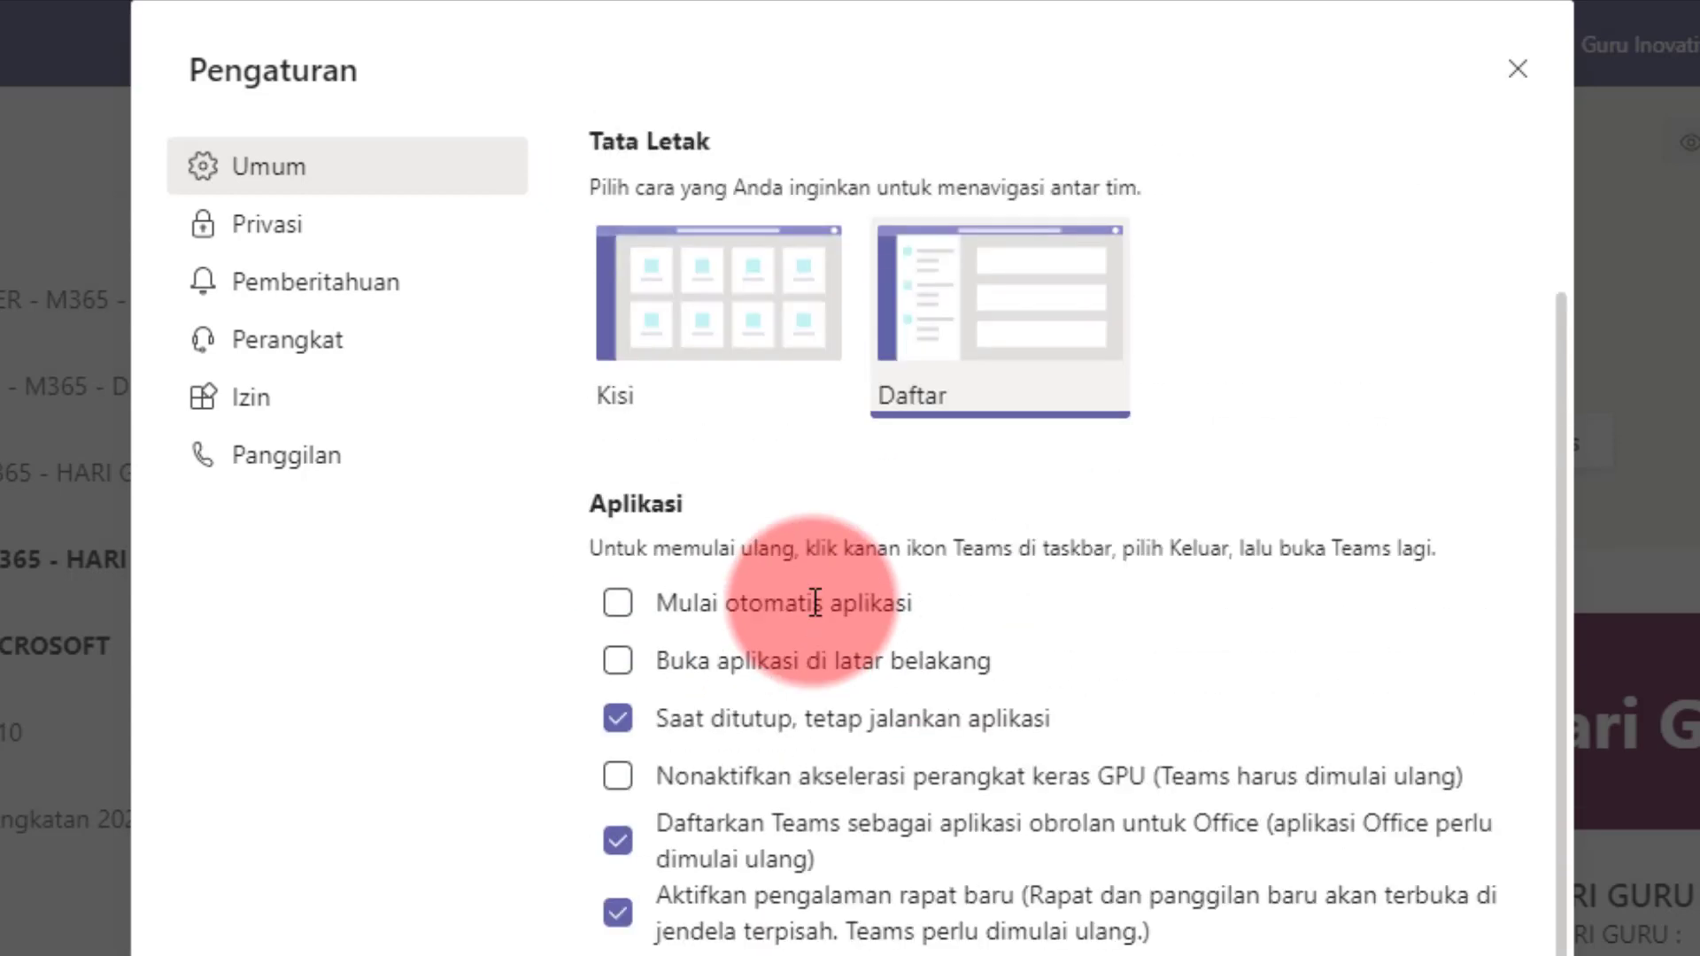
{"action": "scroll", "coordinate": [788, 496], "scroll_direction": "down", "scroll_amount": 9}
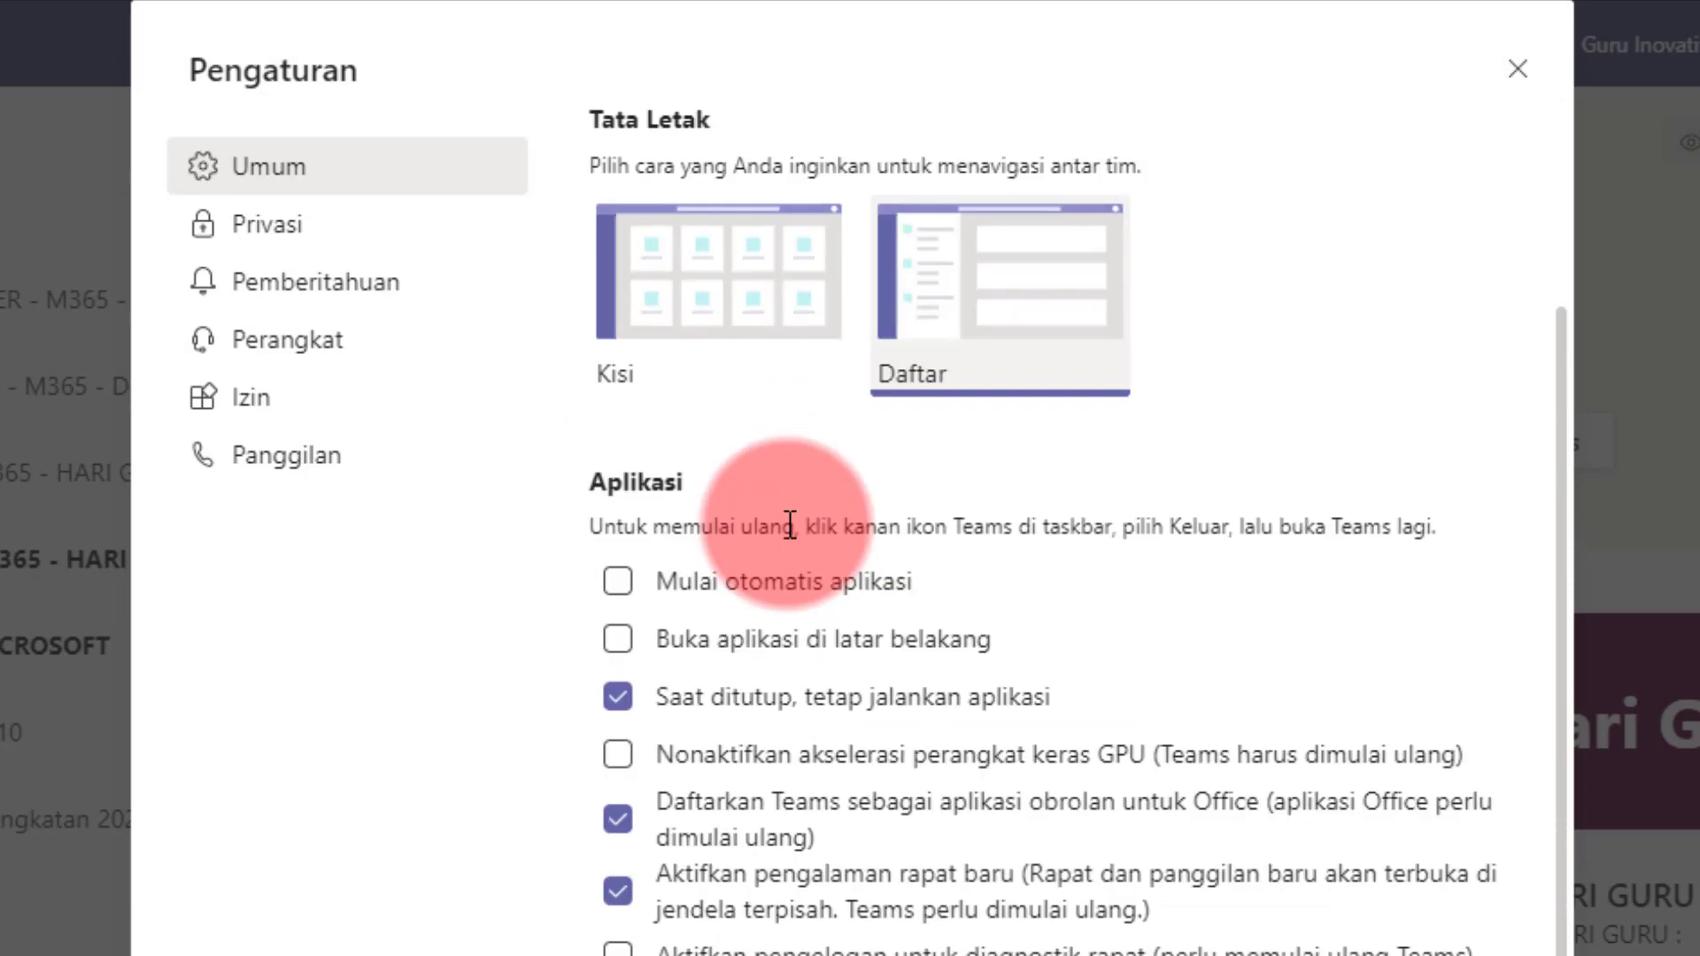
{"action": "scroll", "coordinate": [786, 536], "scroll_direction": "up", "scroll_amount": 6}
{"action": "scroll", "coordinate": [791, 549], "scroll_direction": "up", "scroll_amount": 3}
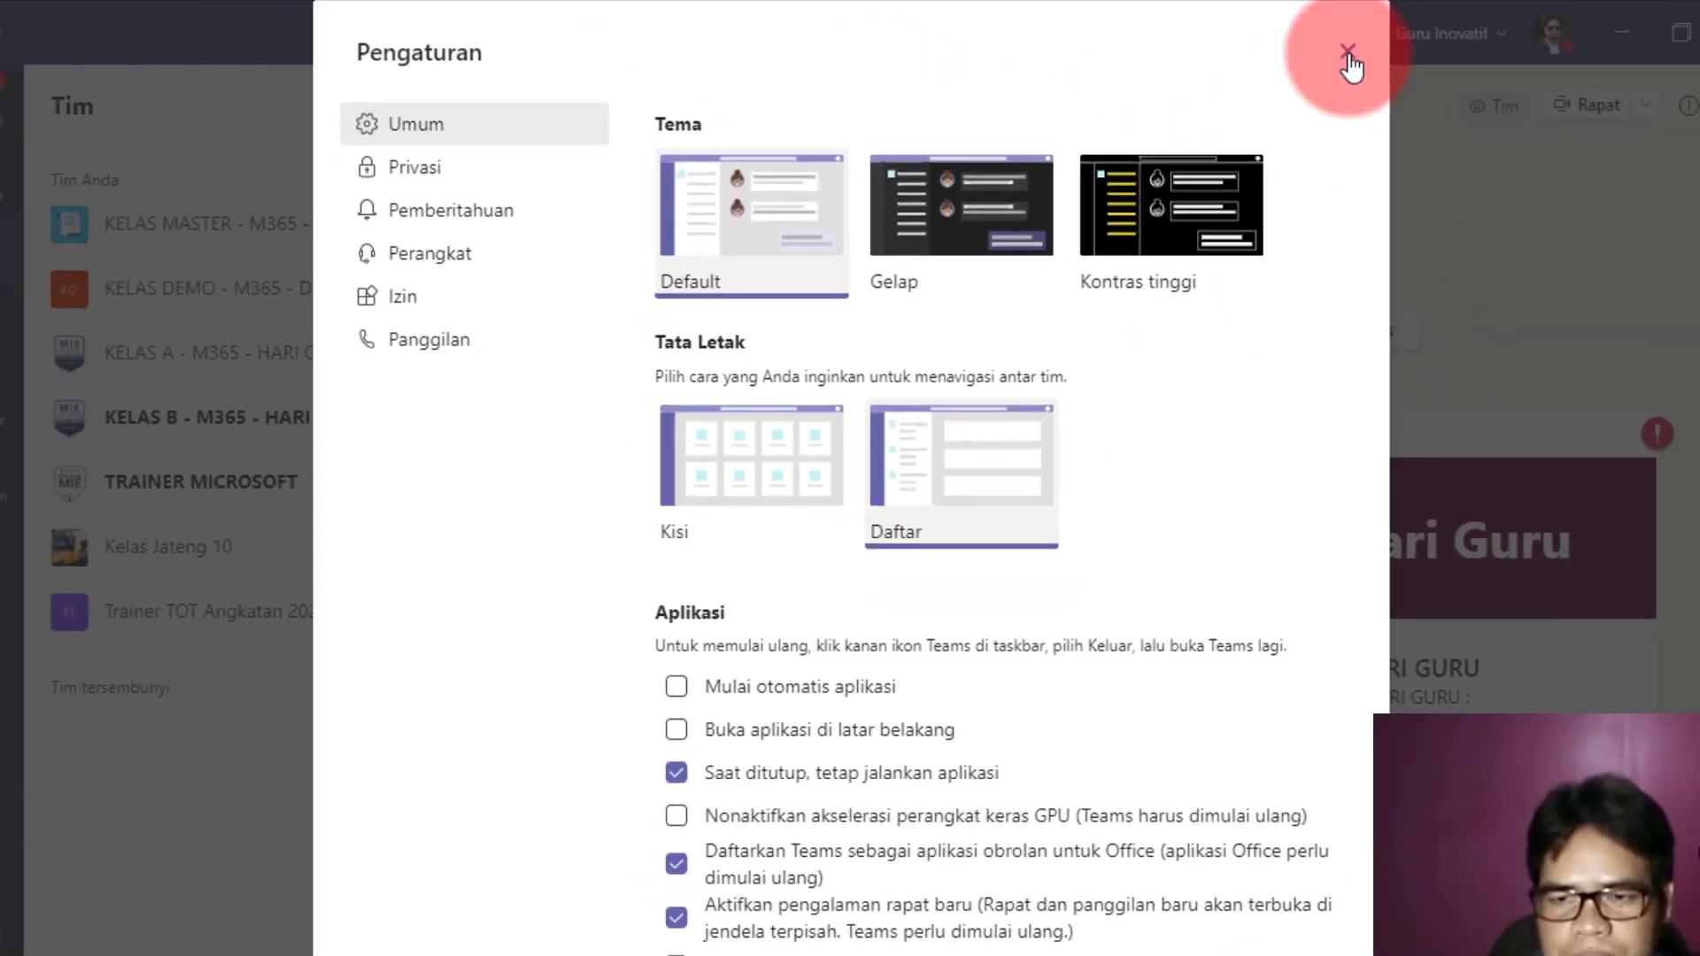
{"action": "left_click", "coordinate": [1518, 69]}
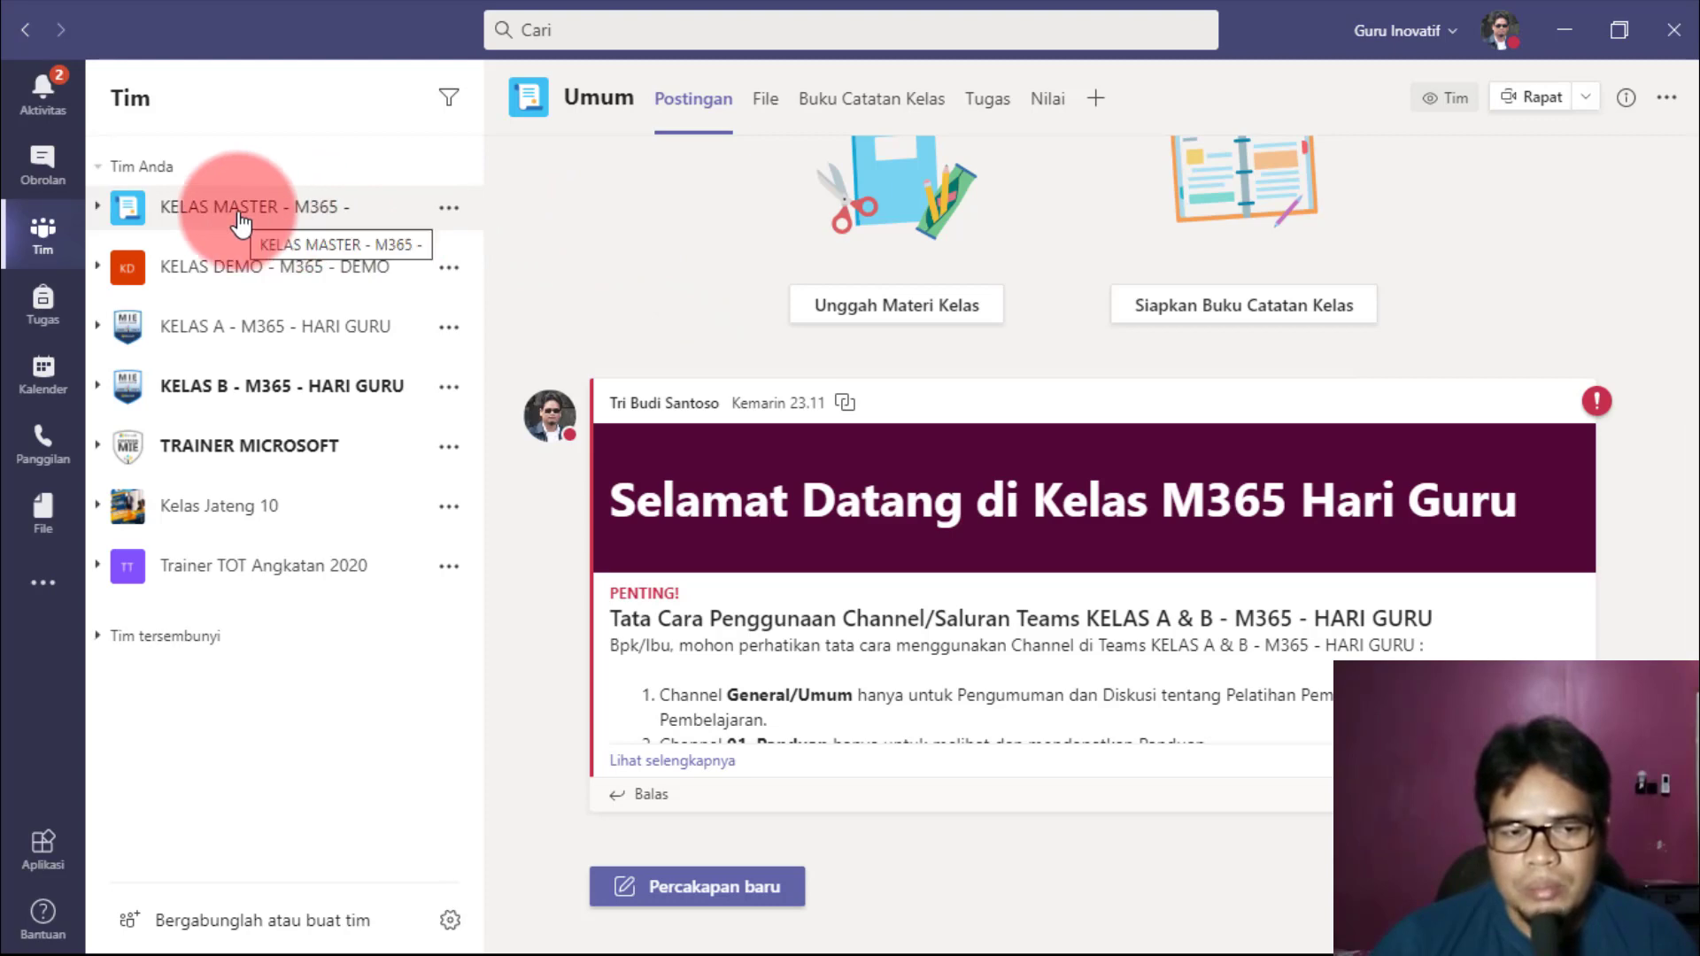
Expand the KELAS MASTER team and look through its channels from 01. Panduan to 03.c. Materi Ms. Forms.
{"action": "left_click", "coordinate": [292, 229]}
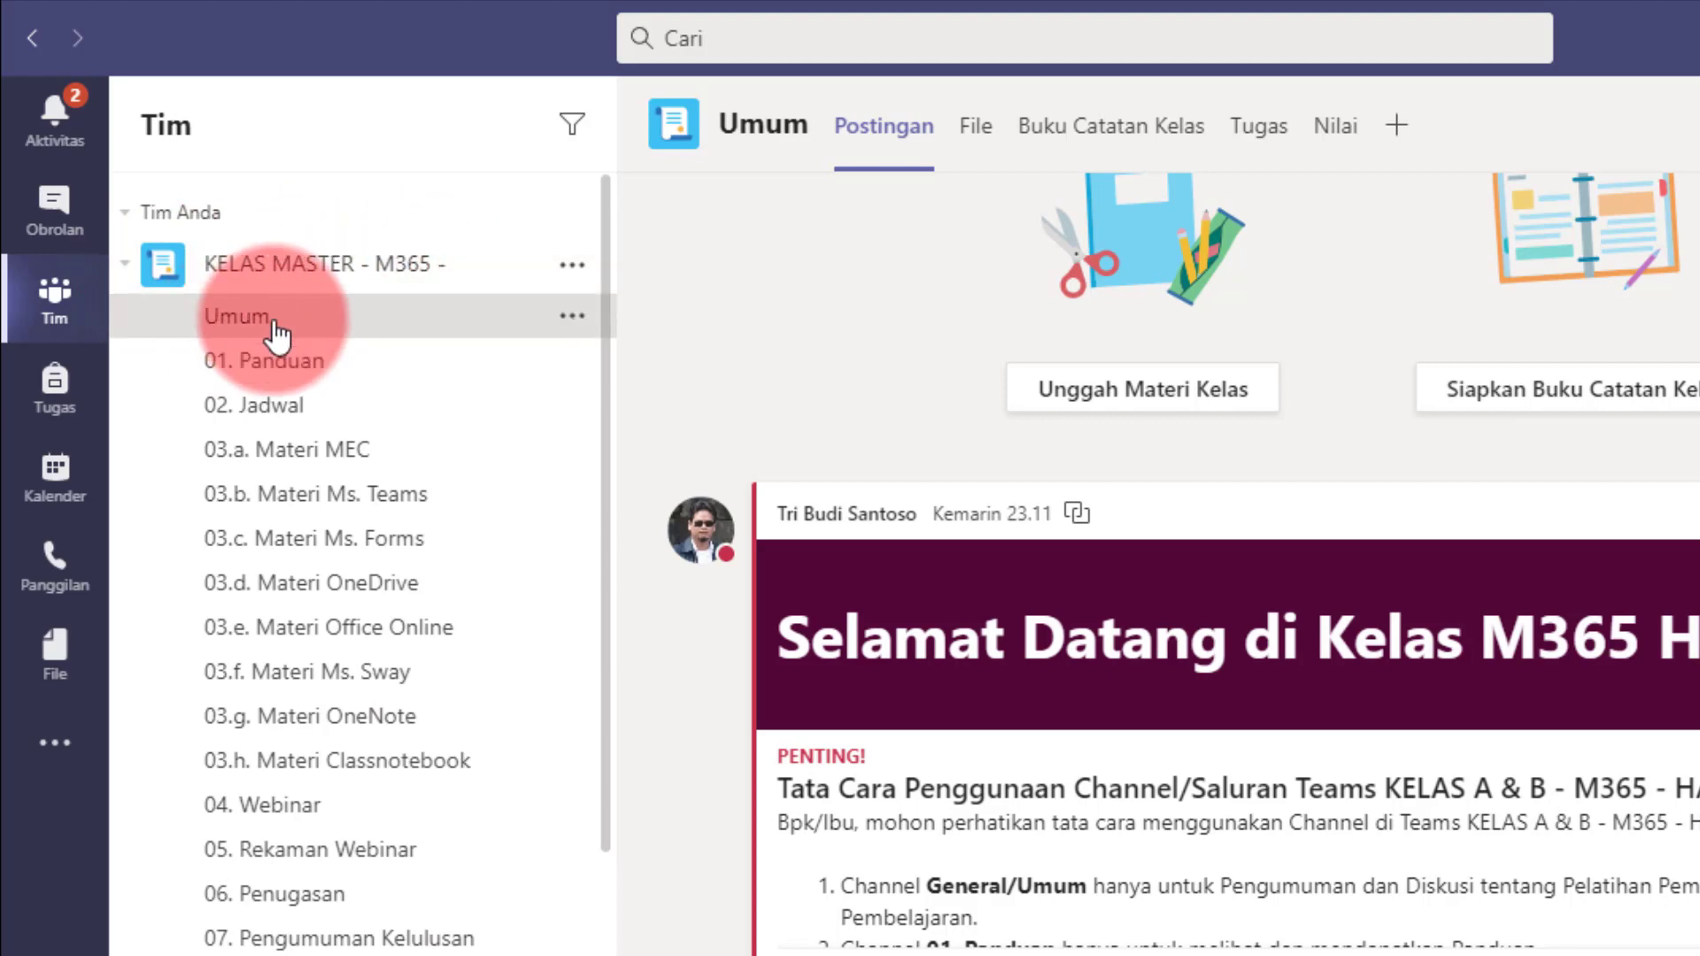
{"action": "left_click", "coordinate": [258, 379]}
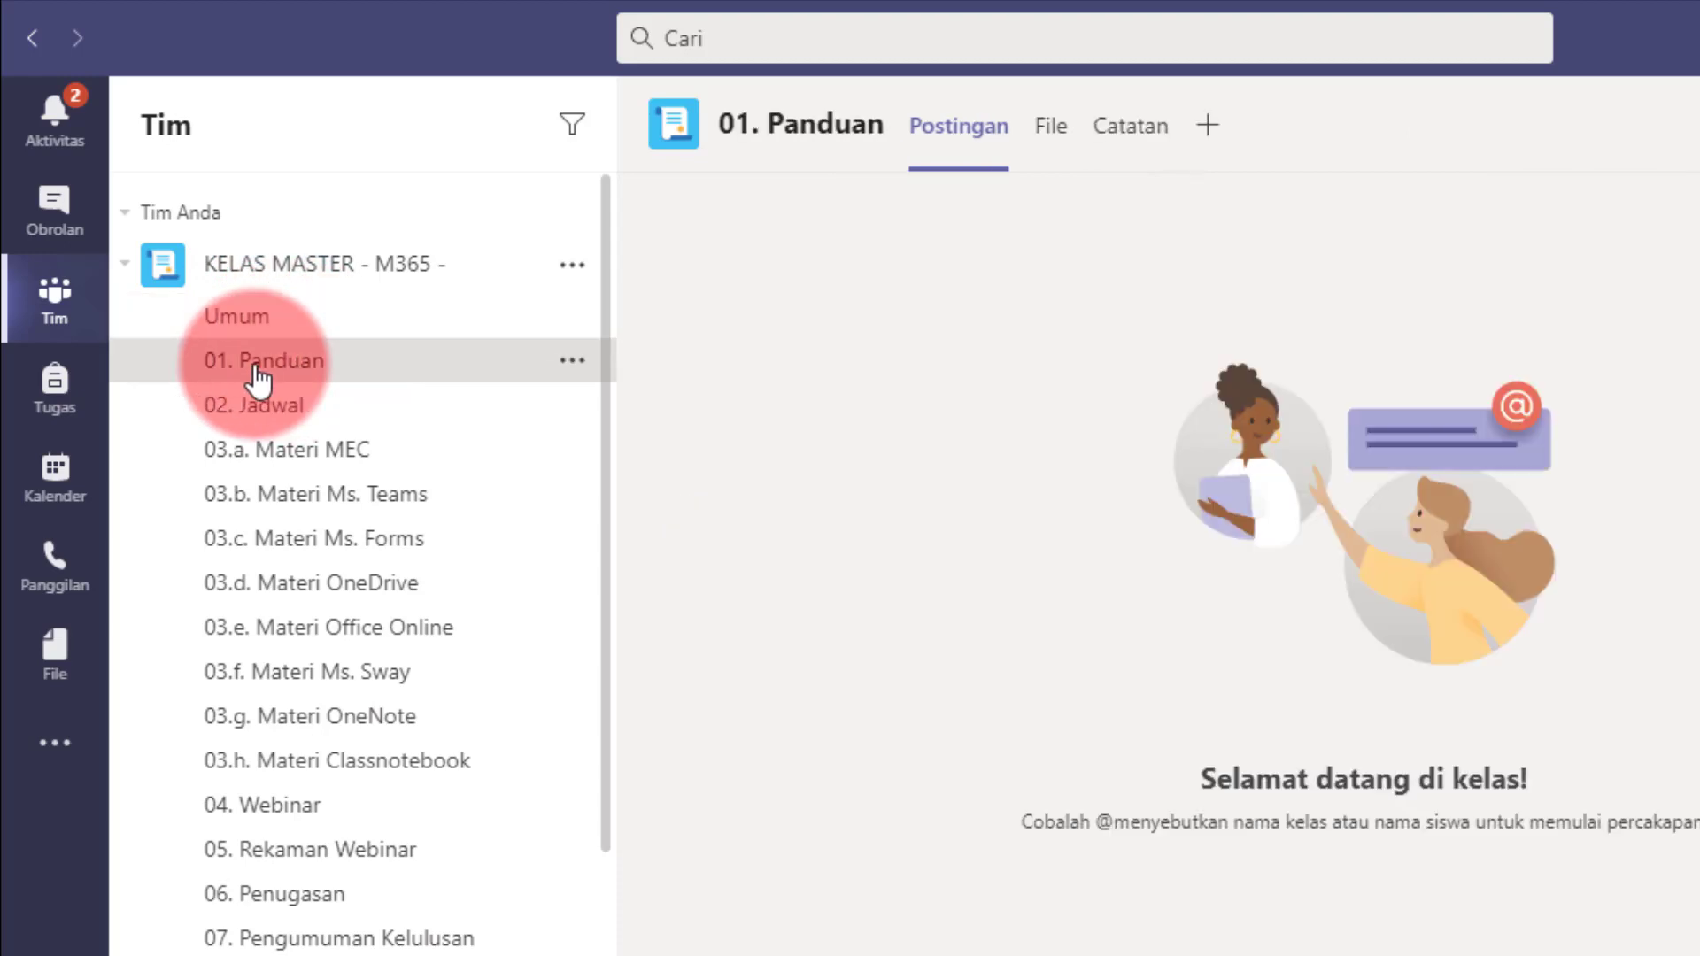
{"action": "left_click", "coordinate": [257, 416]}
{"action": "left_click", "coordinate": [278, 471]}
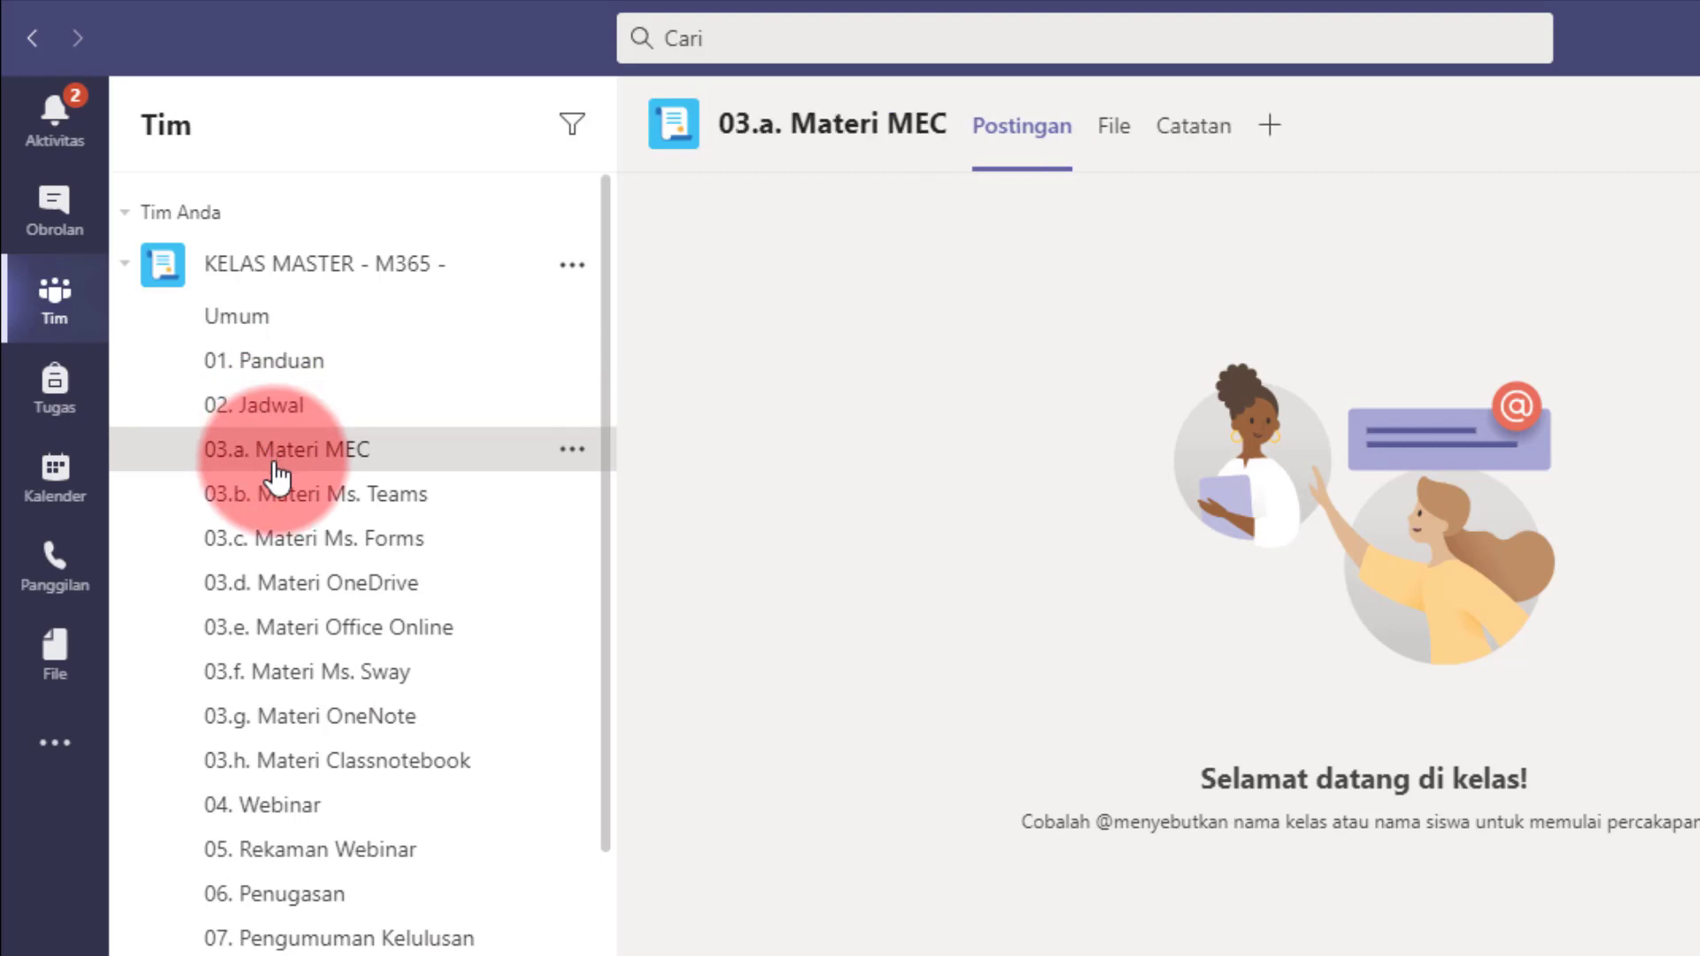
{"action": "left_click", "coordinate": [292, 498]}
{"action": "left_click", "coordinate": [302, 551]}
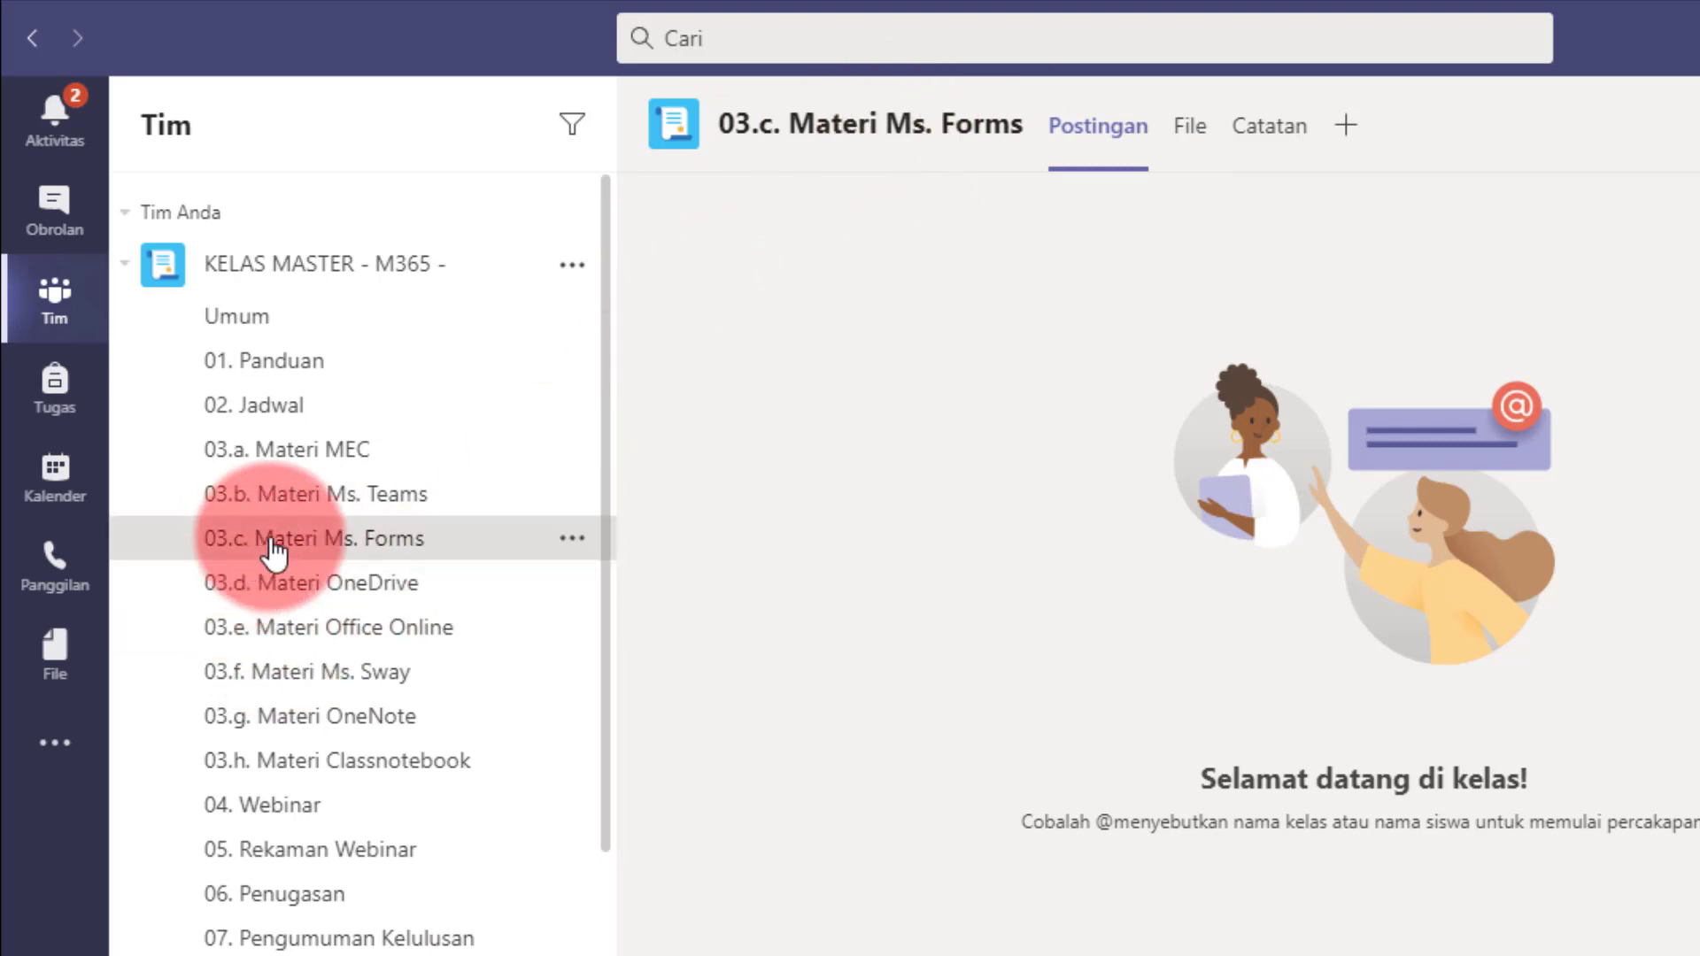
Look at the Umum, 01. Panduan and 02. Jadwal channels and collapse the KELAS MASTER team.
{"action": "left_click", "coordinate": [234, 326]}
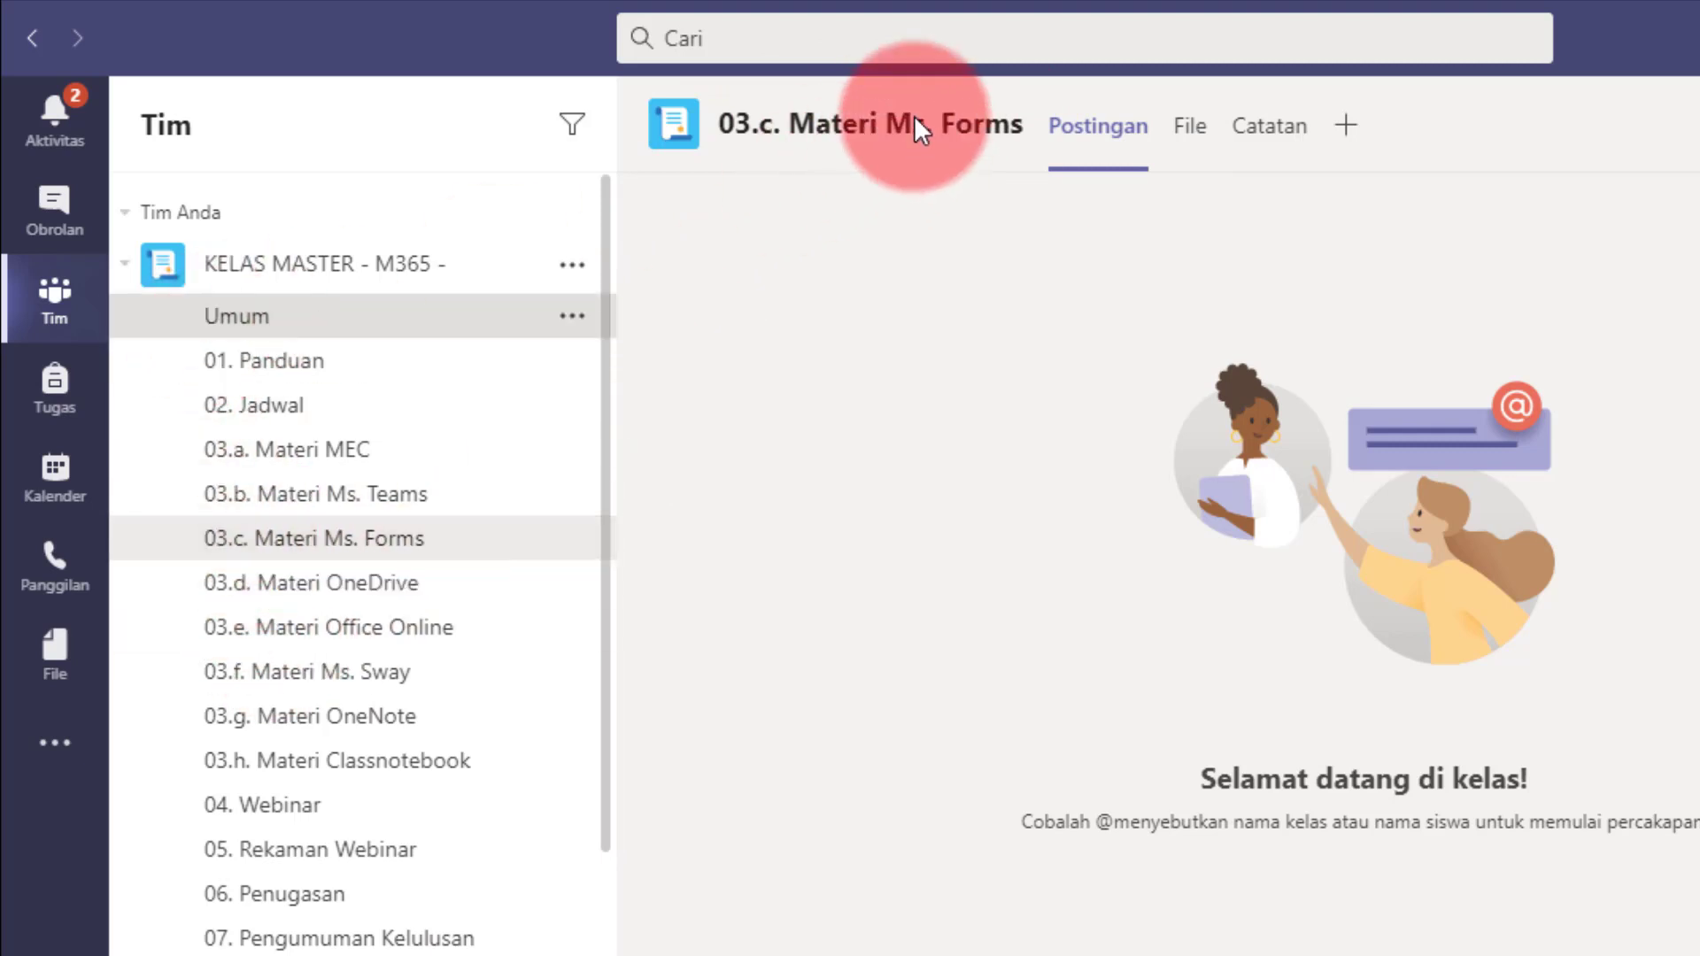
{"action": "left_click", "coordinate": [303, 365]}
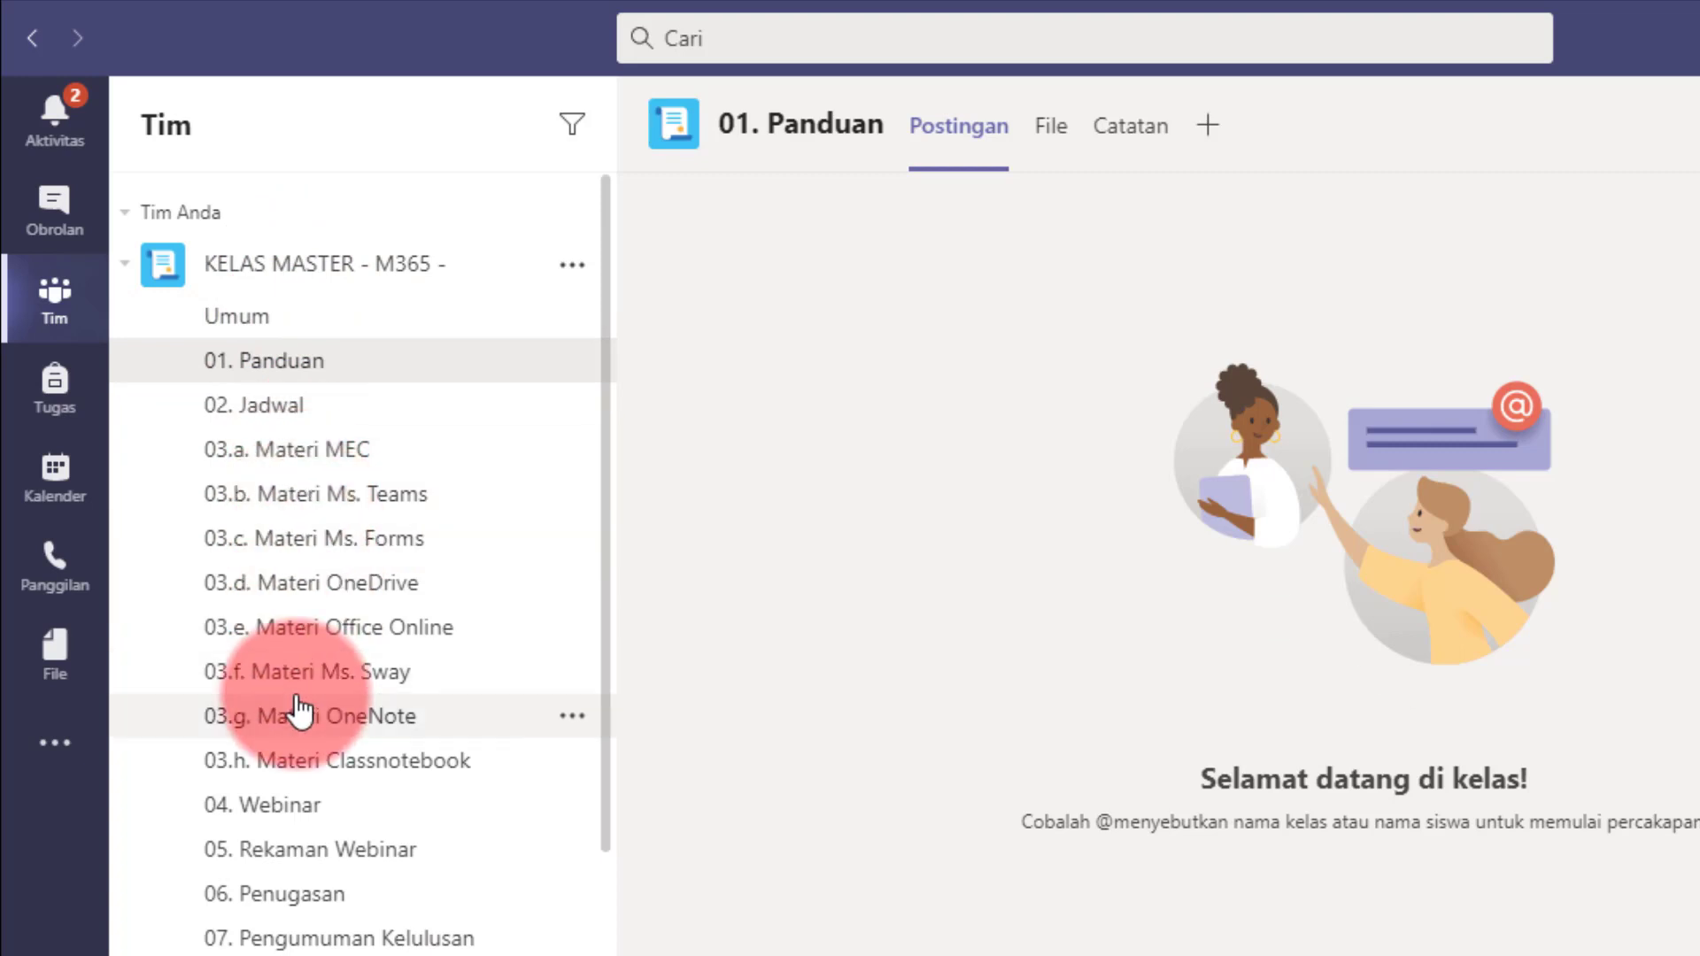
{"action": "left_click", "coordinate": [264, 415]}
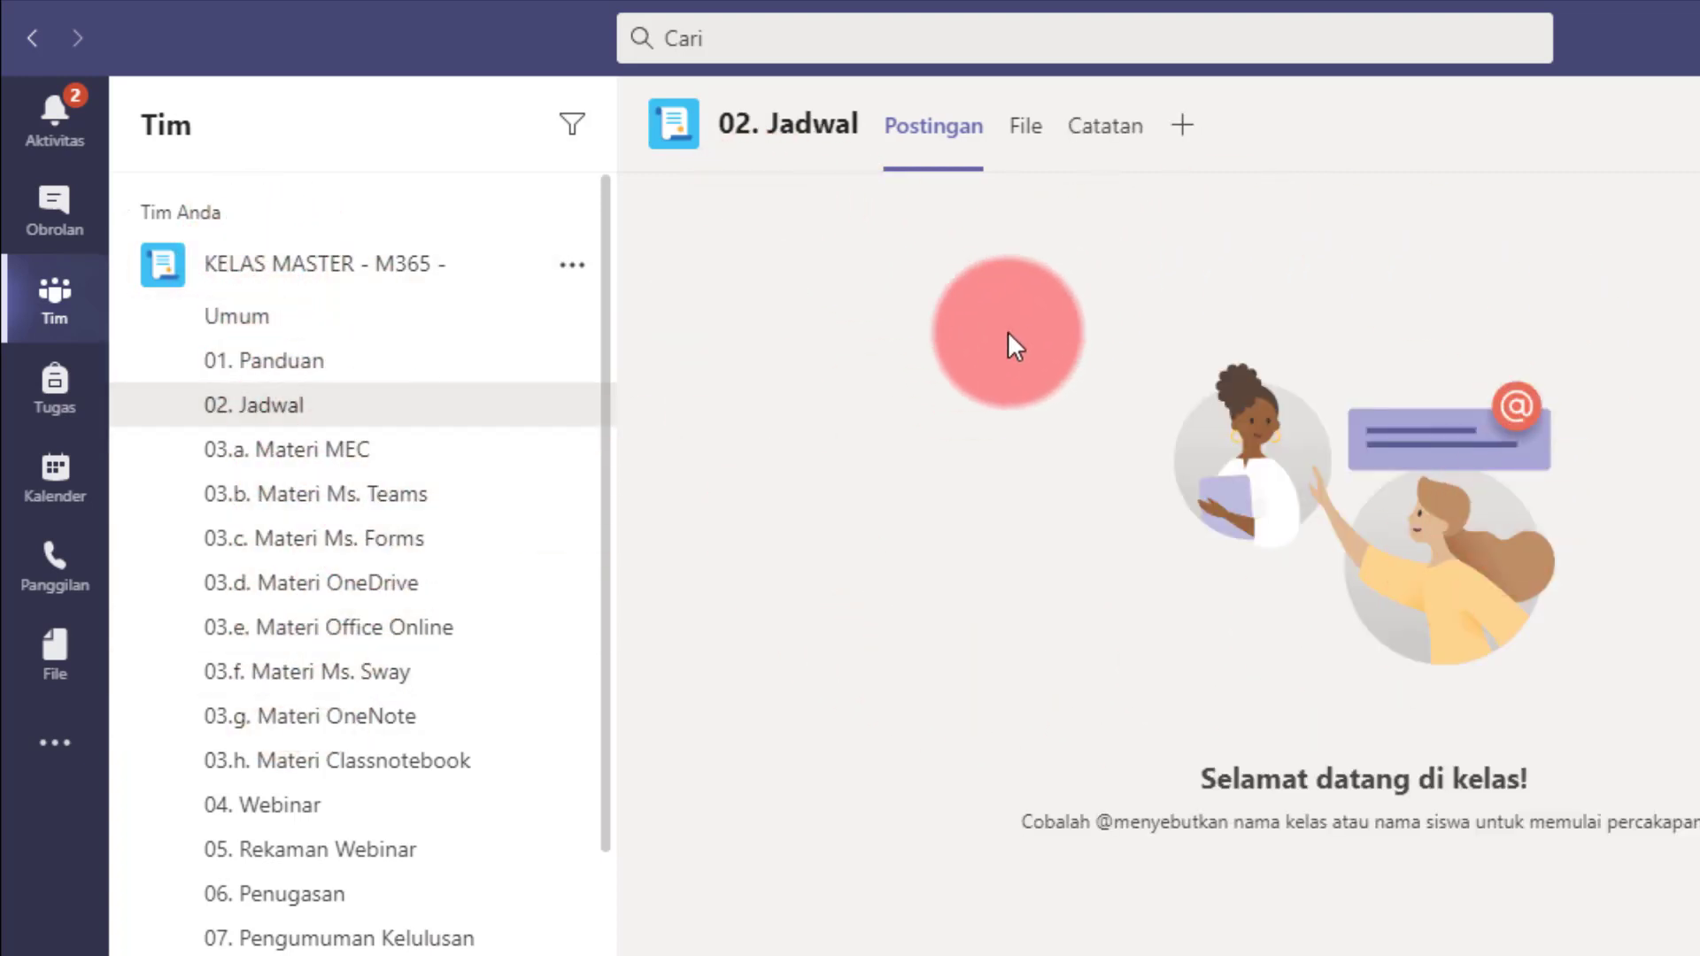
{"action": "left_click", "coordinate": [298, 265]}
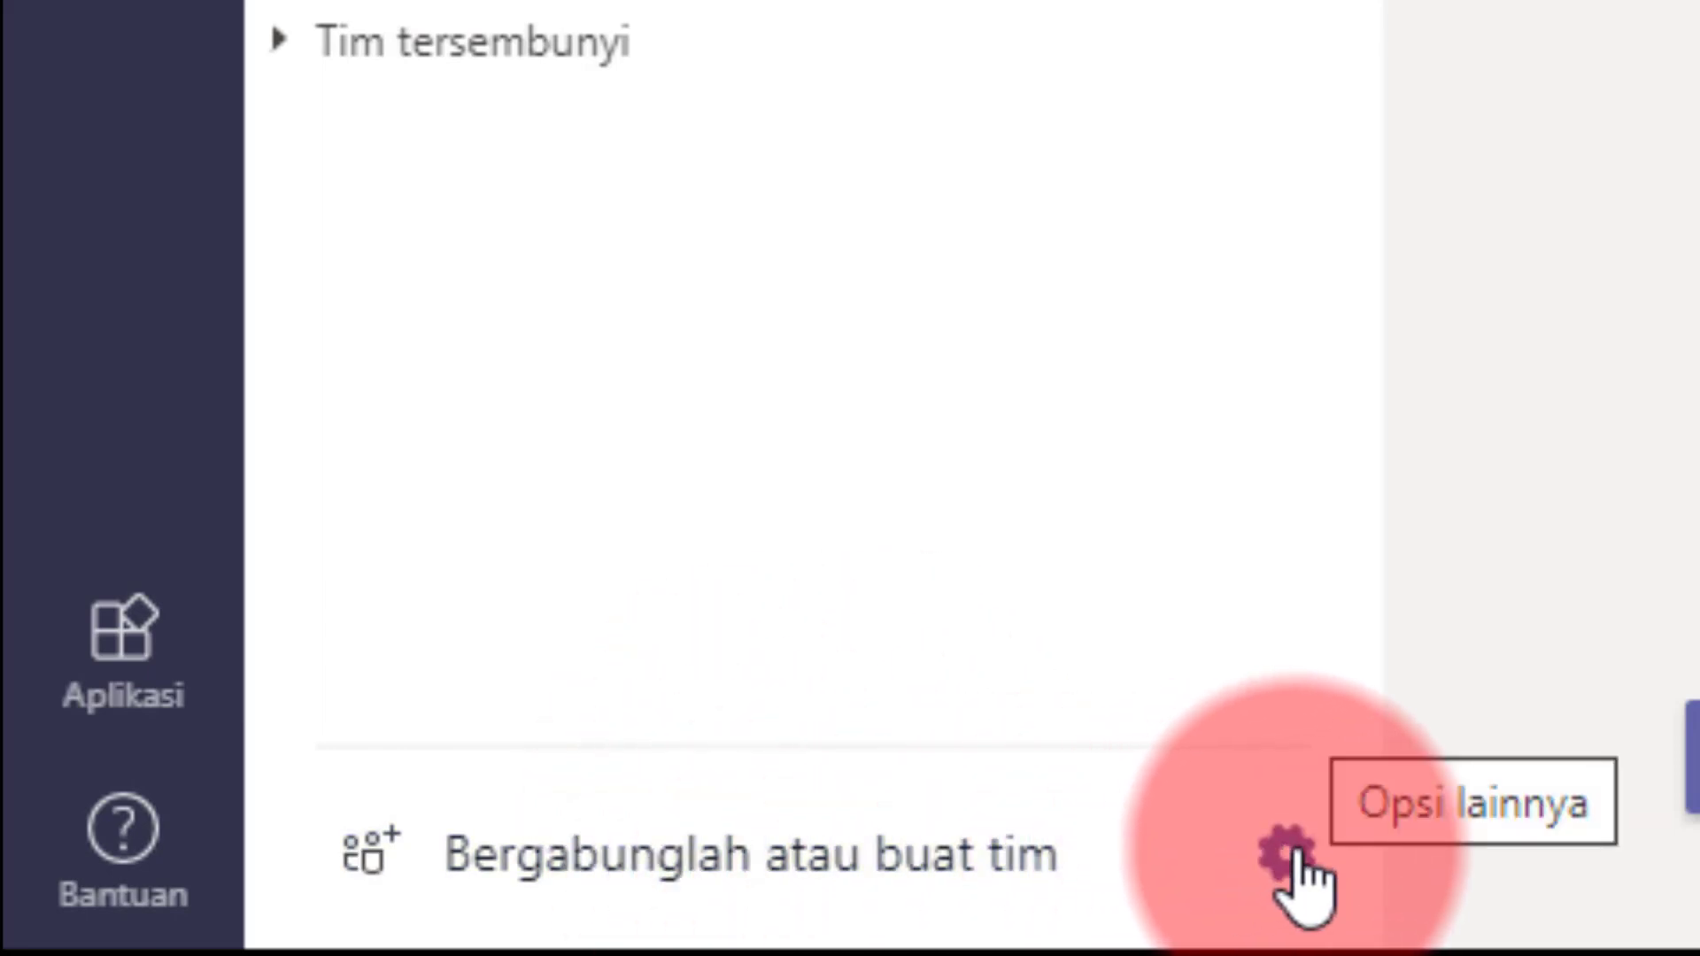
Open the view settings from the options below the team list and close them again.
{"action": "left_click", "coordinate": [1297, 876]}
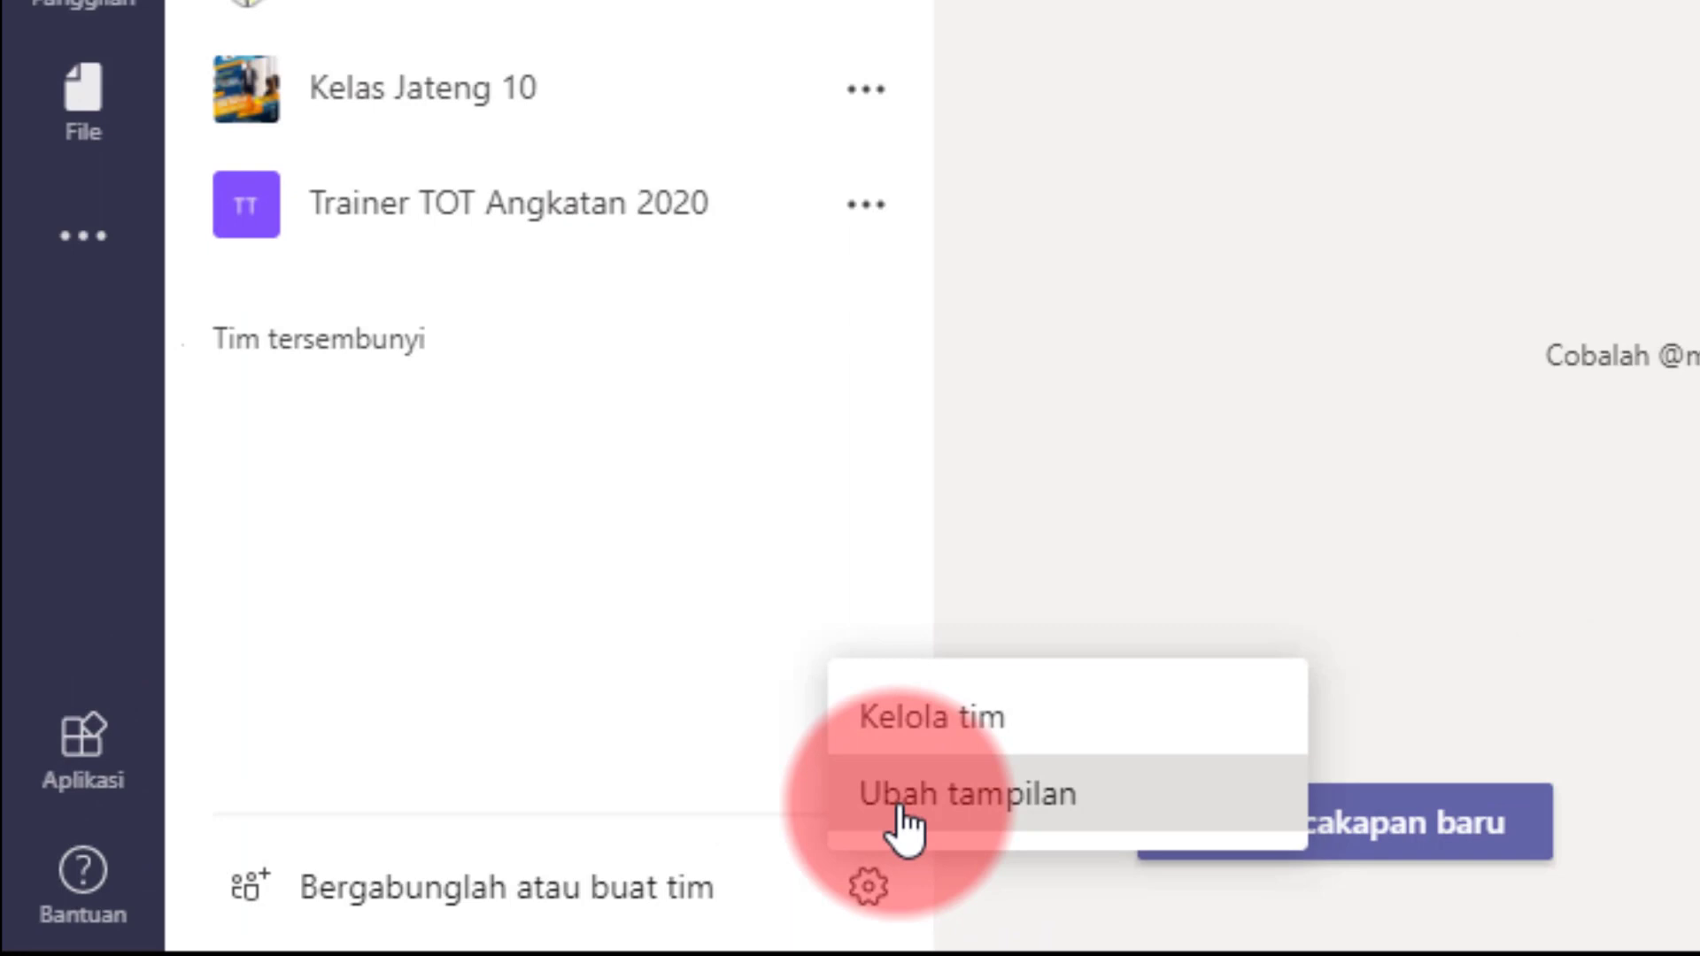
{"action": "left_click", "coordinate": [1341, 735]}
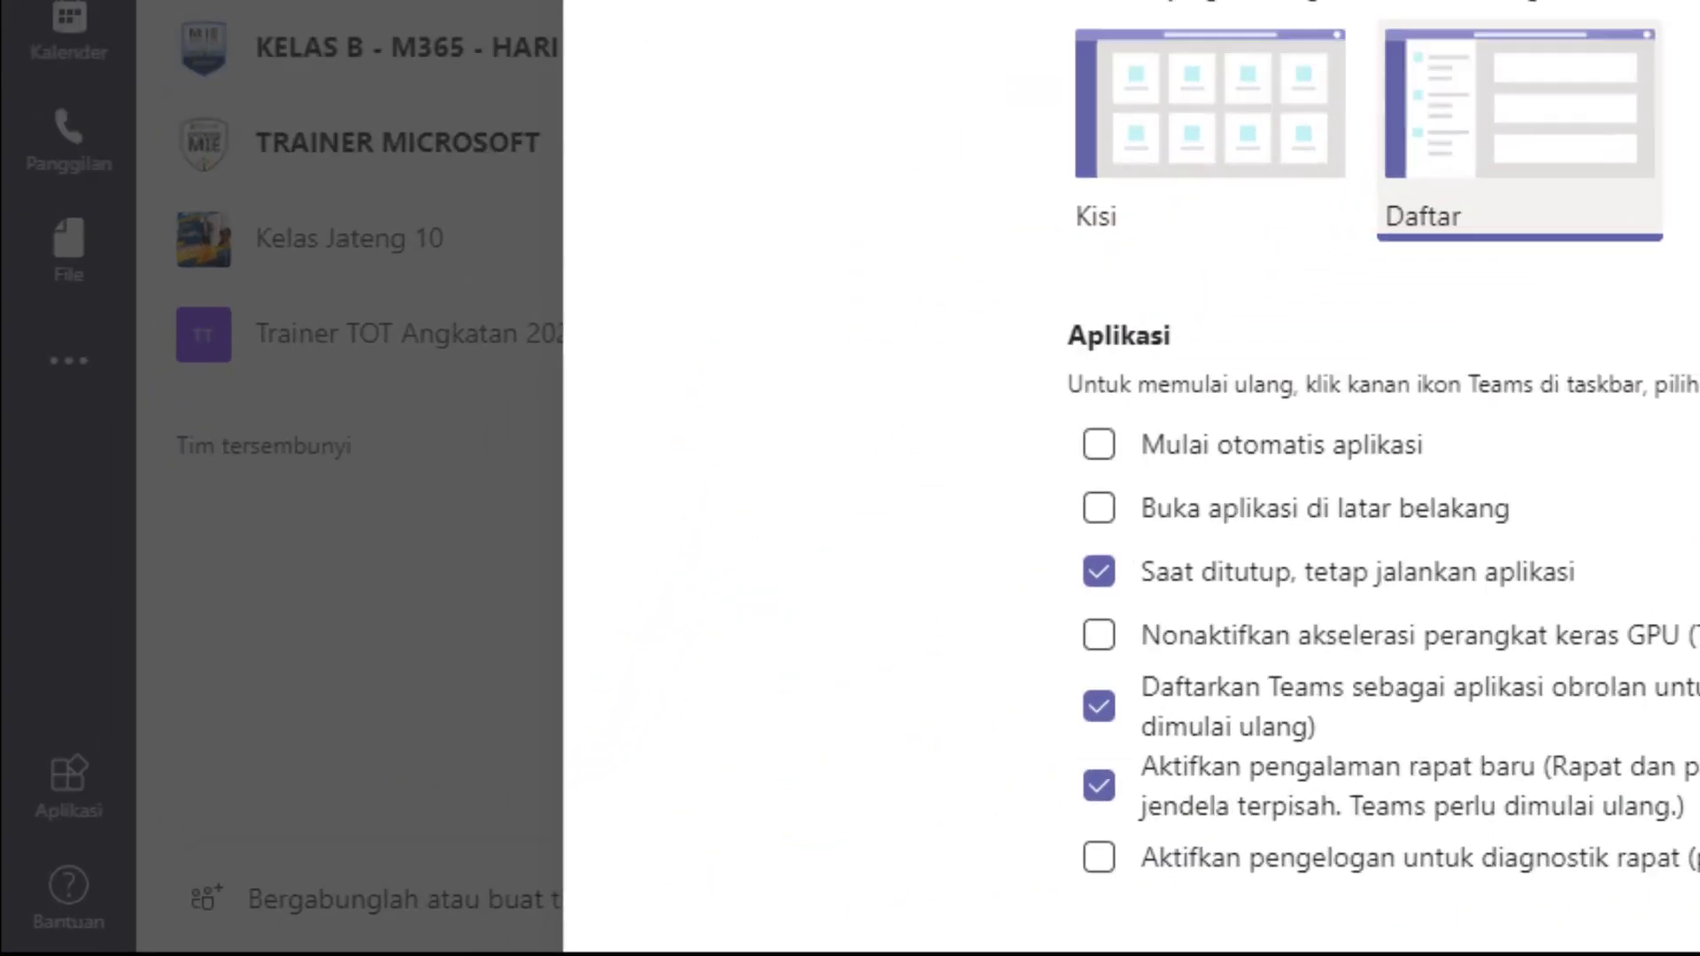
{"action": "left_click", "coordinate": [1309, 50]}
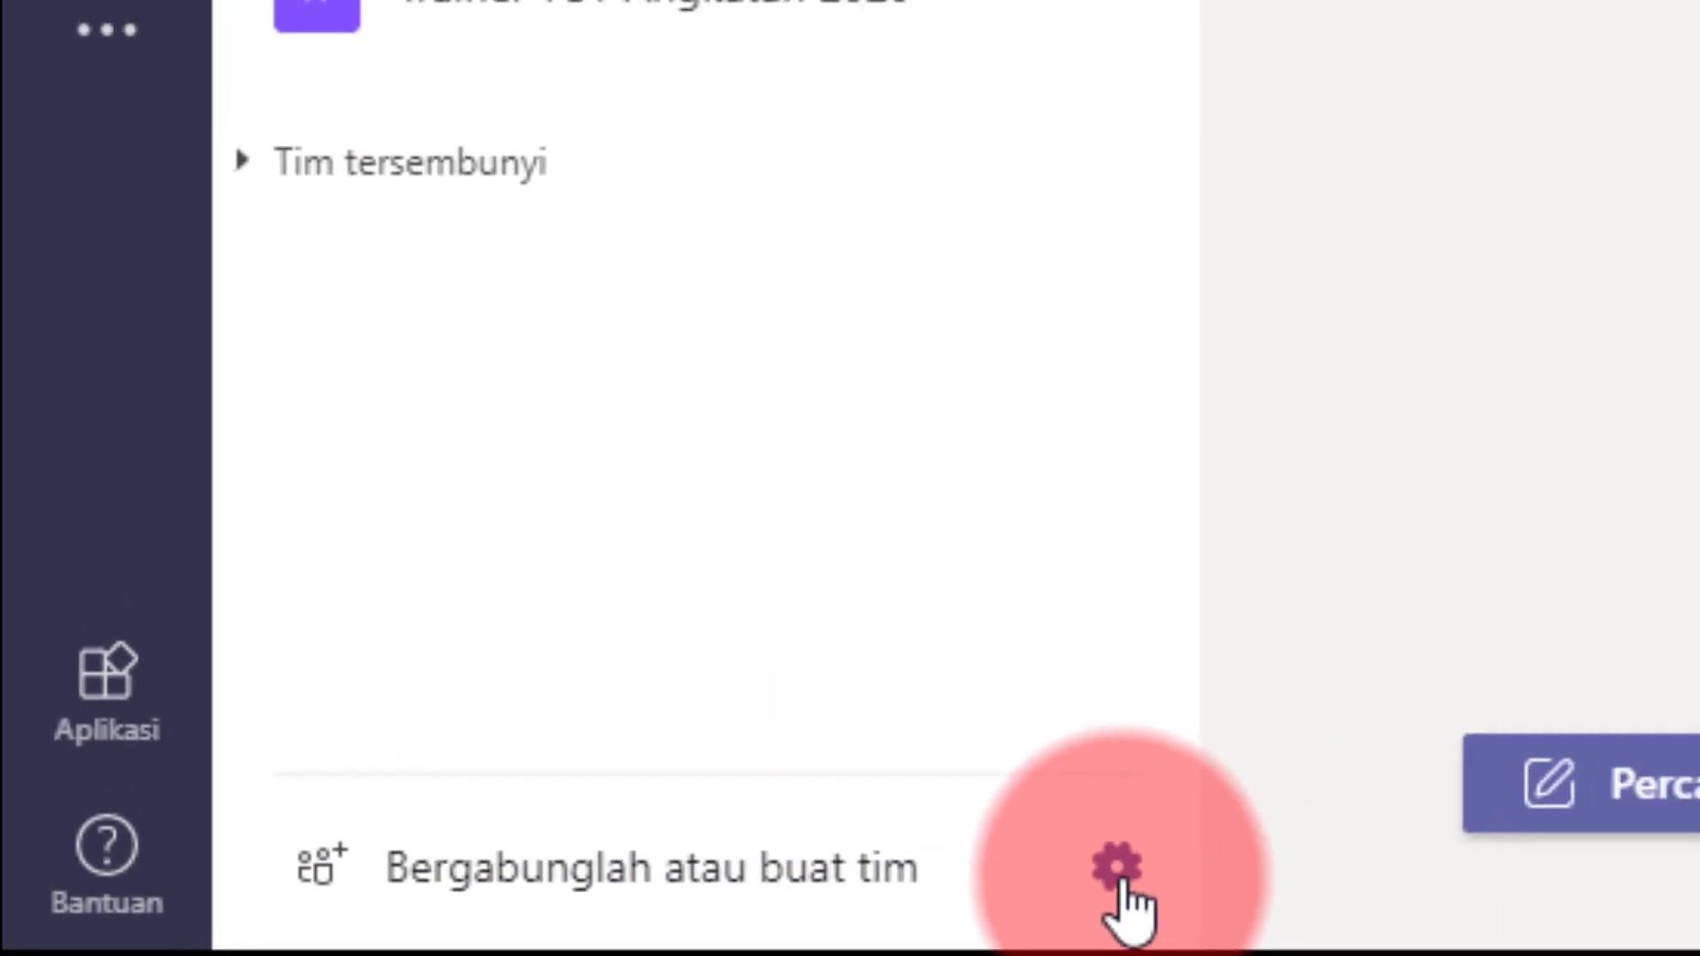
Change the team layout to Kisi in the view settings and close the settings.
{"action": "left_click", "coordinate": [1120, 872]}
{"action": "left_click", "coordinate": [1178, 754]}
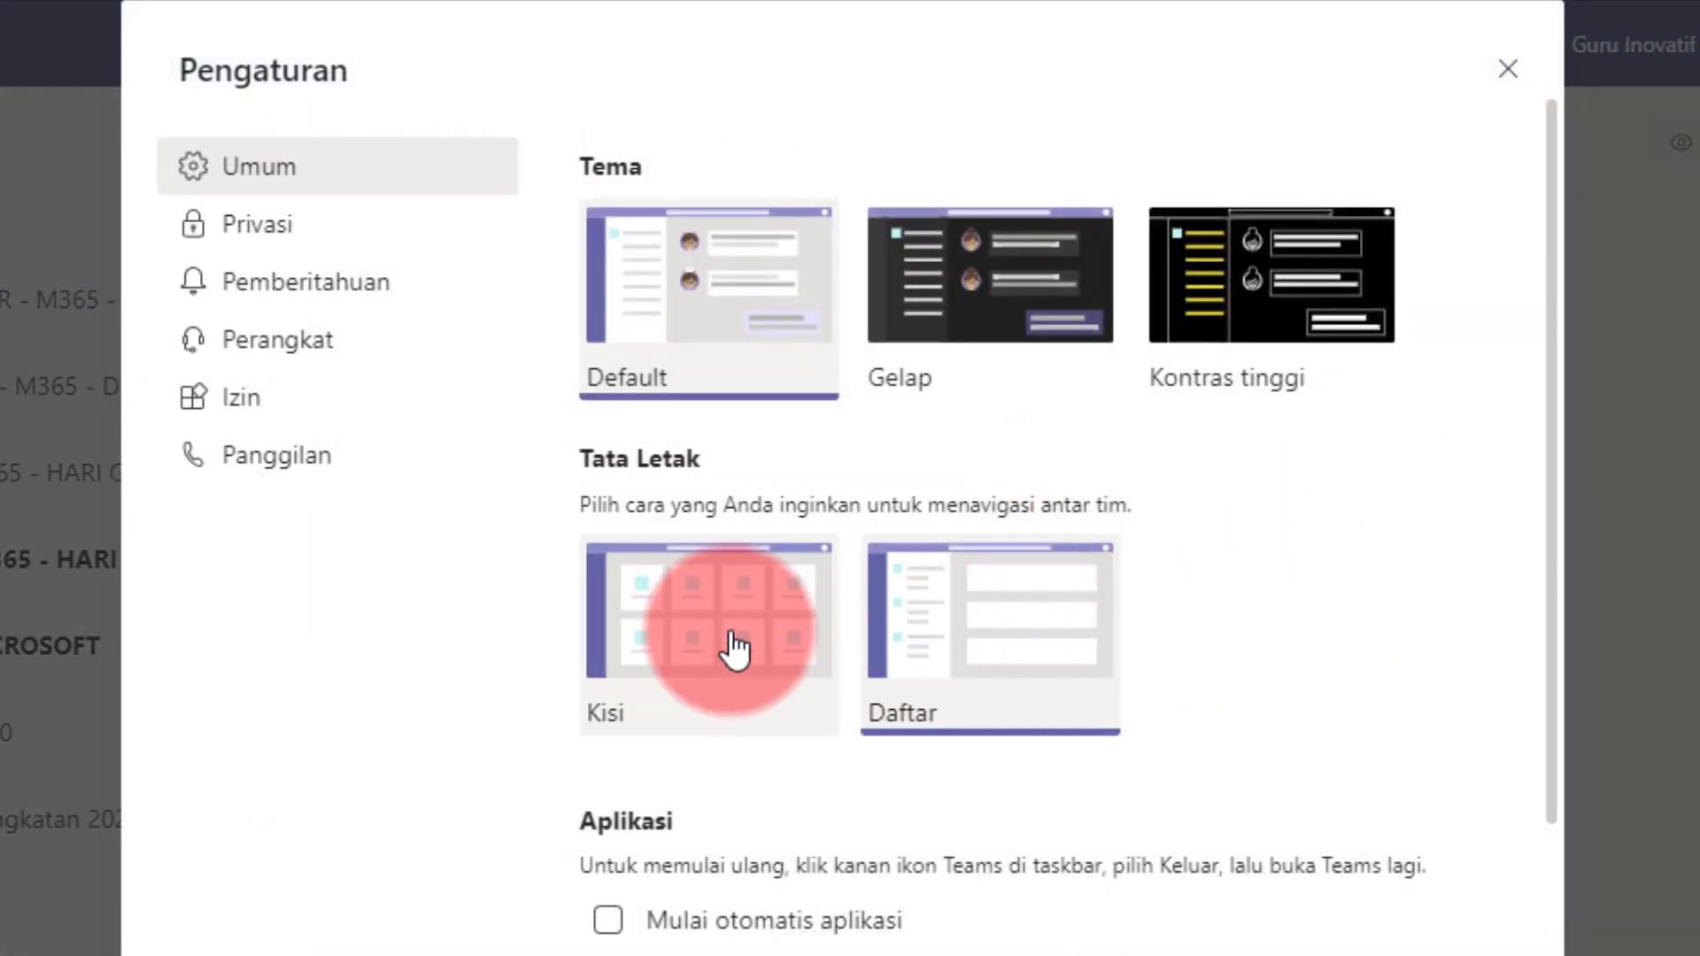
{"action": "left_click", "coordinate": [733, 650]}
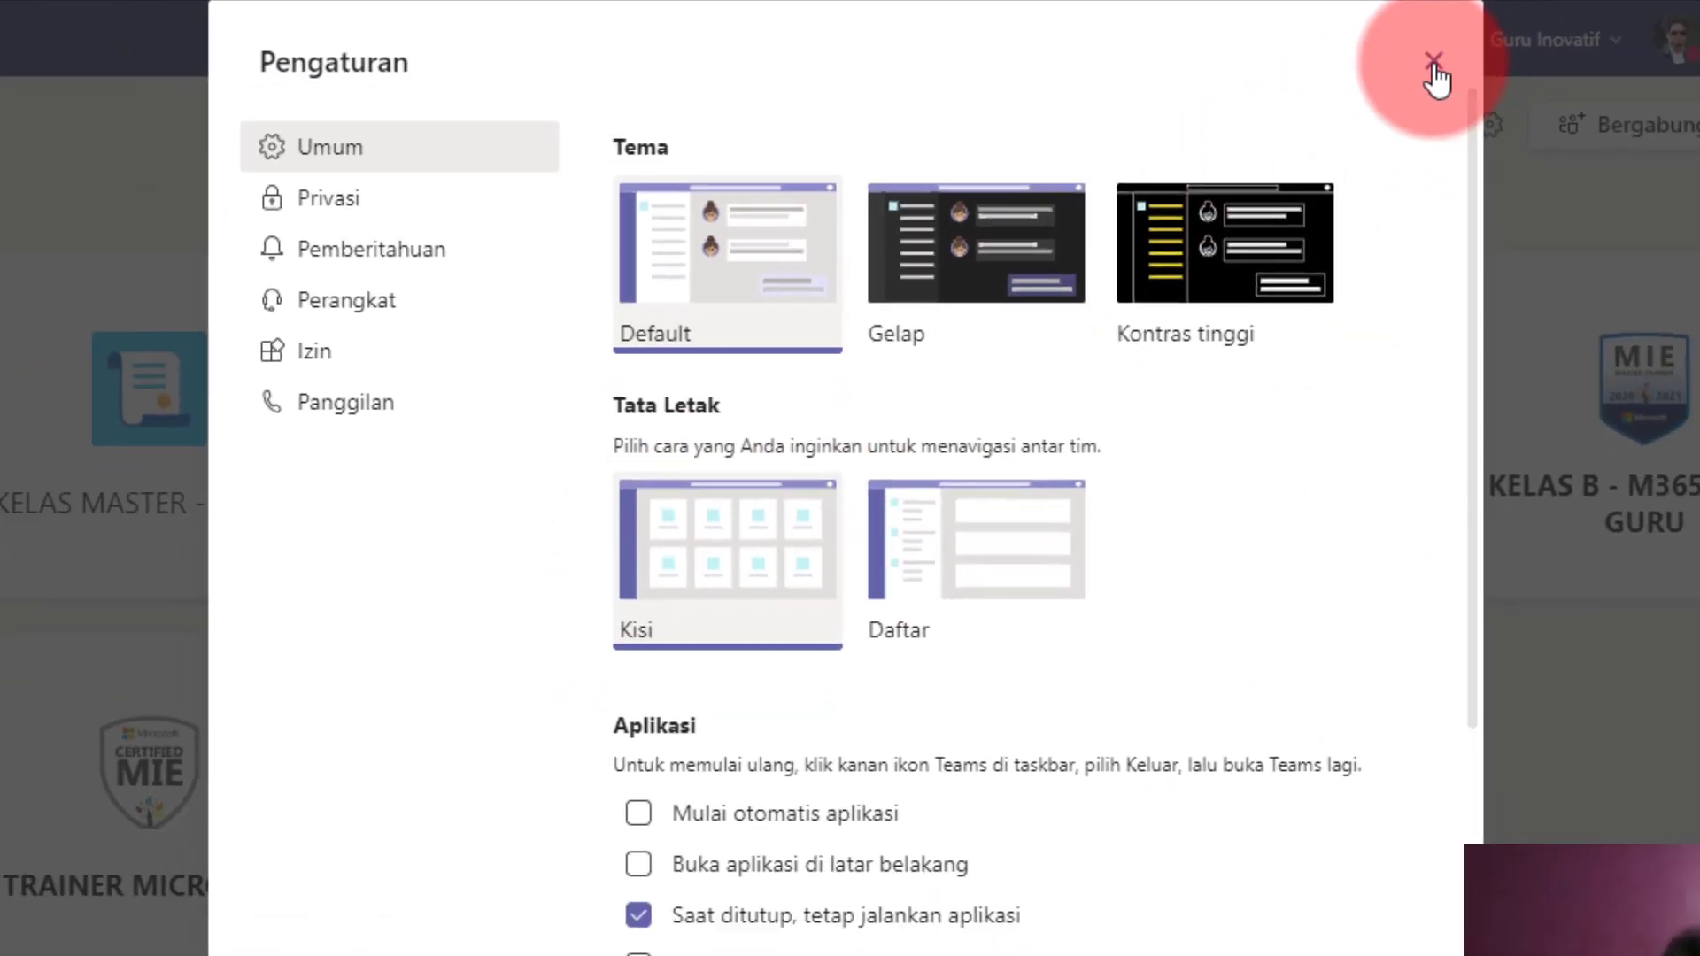
{"action": "left_click", "coordinate": [1508, 69]}
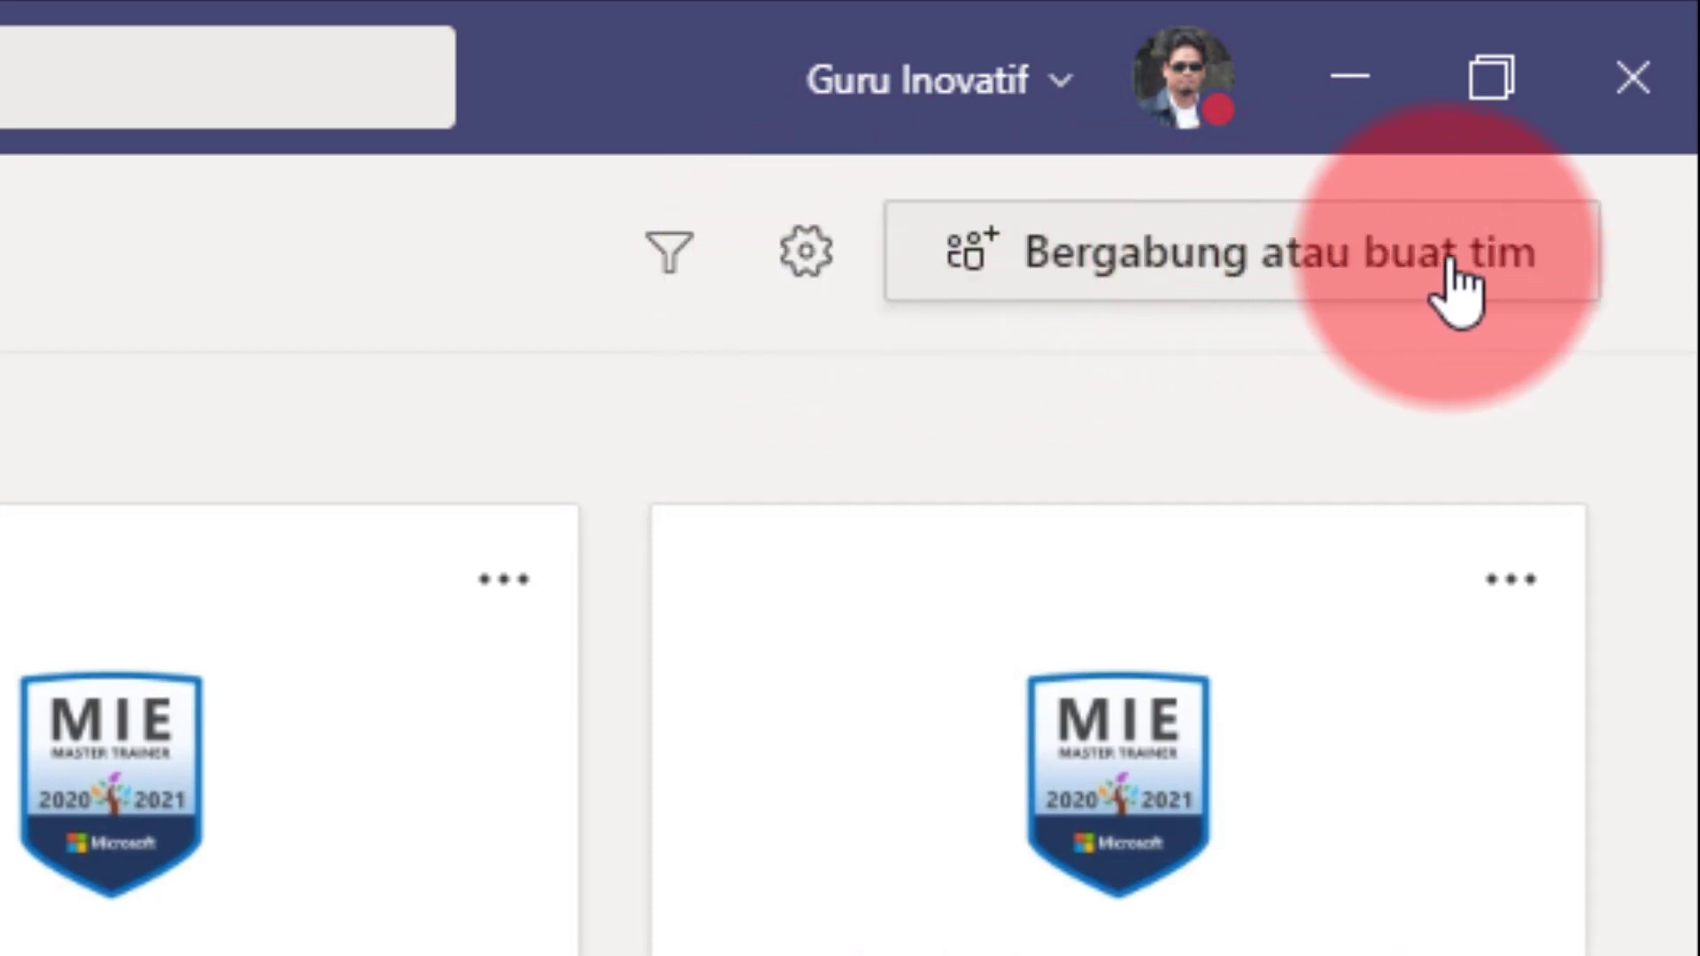
Switch the team layout back to Daftar in the view settings and close the settings.
{"action": "left_click", "coordinate": [809, 267]}
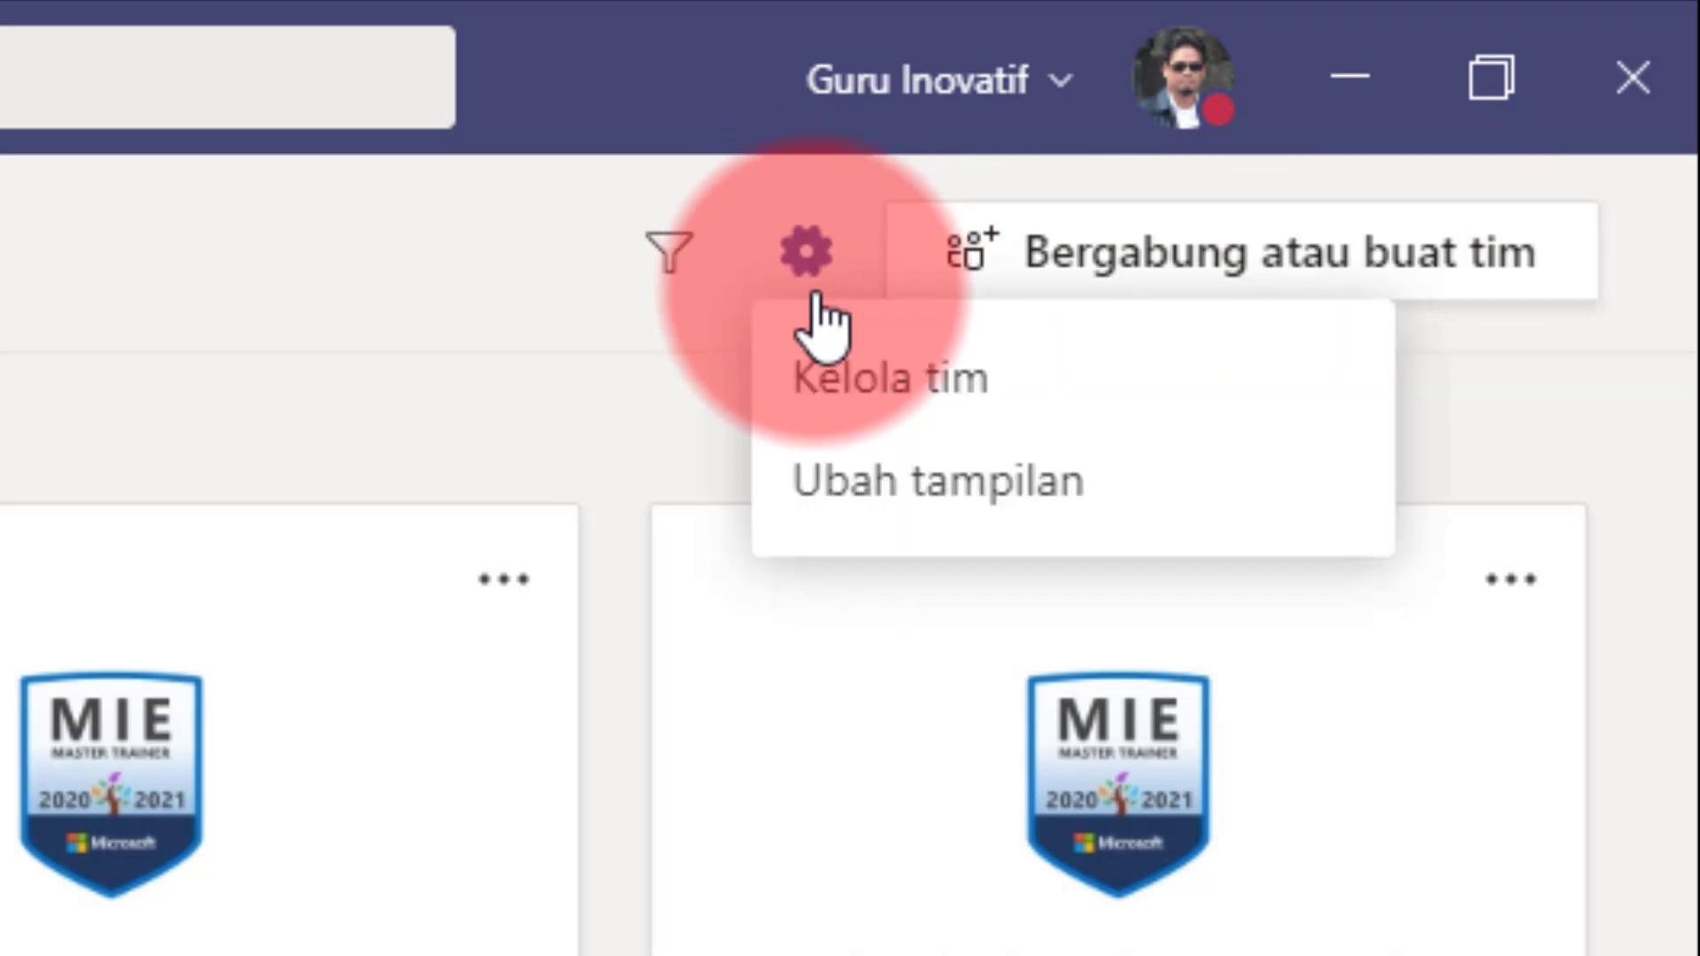
{"action": "left_click", "coordinate": [866, 503]}
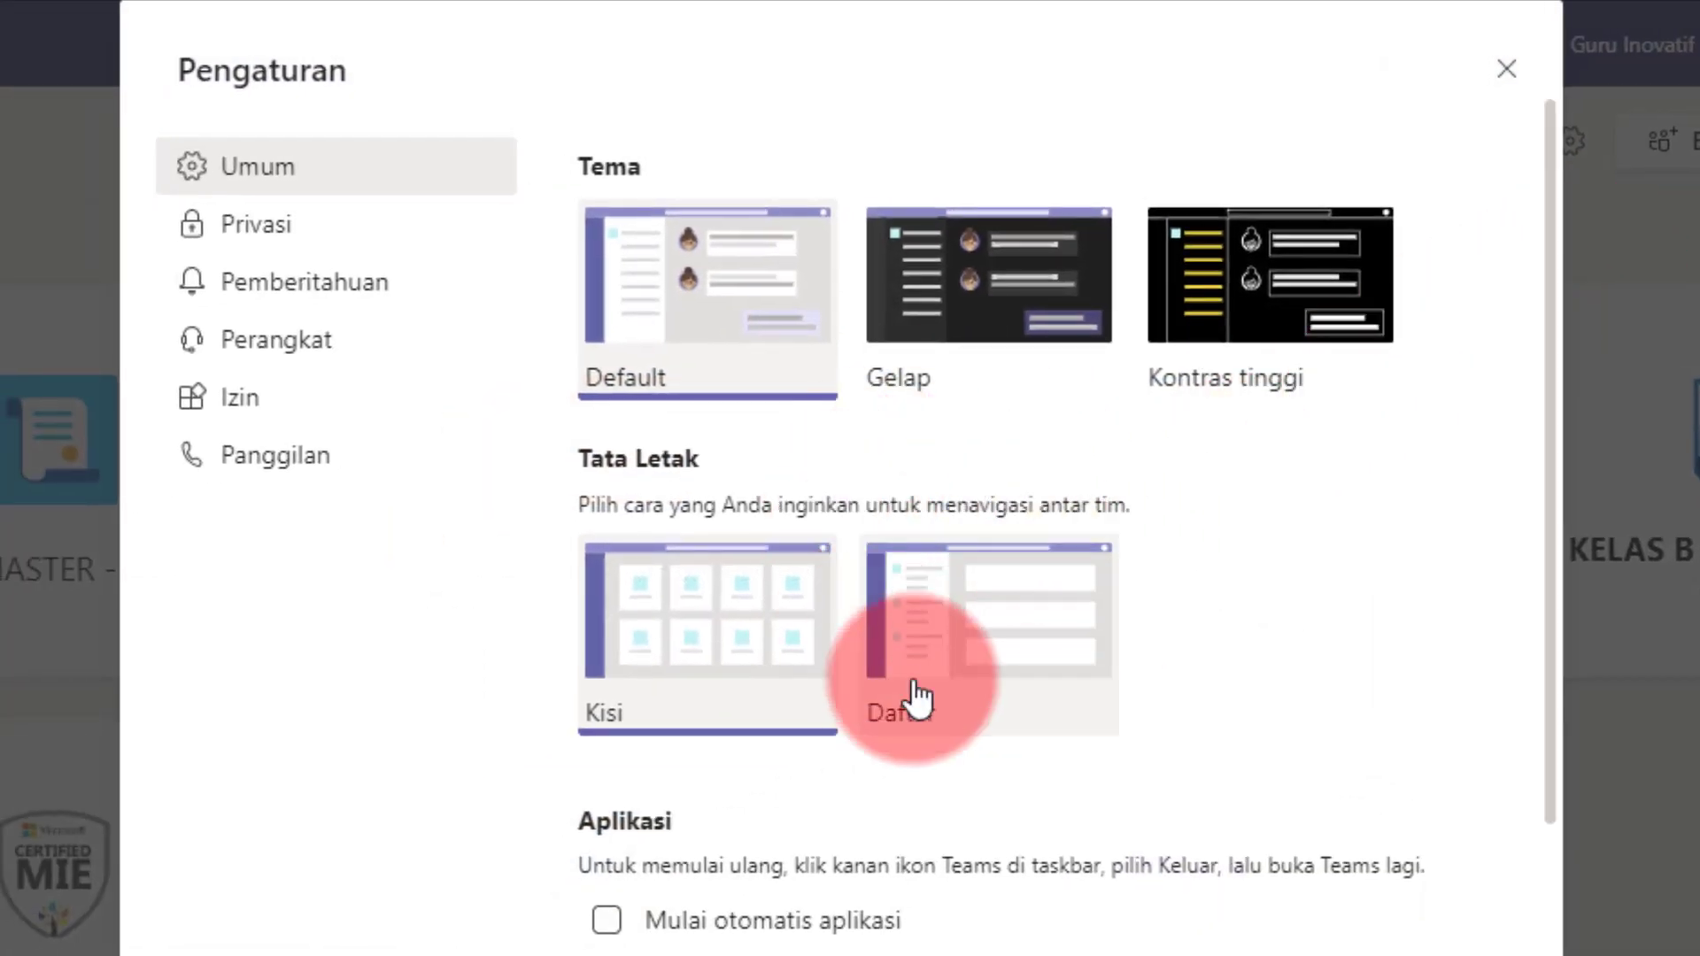
{"action": "left_click", "coordinate": [986, 635]}
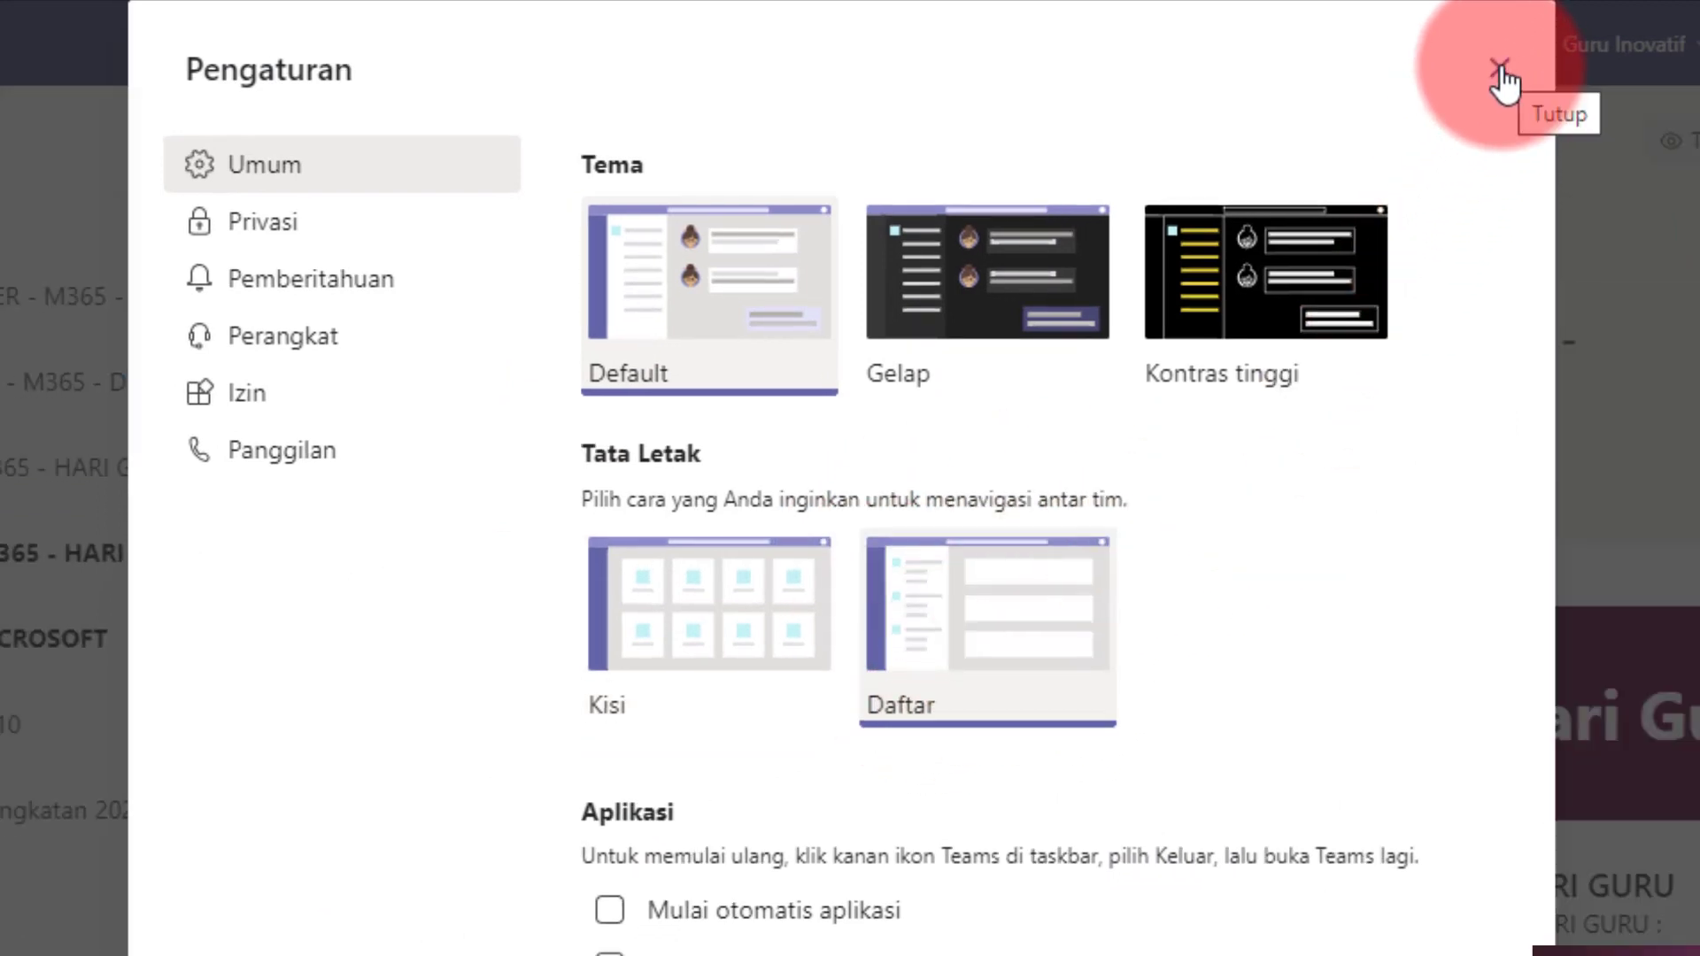
{"action": "left_click", "coordinate": [1506, 69]}
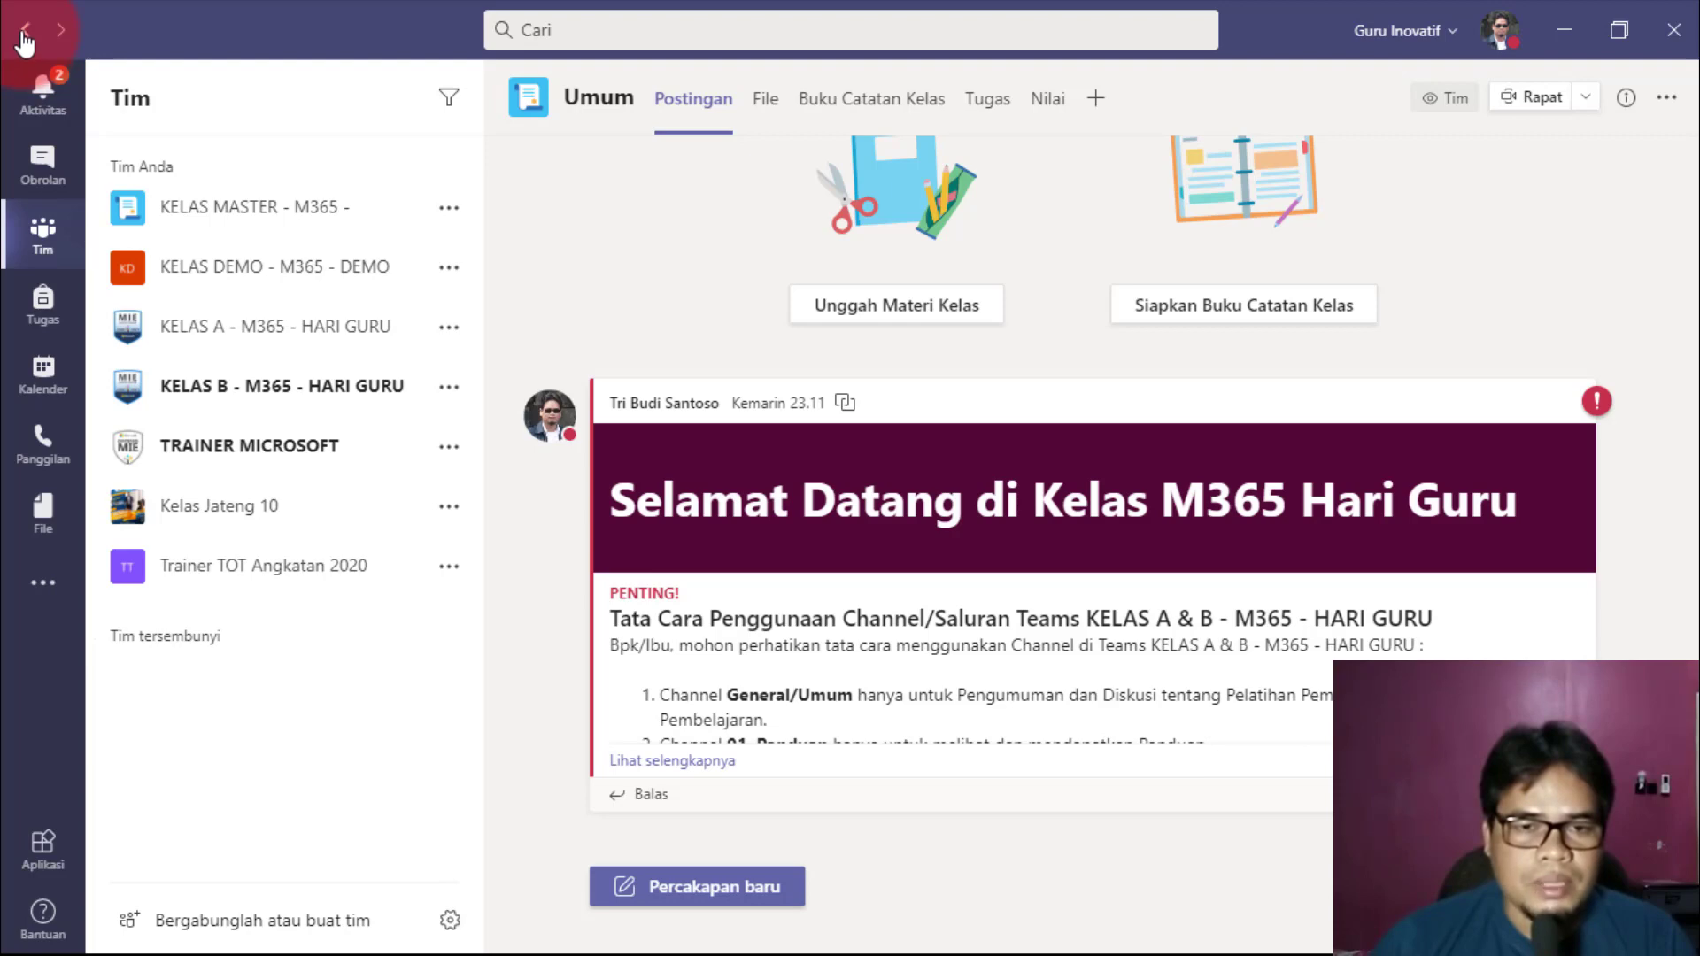
Go back to the 02. Jadwal channel and expand the channel list of the KELAS MASTER team.
{"action": "left_click", "coordinate": [25, 35]}
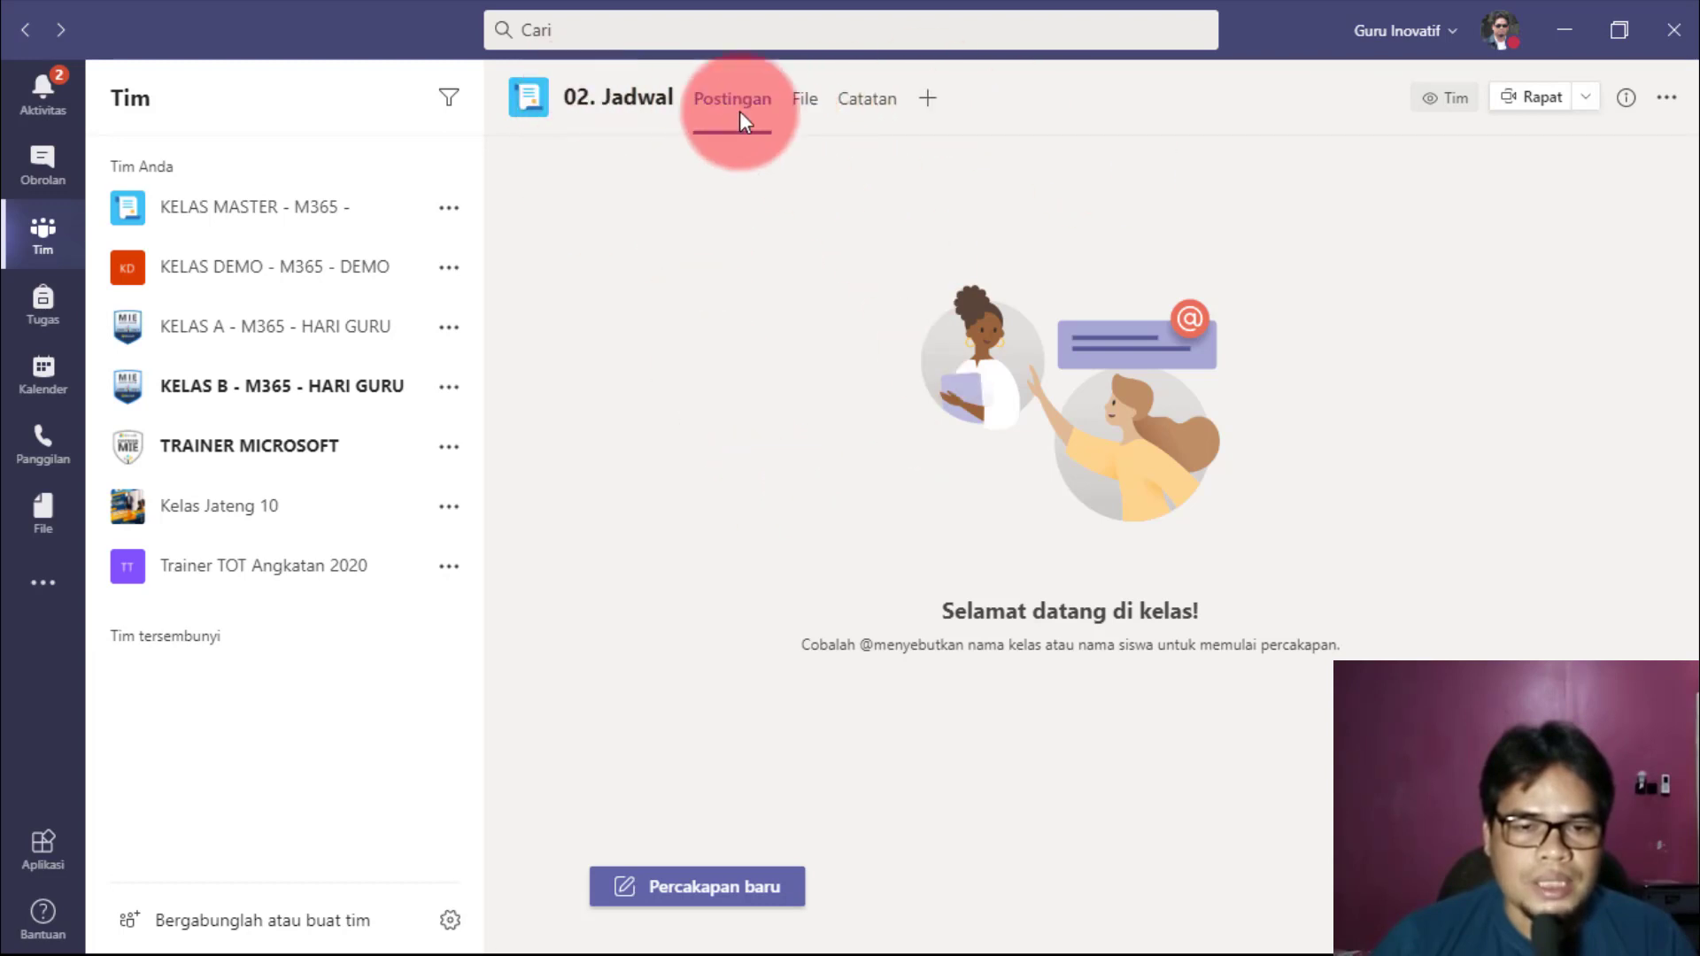
{"action": "left_click", "coordinate": [247, 217]}
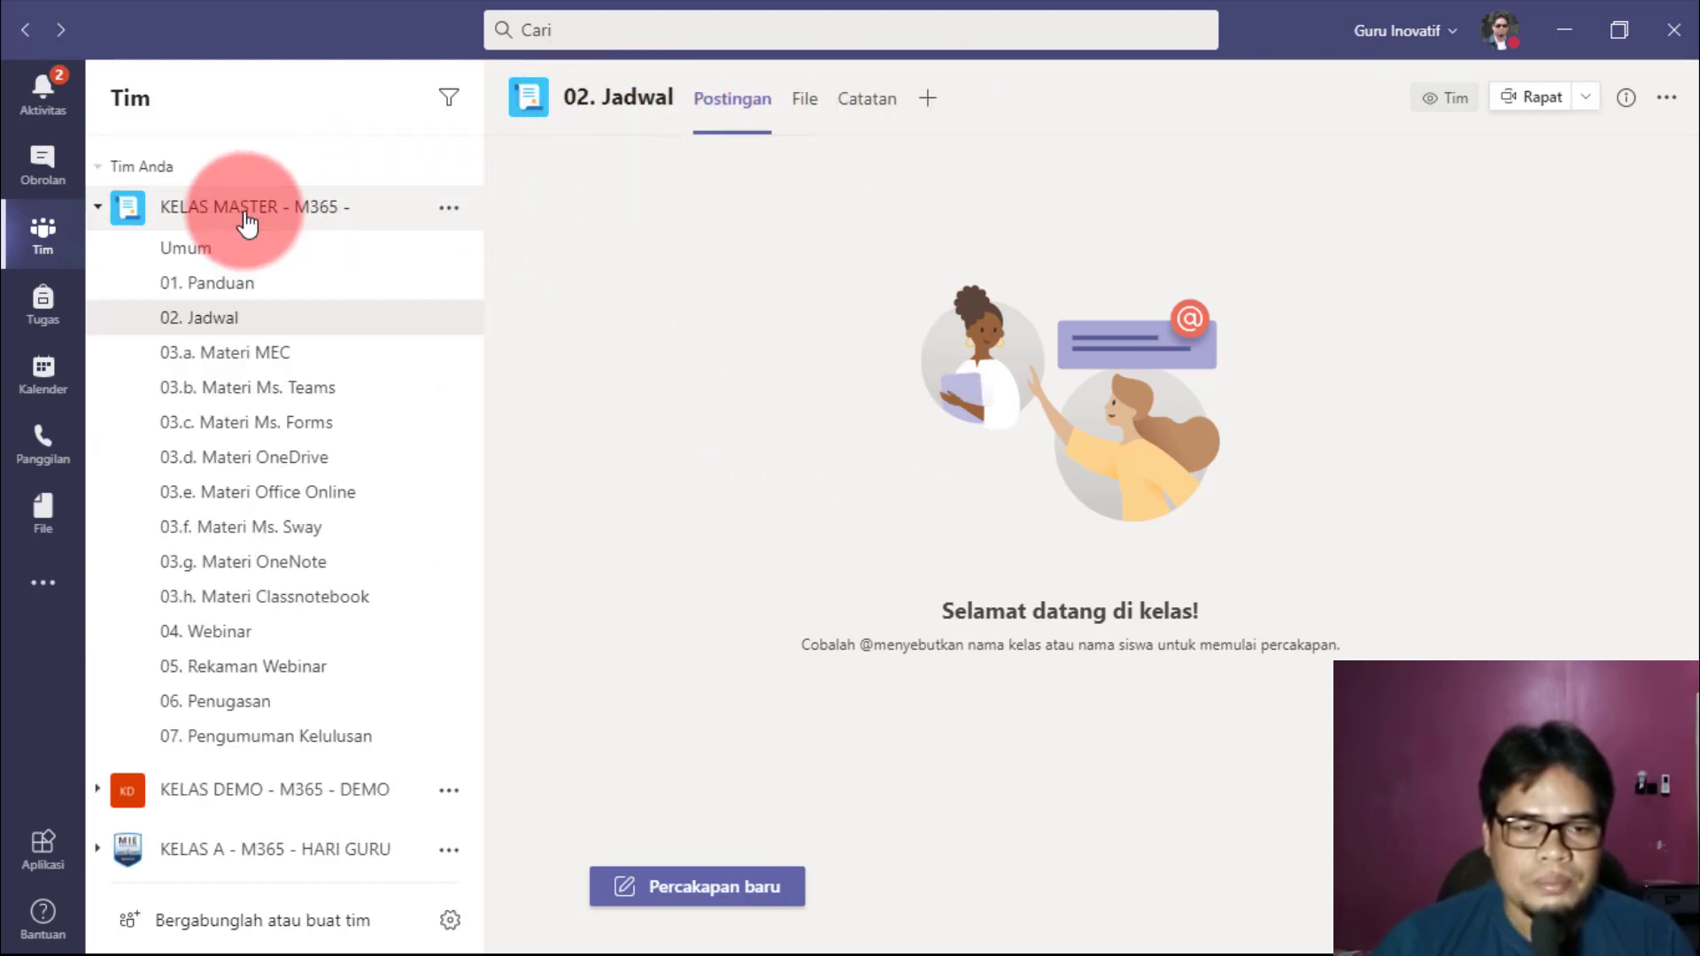
Go back through the visited channels from 02. Jadwal to Umum, and forward again to 02. Jadwal using the navigation history.
{"action": "left_click", "coordinate": [21, 32]}
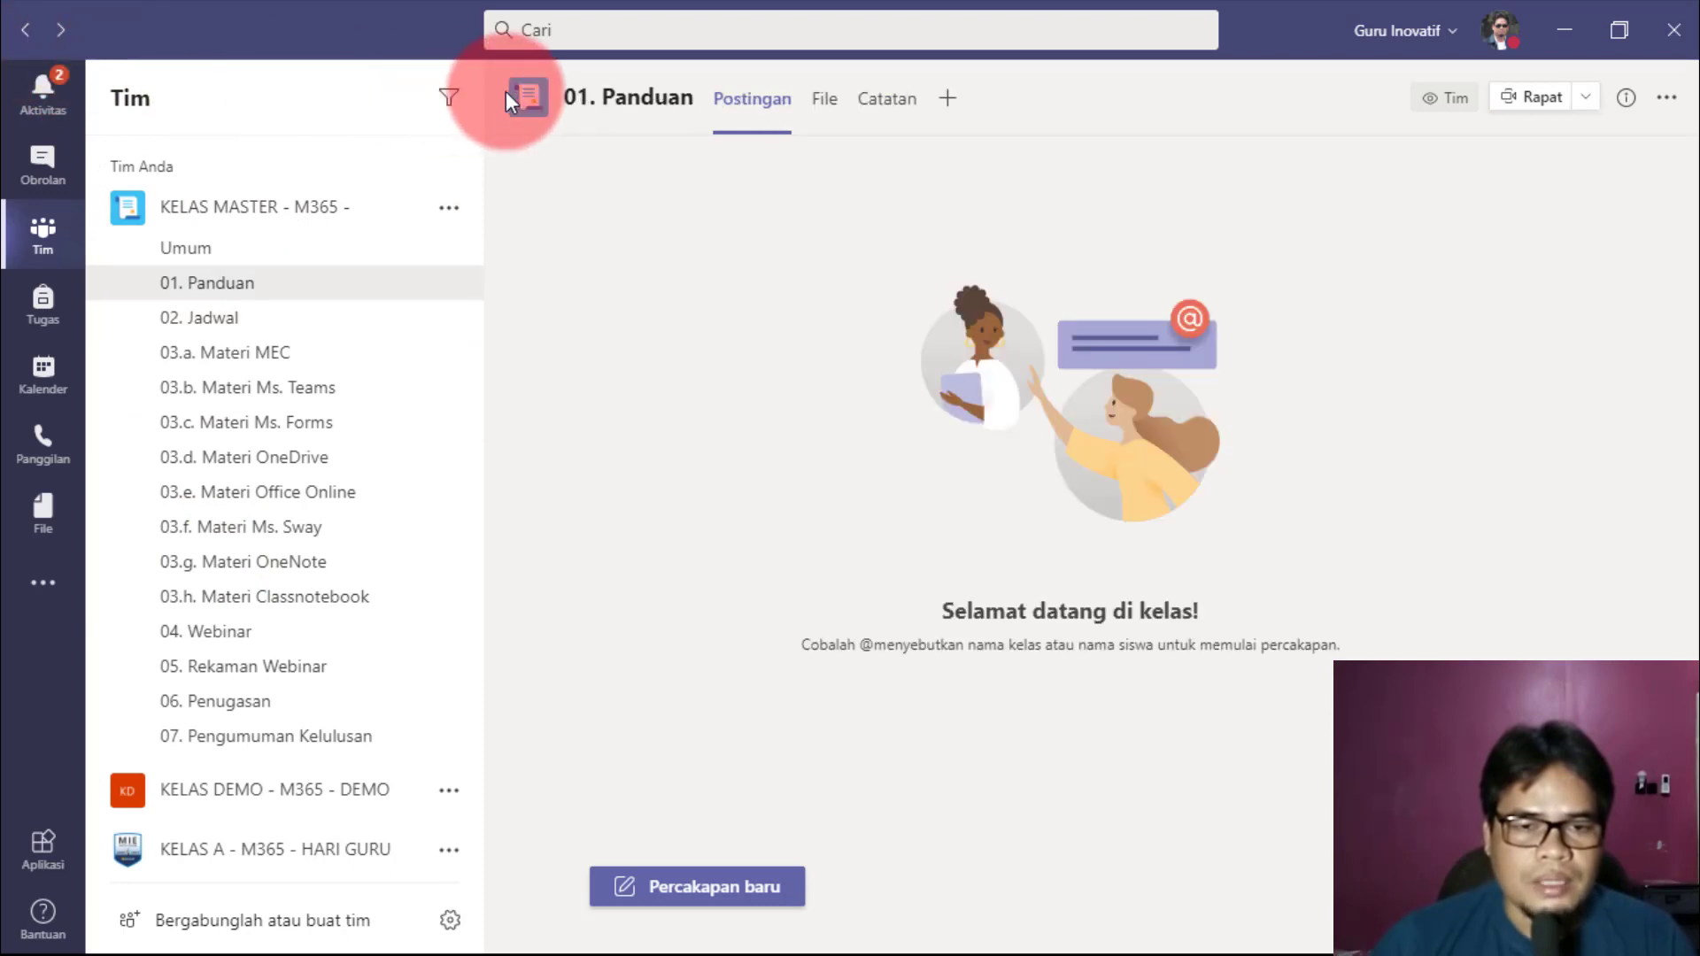
{"action": "left_click", "coordinate": [22, 35]}
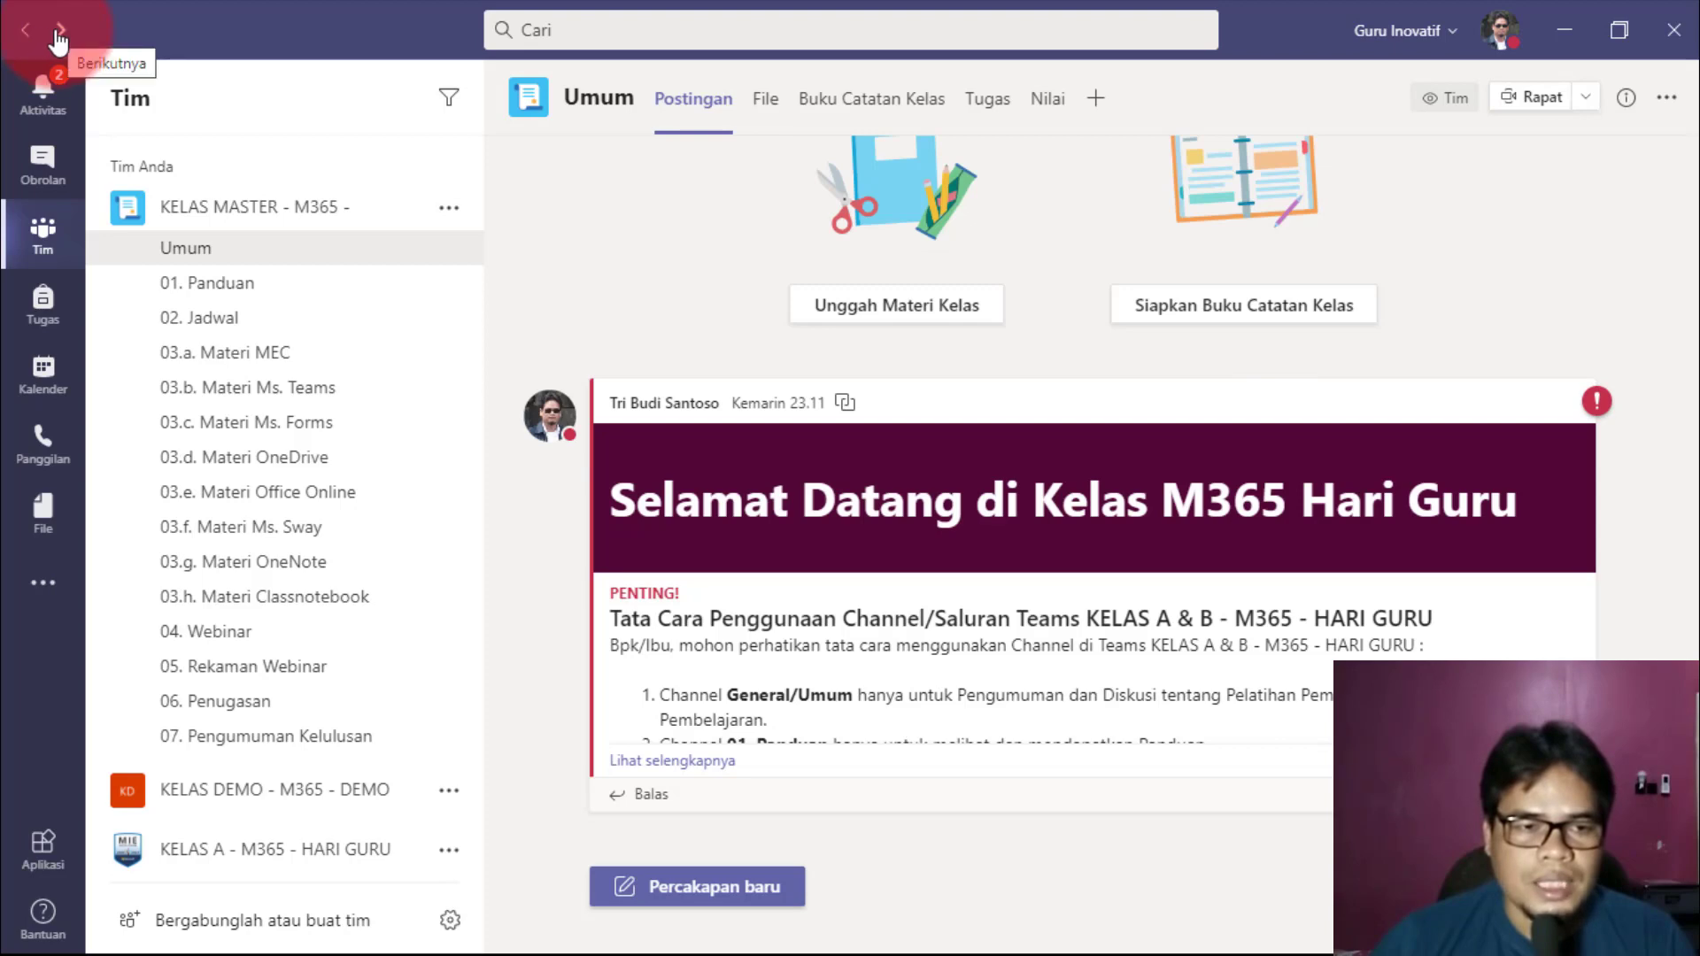
{"action": "left_click", "coordinate": [58, 35]}
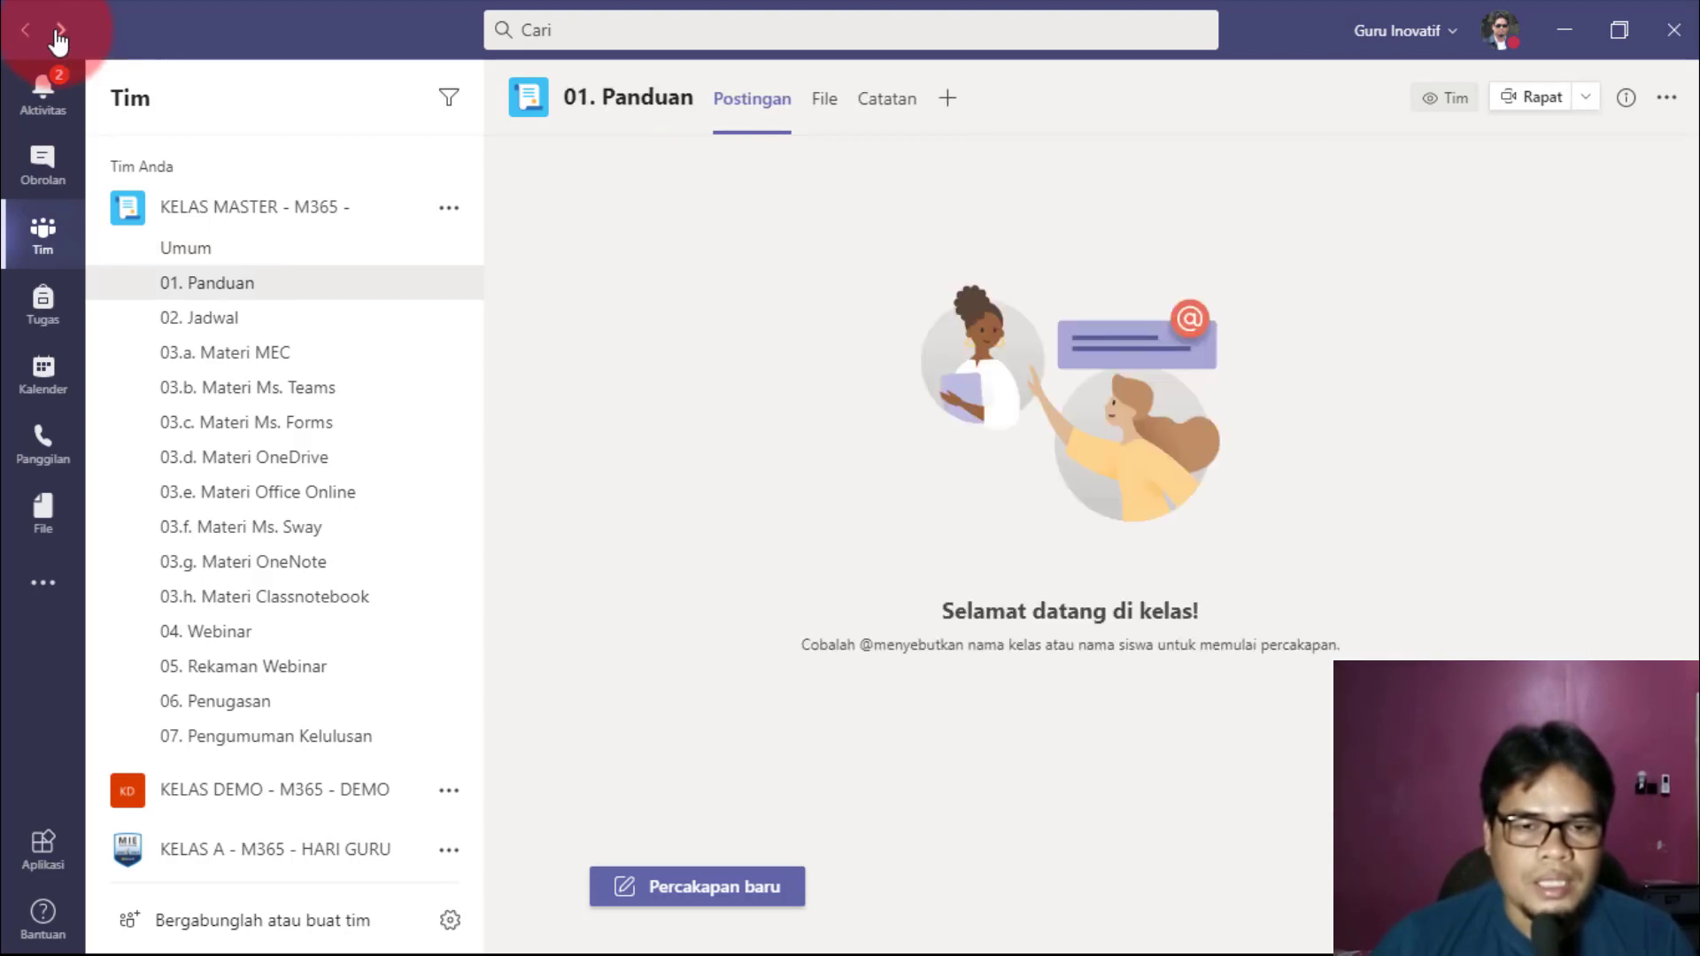
{"action": "left_click", "coordinate": [59, 36]}
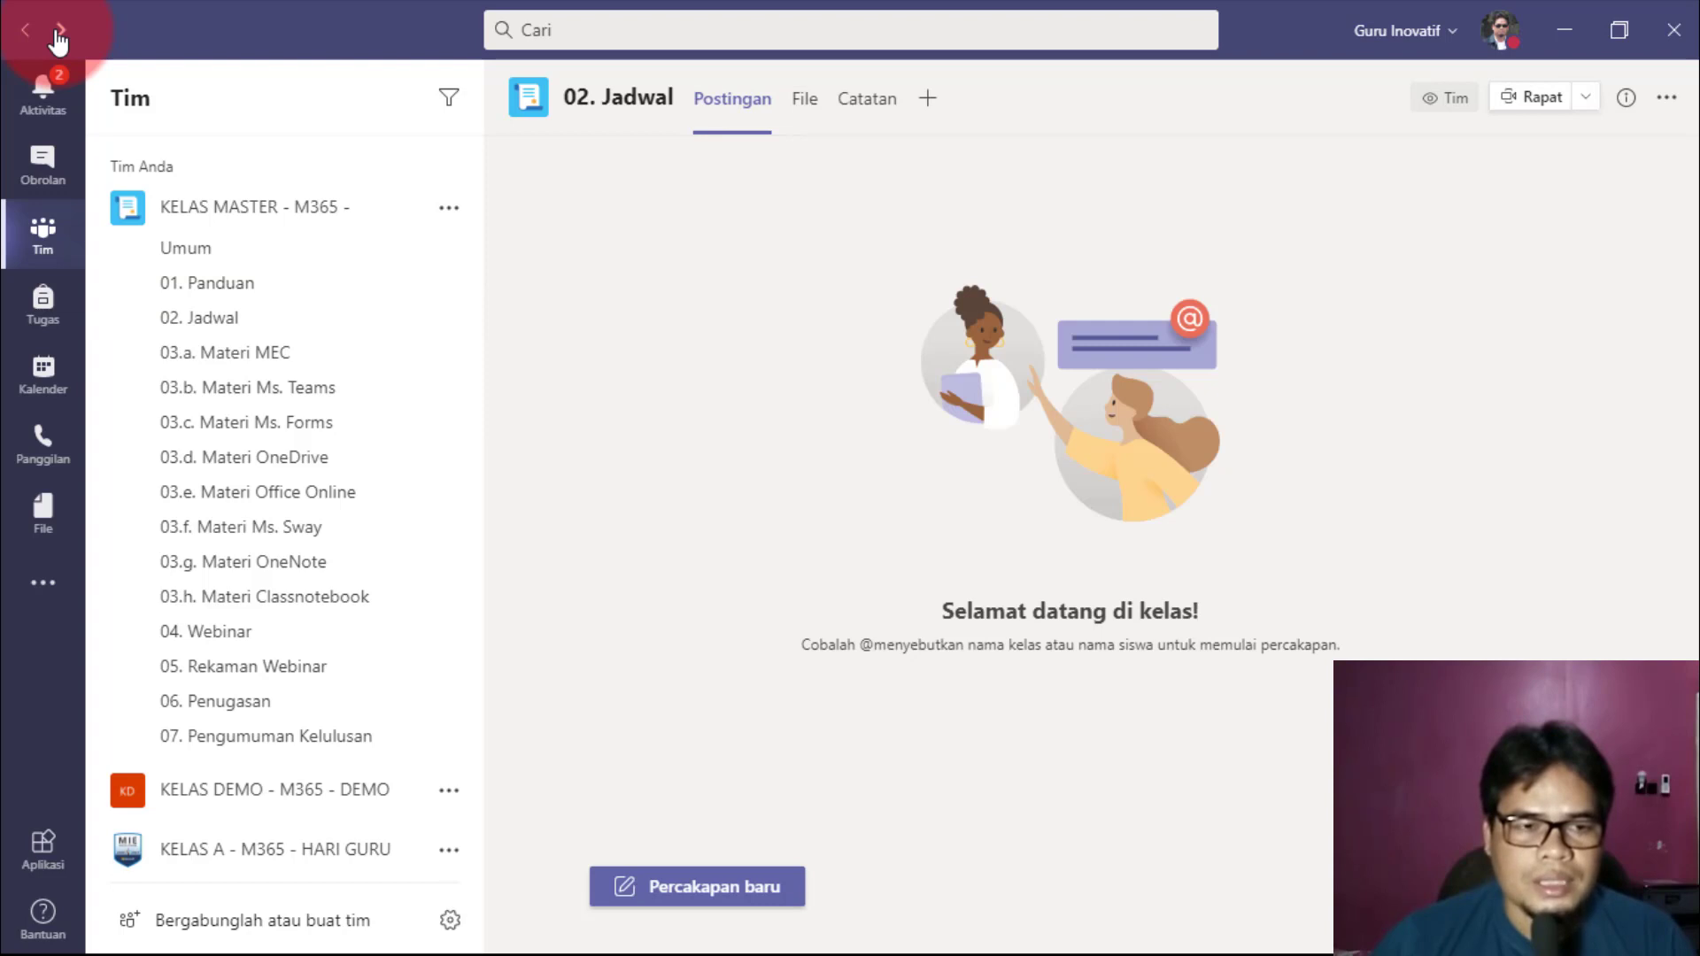
{"action": "left_click", "coordinate": [57, 32]}
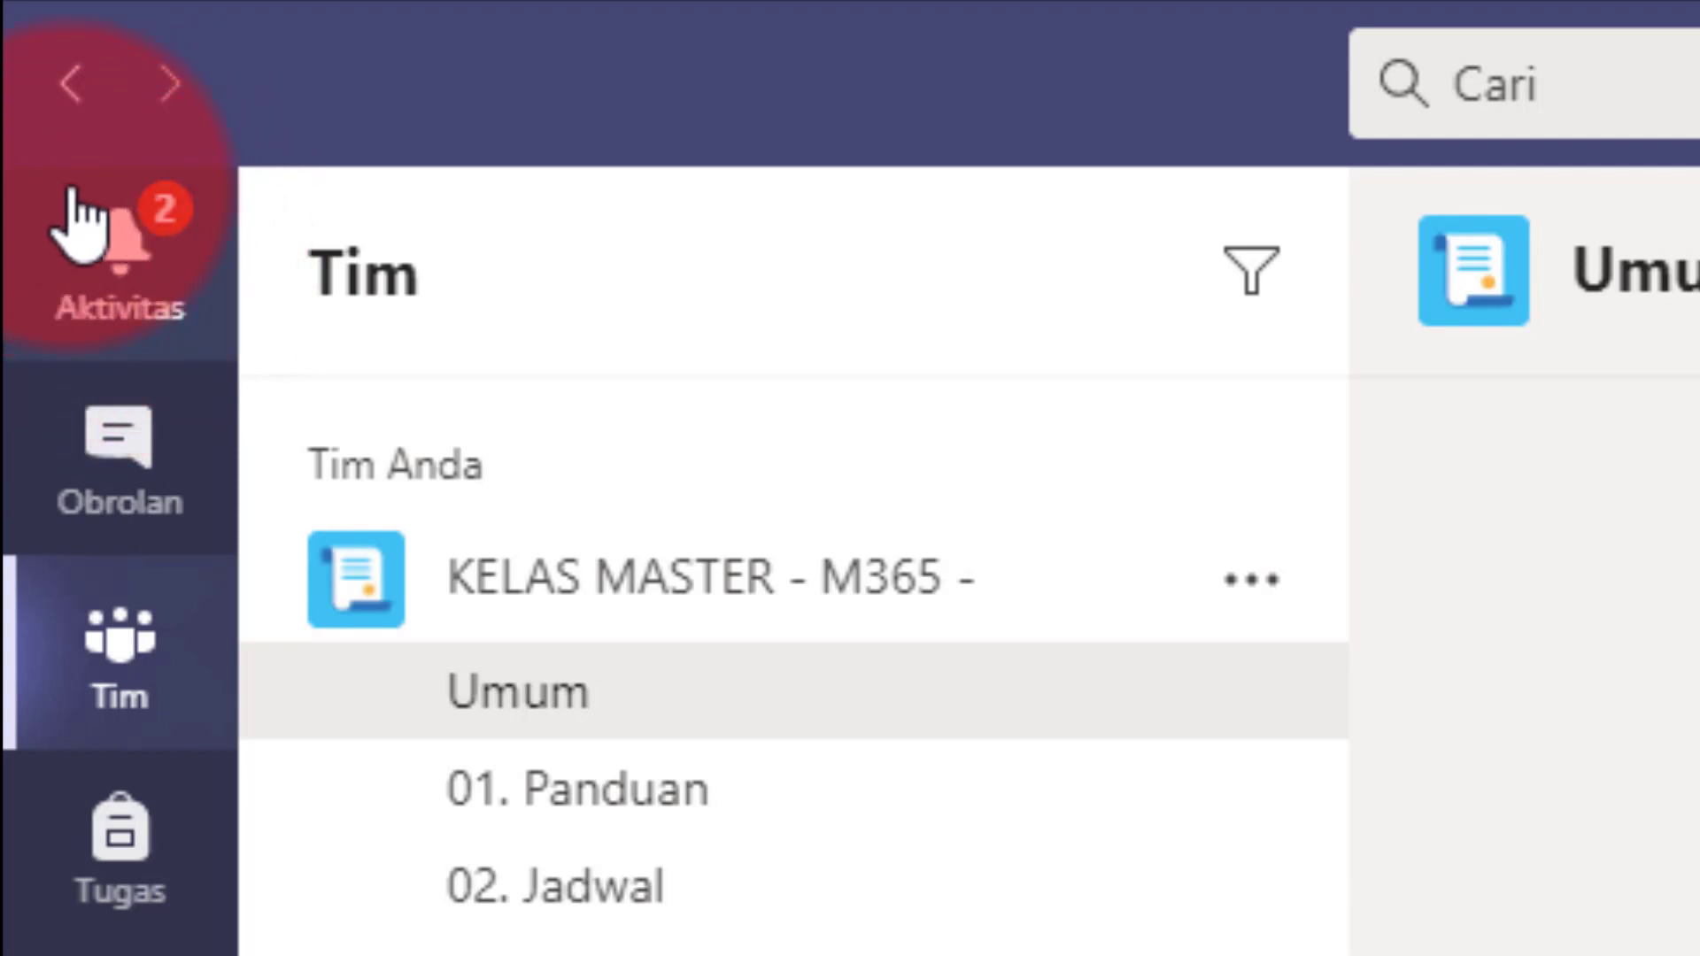
Open the activity feed and like the new replies in the 01. Panduan and Umum channels of the KELAS B team.
{"action": "left_click", "coordinate": [113, 310]}
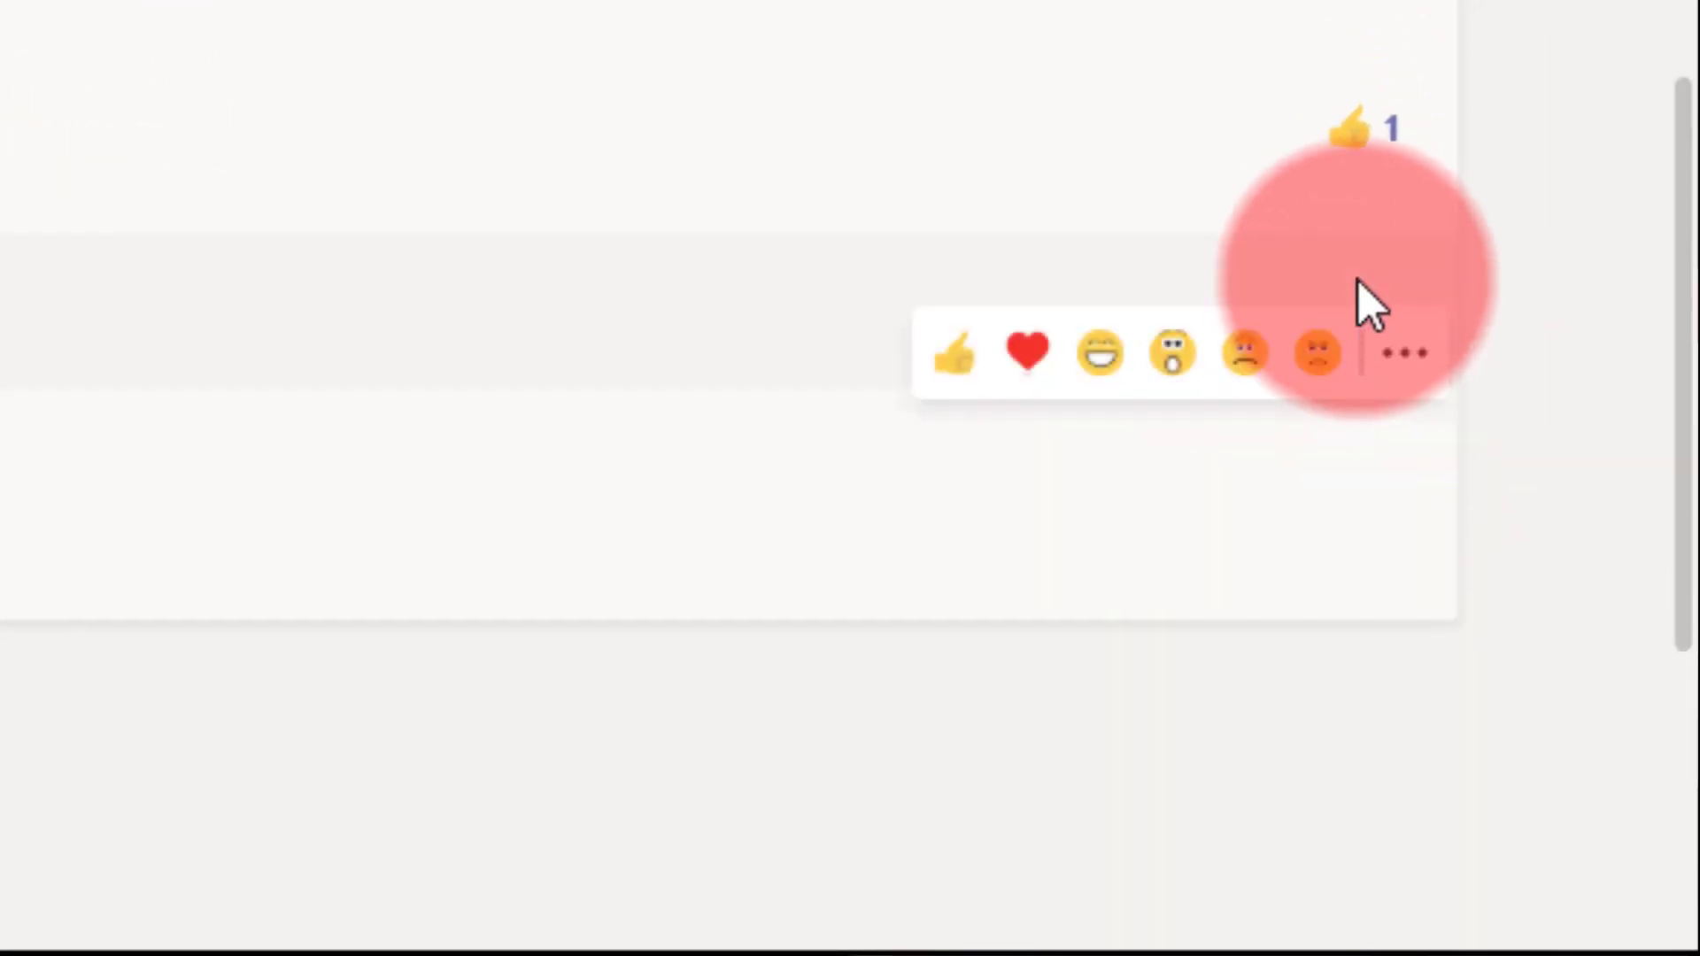
{"action": "mouse_move", "coordinate": [1563, 658]}
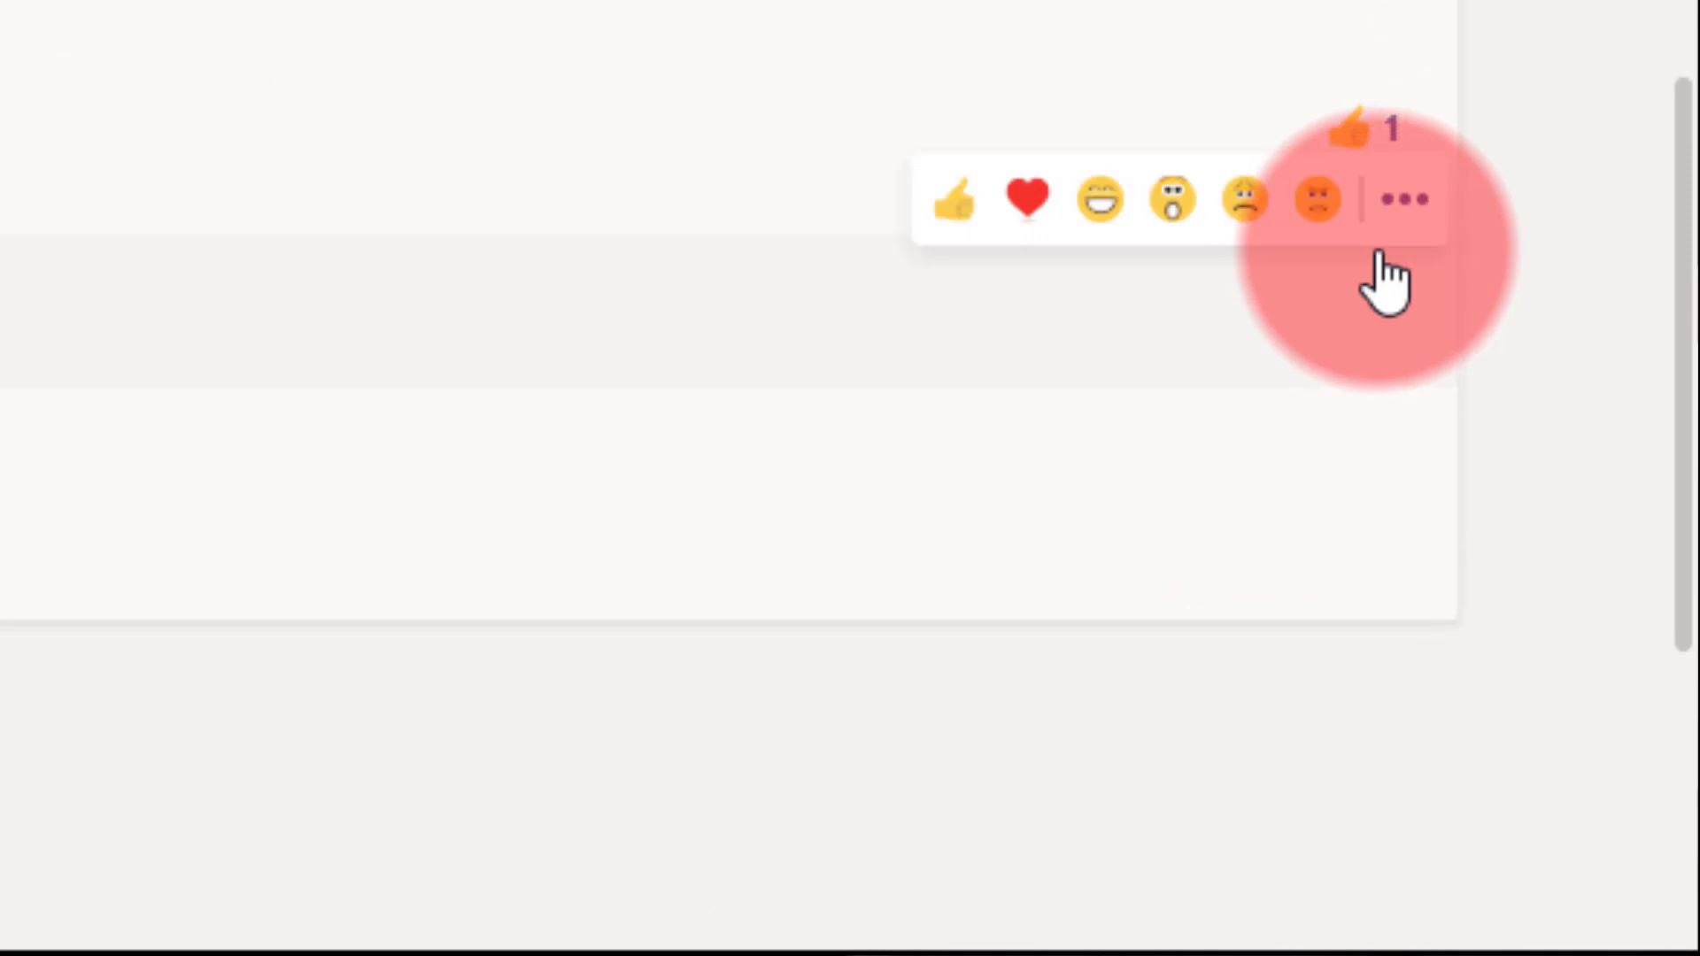
{"action": "left_click", "coordinate": [954, 213]}
{"action": "mouse_move", "coordinate": [1367, 531]}
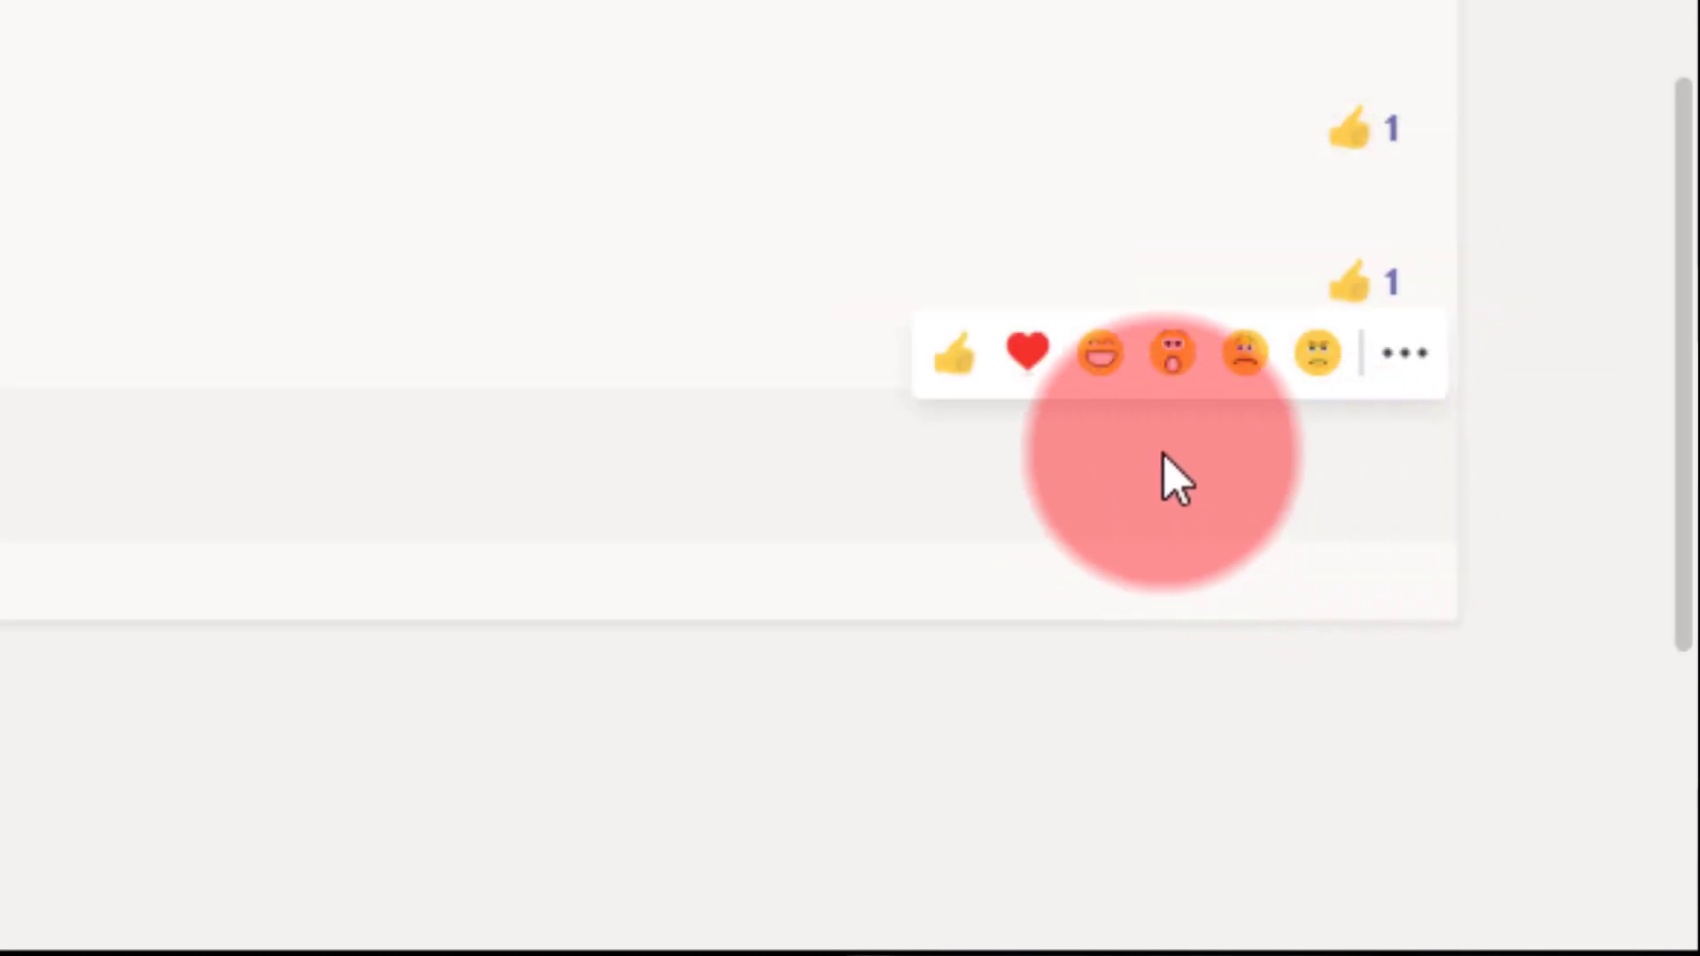
{"action": "left_click", "coordinate": [940, 350]}
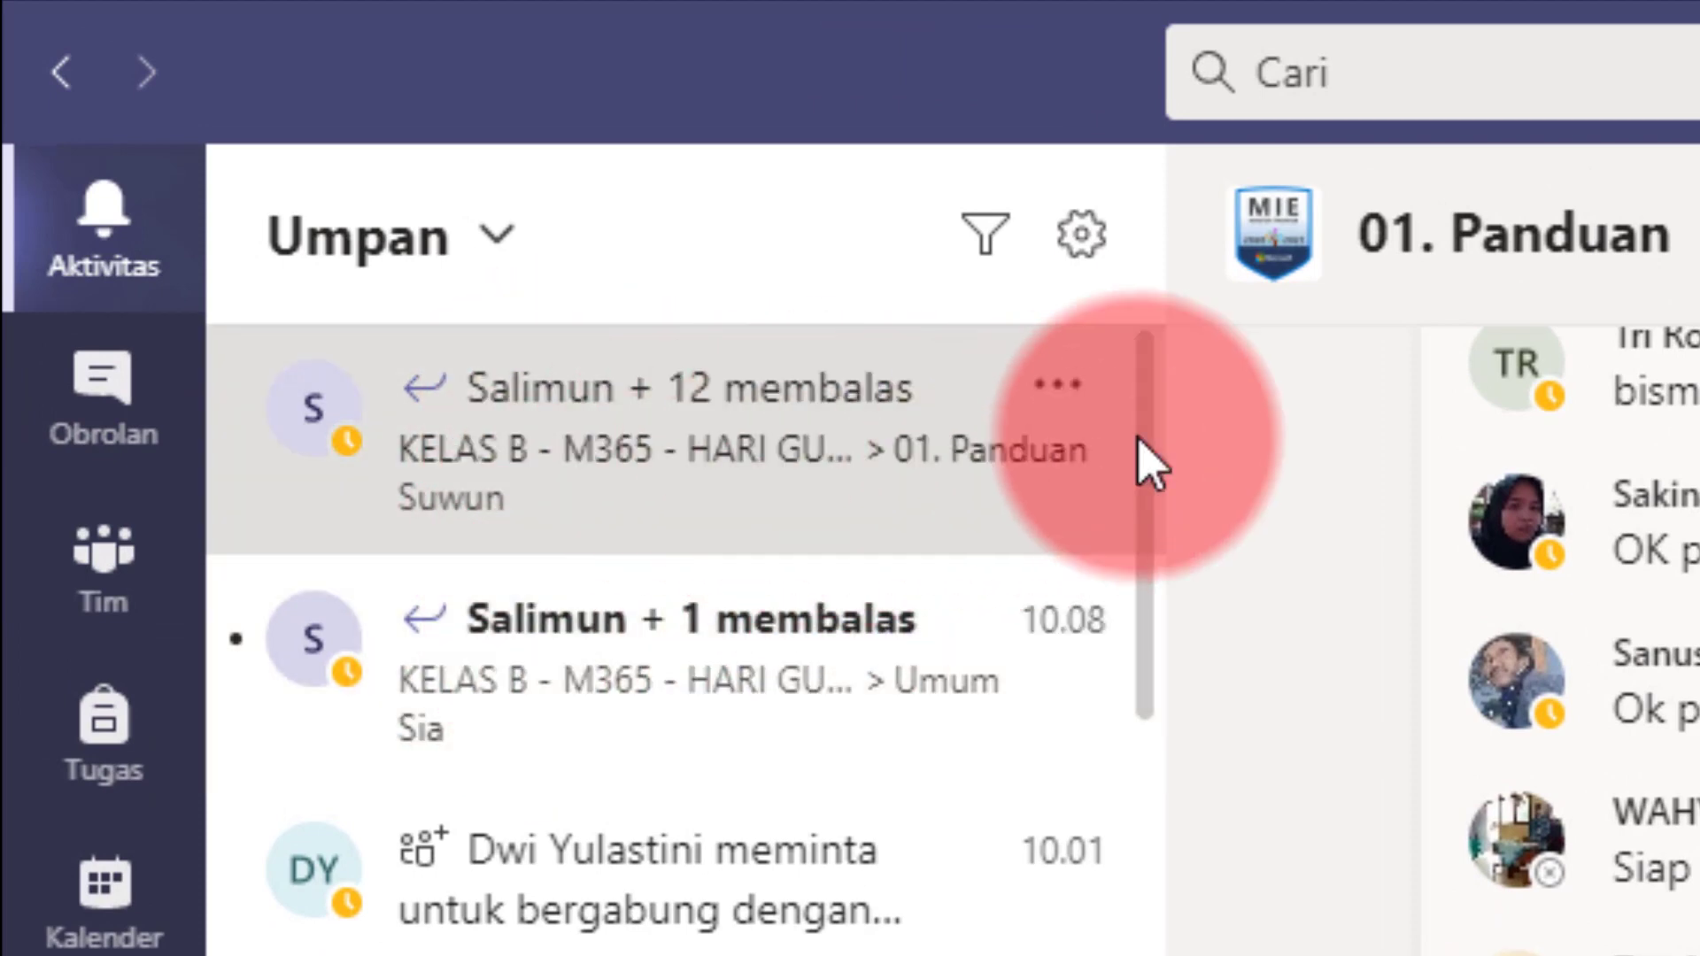
{"action": "left_click", "coordinate": [708, 722]}
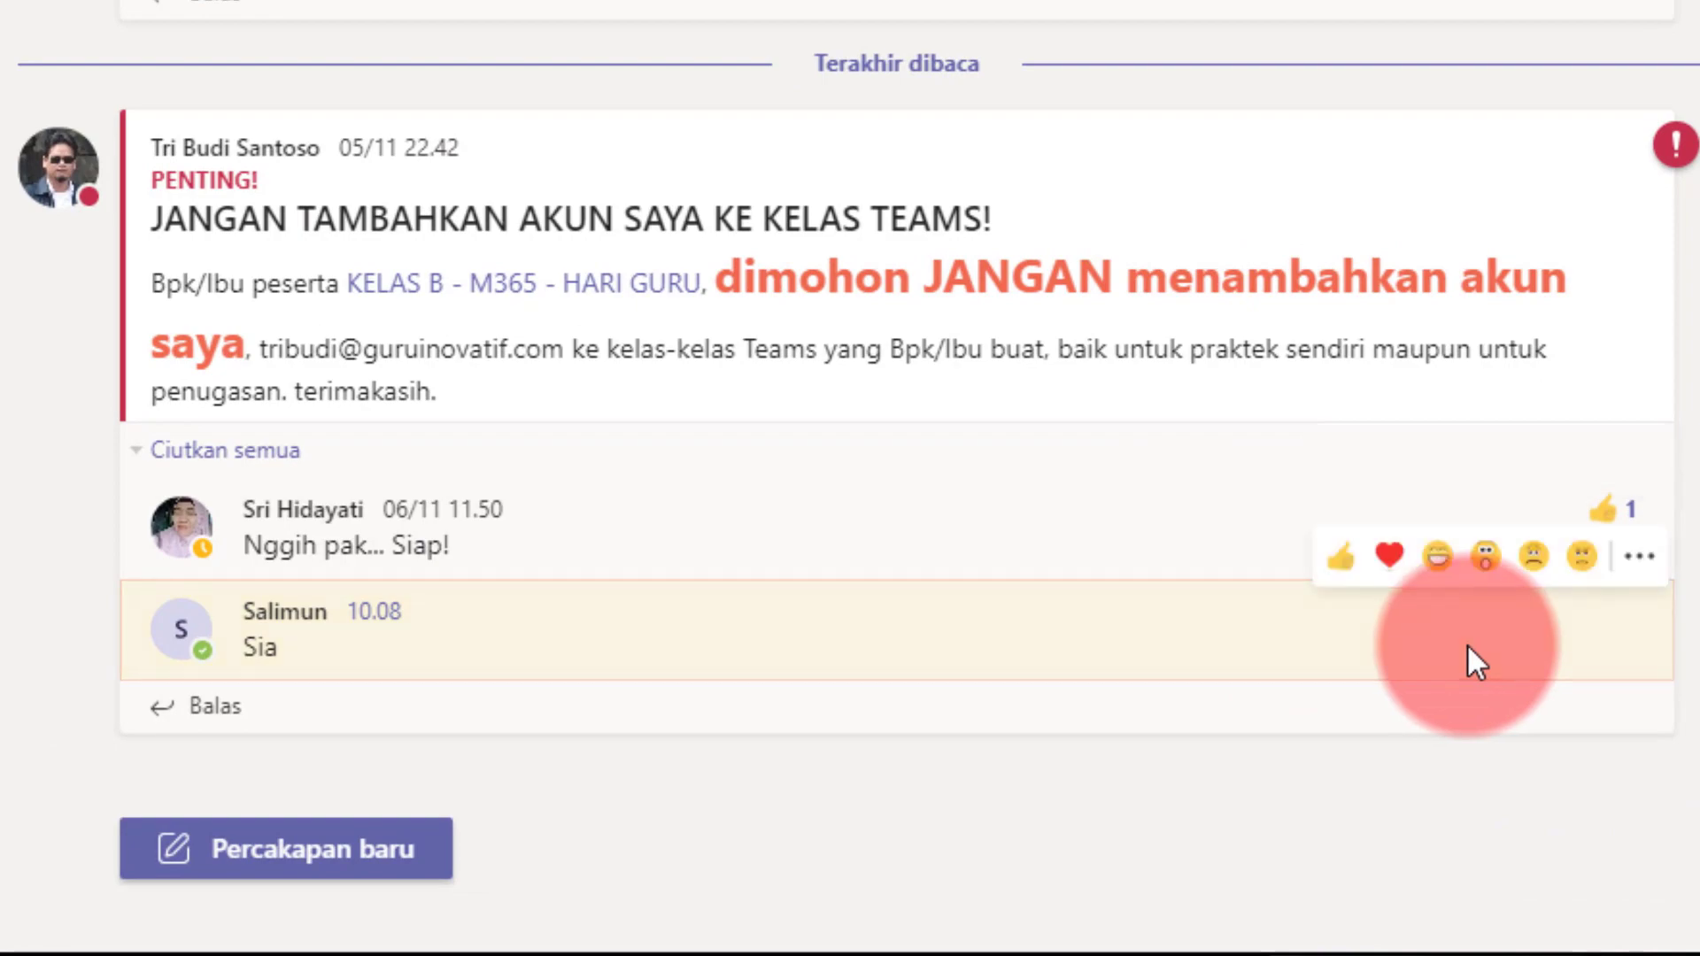
{"action": "left_click", "coordinate": [1343, 563]}
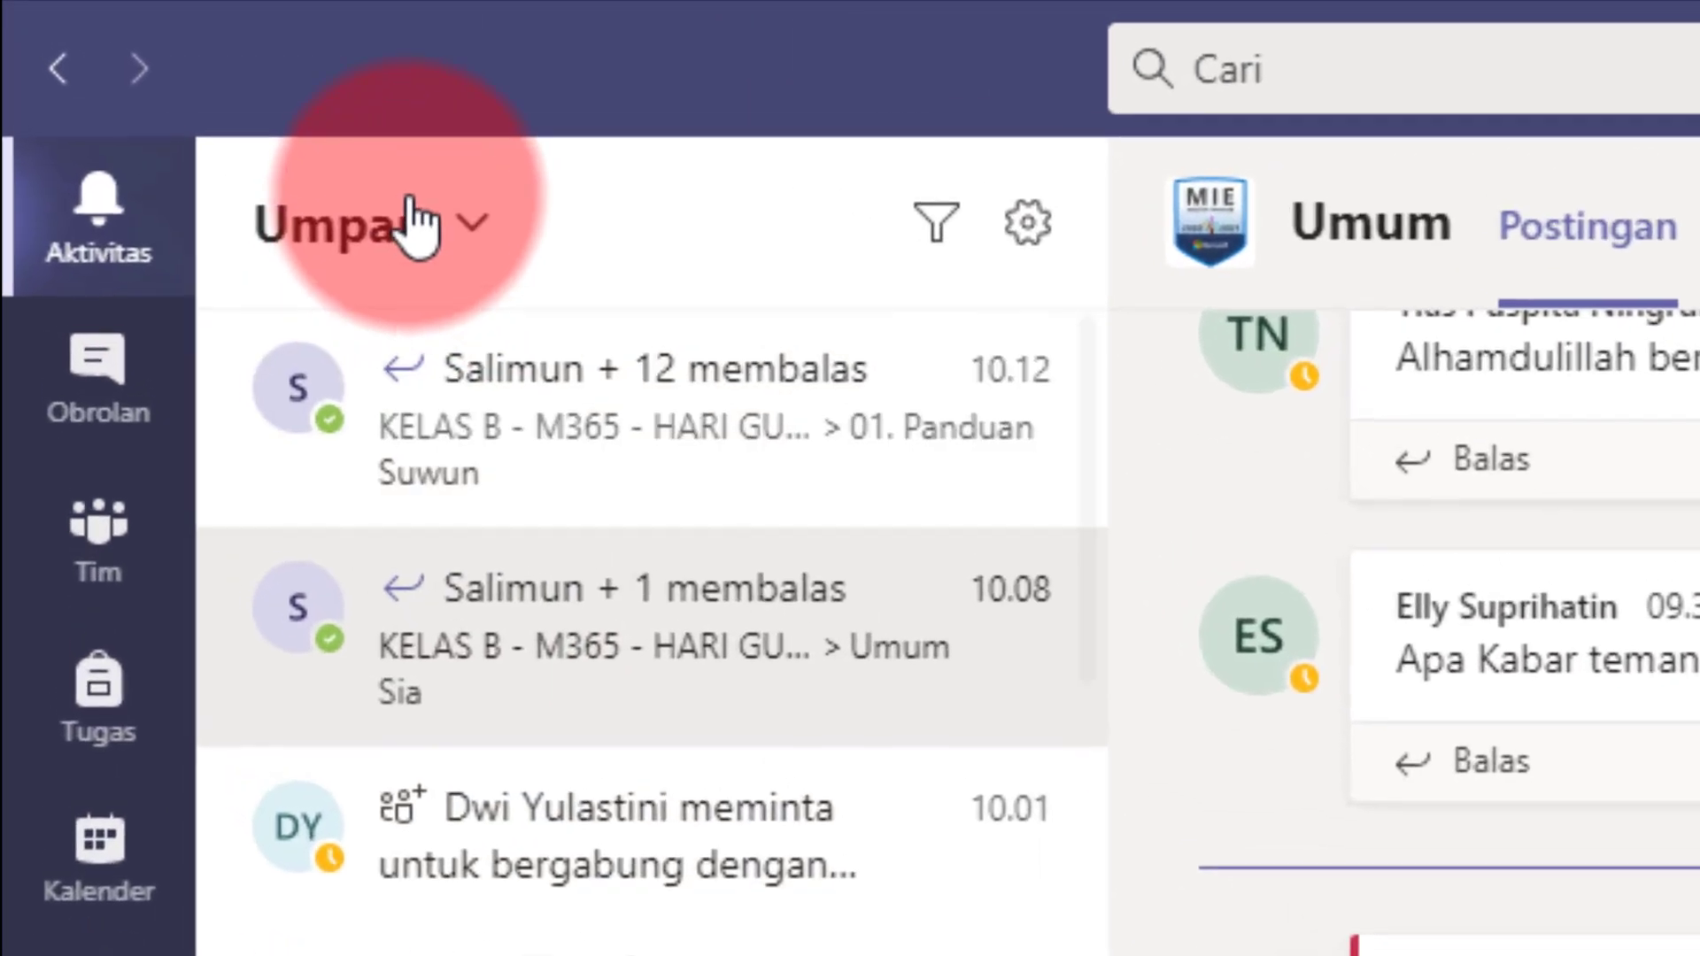
Look through the older notifications in the Umpan activity feed and return to the newest ones.
{"action": "scroll", "coordinate": [611, 748], "scroll_direction": "down", "scroll_amount": 15}
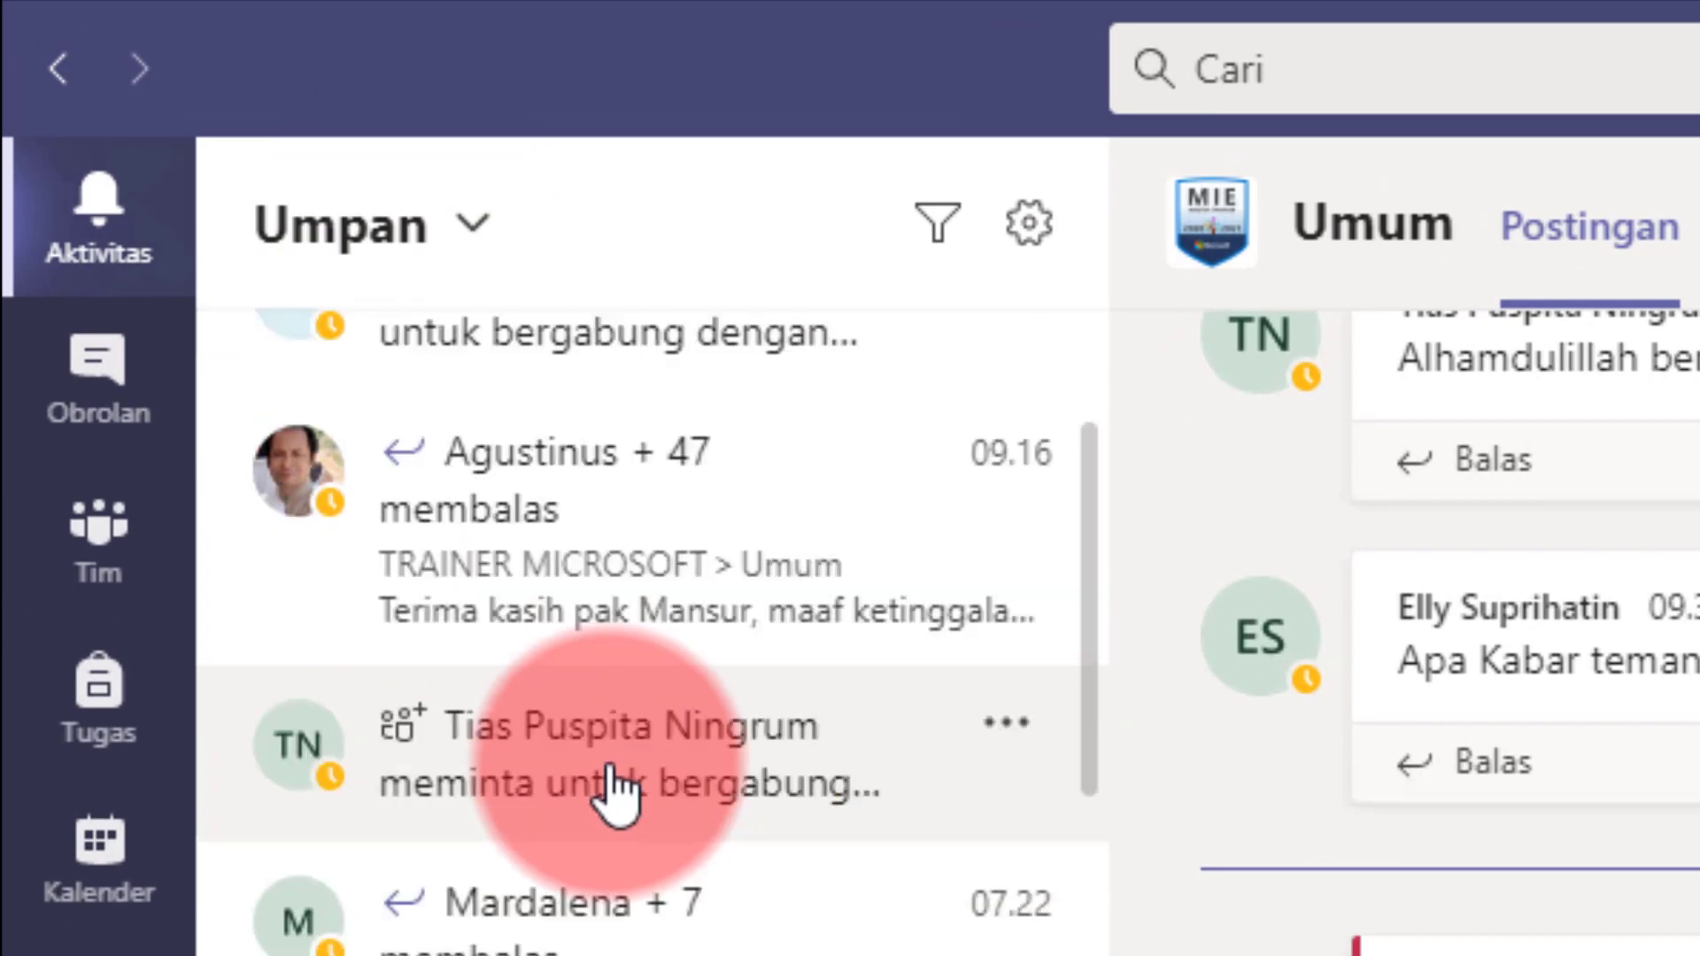
{"action": "scroll", "coordinate": [620, 854], "scroll_direction": "down", "scroll_amount": 5}
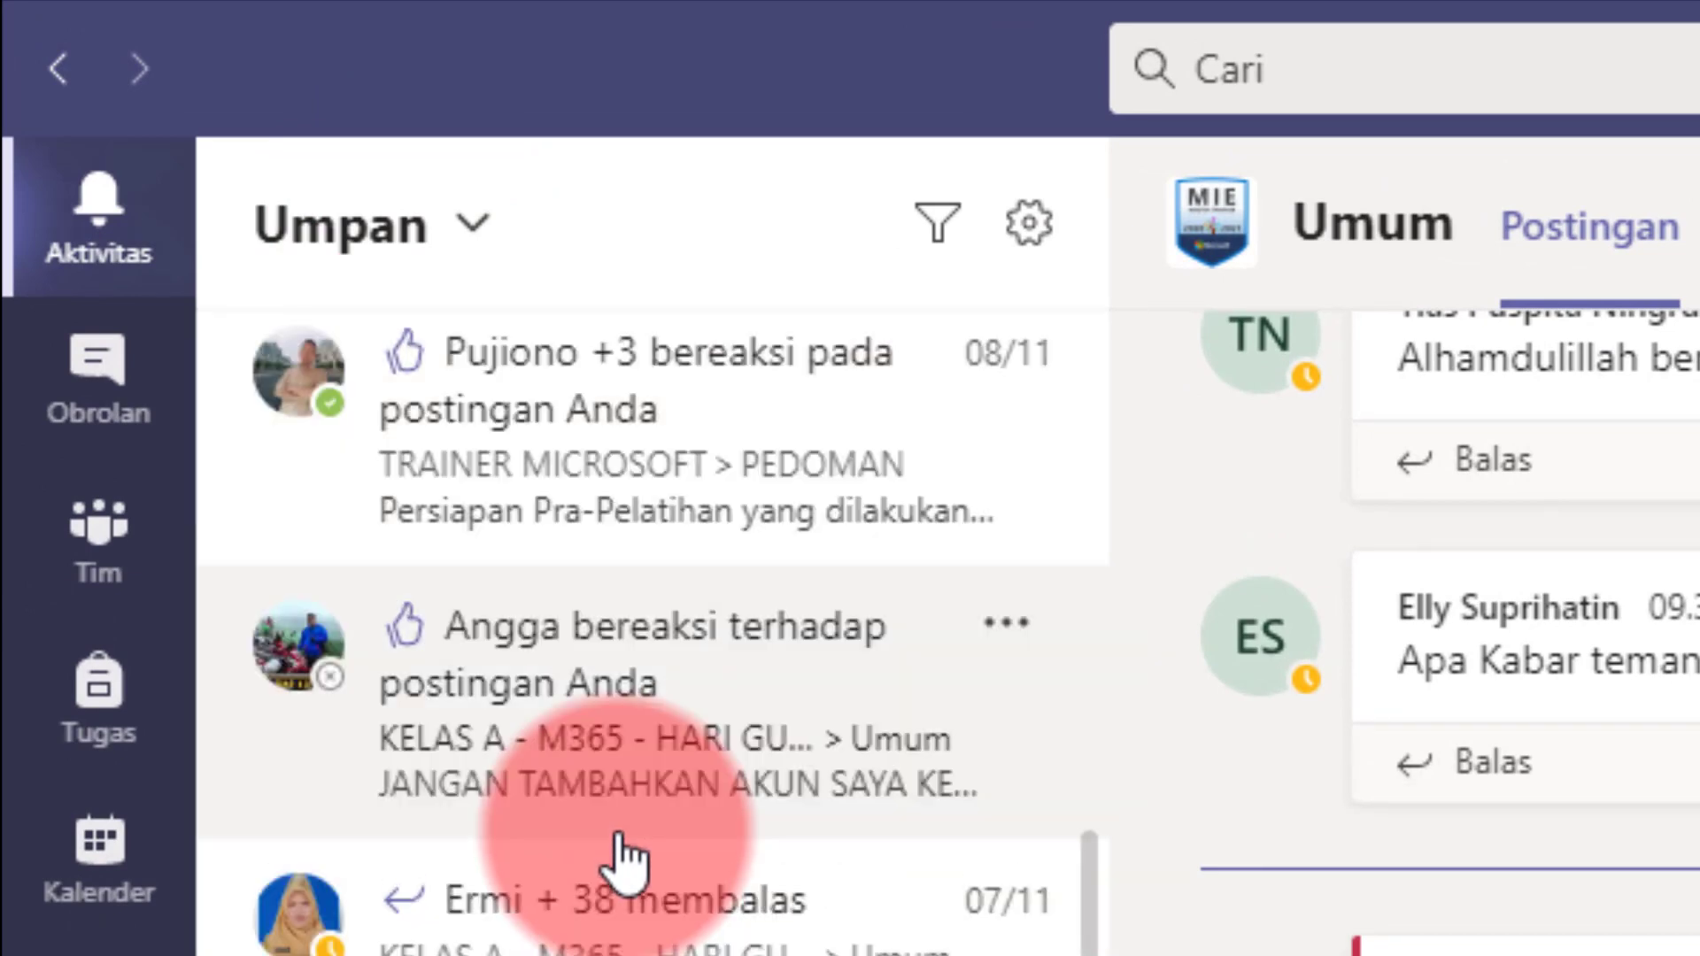
{"action": "scroll", "coordinate": [620, 855], "scroll_direction": "up", "scroll_amount": 20}
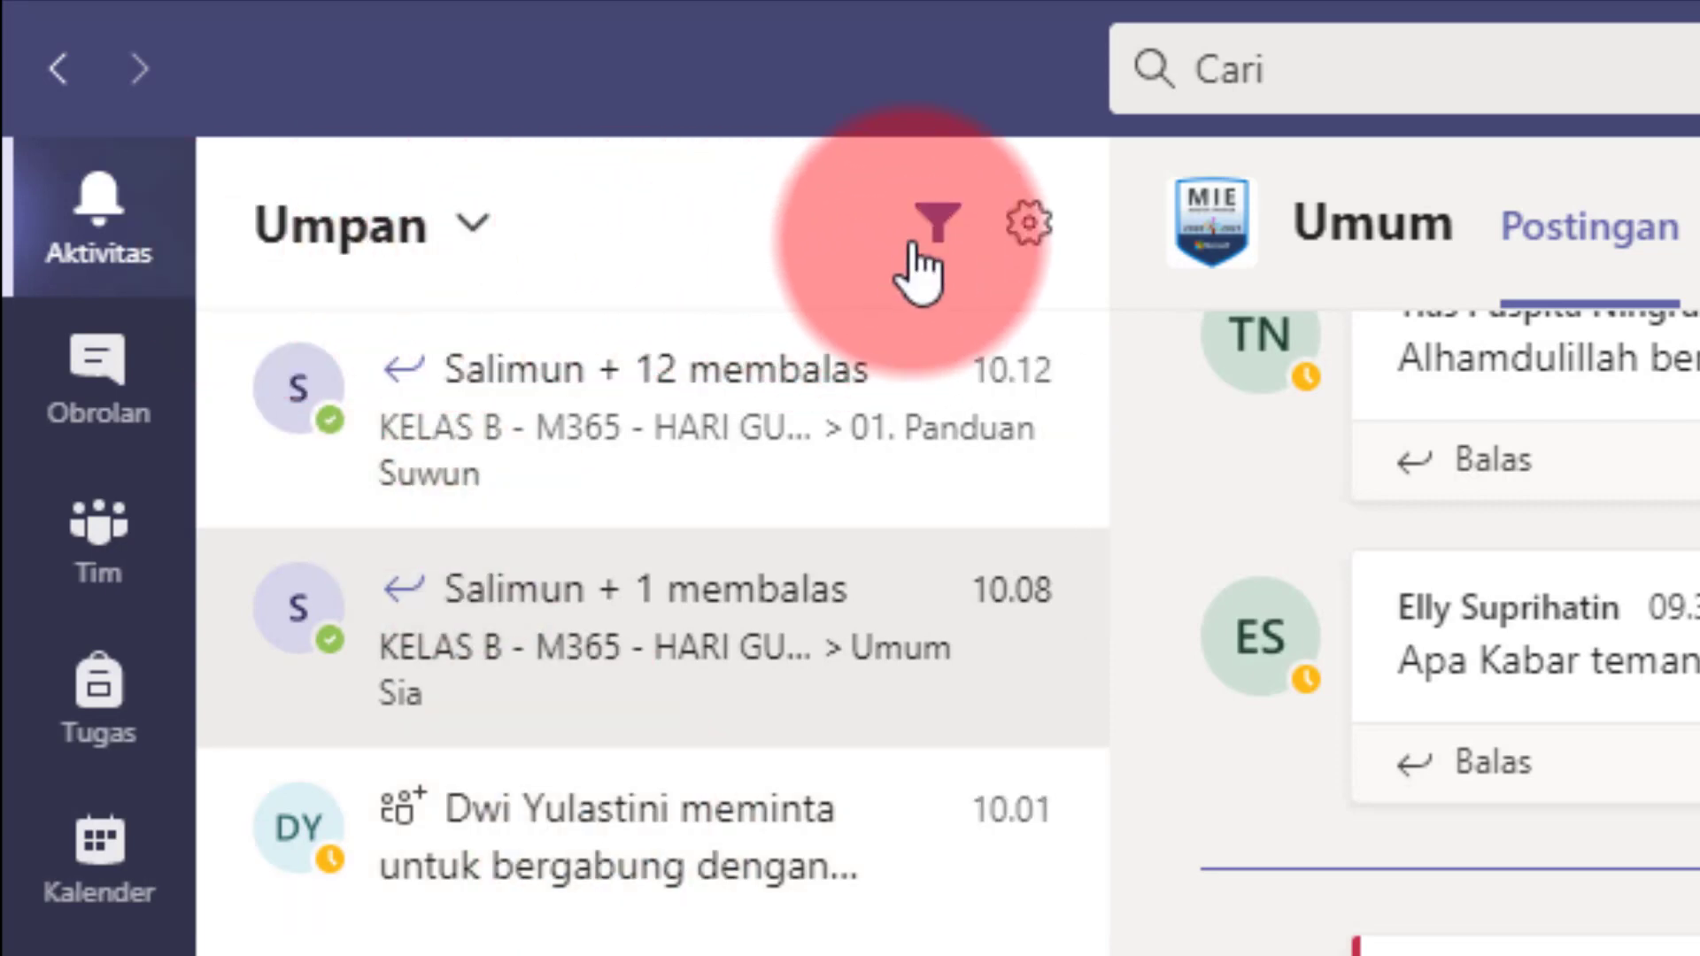
Switch the activity list to Aktivitas Saya, browse its entries and open the newest reply posted in PEDOMAN.
{"action": "left_click", "coordinate": [469, 232]}
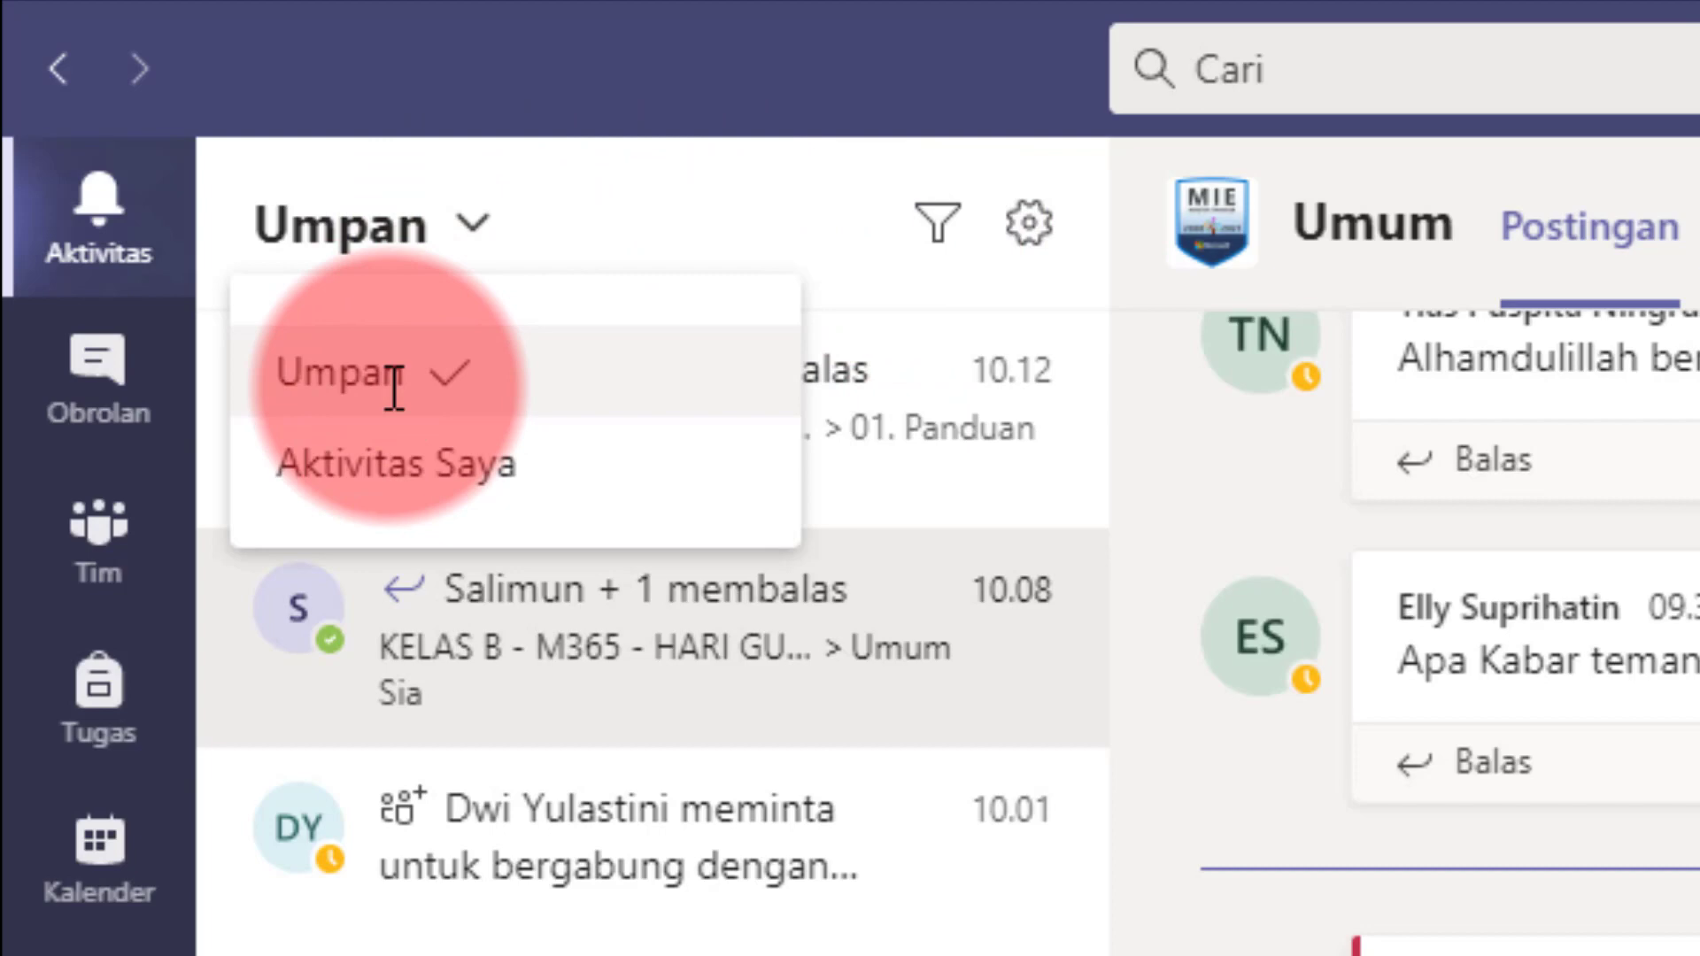
{"action": "left_click", "coordinate": [355, 480]}
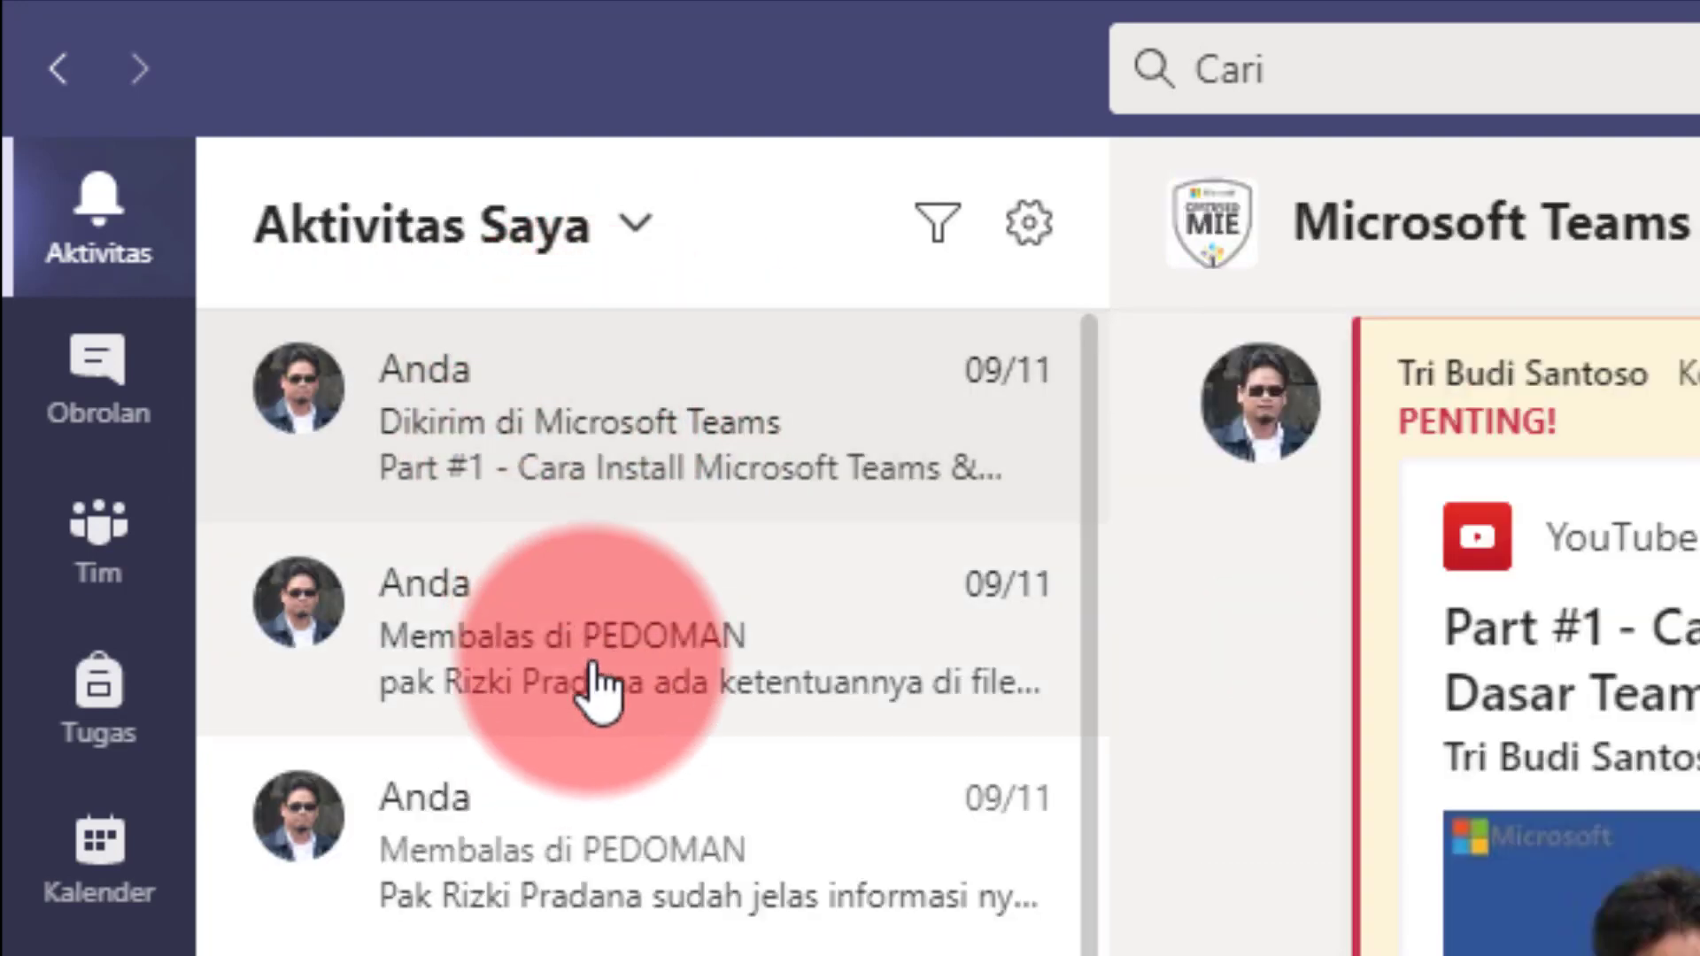
{"action": "scroll", "coordinate": [588, 538], "scroll_direction": "down", "scroll_amount": 4}
{"action": "scroll", "coordinate": [603, 611], "scroll_direction": "down", "scroll_amount": 10}
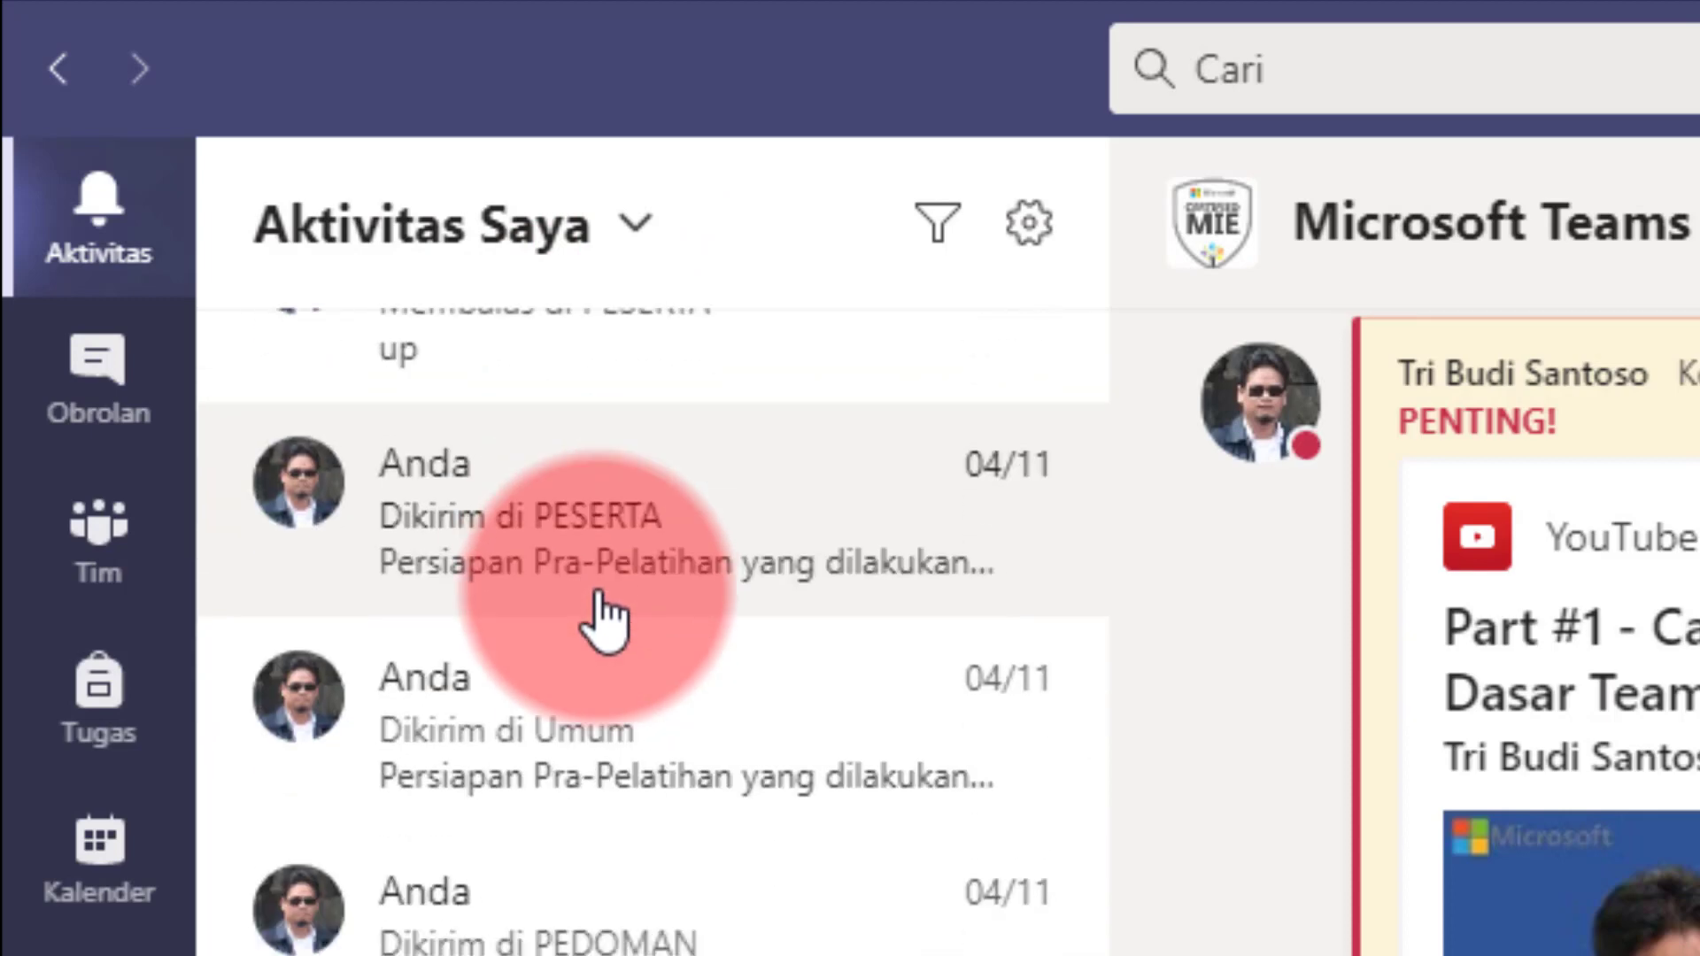
{"action": "scroll", "coordinate": [598, 616], "scroll_direction": "up", "scroll_amount": 15}
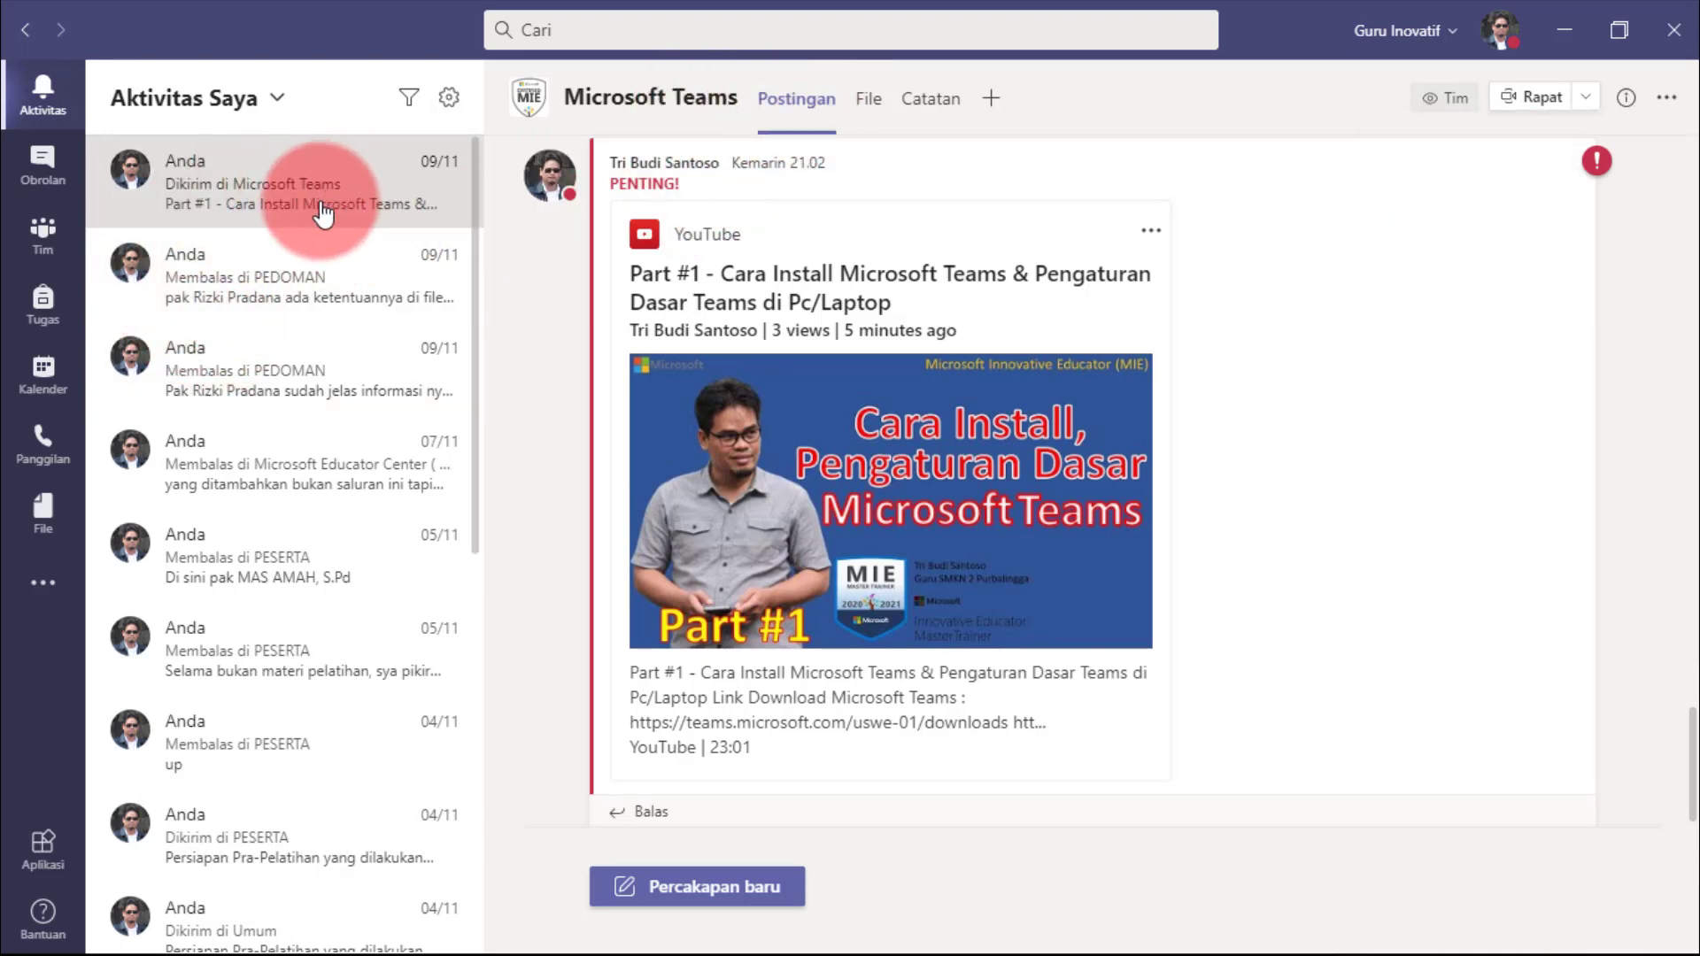
{"action": "left_click", "coordinate": [233, 295]}
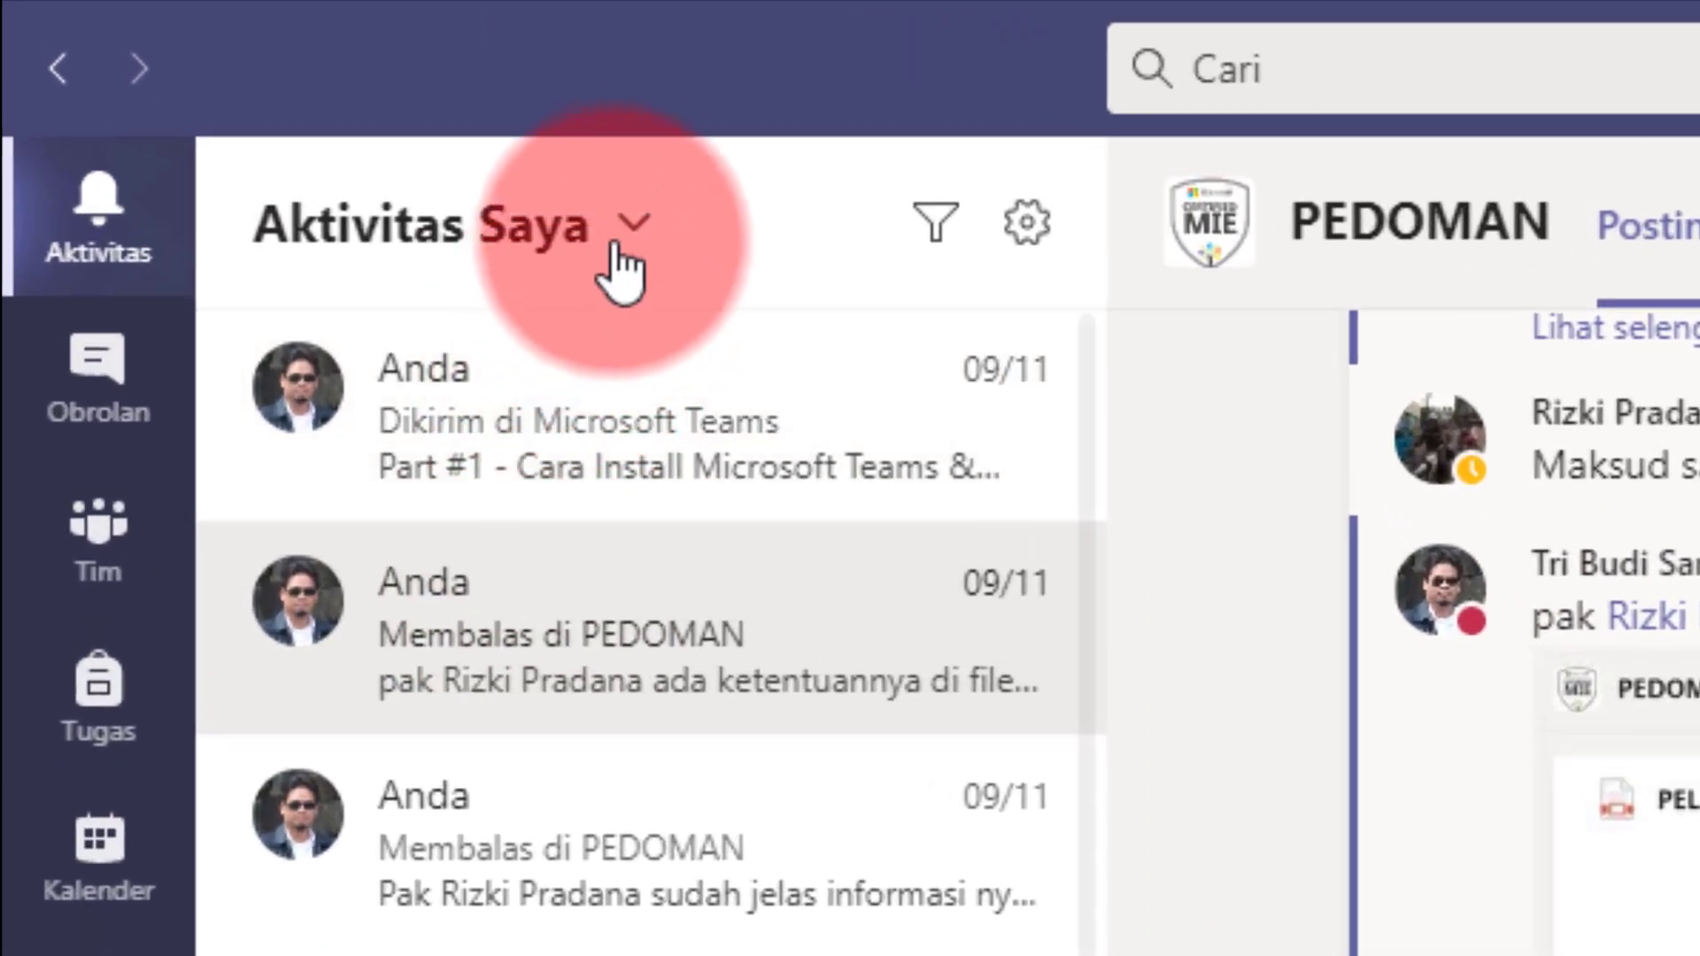
Switch the activity list back to Umpan and open the newest notification from the 01. Panduan channel.
{"action": "left_click", "coordinate": [634, 226]}
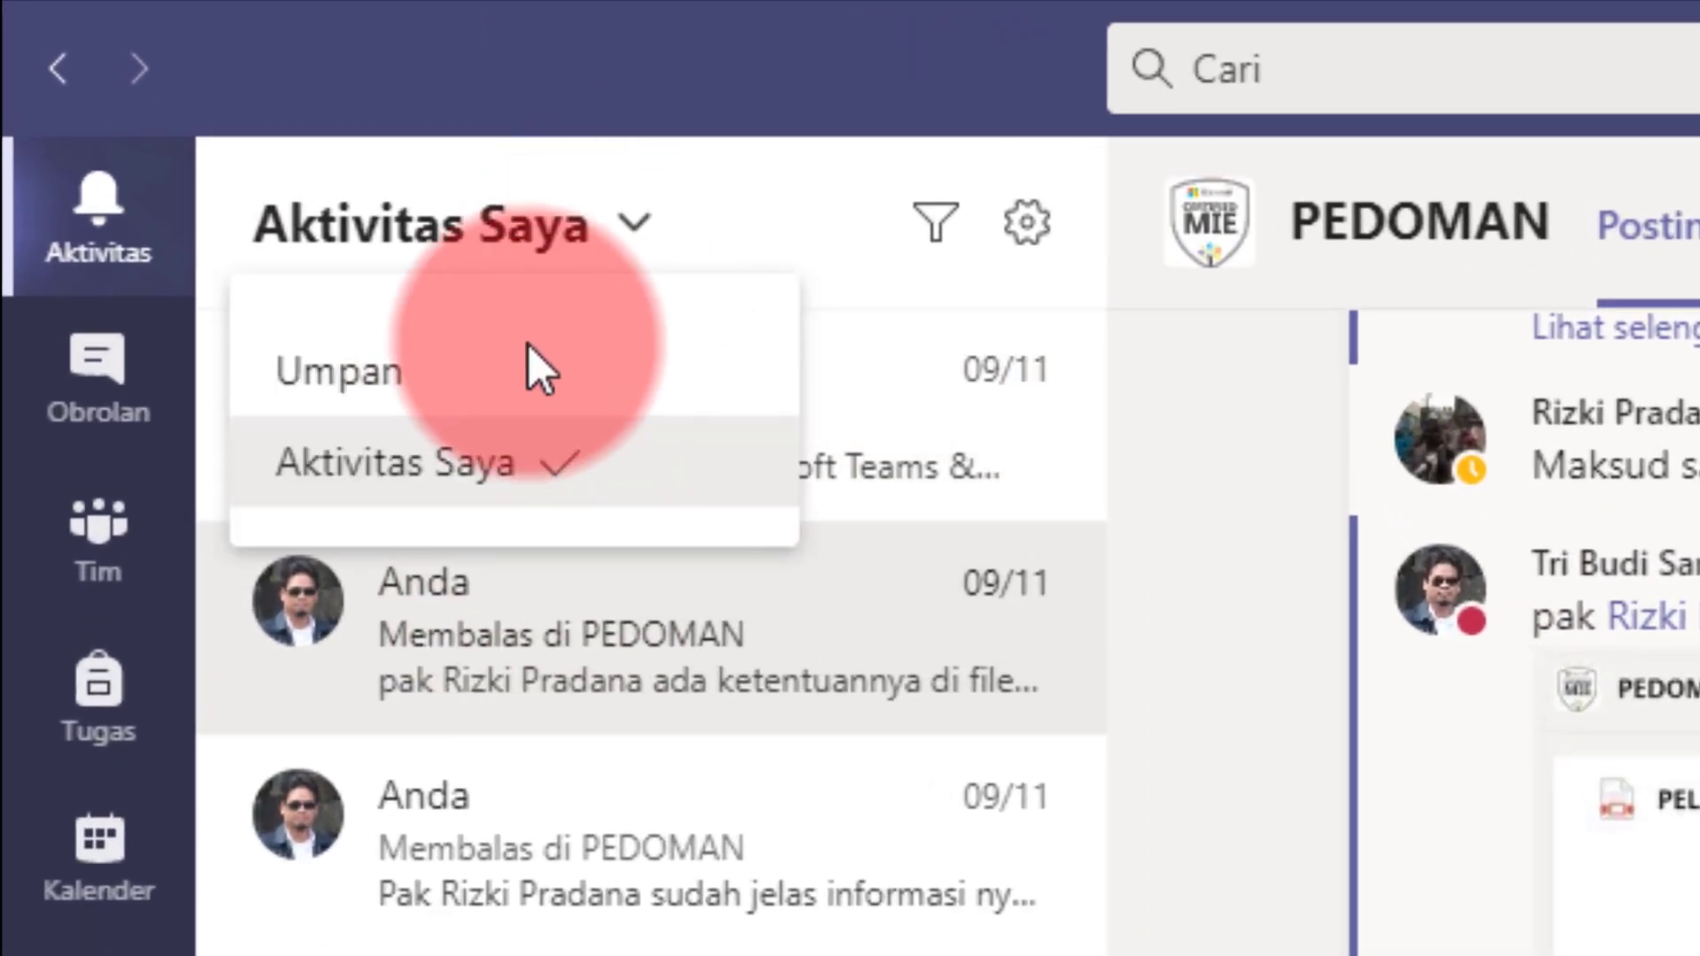
{"action": "left_click", "coordinate": [514, 365]}
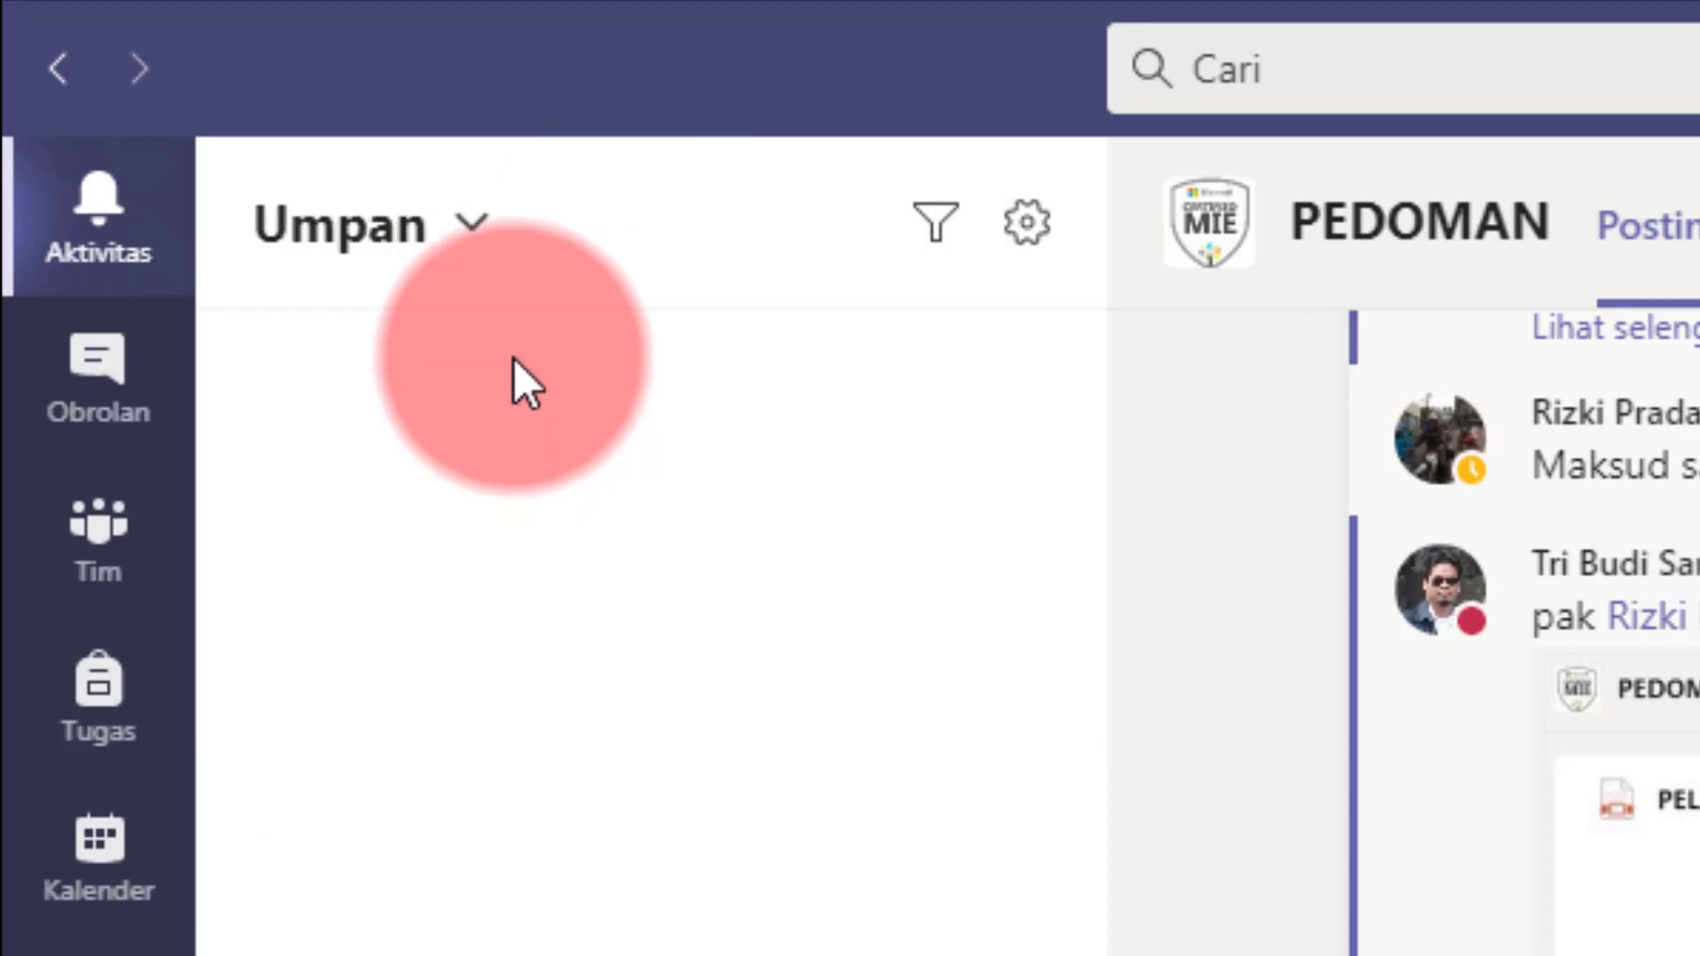
{"action": "left_click", "coordinate": [669, 496]}
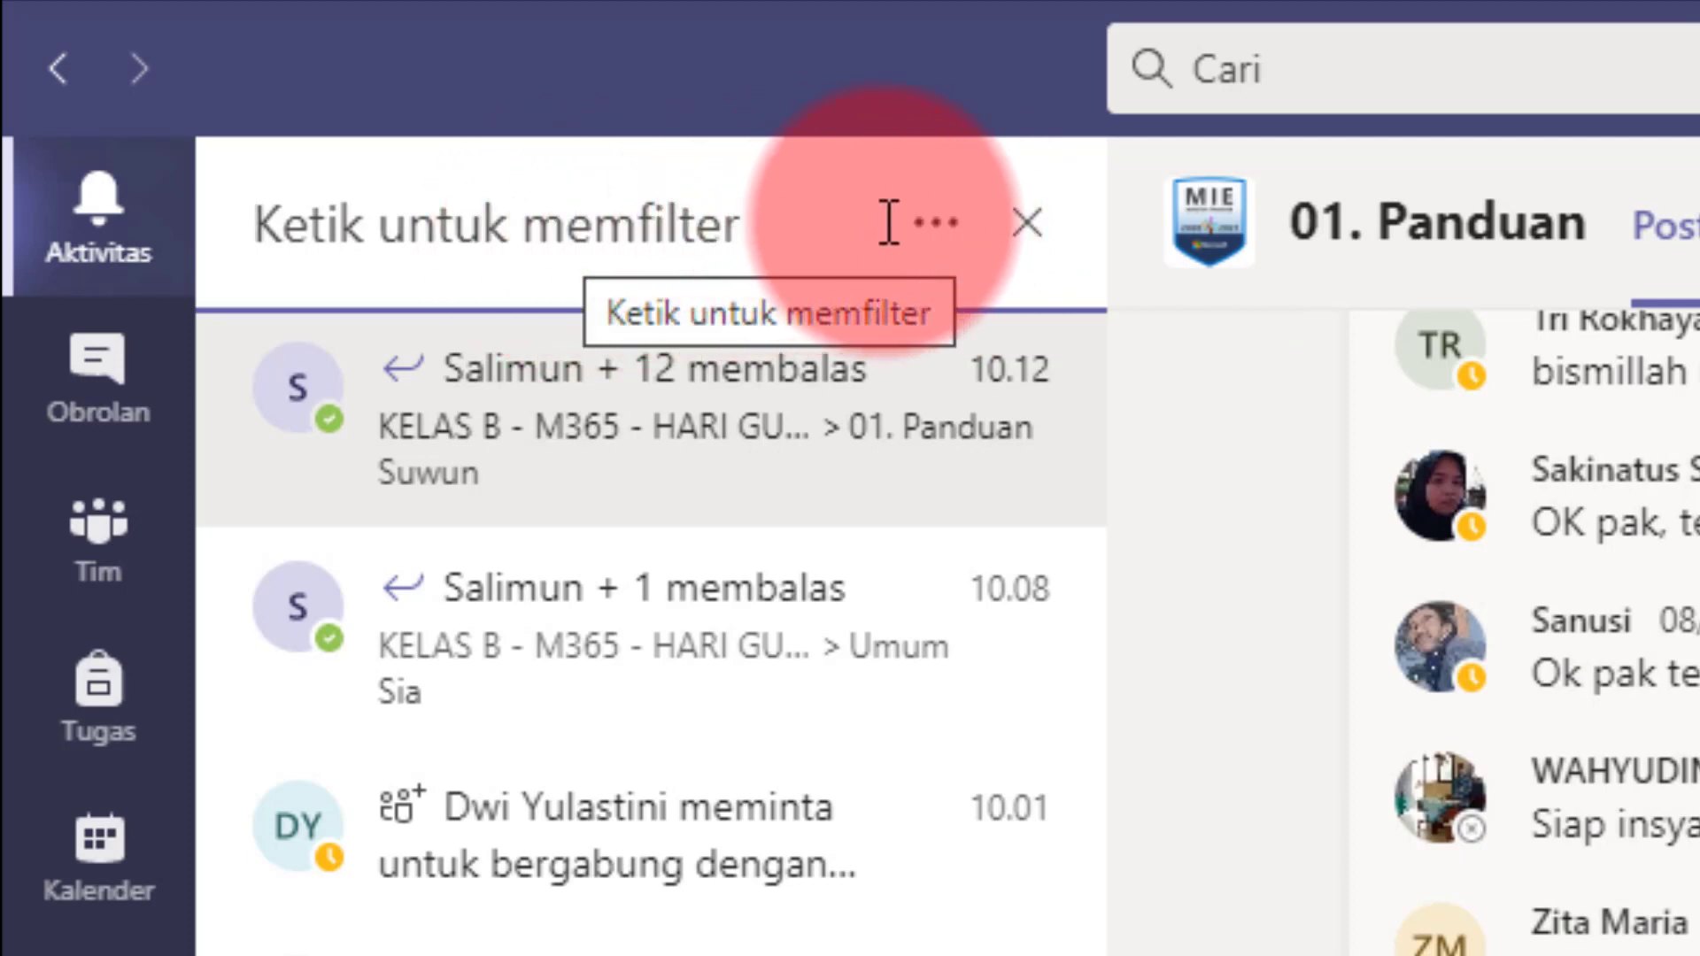
Filter the activity feed by Belum dibaca and clear that filter again.
{"action": "left_click", "coordinate": [935, 226]}
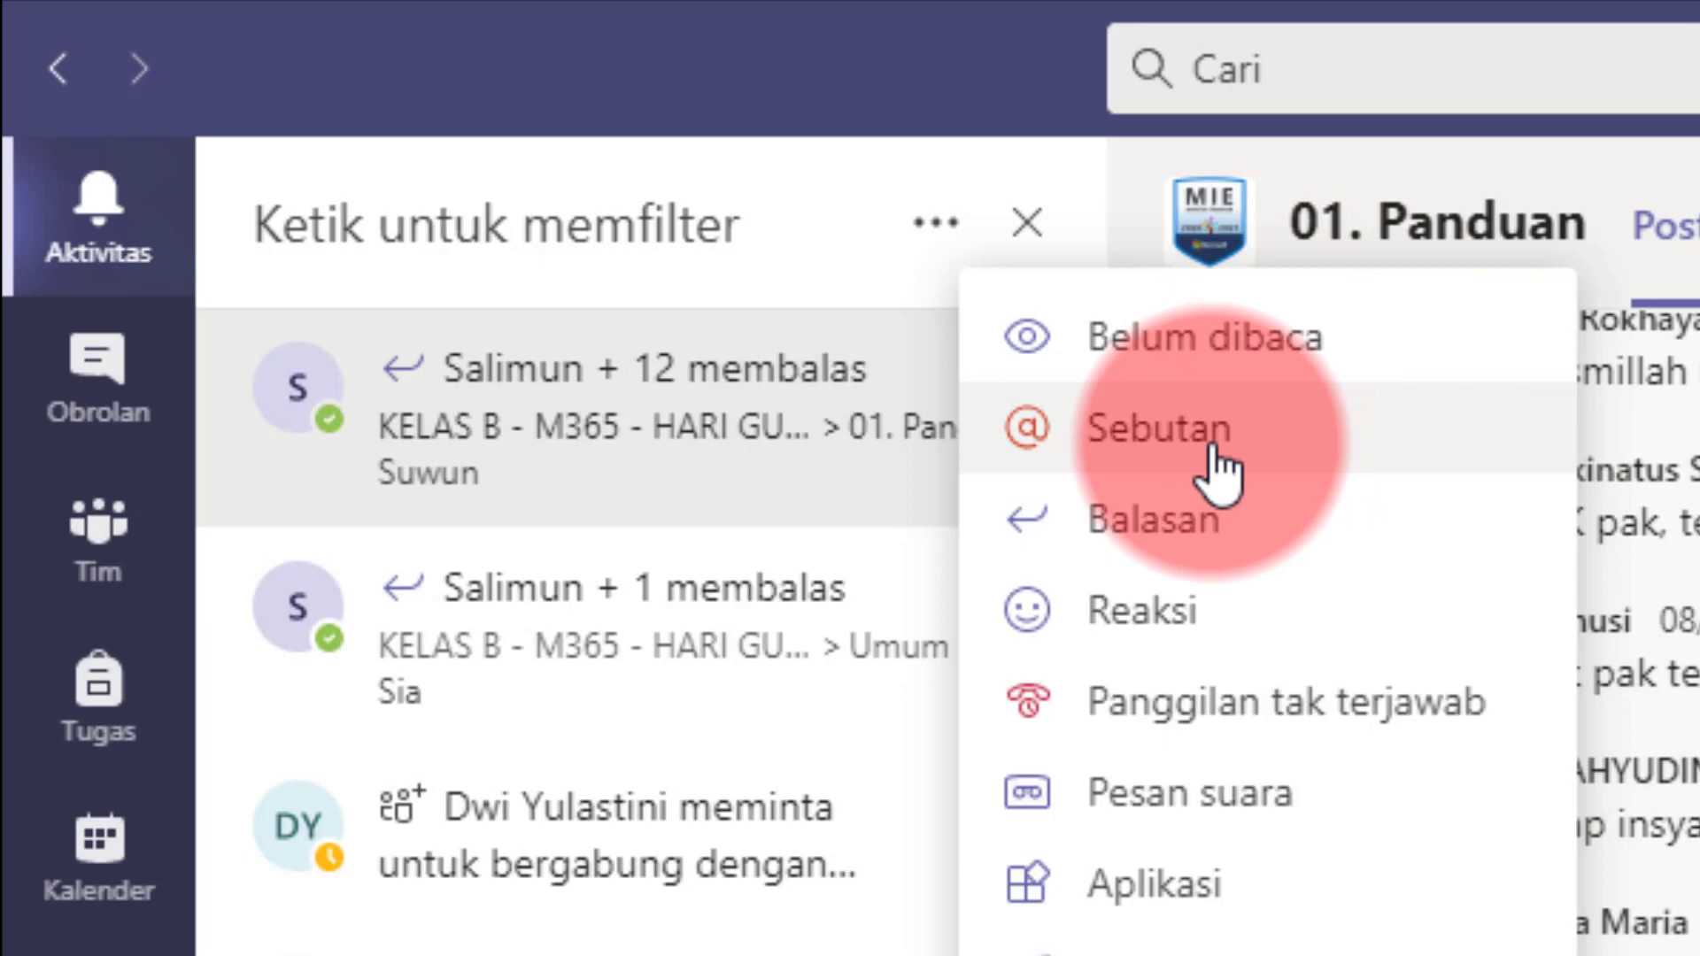
{"action": "left_click", "coordinate": [1206, 350]}
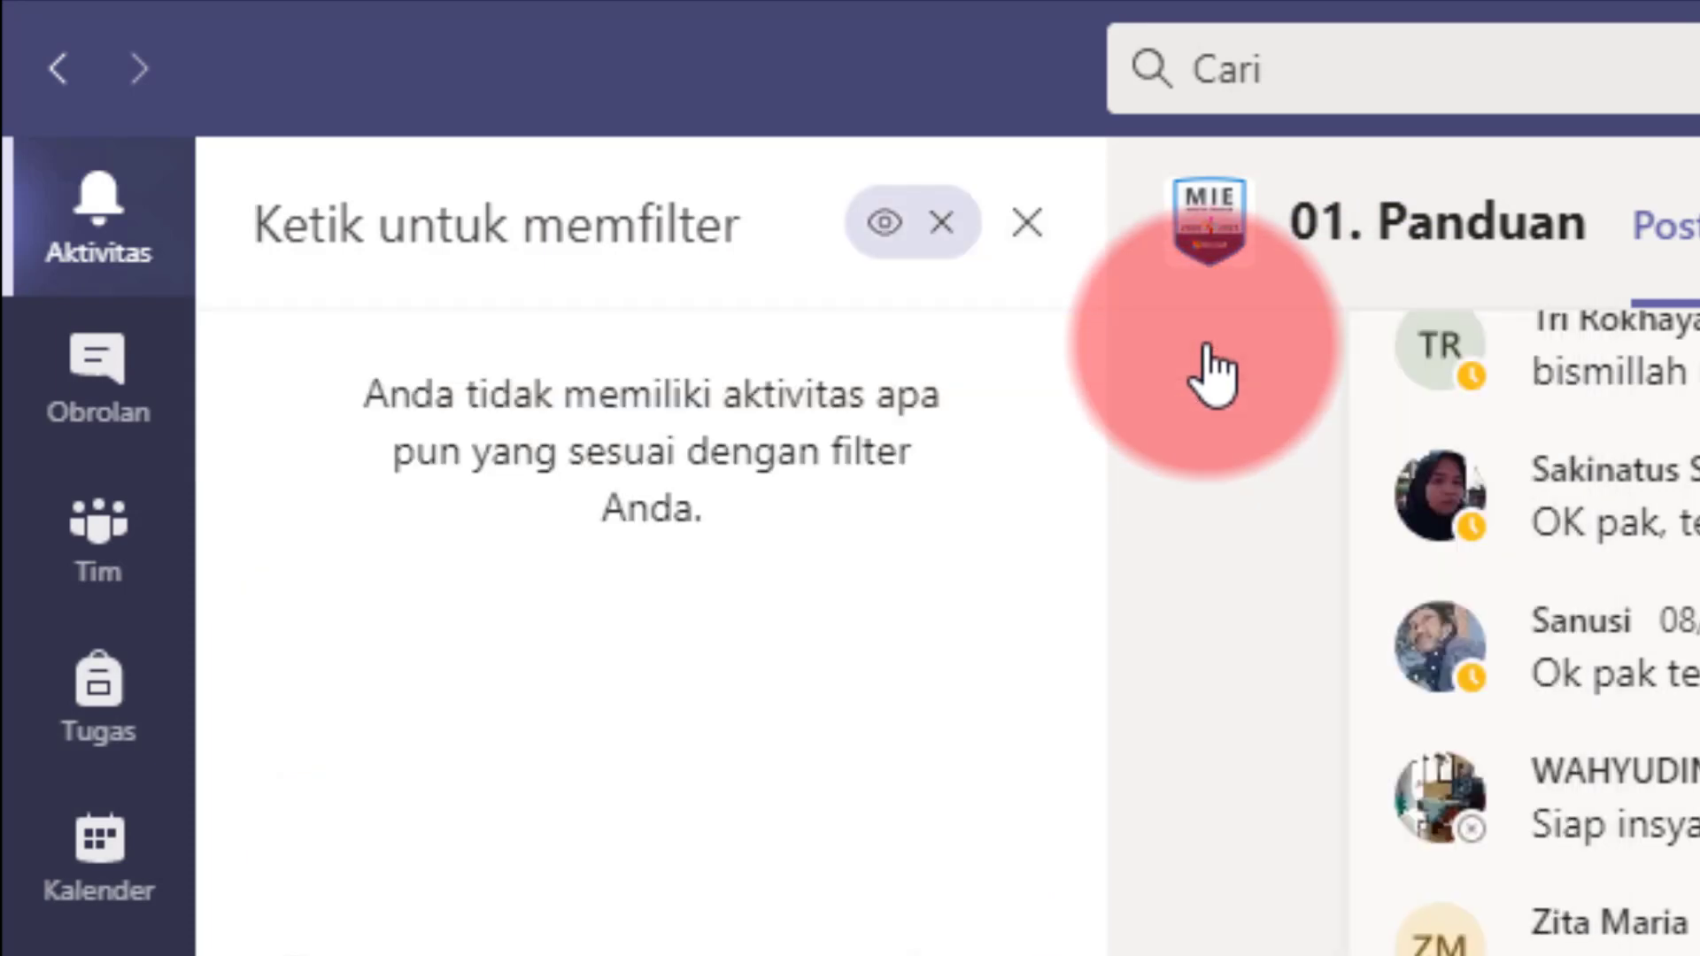
{"action": "left_click", "coordinate": [942, 230]}
Filter the activity feed by Sebutan, open the newest mention, and clear and close the filter.
{"action": "left_click", "coordinate": [937, 229]}
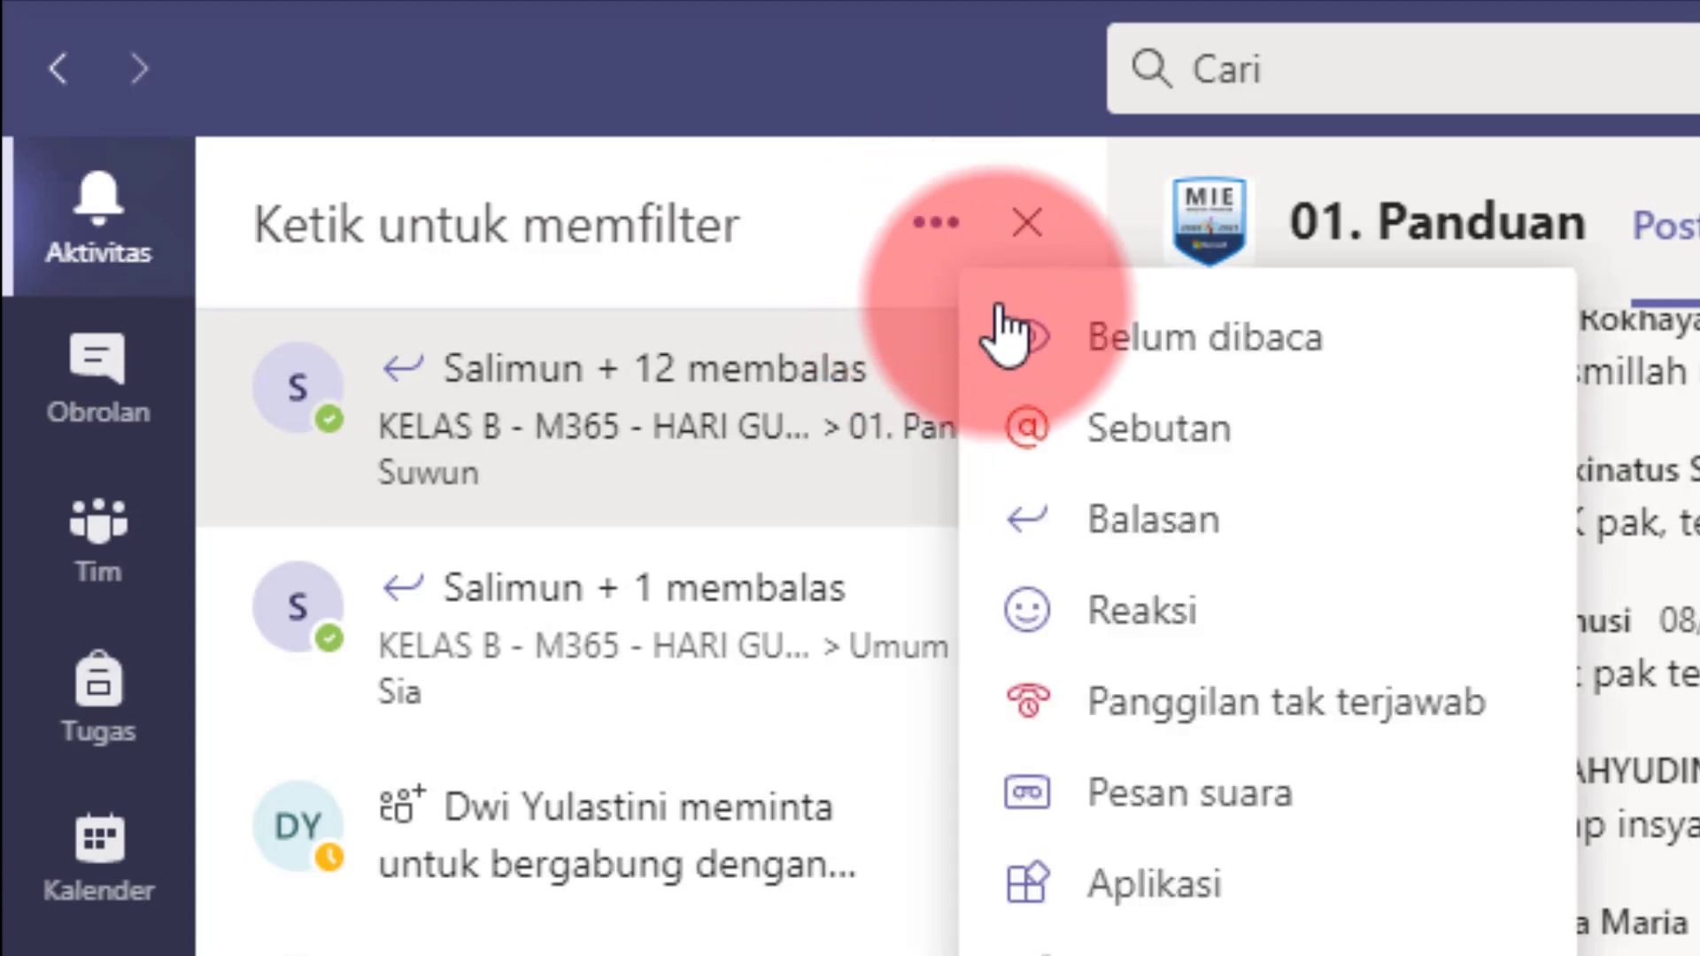
{"action": "left_click", "coordinate": [1162, 430]}
{"action": "left_click", "coordinate": [837, 489]}
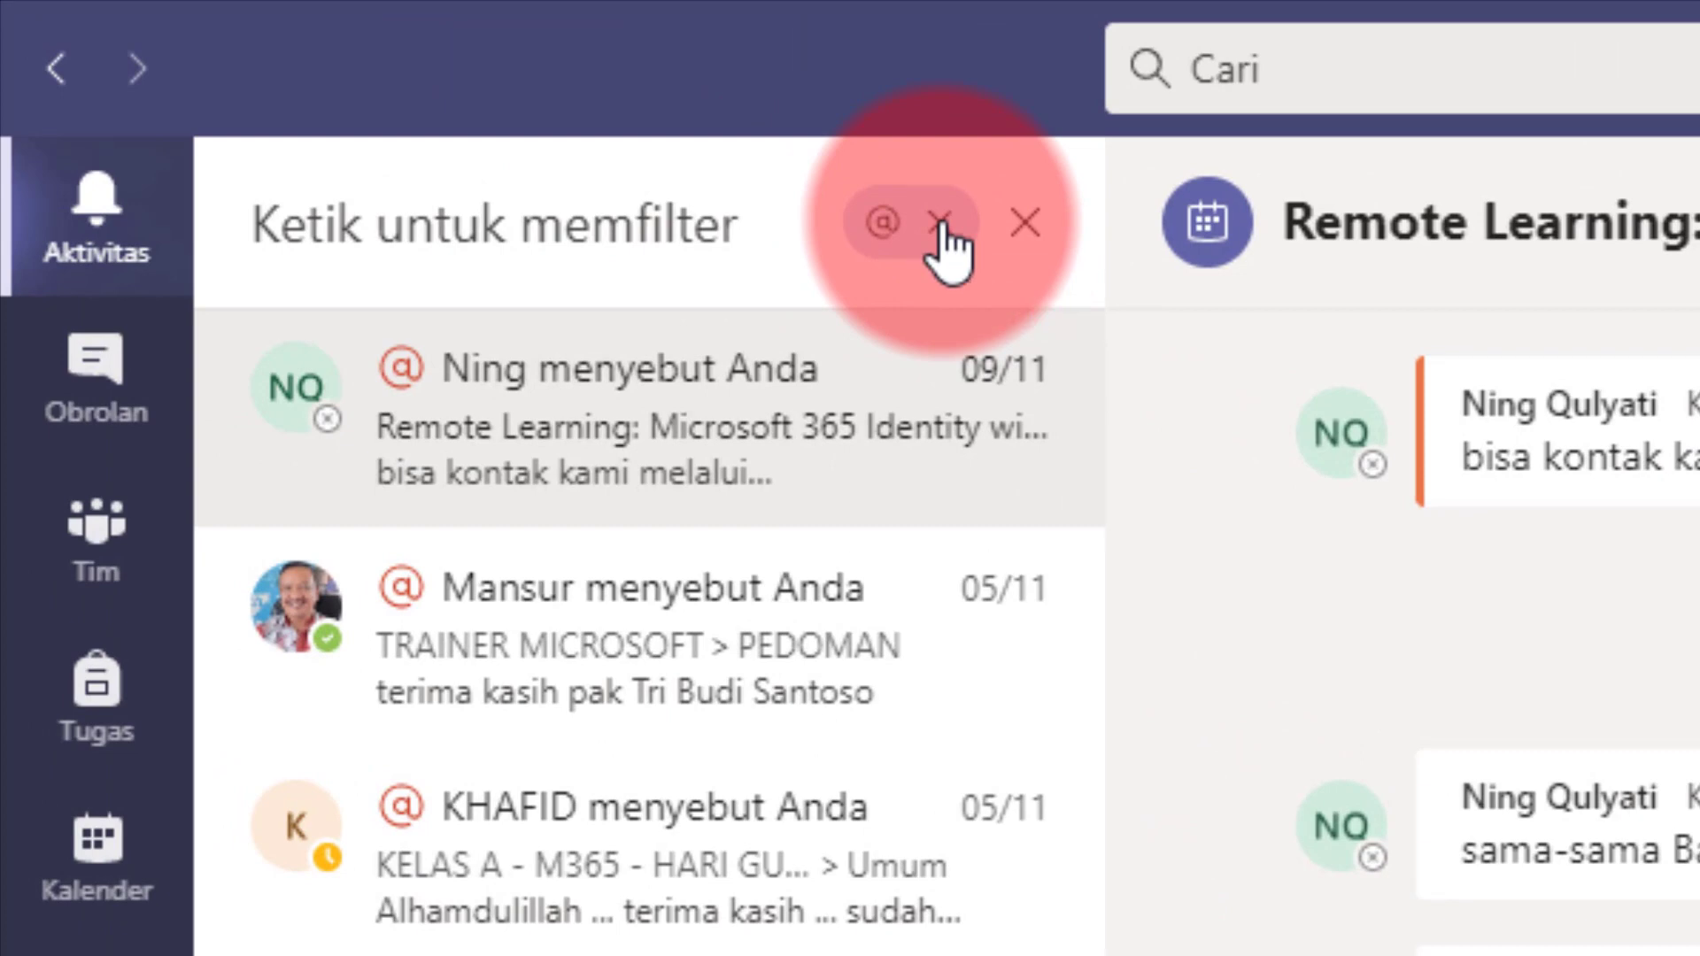
{"action": "left_click", "coordinate": [939, 224]}
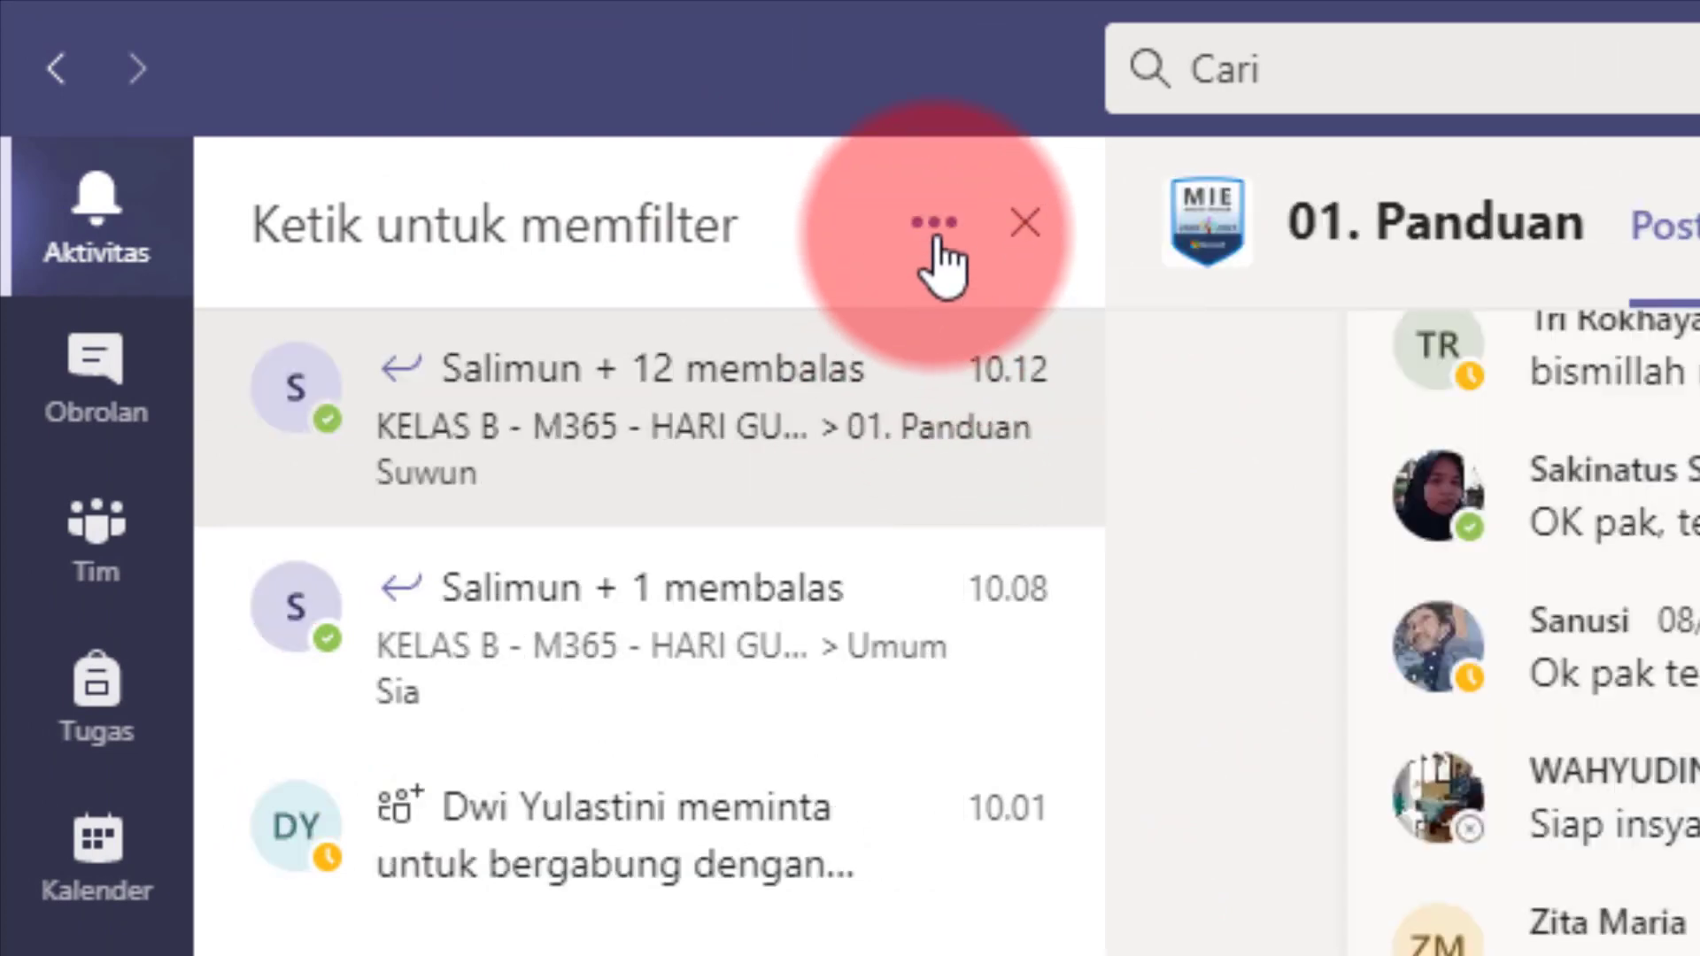
{"action": "left_click", "coordinate": [937, 241]}
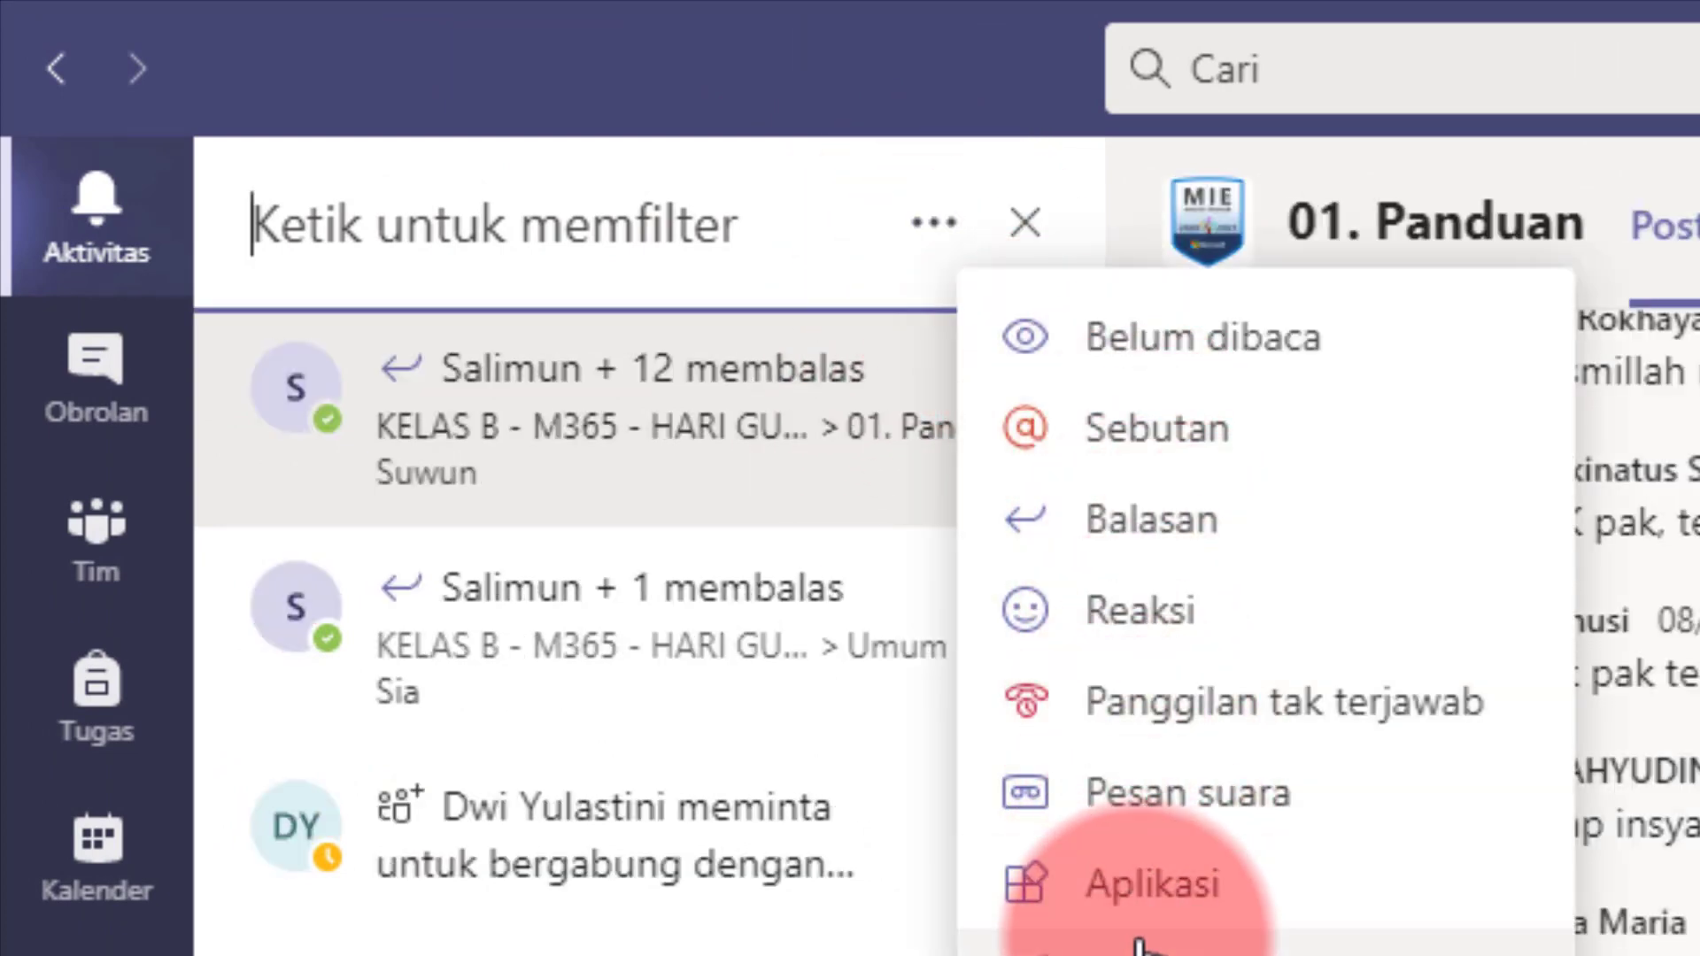
{"action": "left_click", "coordinate": [1025, 223]}
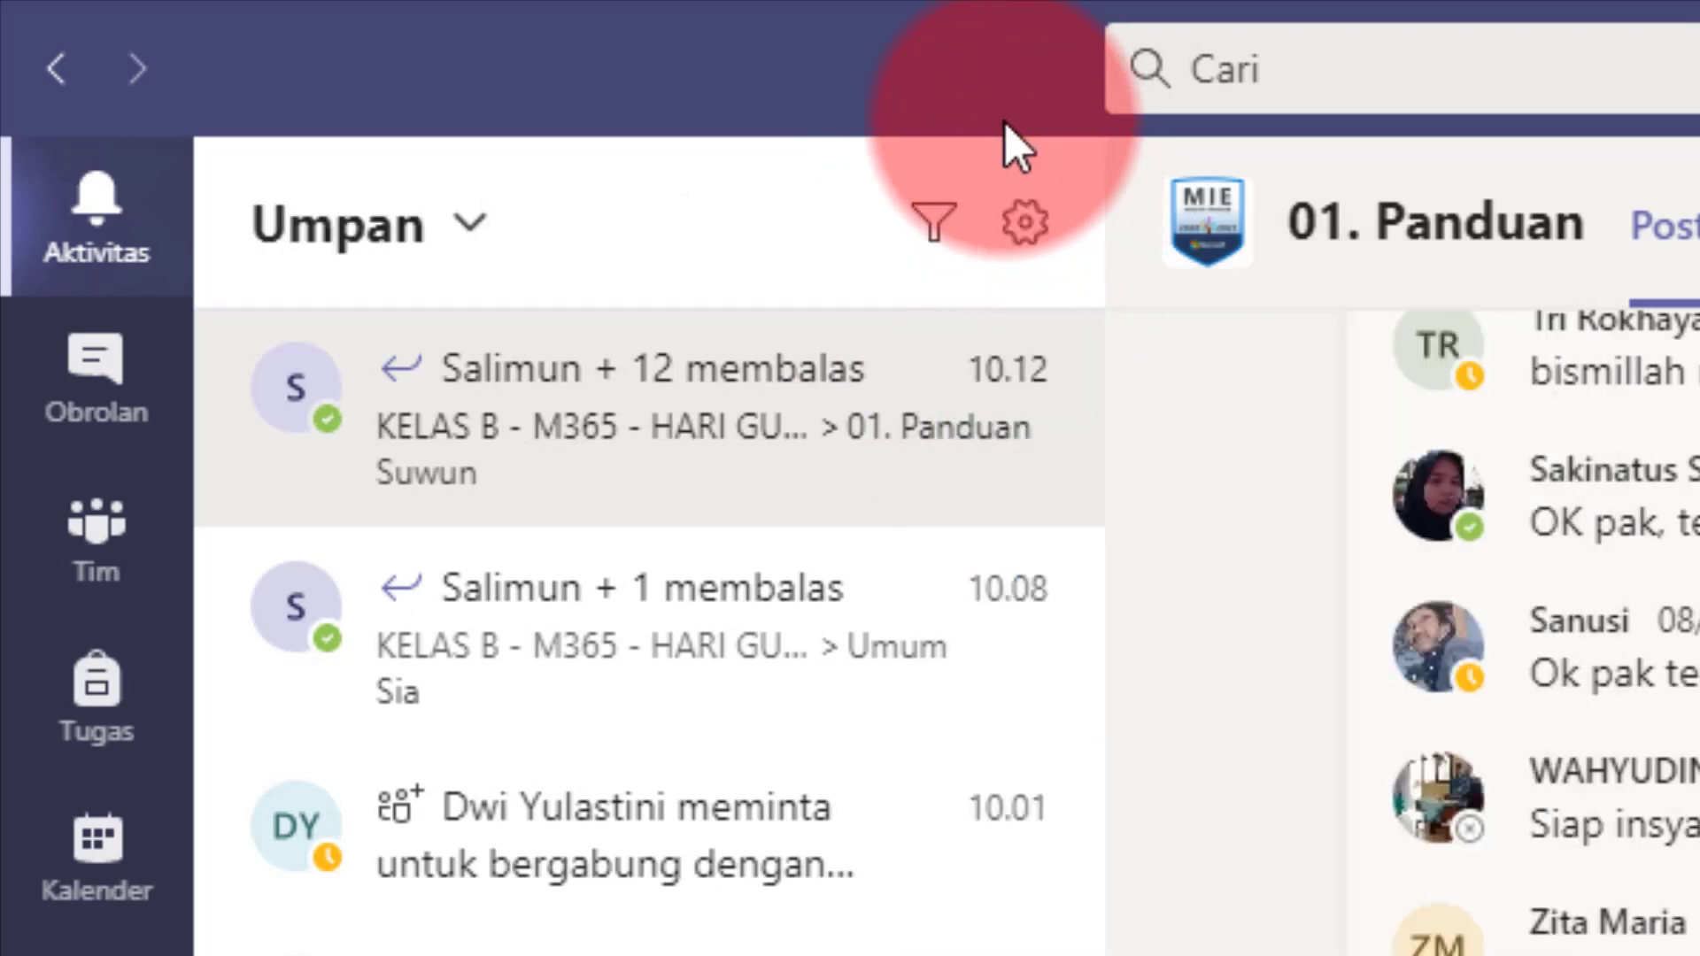
Open the settings from the activity feed, view the Umum section and close the settings.
{"action": "left_click", "coordinate": [1026, 232]}
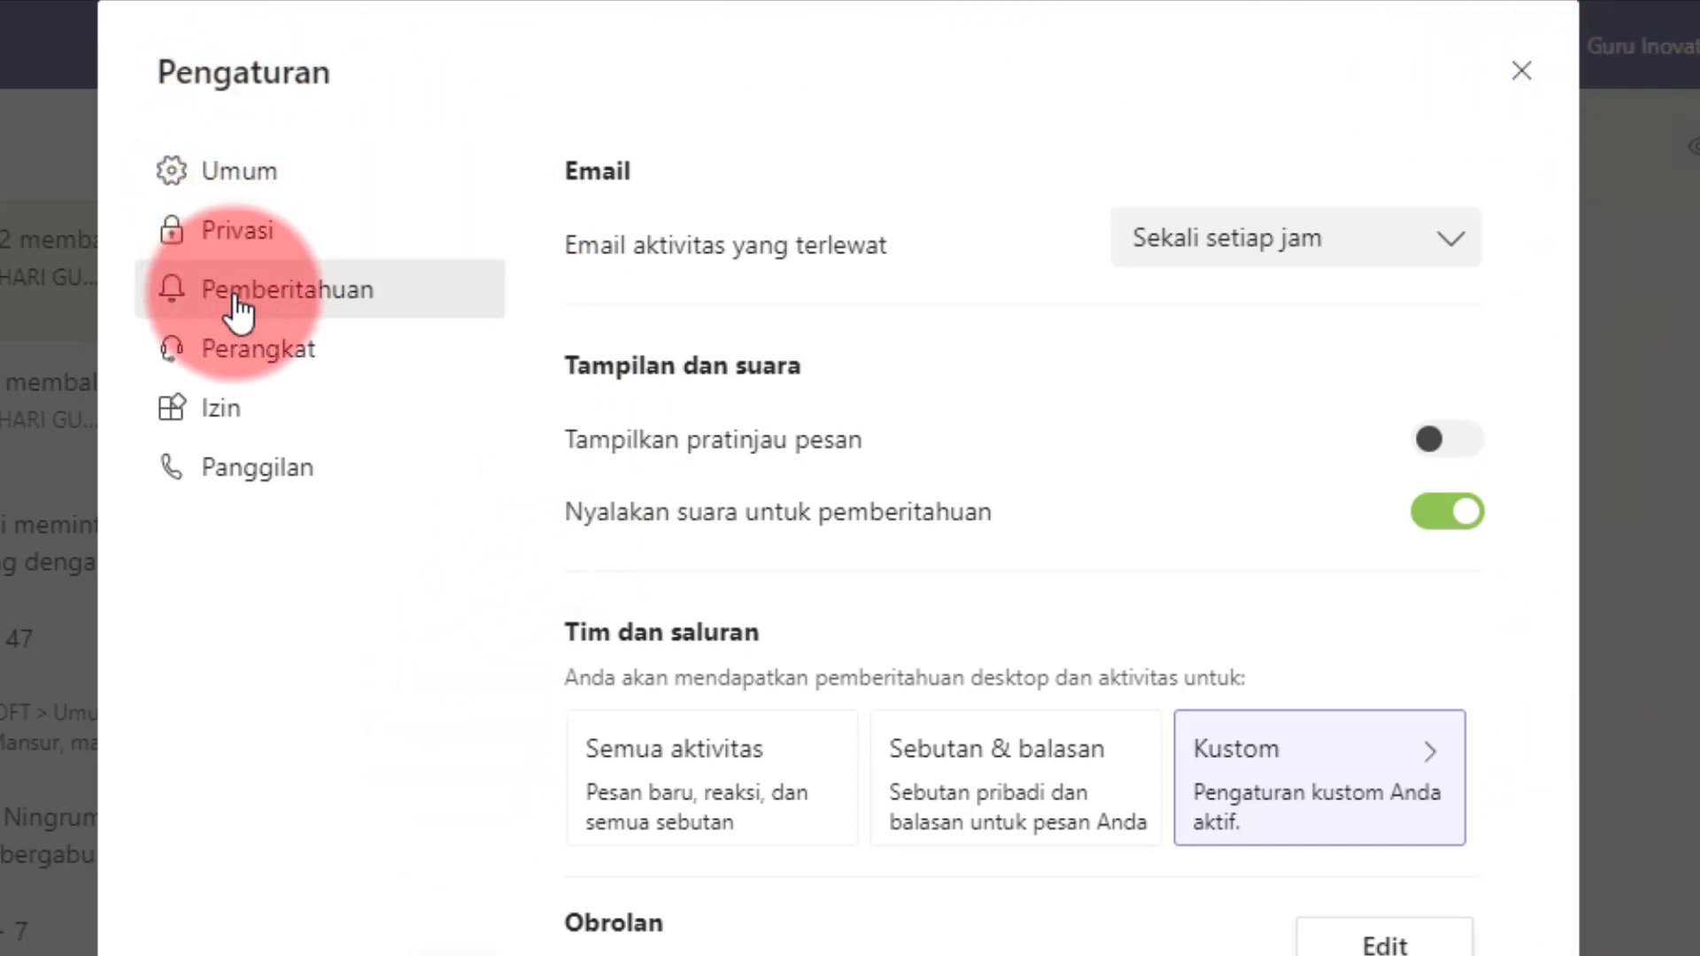
{"action": "left_click", "coordinate": [257, 182]}
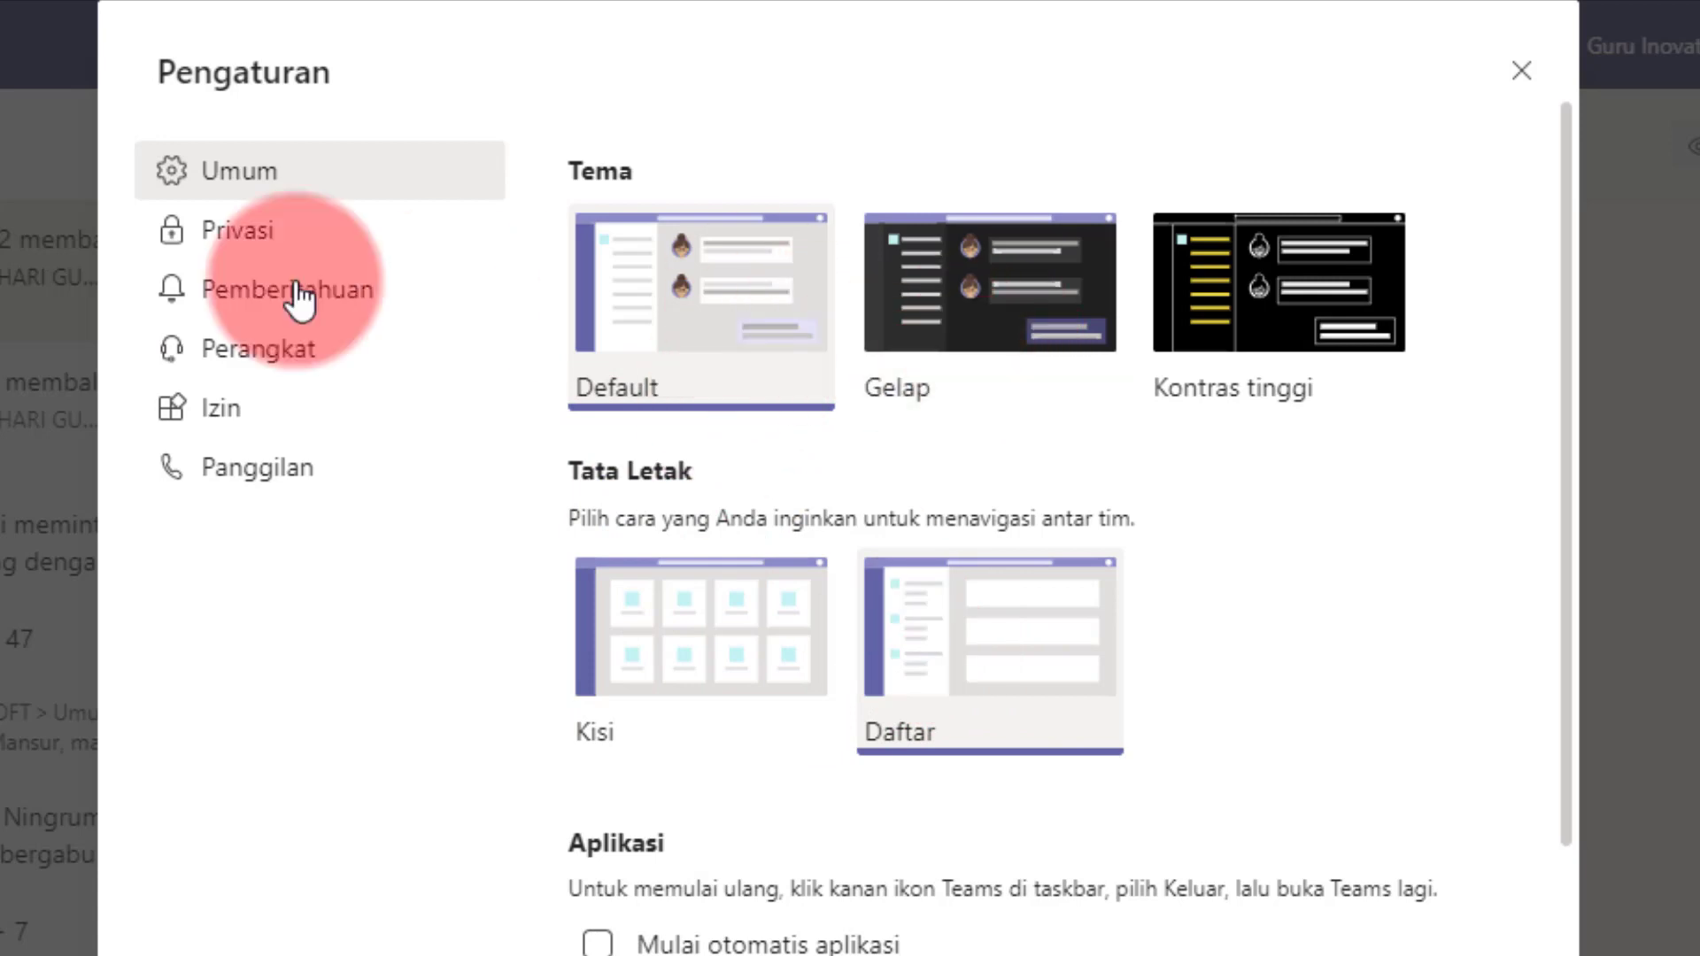
{"action": "left_click", "coordinate": [1523, 72]}
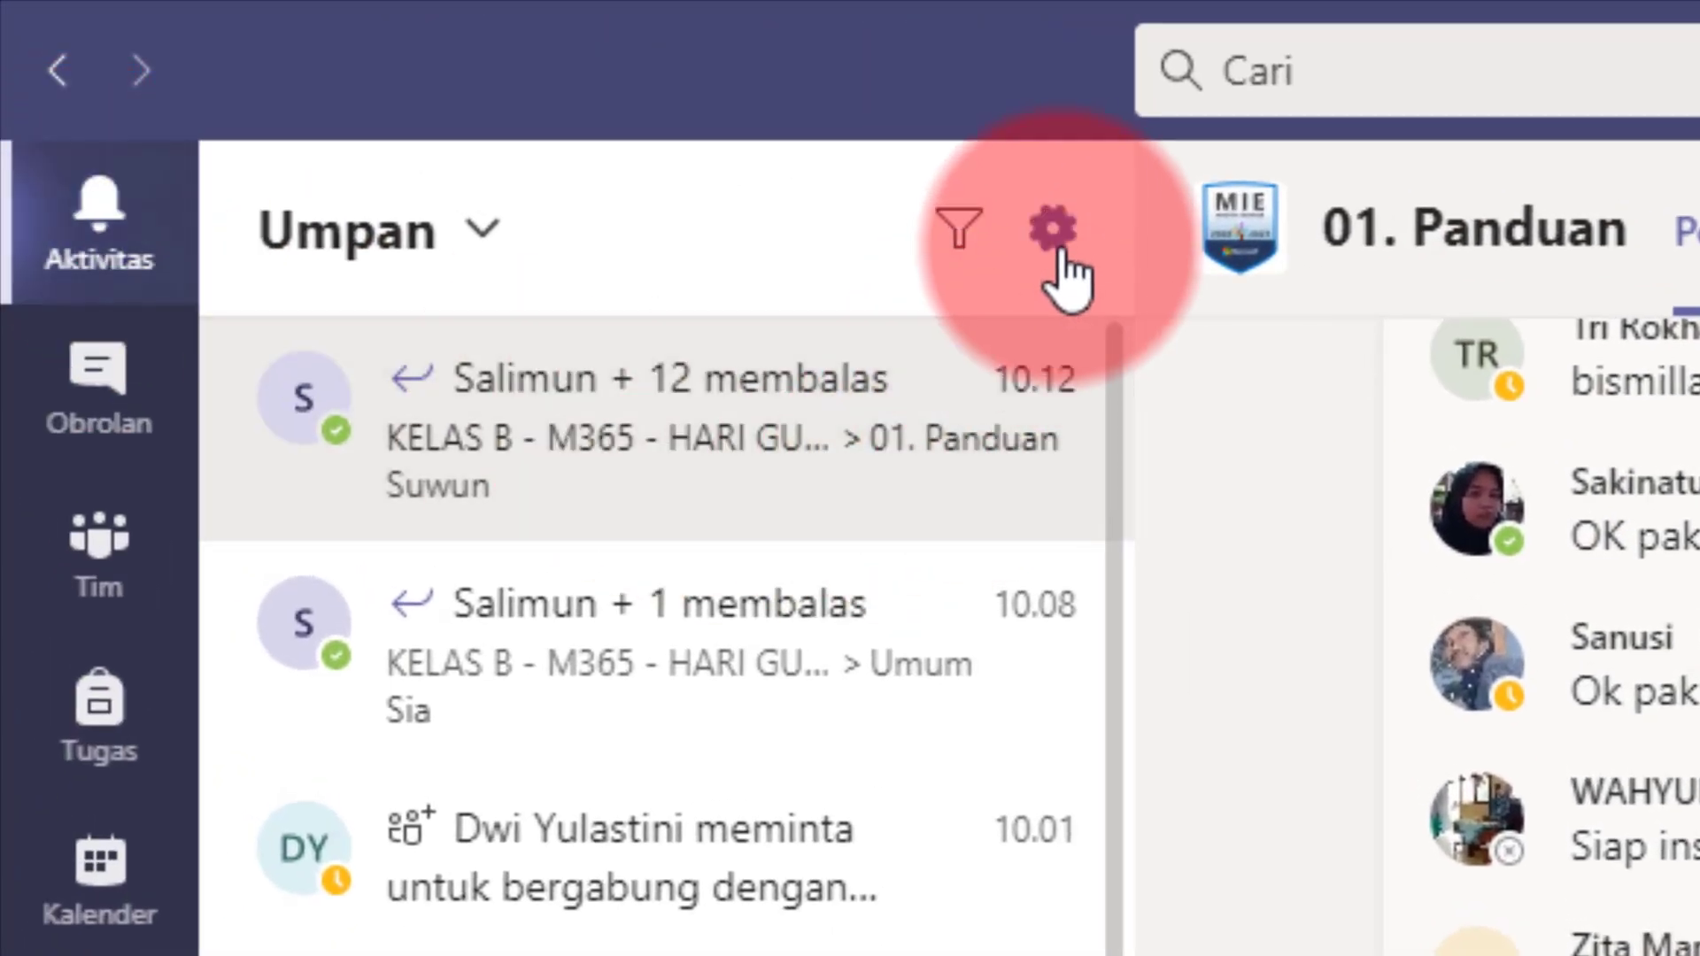
Reopen the settings from the activity feed and review the Pemberitahuan options for email, display and sound, and teams and channels.
{"action": "left_click", "coordinate": [1054, 228]}
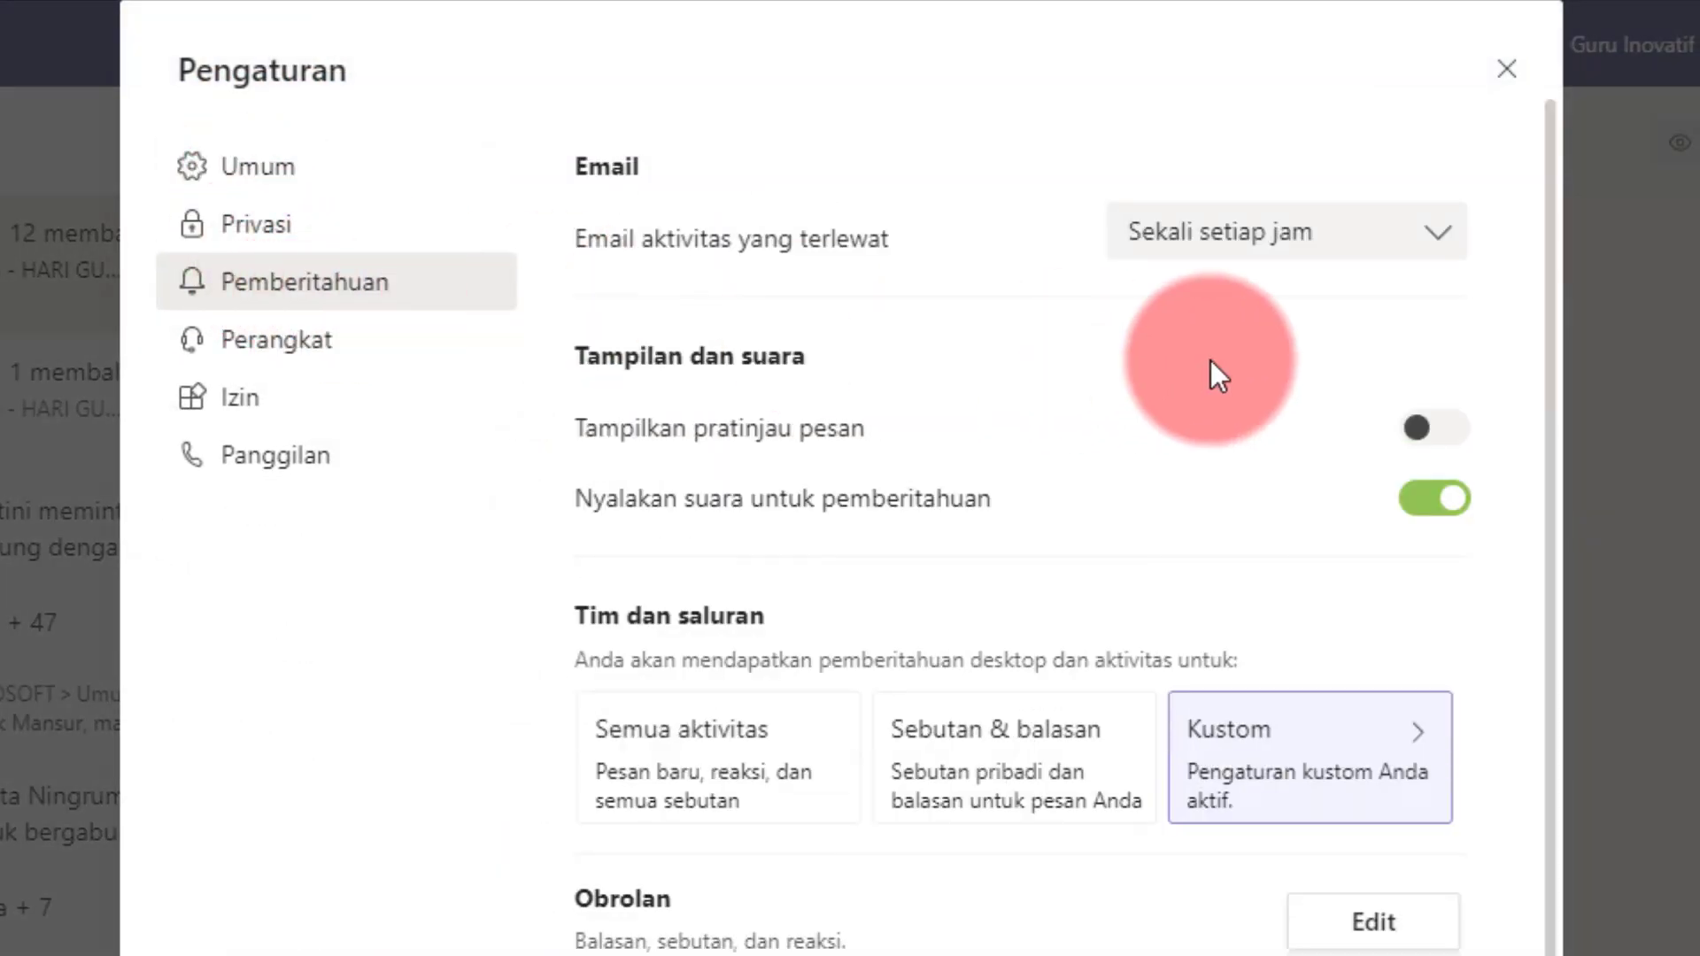
{"action": "scroll", "coordinate": [978, 439], "scroll_direction": "down", "scroll_amount": 1}
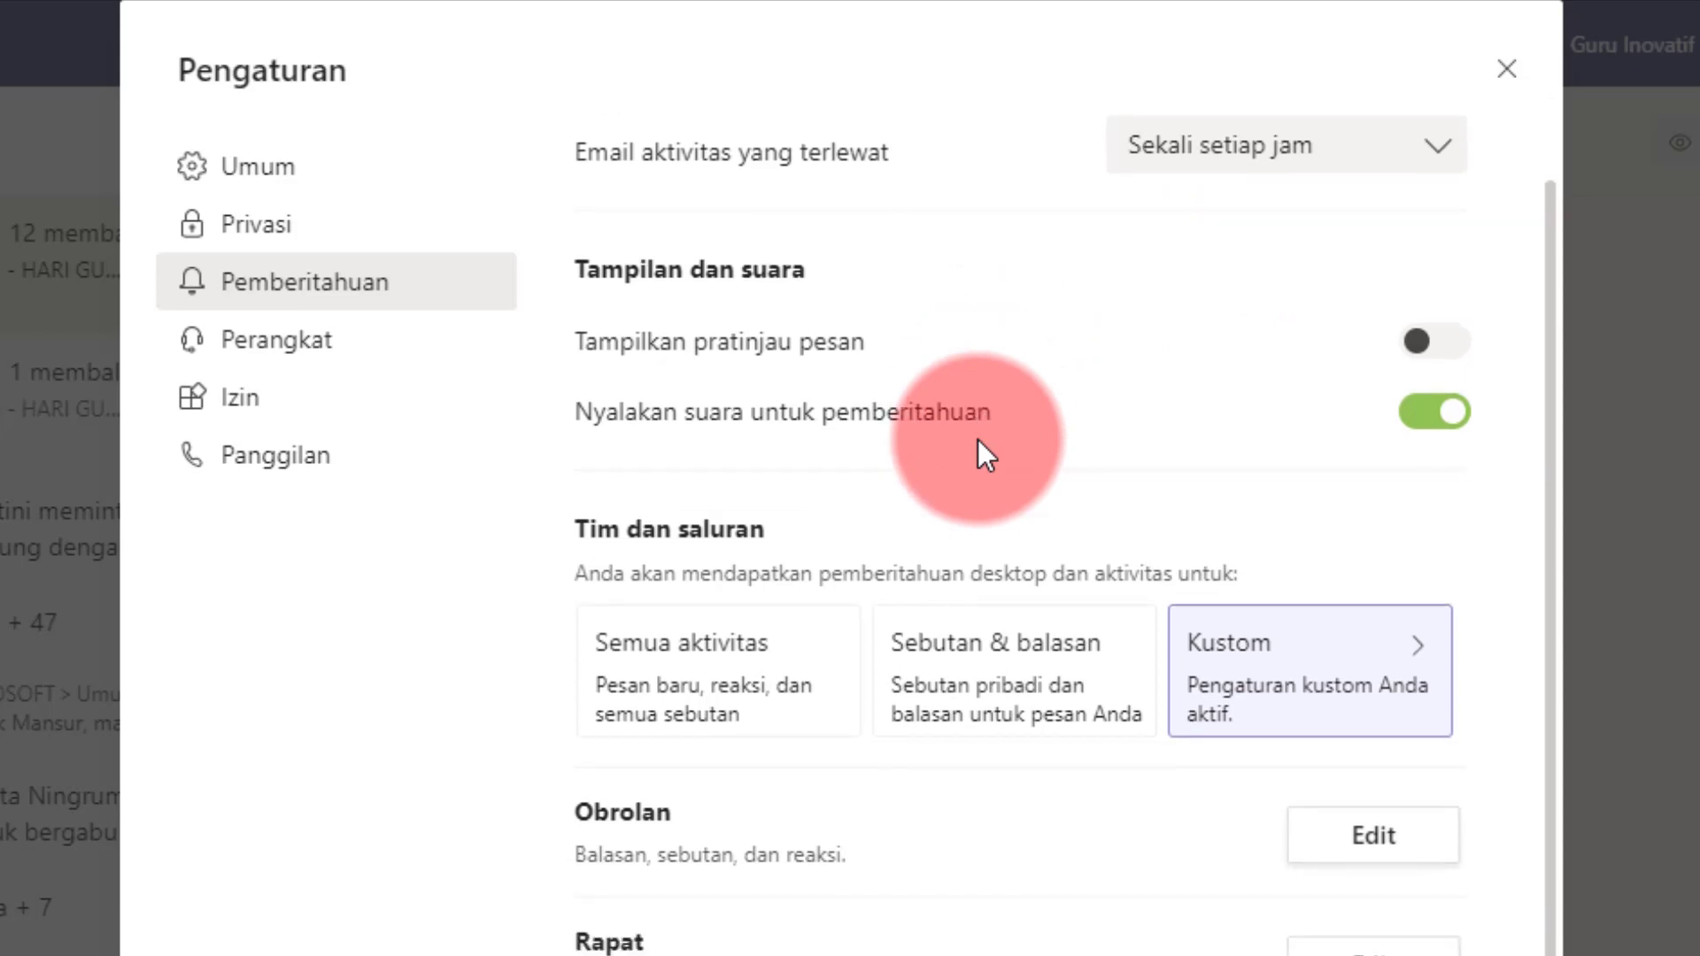
{"action": "scroll", "coordinate": [978, 441], "scroll_direction": "up", "scroll_amount": 1}
{"action": "scroll", "coordinate": [978, 443], "scroll_direction": "down", "scroll_amount": 1}
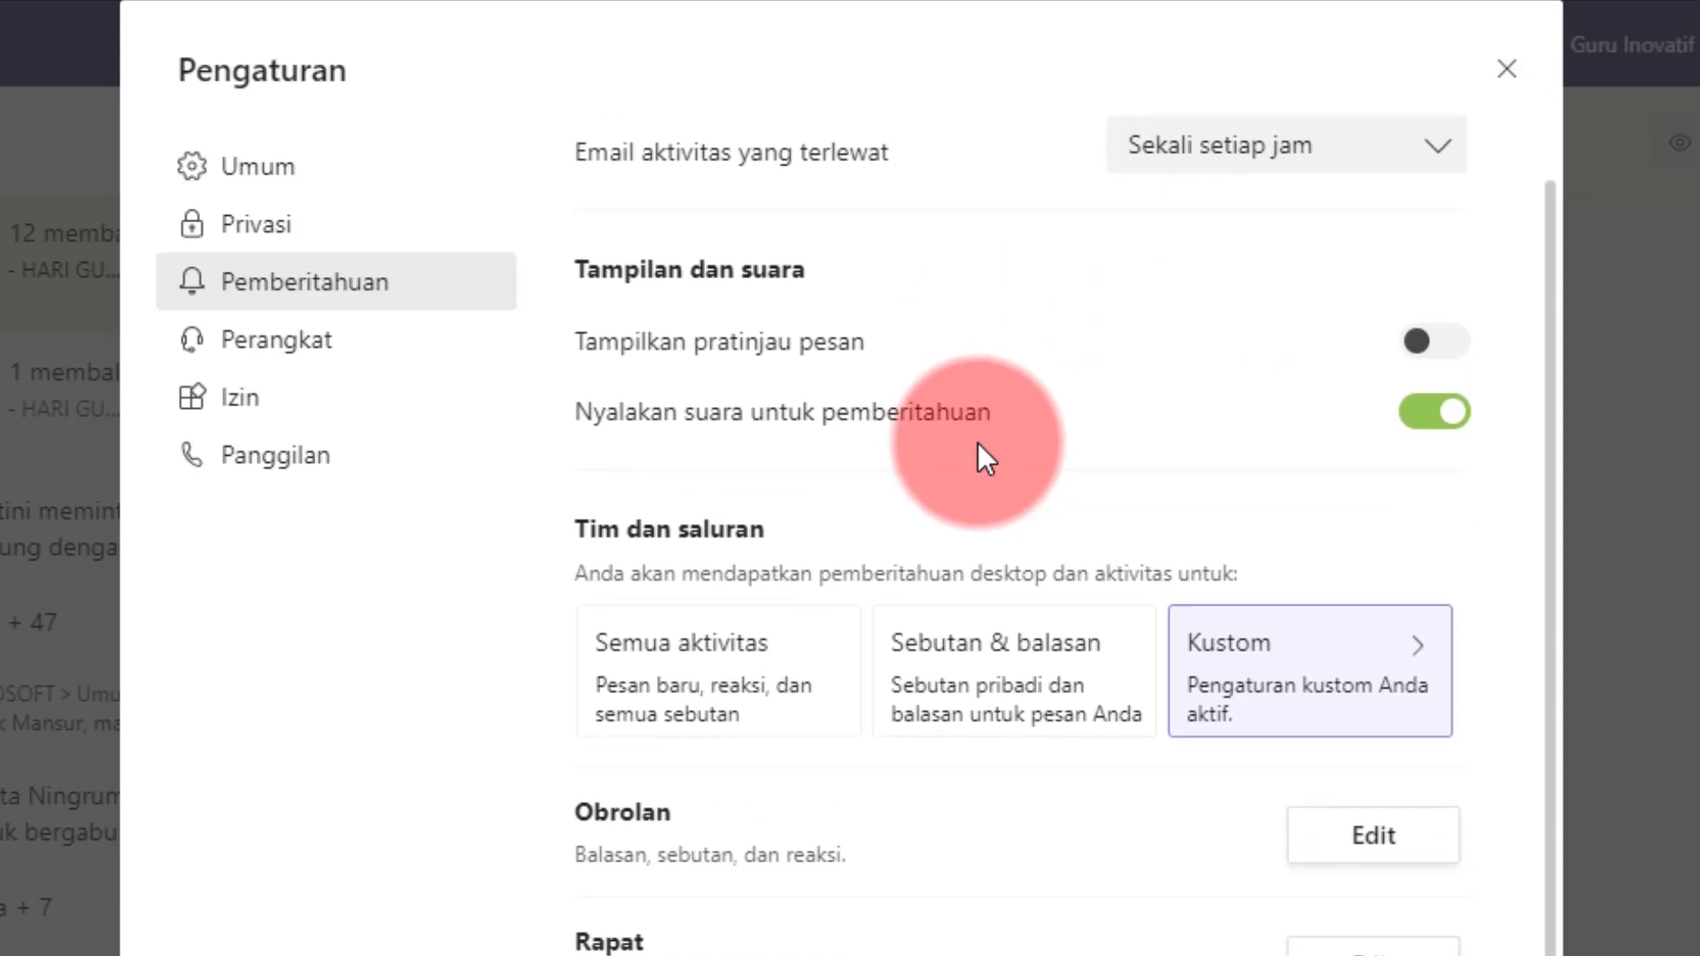
View the frequency choices for Email aktivitas yang terlewat and toggle Tampilkan pratinjau pesan, leaving it off.
{"action": "scroll", "coordinate": [977, 443], "scroll_direction": "up", "scroll_amount": 1}
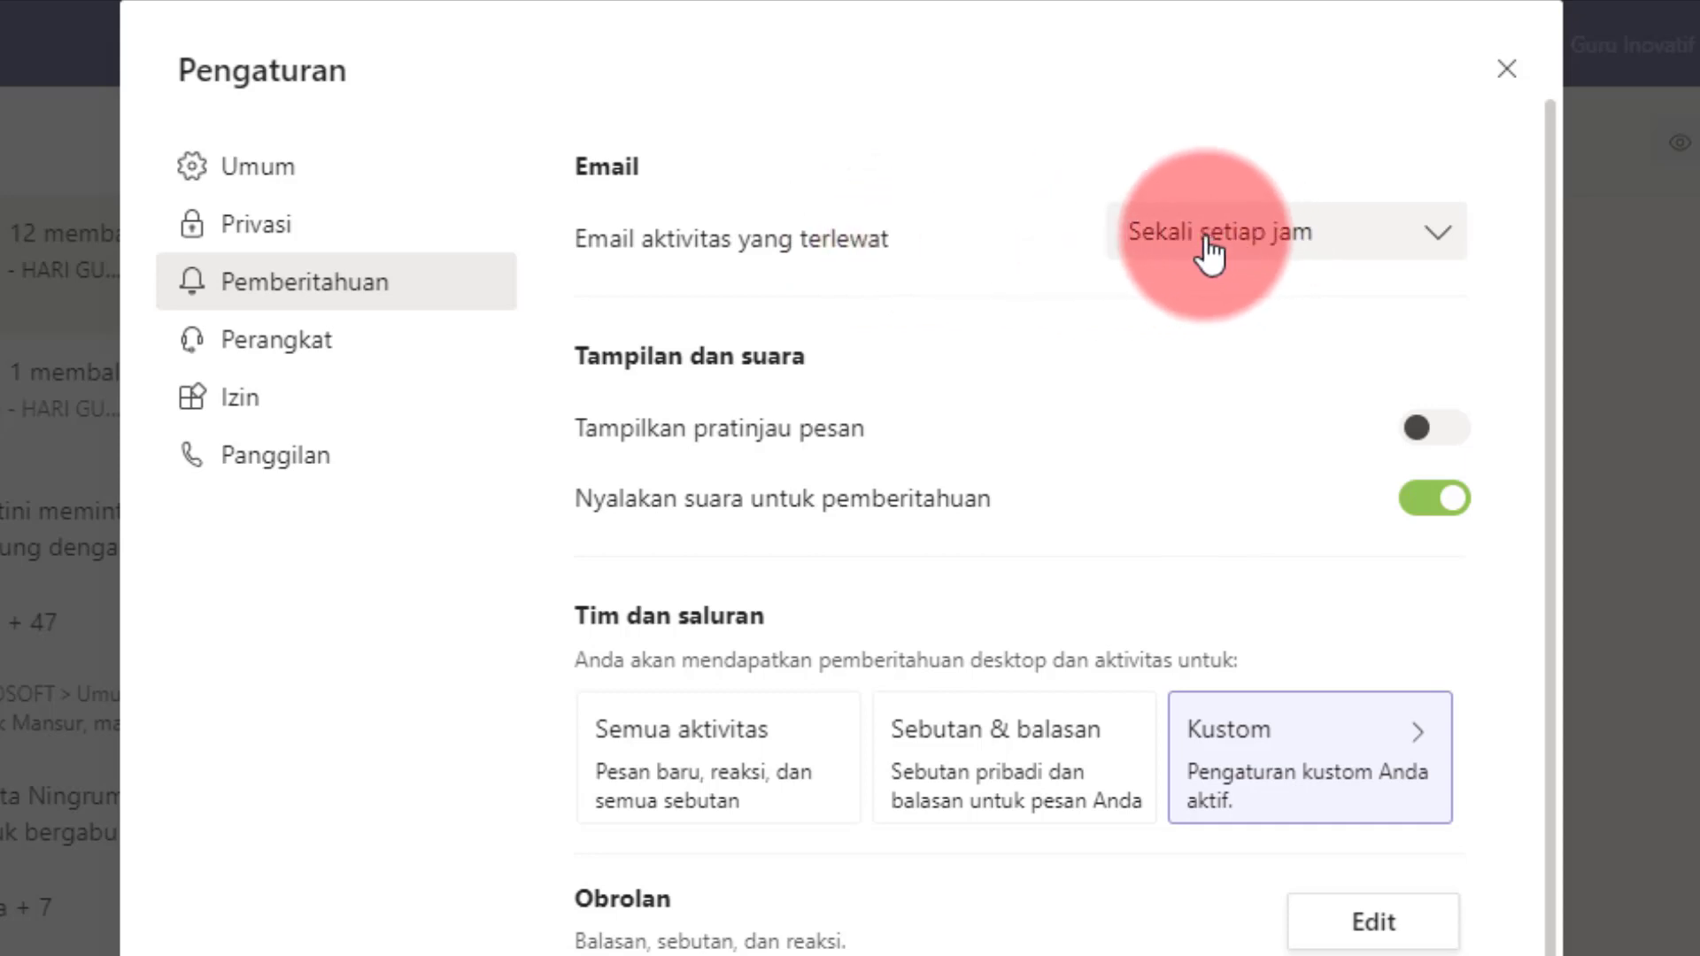
{"action": "left_click", "coordinate": [1342, 254]}
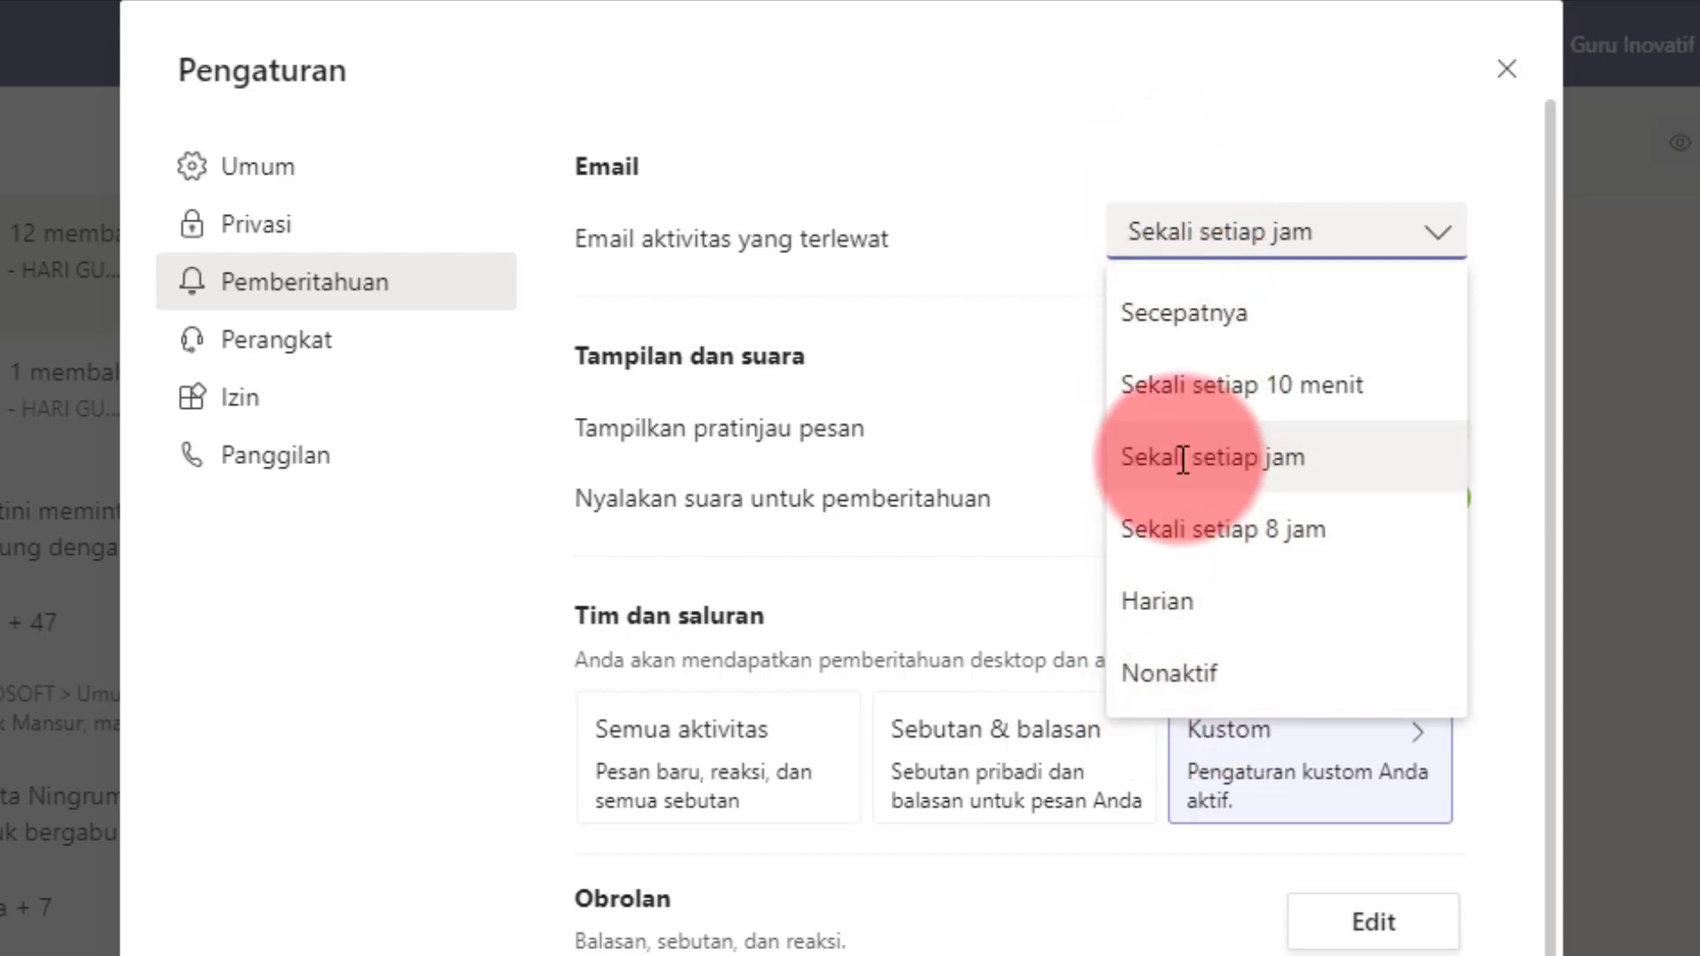
{"action": "left_click", "coordinate": [1017, 165]}
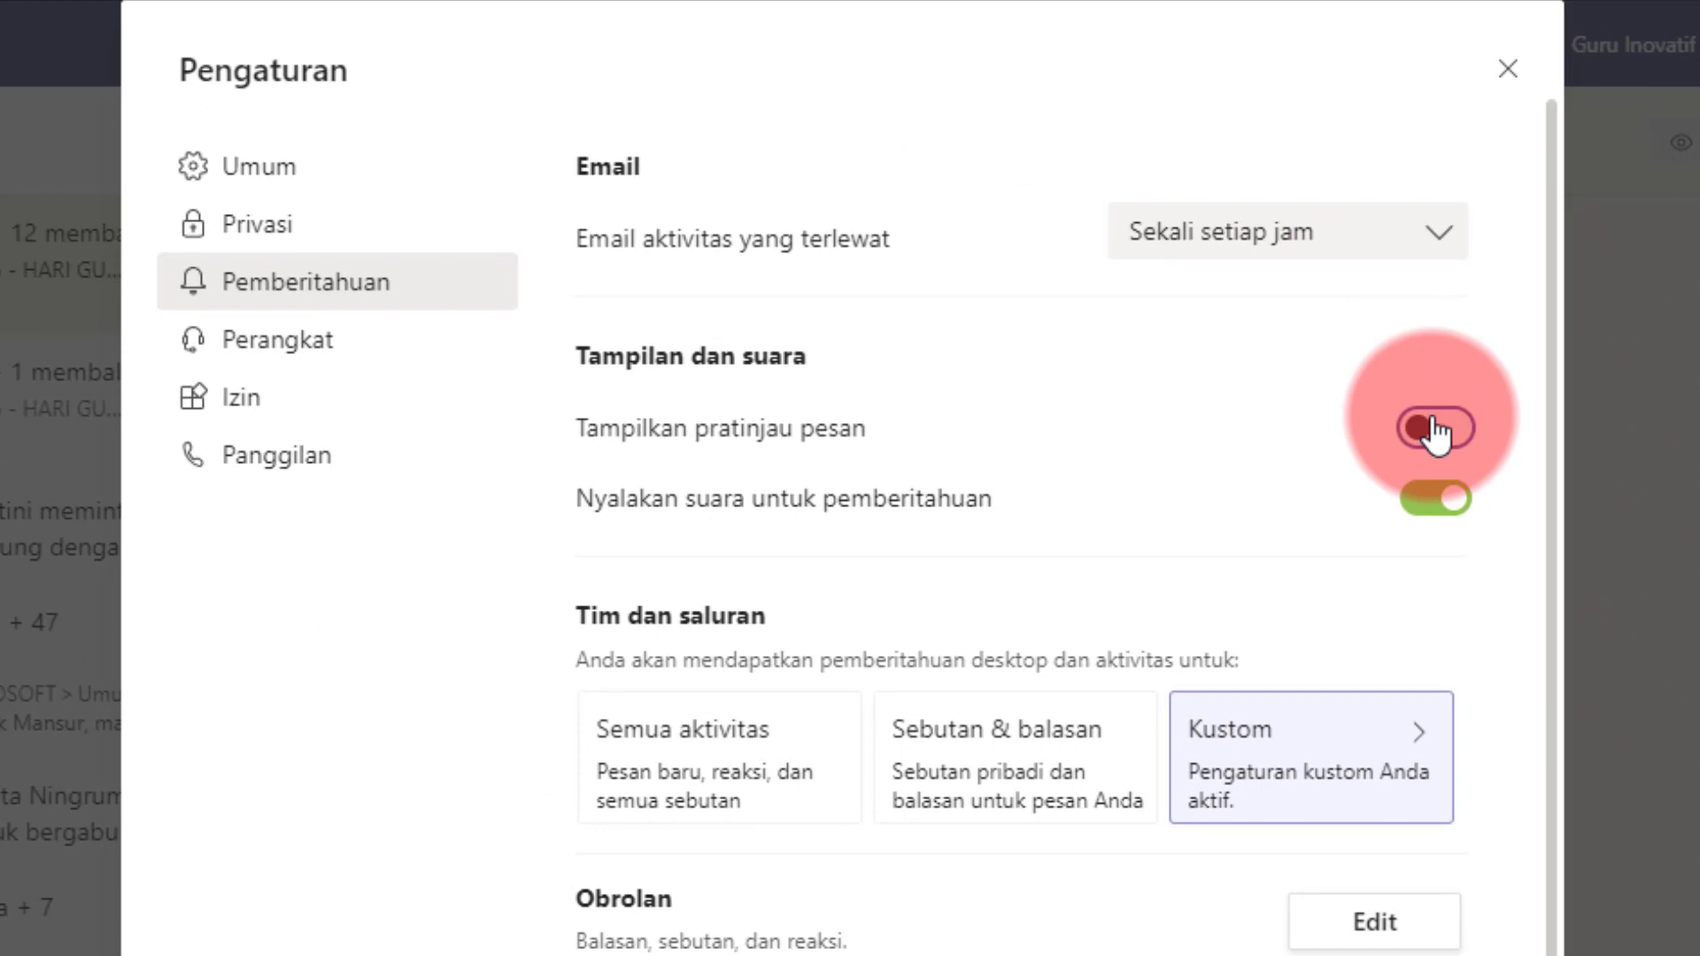
{"action": "left_click", "coordinate": [1433, 429]}
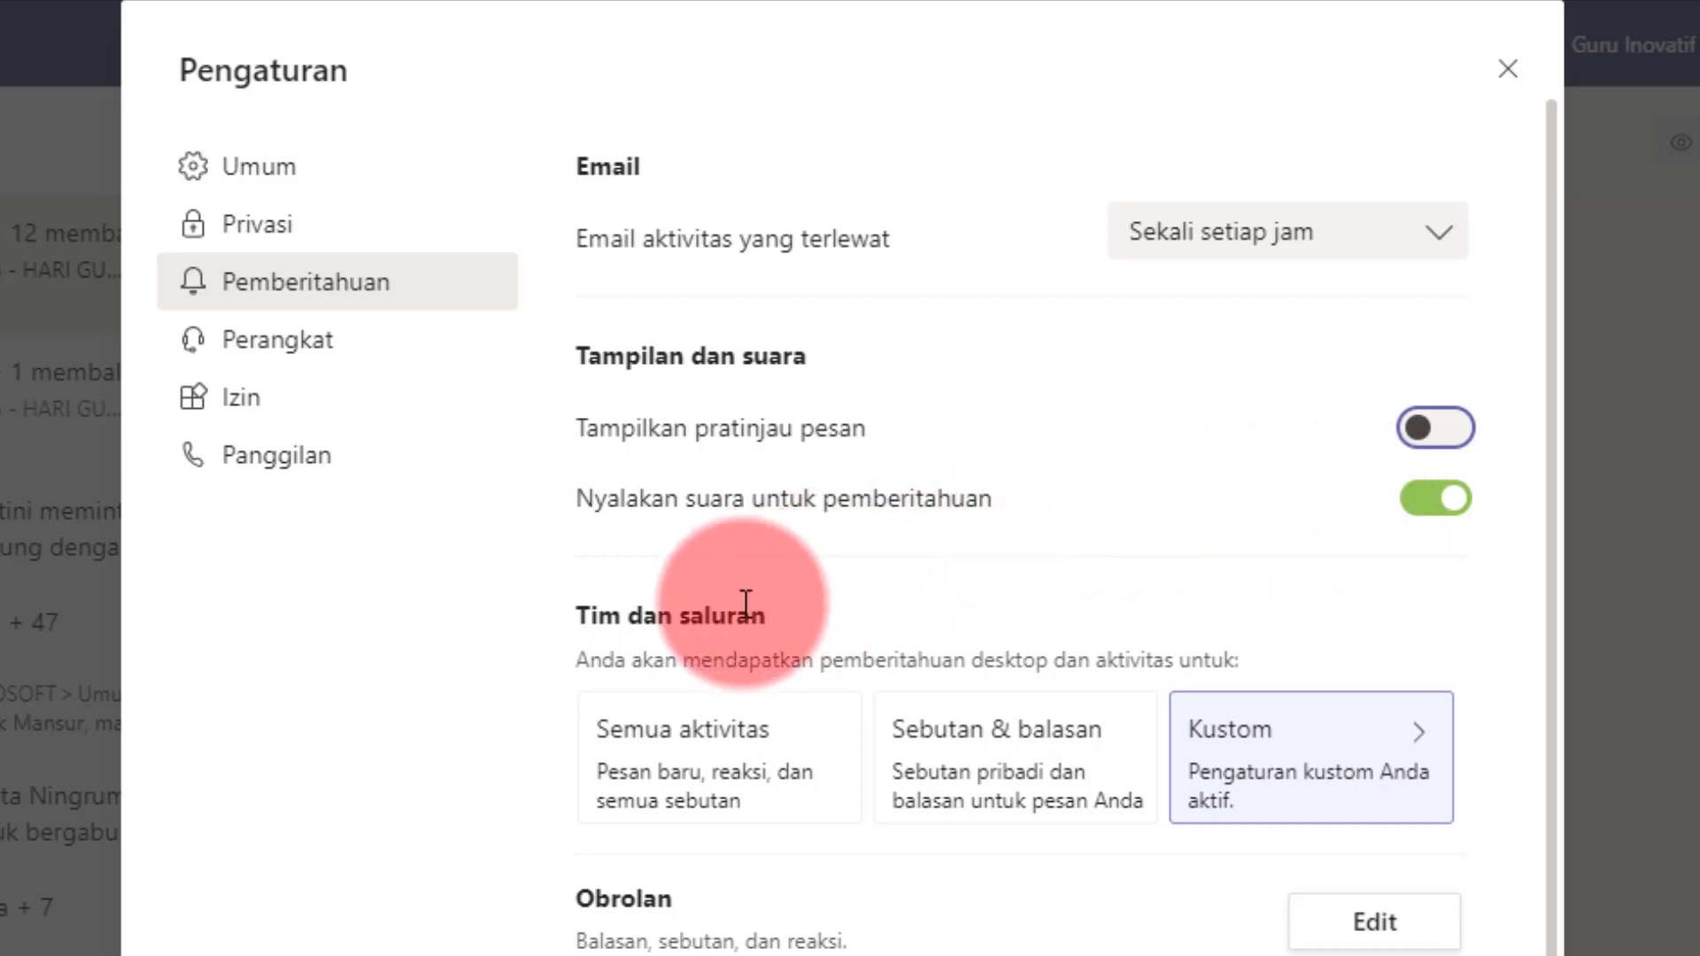
Switch the Tim dan saluran notifications to Semua aktivitas, to Sebutan & balasan, and back to Kustom, returning to the settings.
{"action": "scroll", "coordinate": [636, 630], "scroll_direction": "down", "scroll_amount": 1}
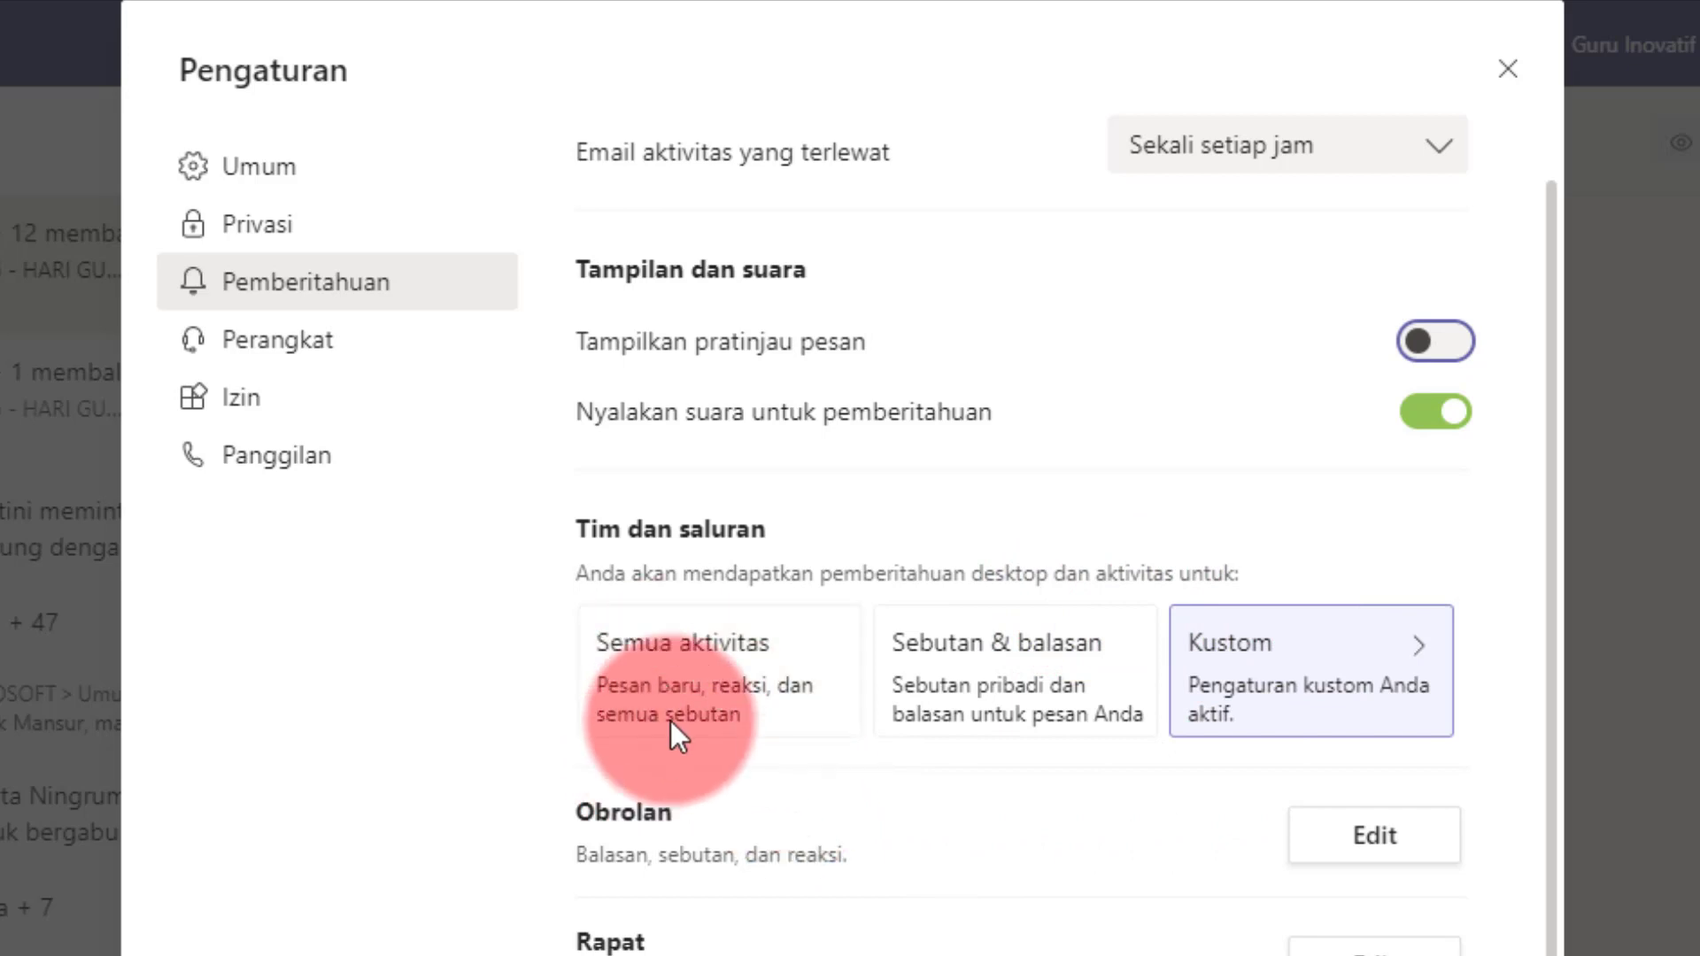
{"action": "left_click", "coordinate": [704, 679]}
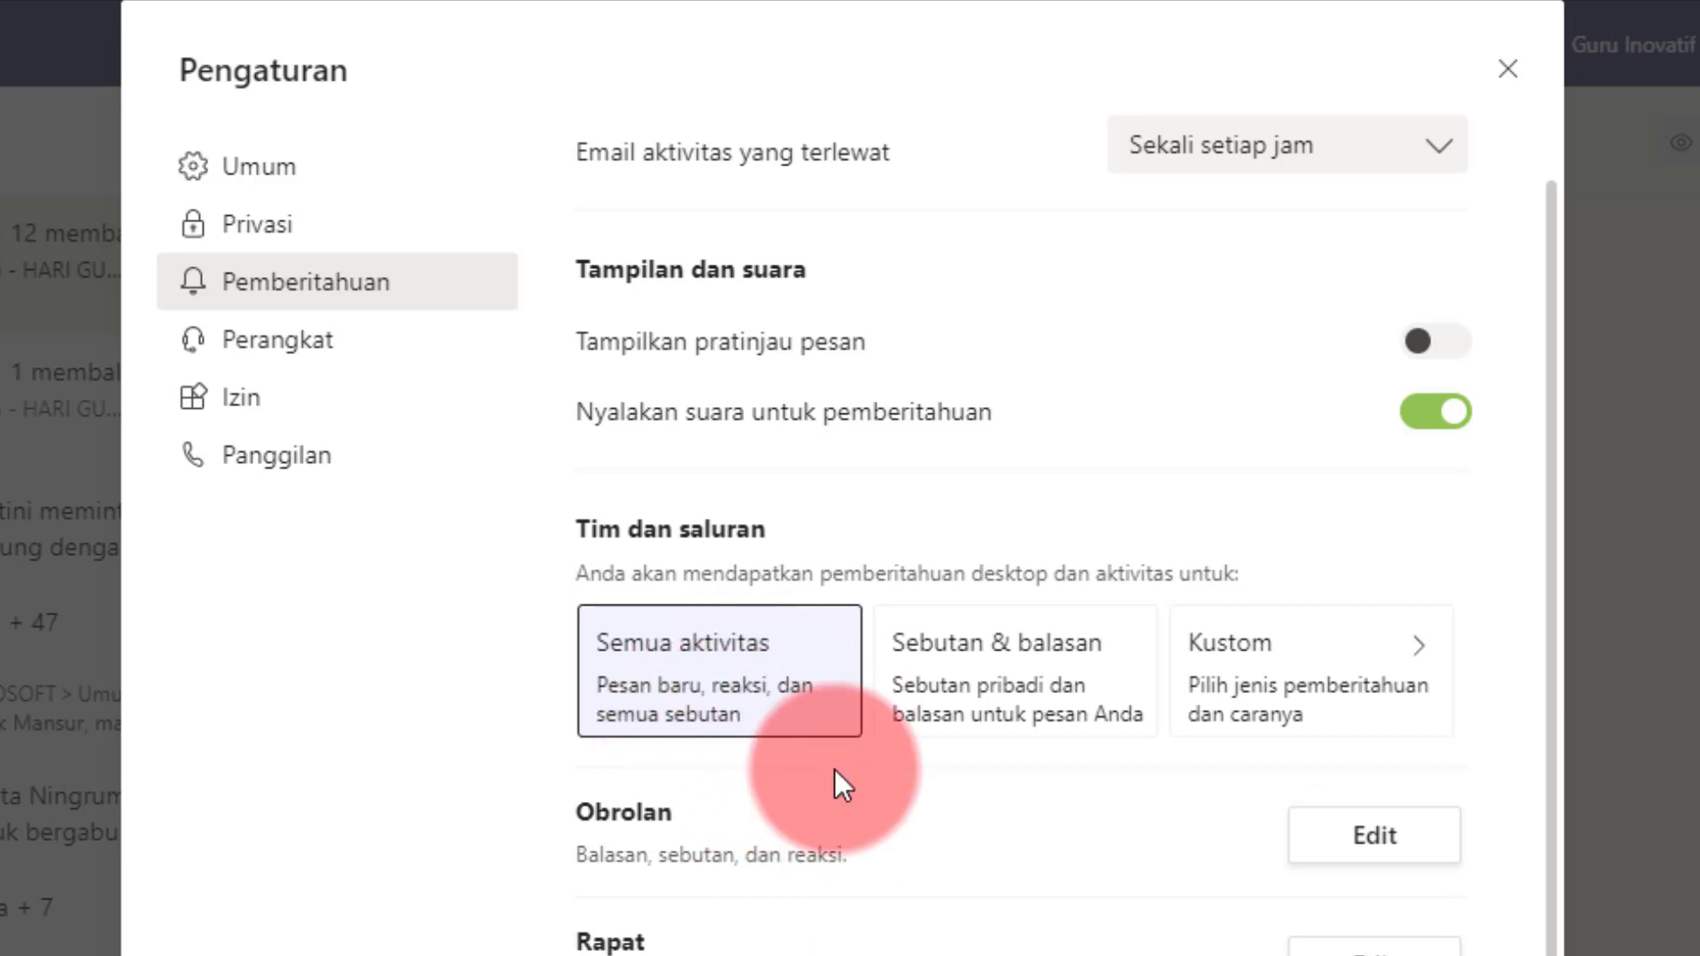
{"action": "left_click", "coordinate": [1065, 644]}
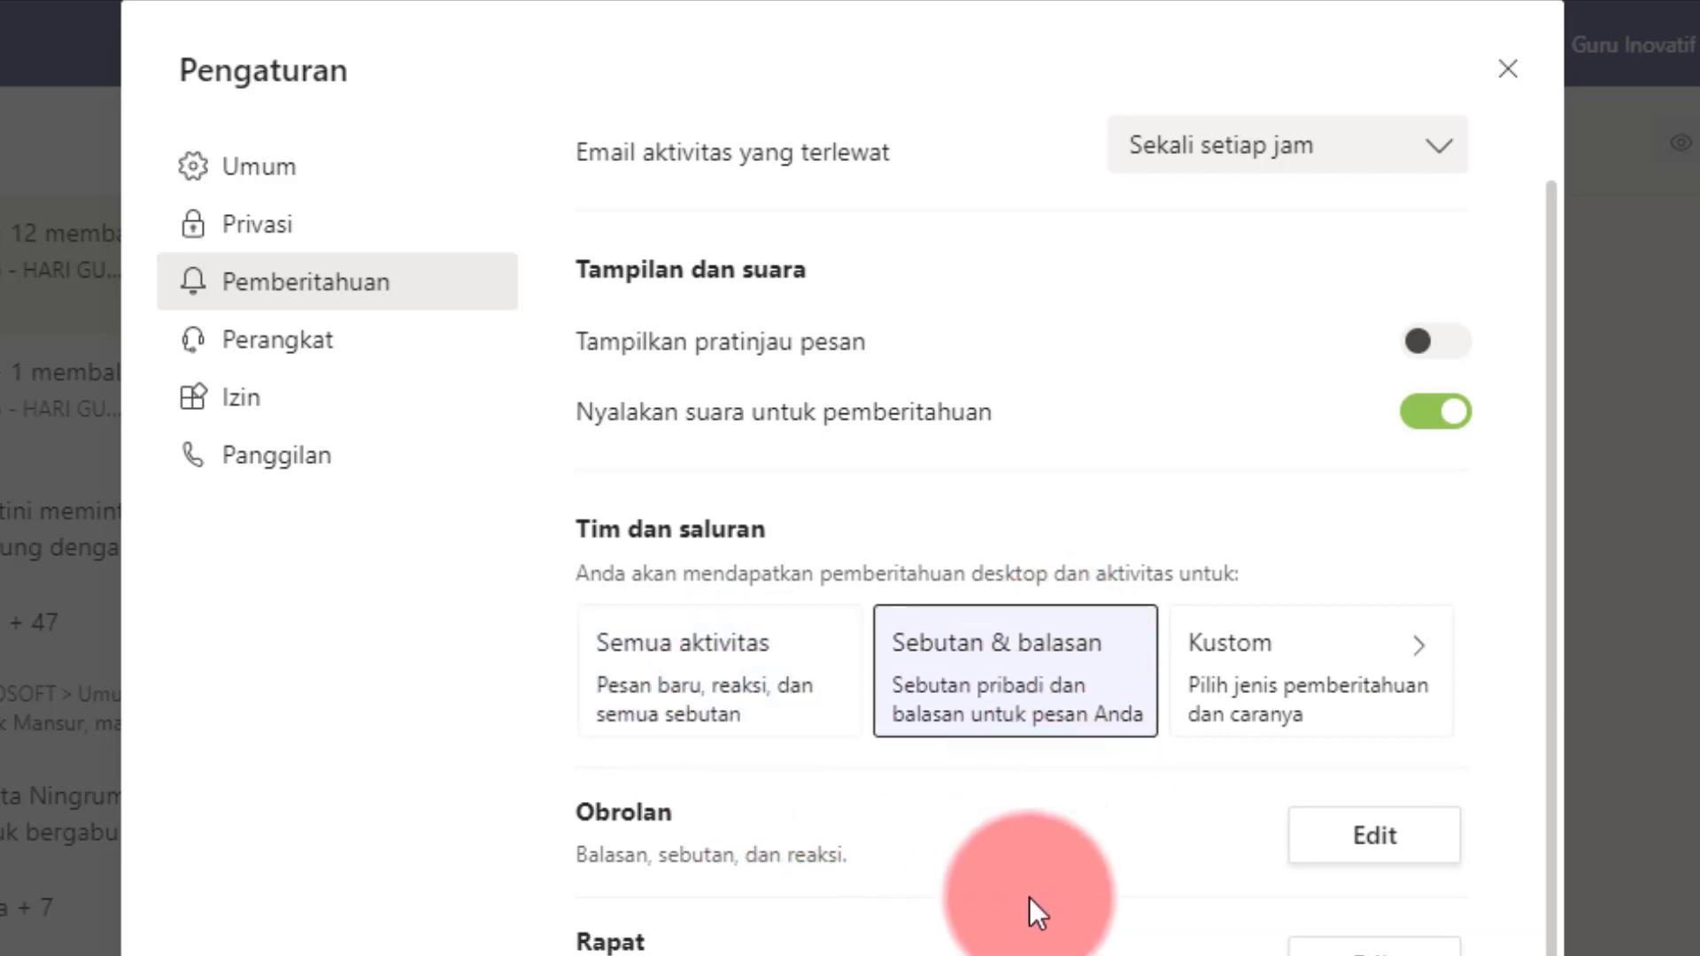
{"action": "left_click", "coordinate": [1308, 681]}
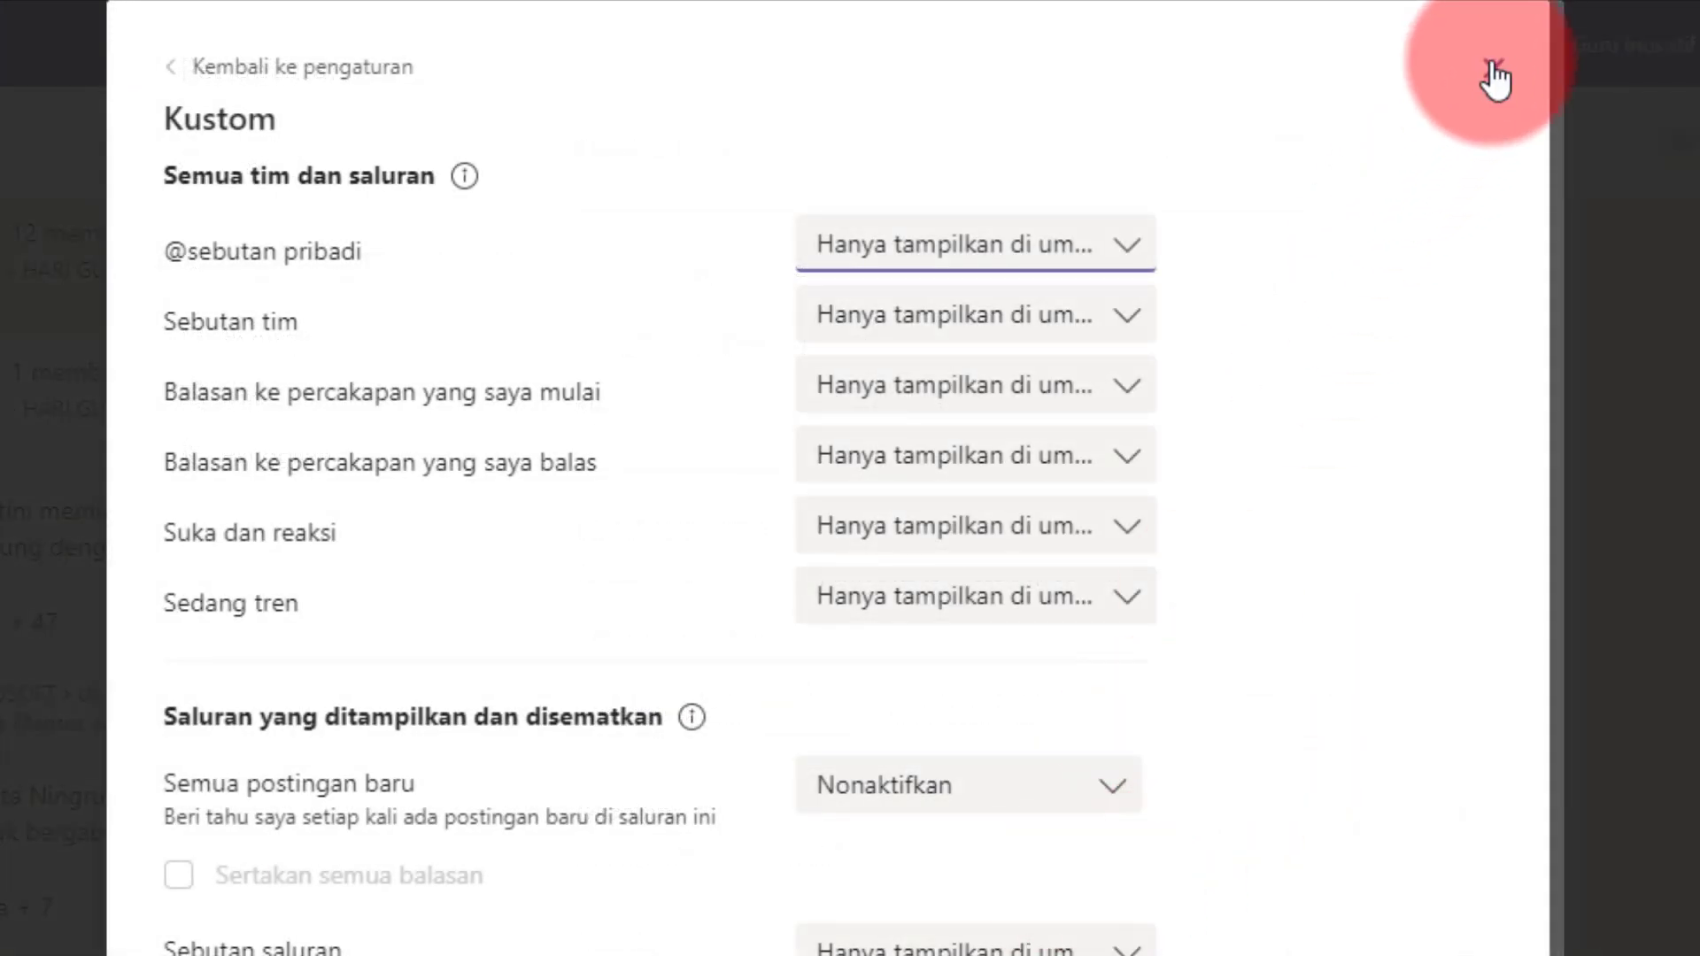
{"action": "left_click", "coordinate": [312, 64]}
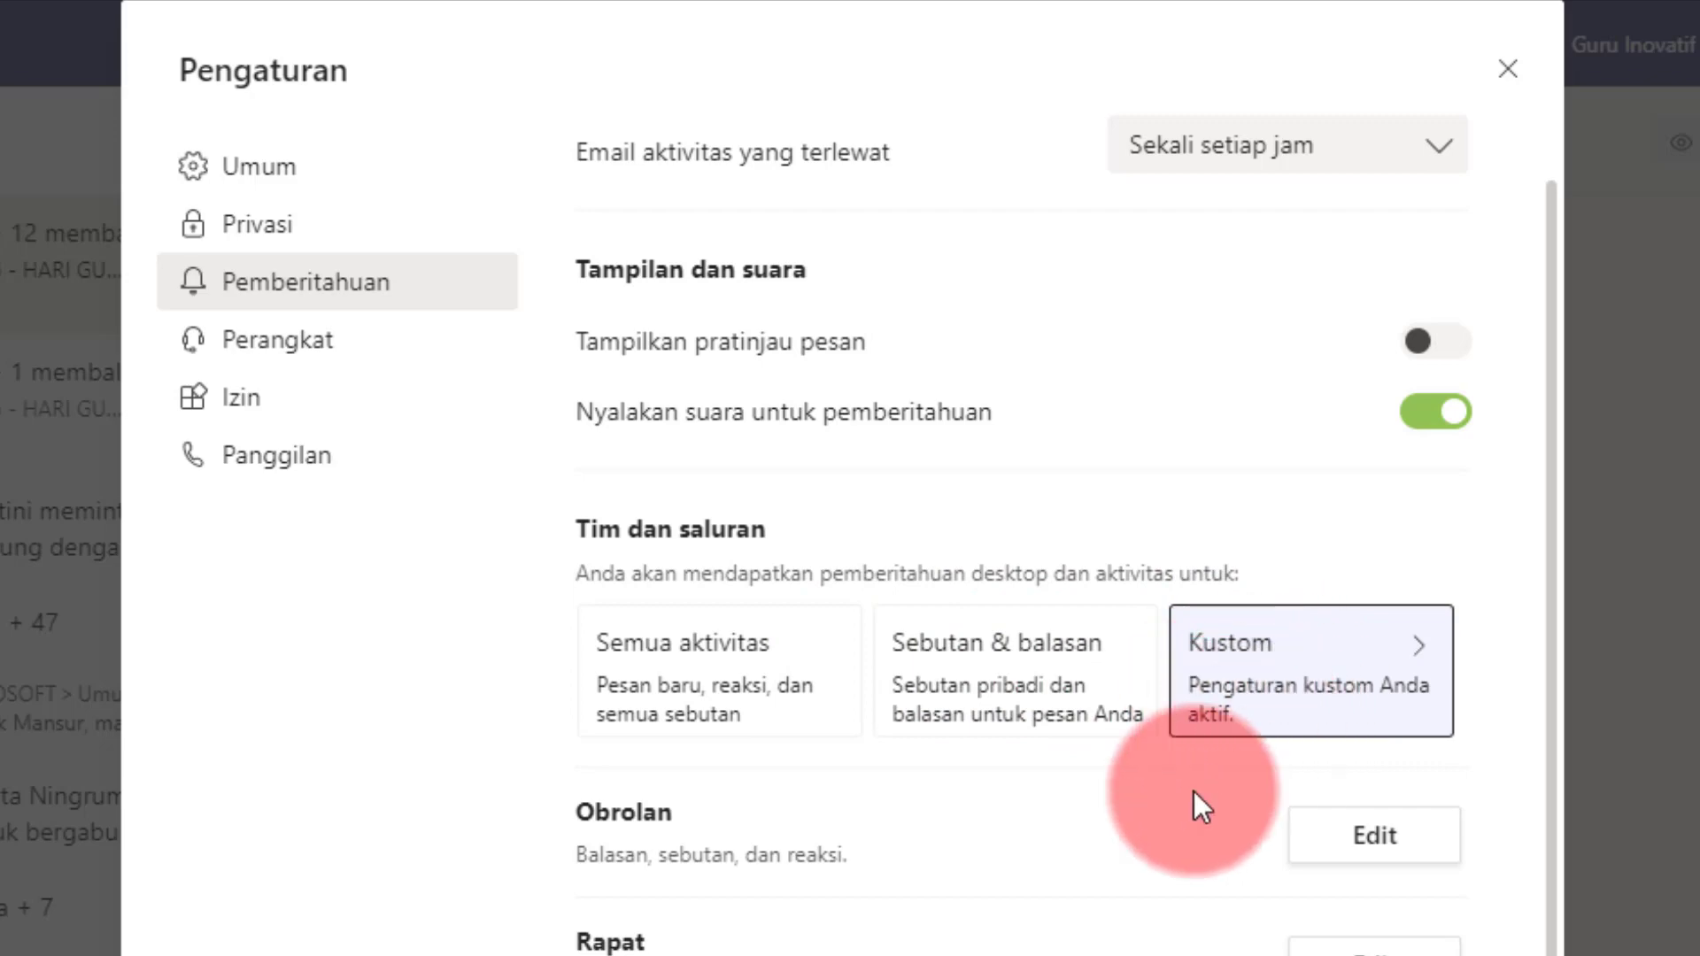
{"action": "left_click", "coordinate": [1273, 651]}
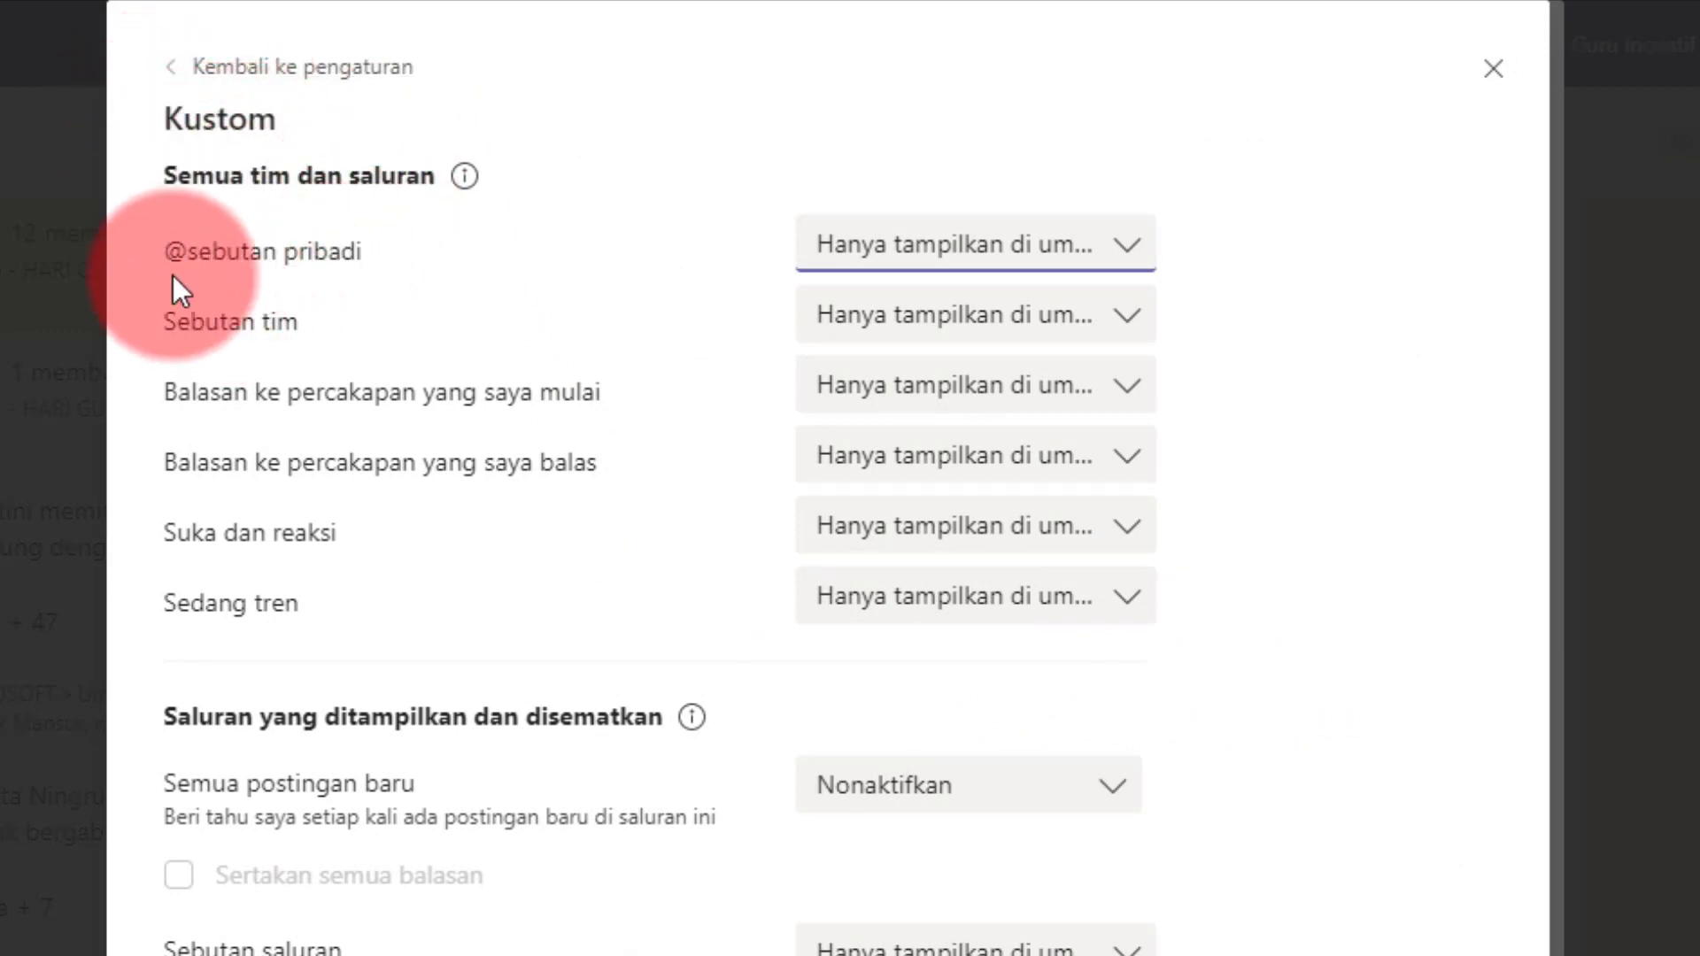
{"action": "left_click", "coordinate": [1130, 260]}
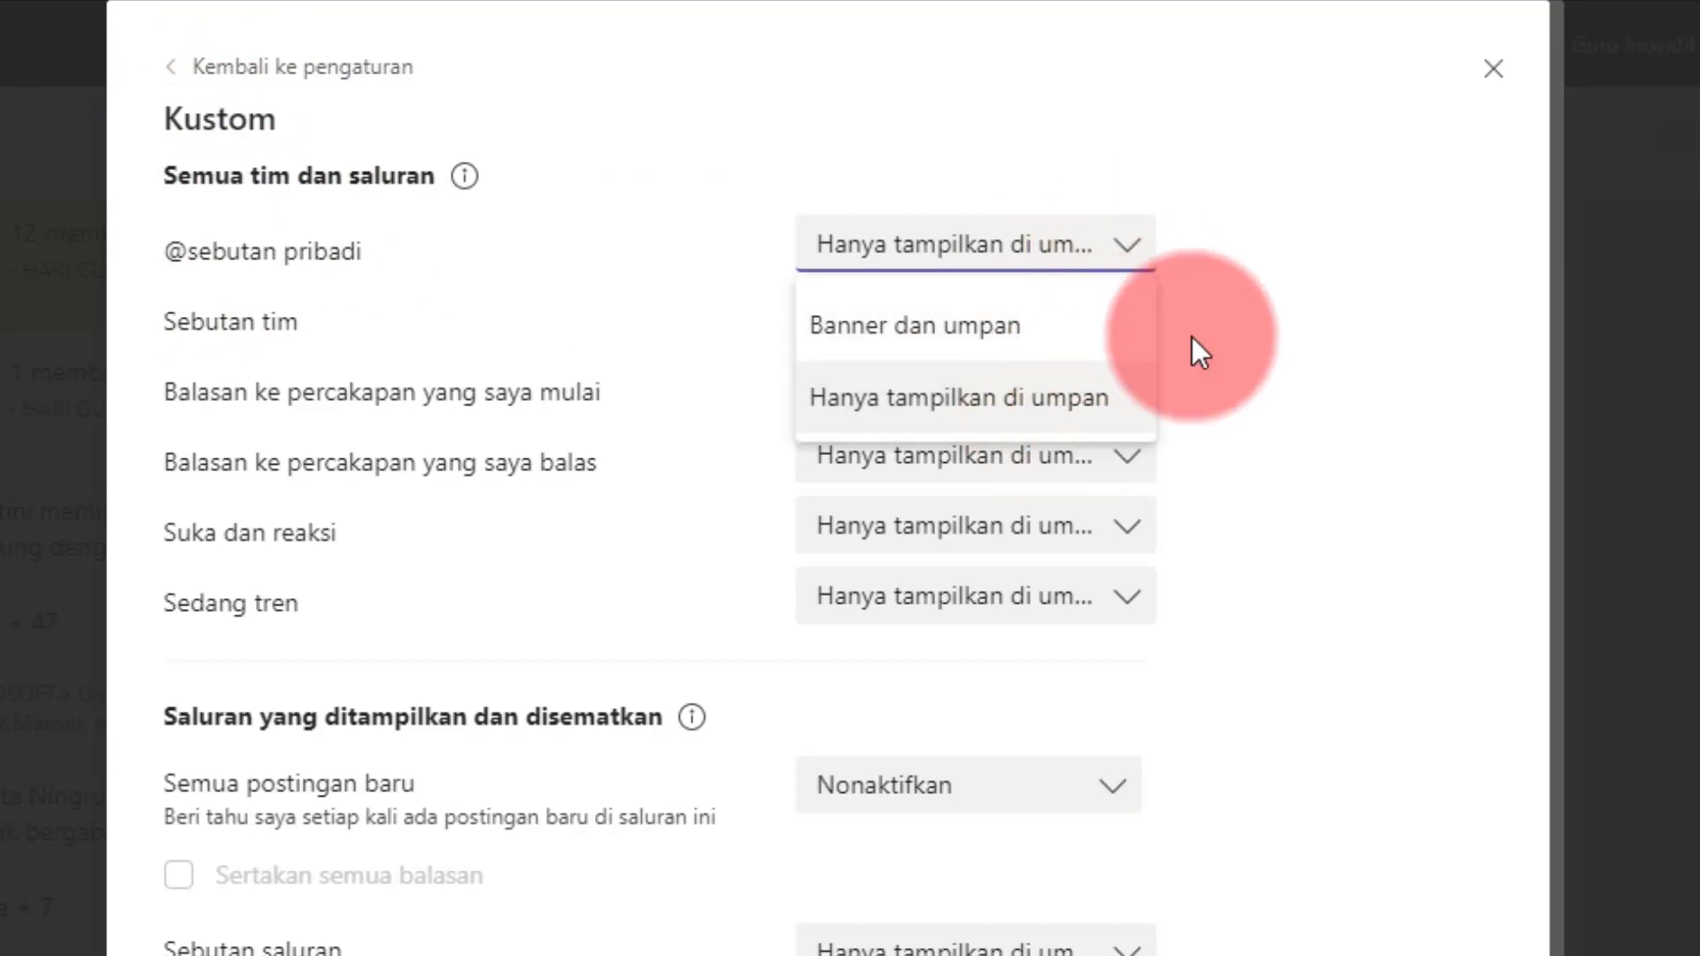
{"action": "left_click", "coordinate": [1231, 266]}
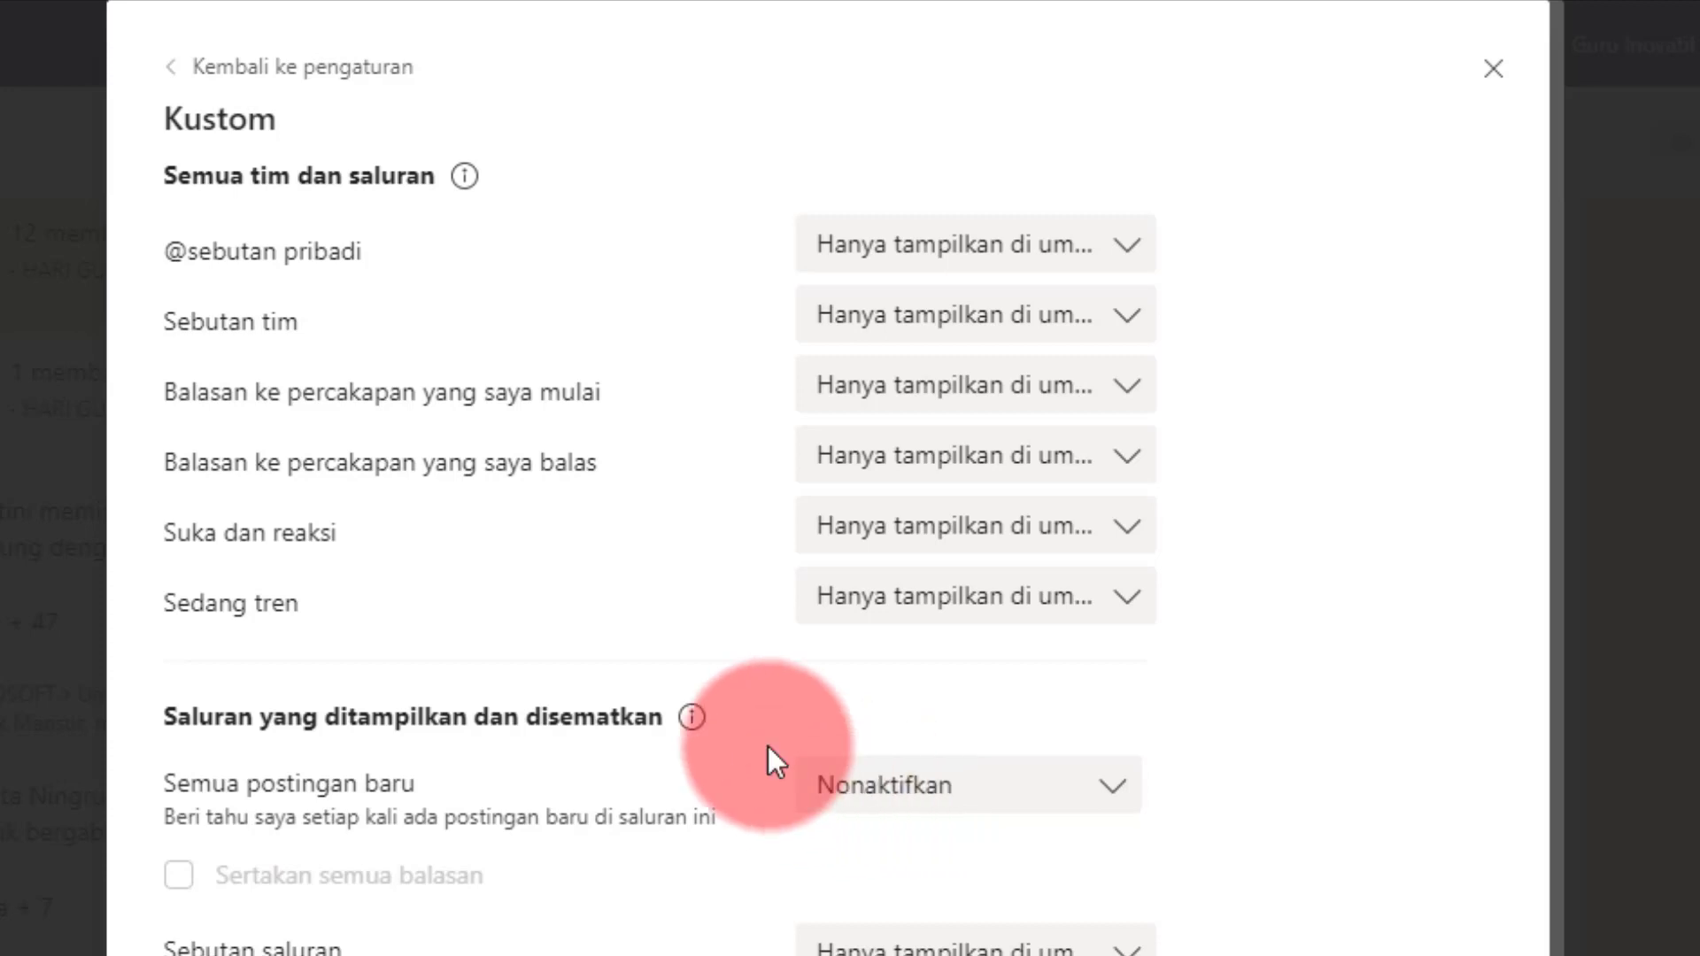
Set Semua postingan baru to Hanya tampilkan di umpan and include all replies for shown and pinned channels.
{"action": "left_click", "coordinate": [943, 790]}
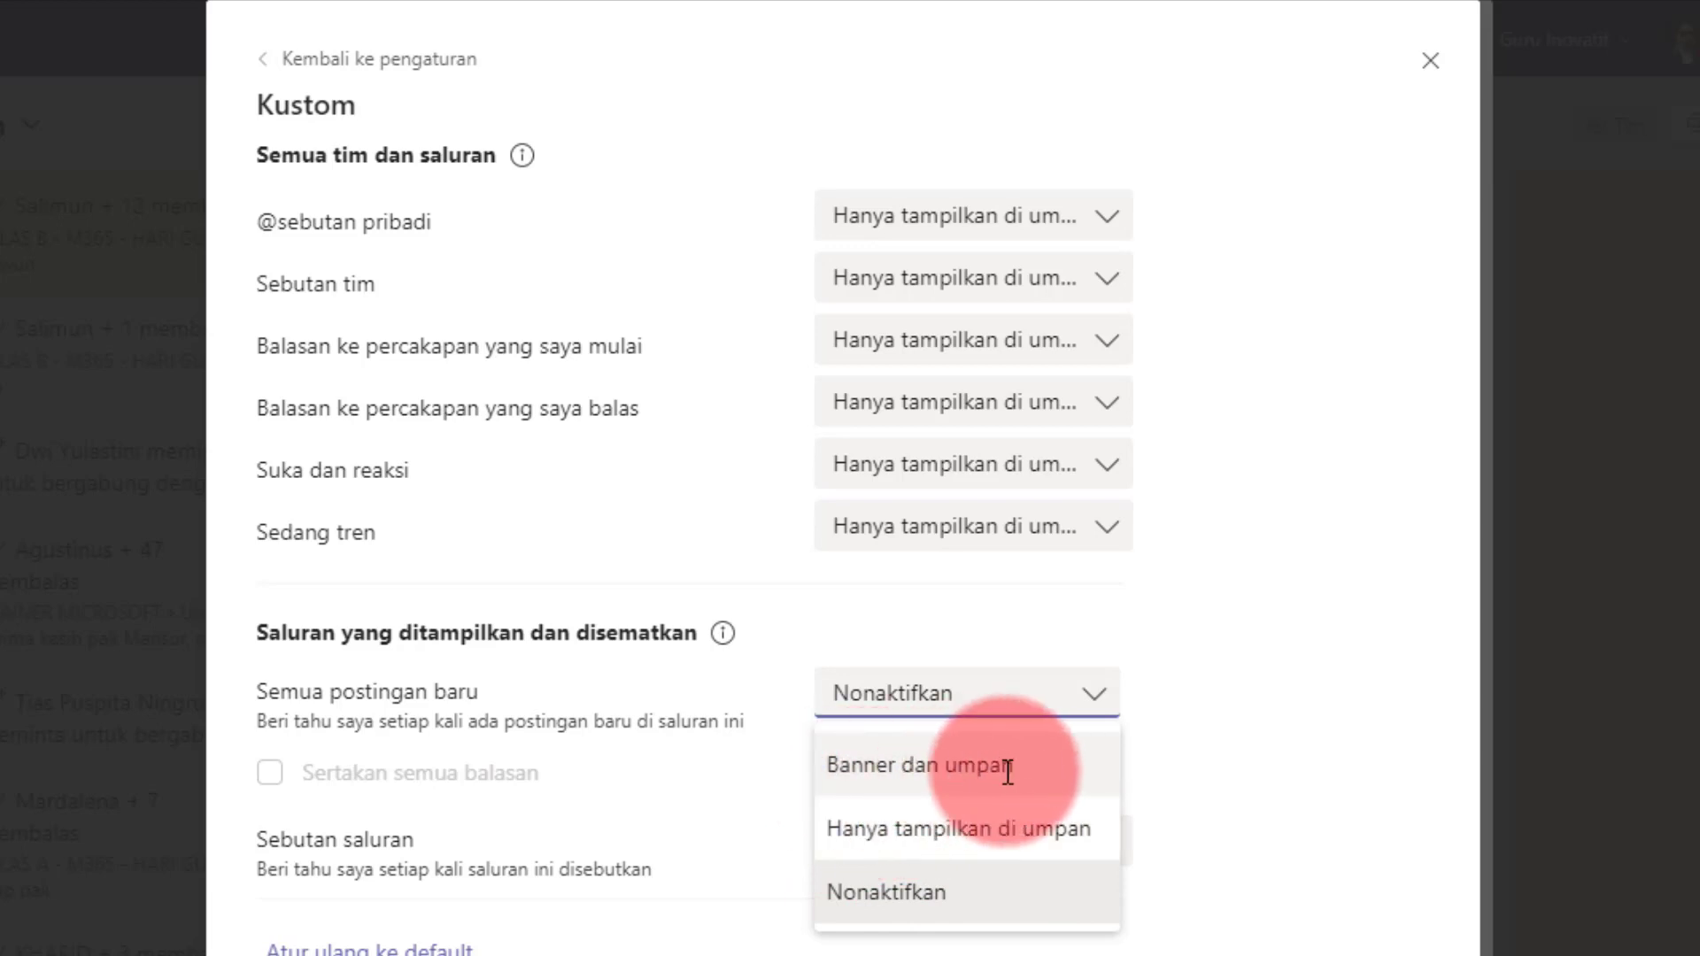
{"action": "left_click", "coordinate": [974, 832]}
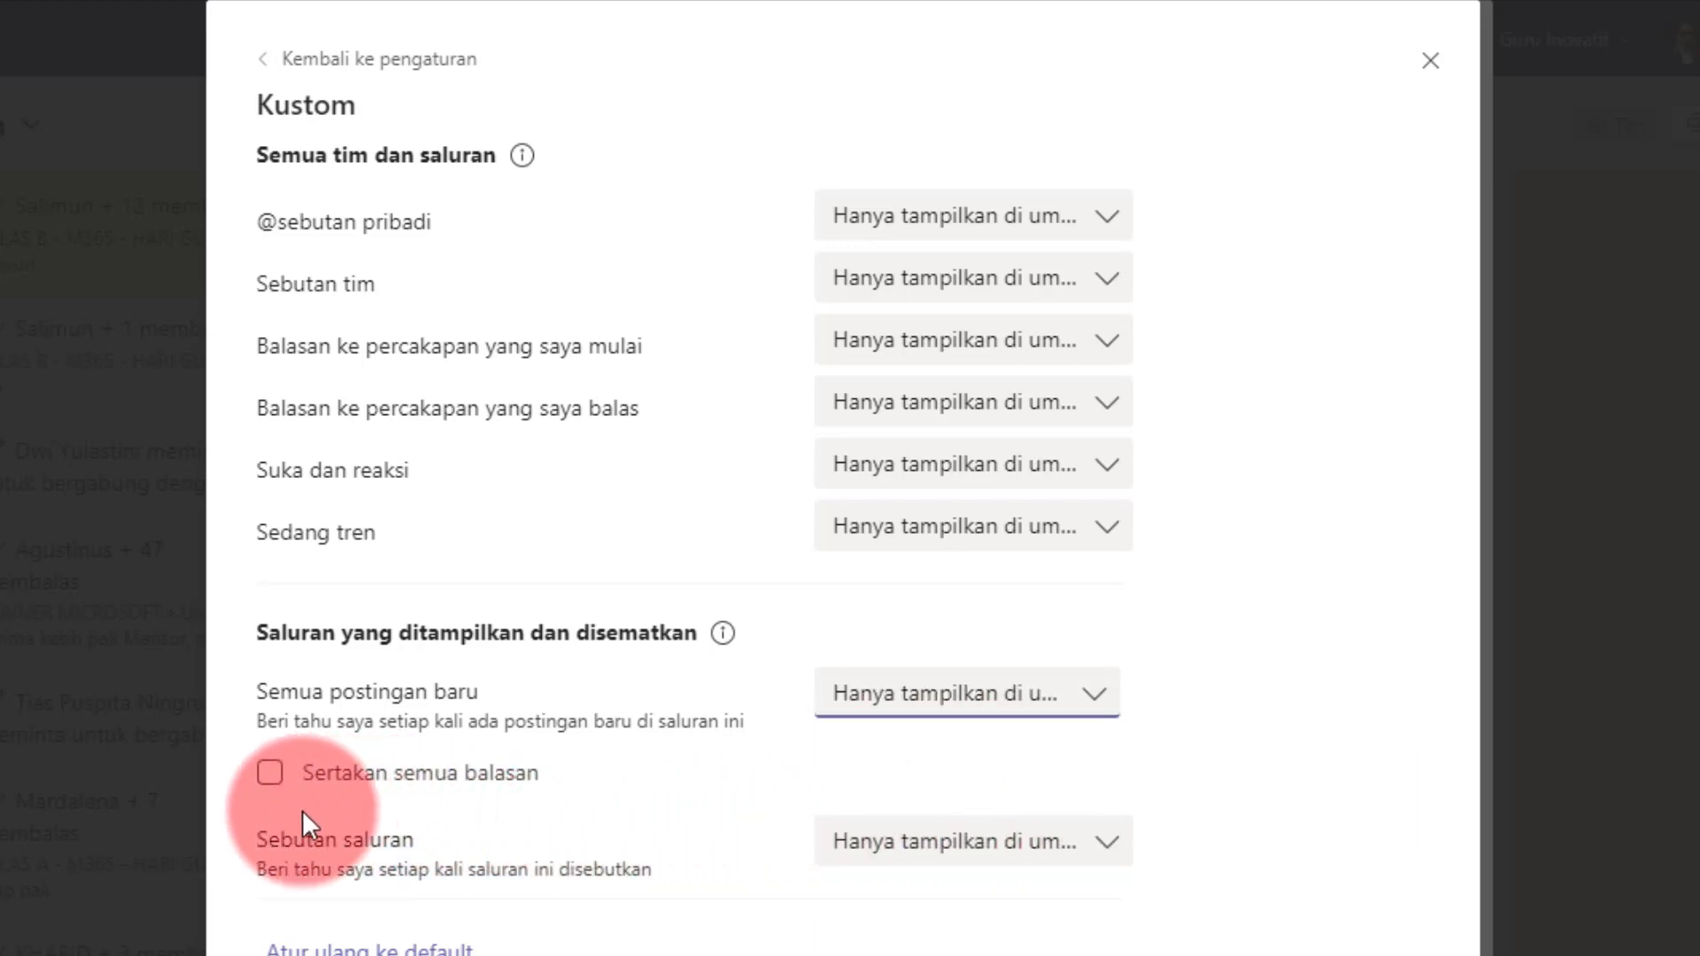
{"action": "left_click", "coordinate": [271, 776]}
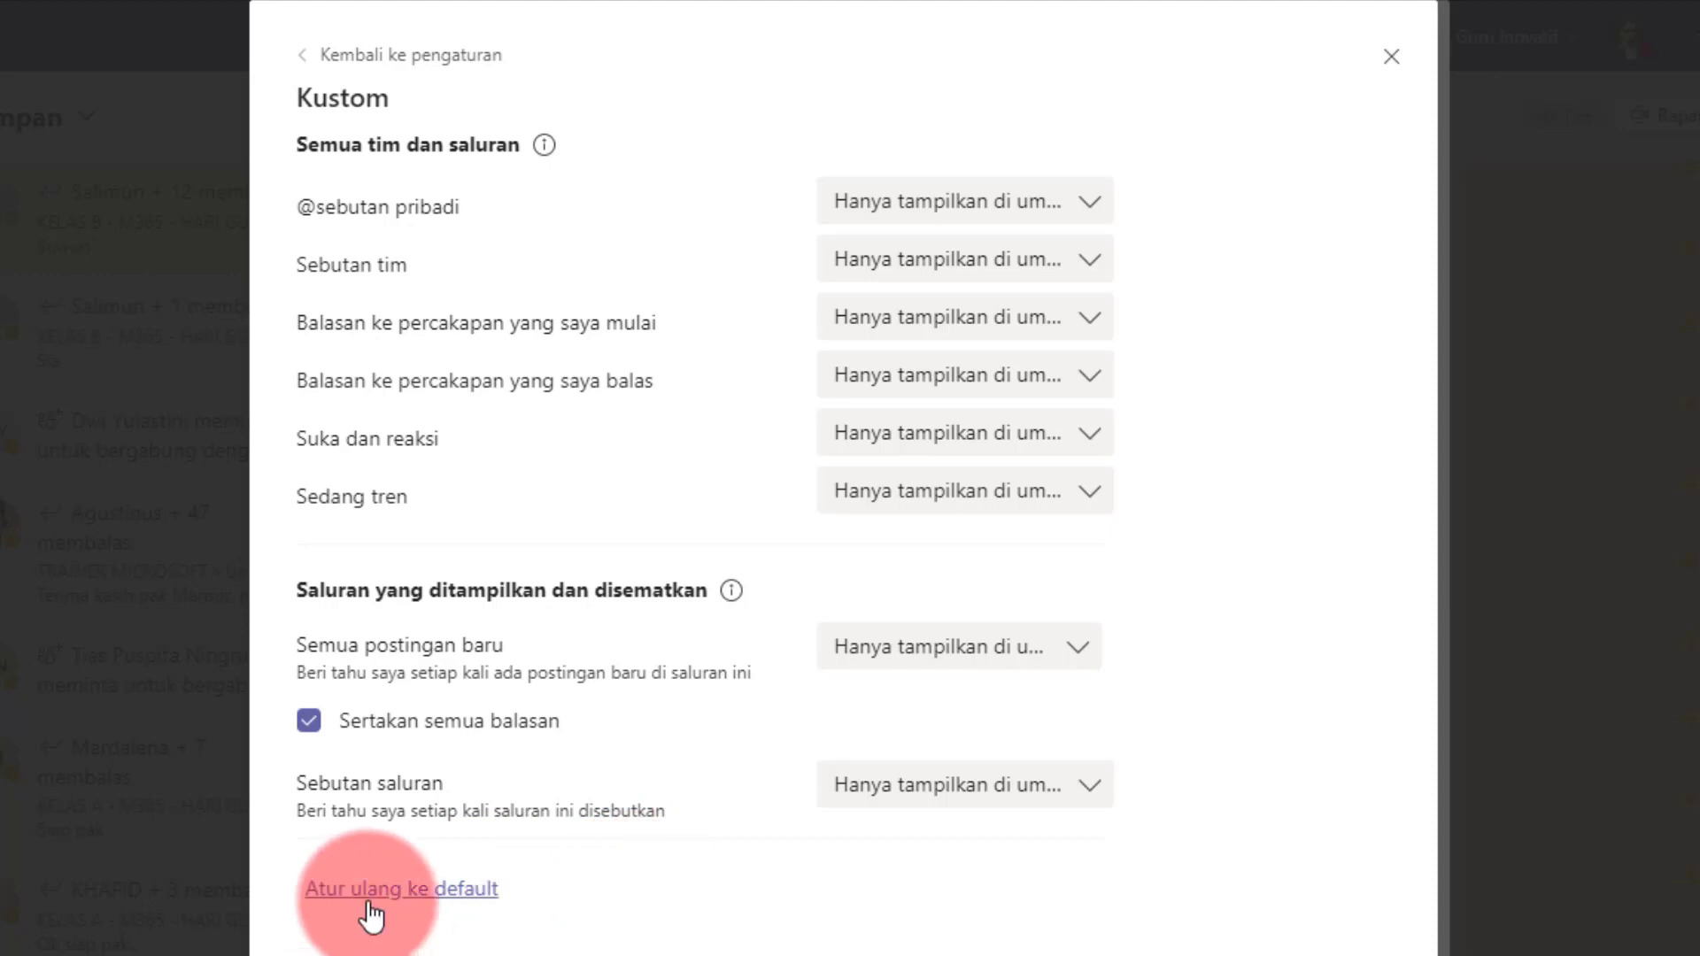
Reset the custom team and channel notifications to default and return to the settings.
{"action": "left_click", "coordinate": [410, 895]}
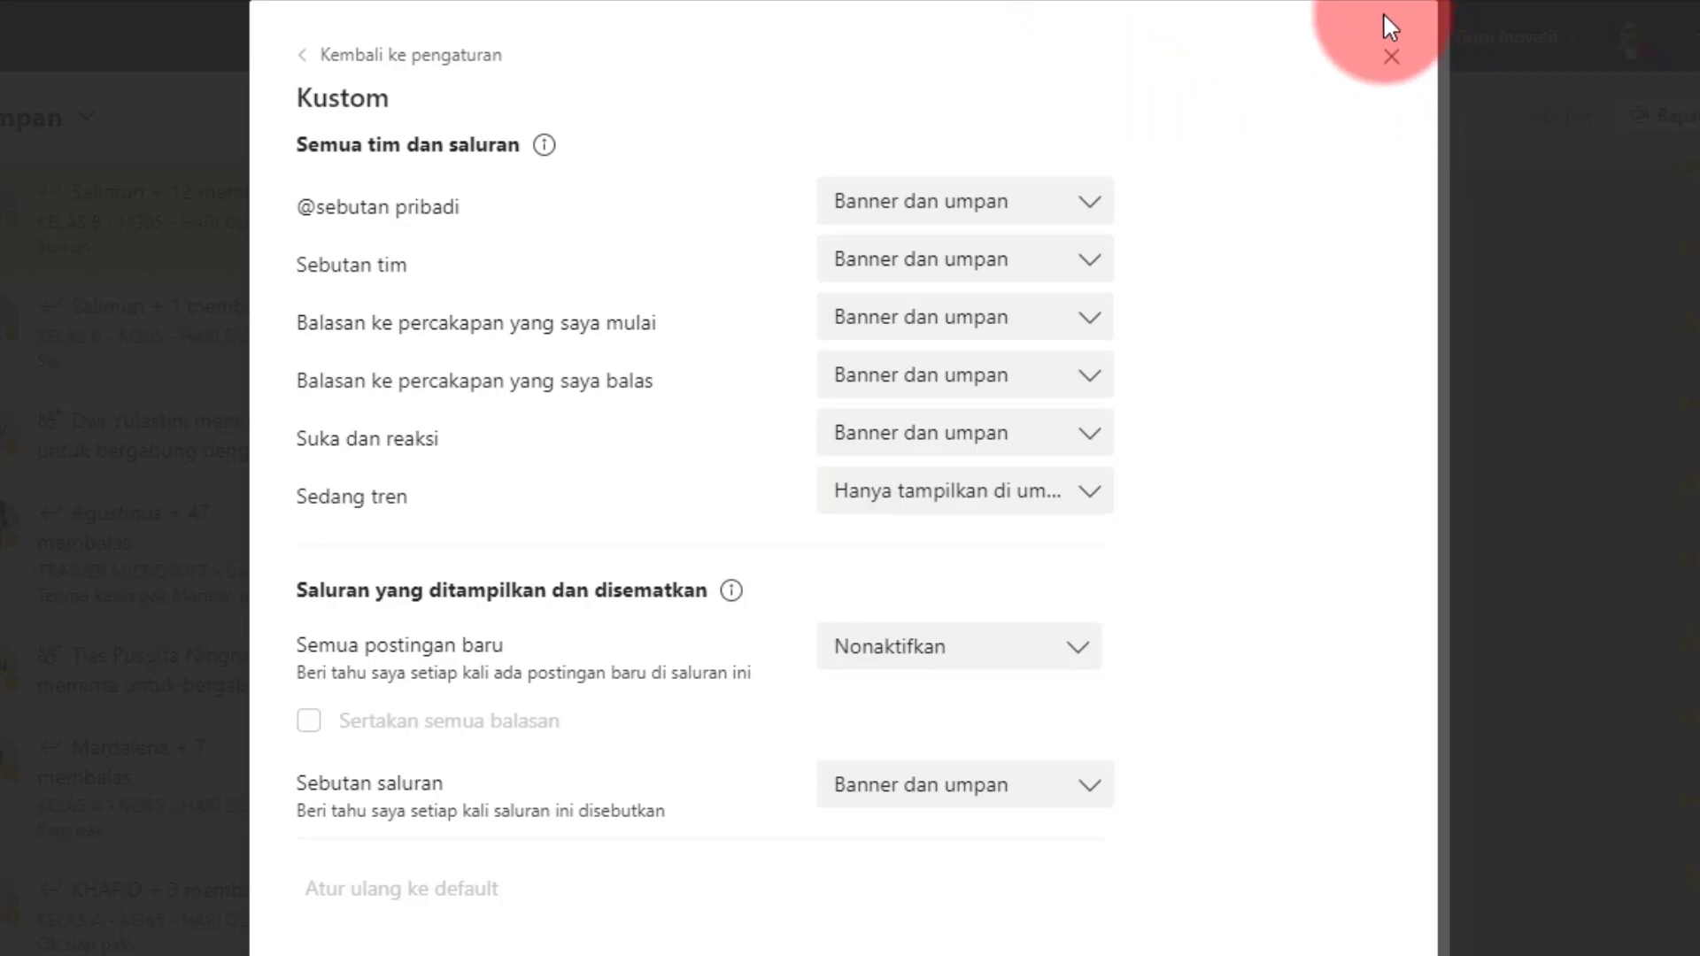
{"action": "left_click", "coordinate": [390, 58]}
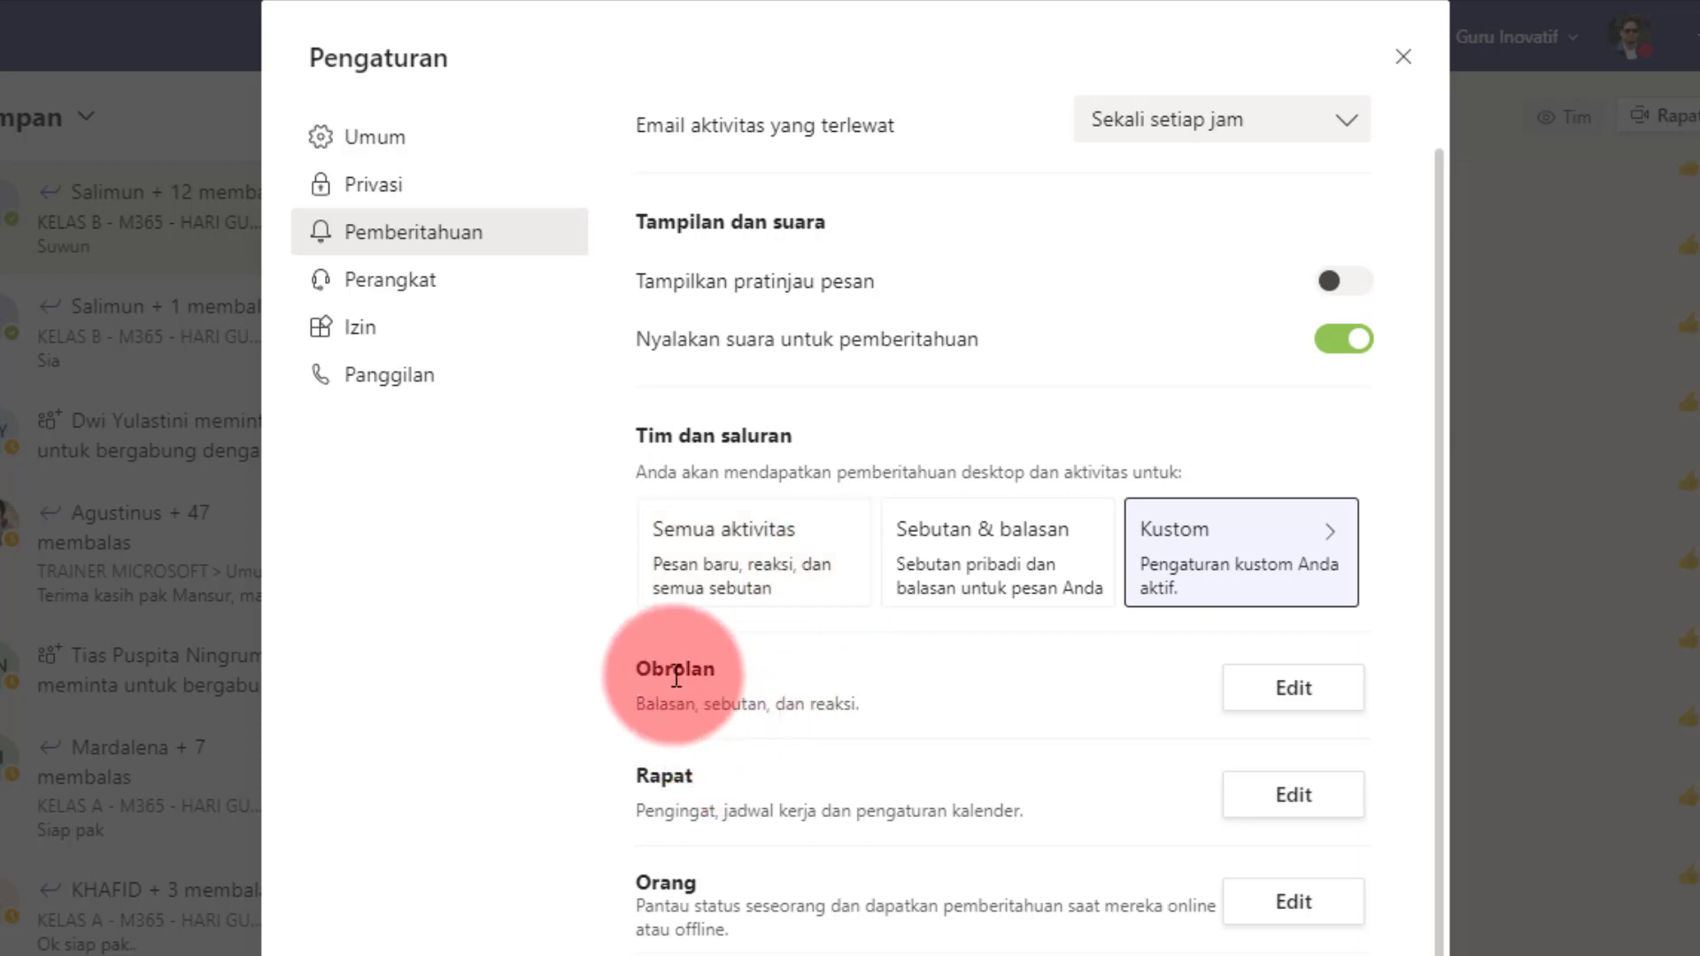
Review the notification options for Obrolan and Rapat, returning to the settings after each.
{"action": "left_click", "coordinate": [1281, 699]}
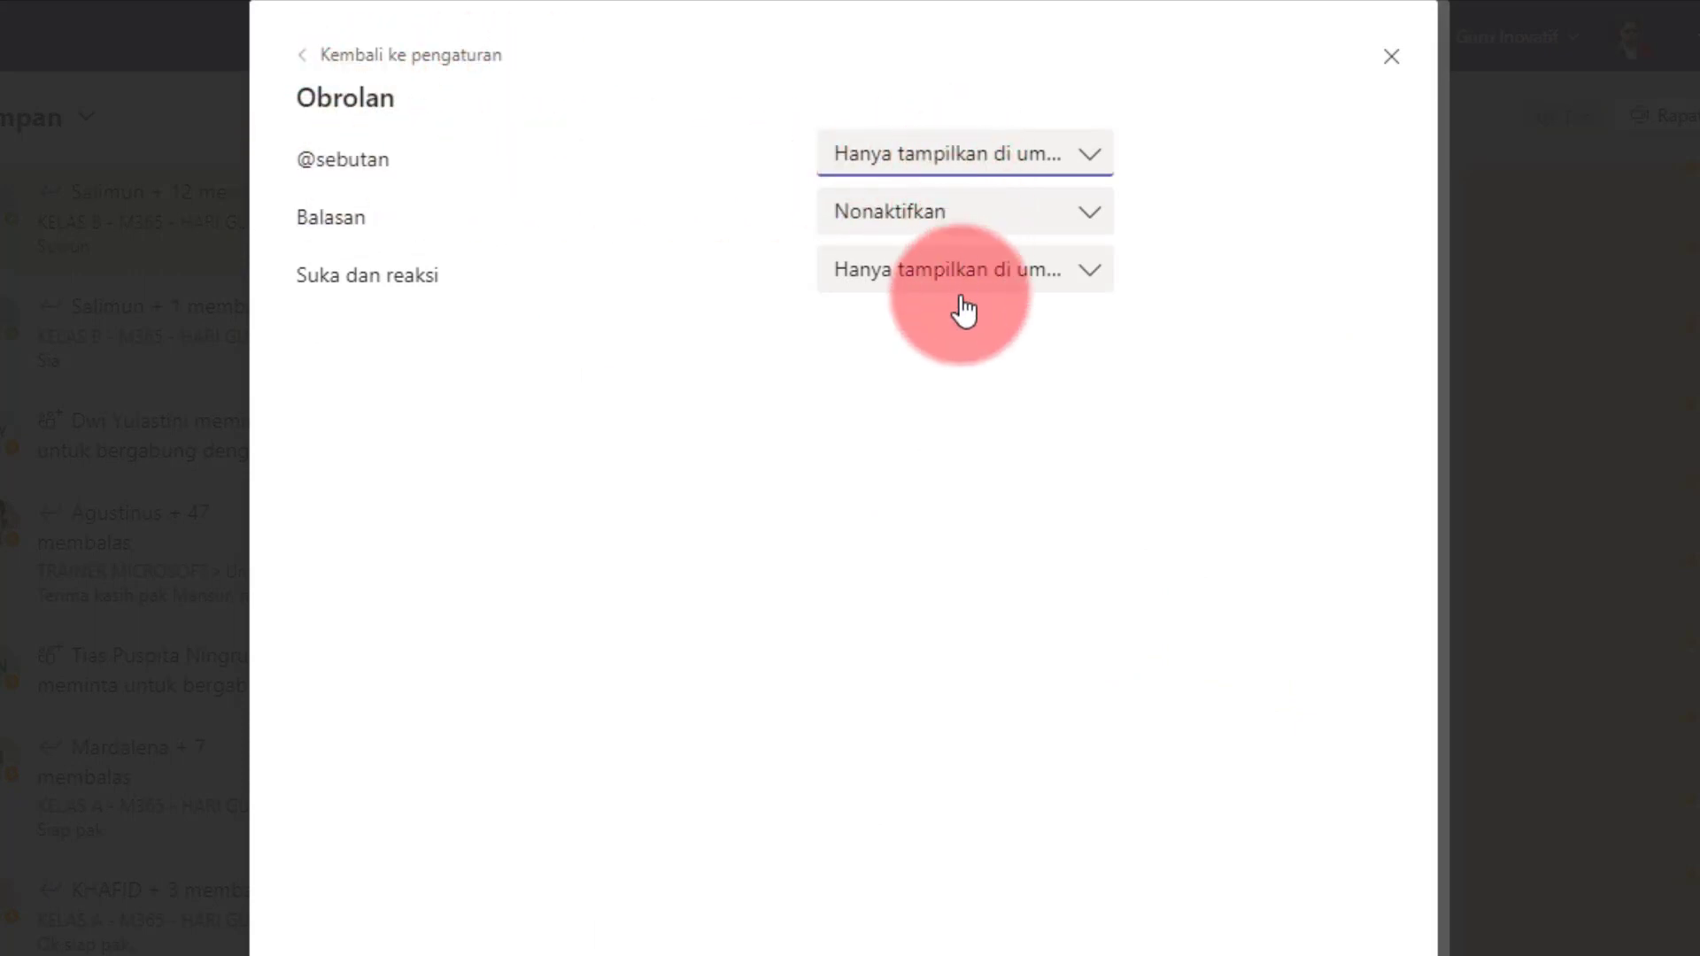
{"action": "left_click", "coordinate": [412, 57]}
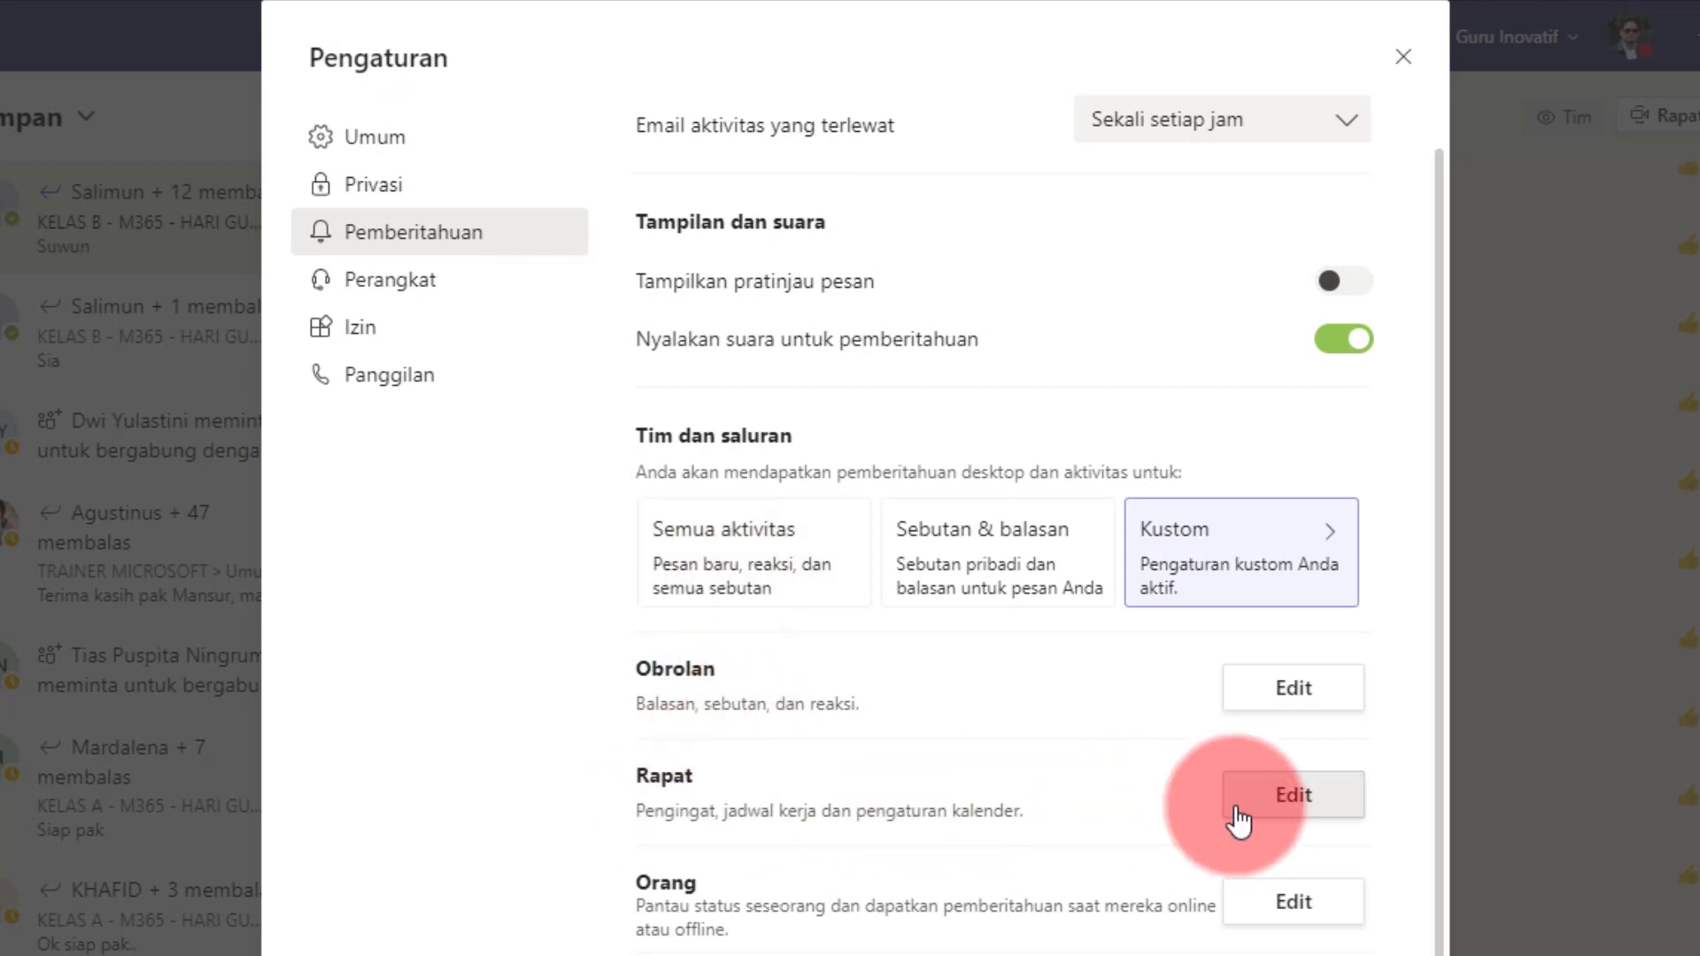
{"action": "left_click", "coordinate": [1291, 797]}
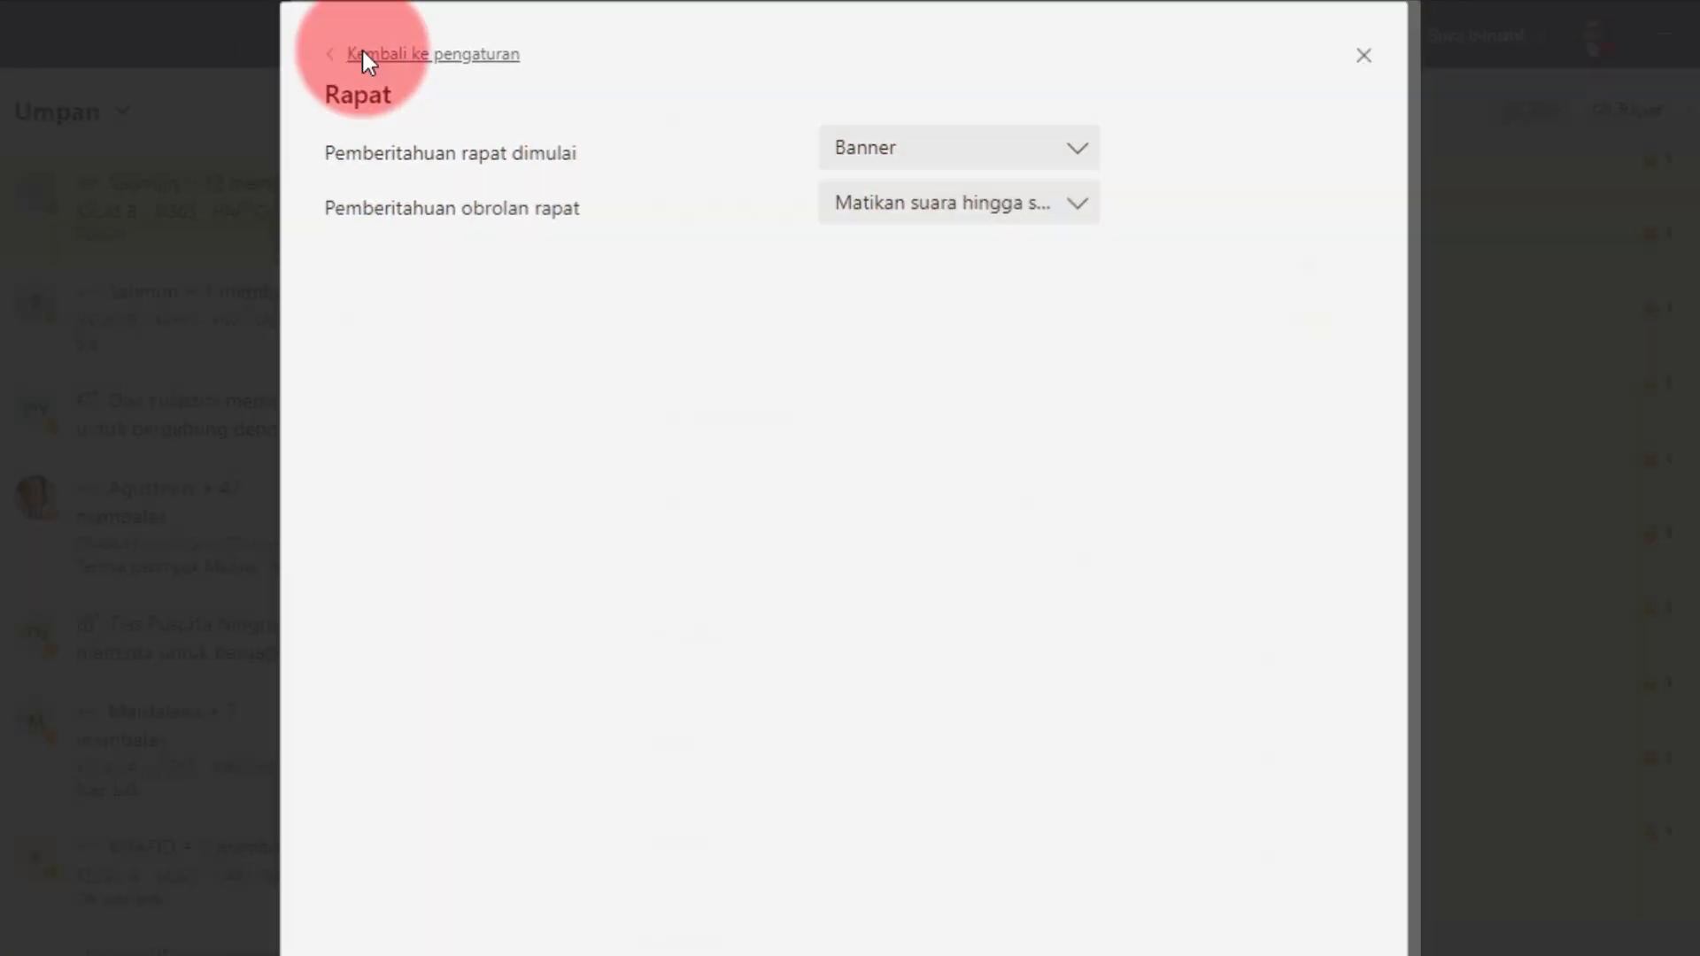
{"action": "left_click", "coordinate": [354, 55]}
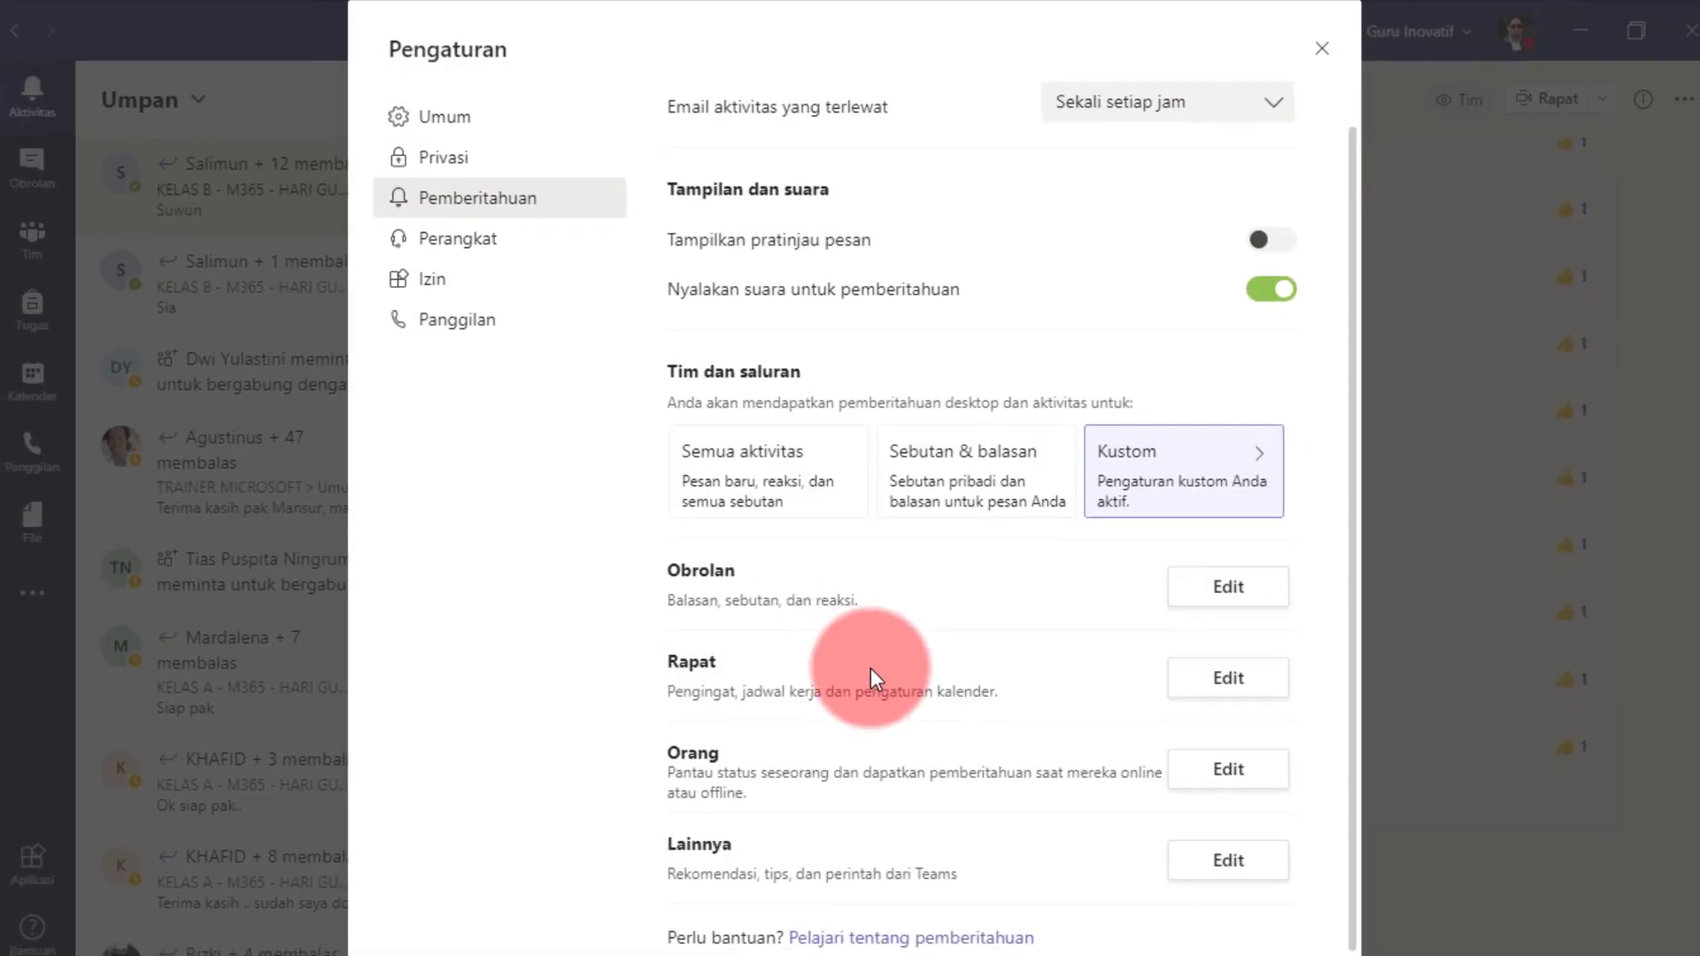
Review the Lainnya notification options, return to the Pemberitahuan overview and close the settings.
{"action": "left_click", "coordinate": [1219, 859]}
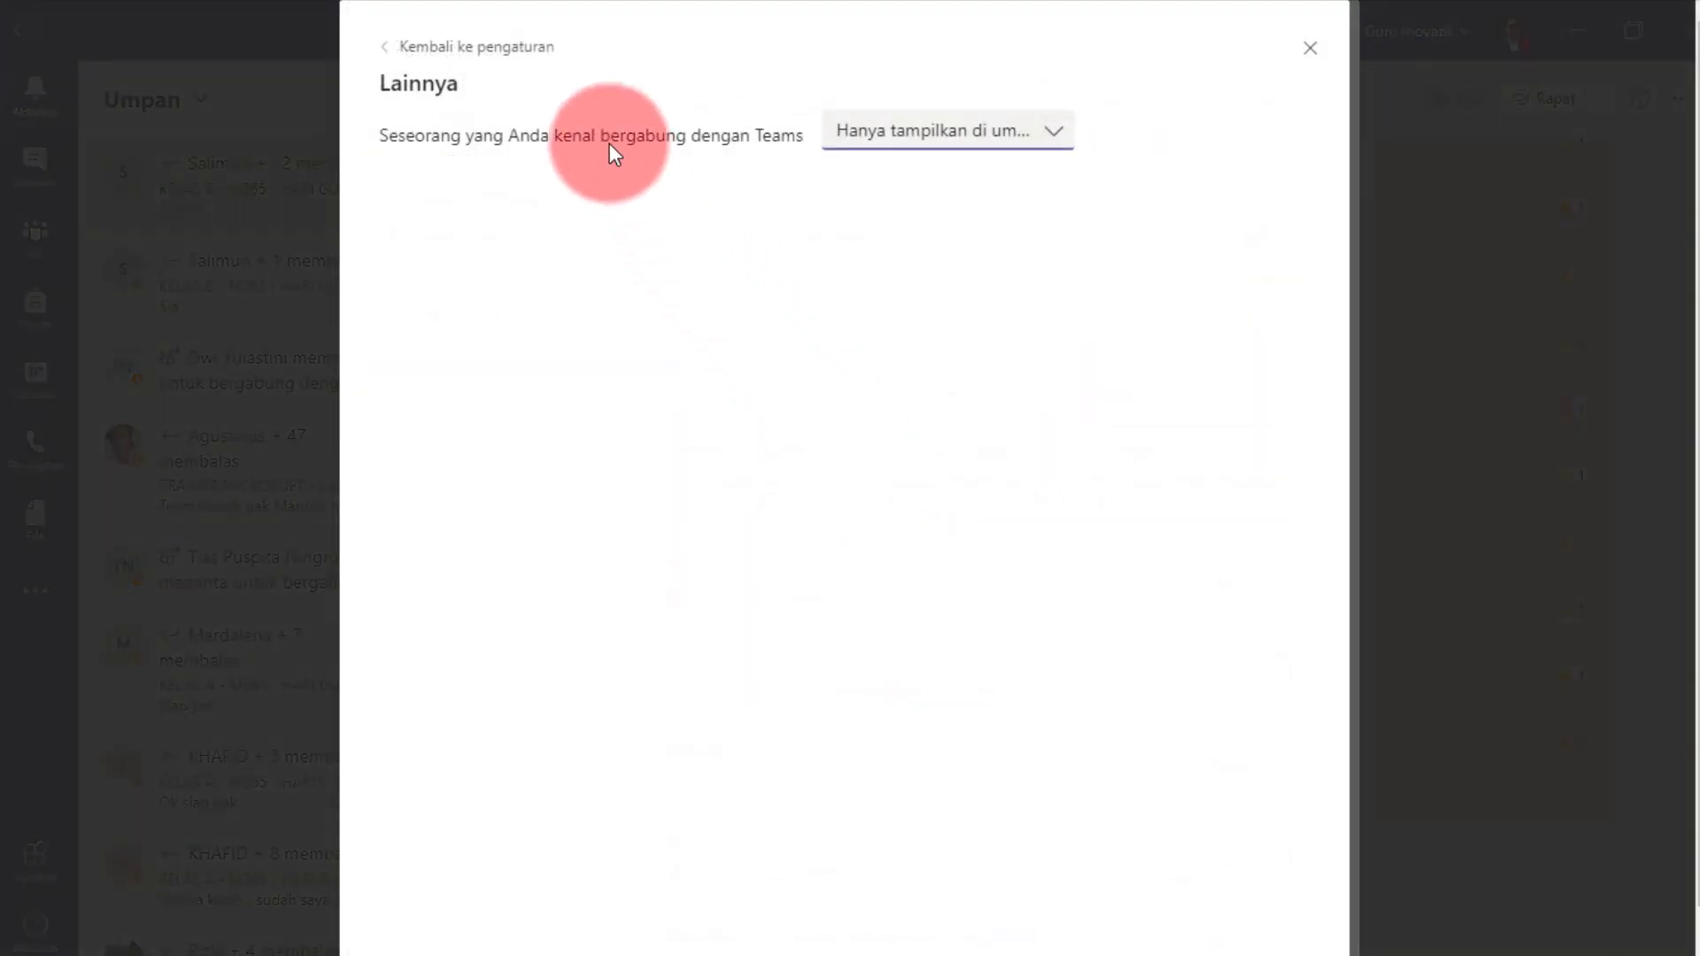
{"action": "left_click", "coordinate": [441, 49]}
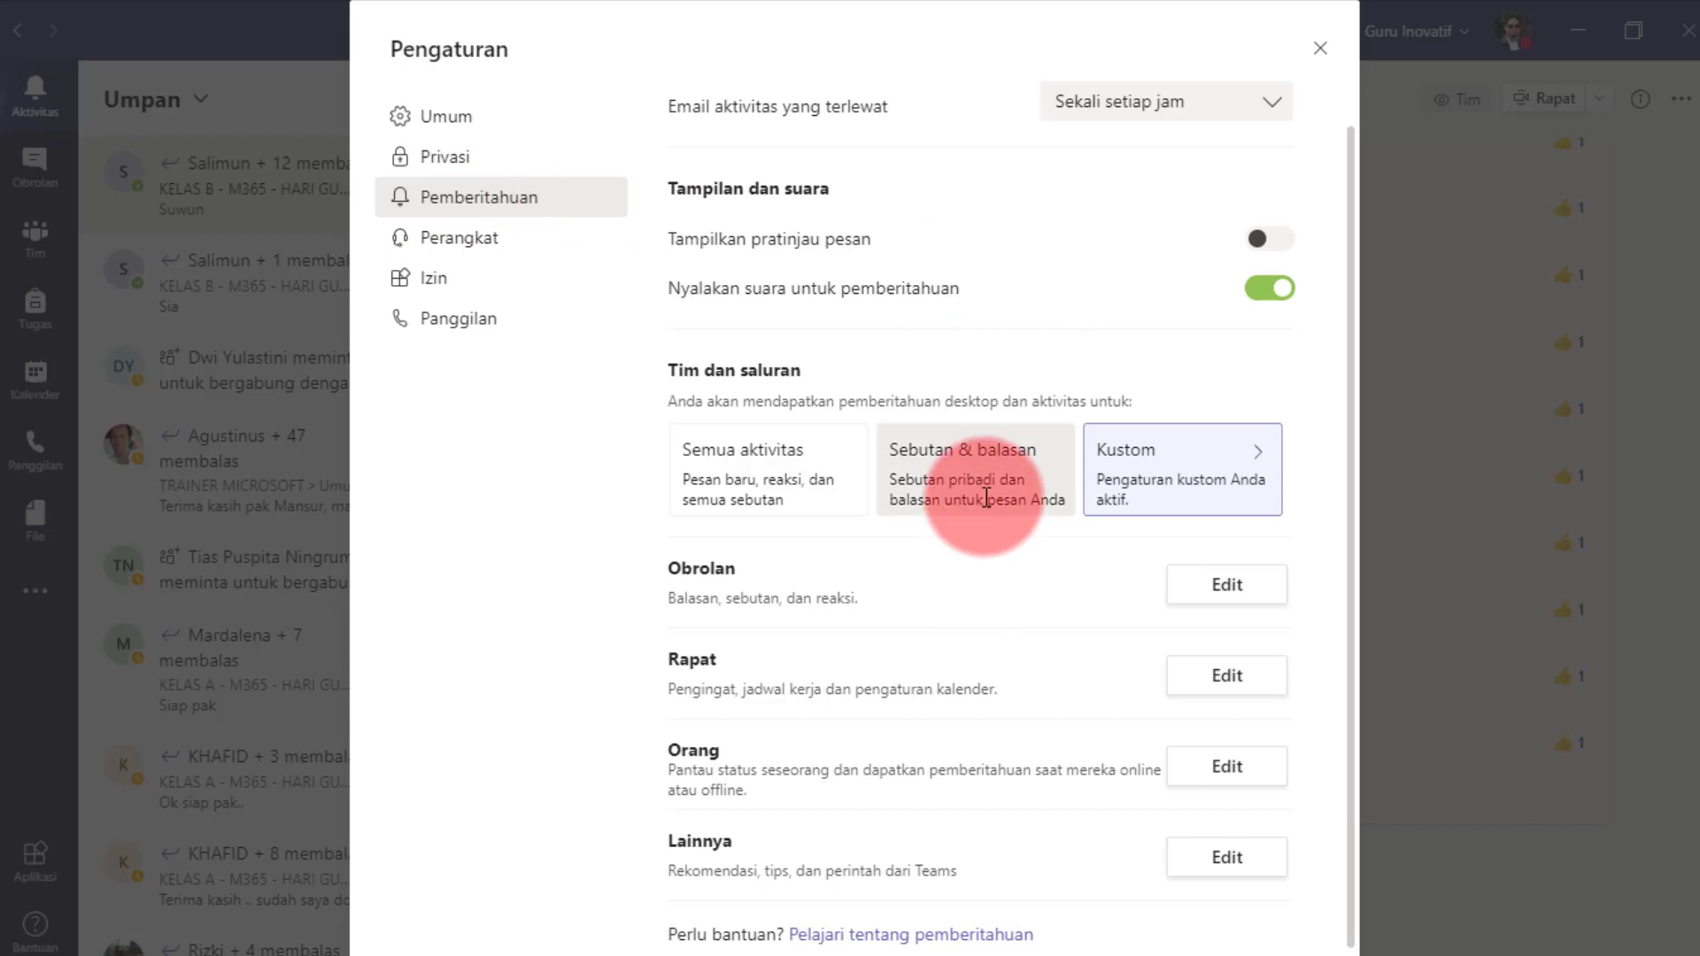
{"action": "scroll", "coordinate": [981, 496], "scroll_direction": "up", "scroll_amount": 1}
{"action": "scroll", "coordinate": [980, 410], "scroll_direction": "down", "scroll_amount": 1}
{"action": "scroll", "coordinate": [979, 410], "scroll_direction": "up", "scroll_amount": 1}
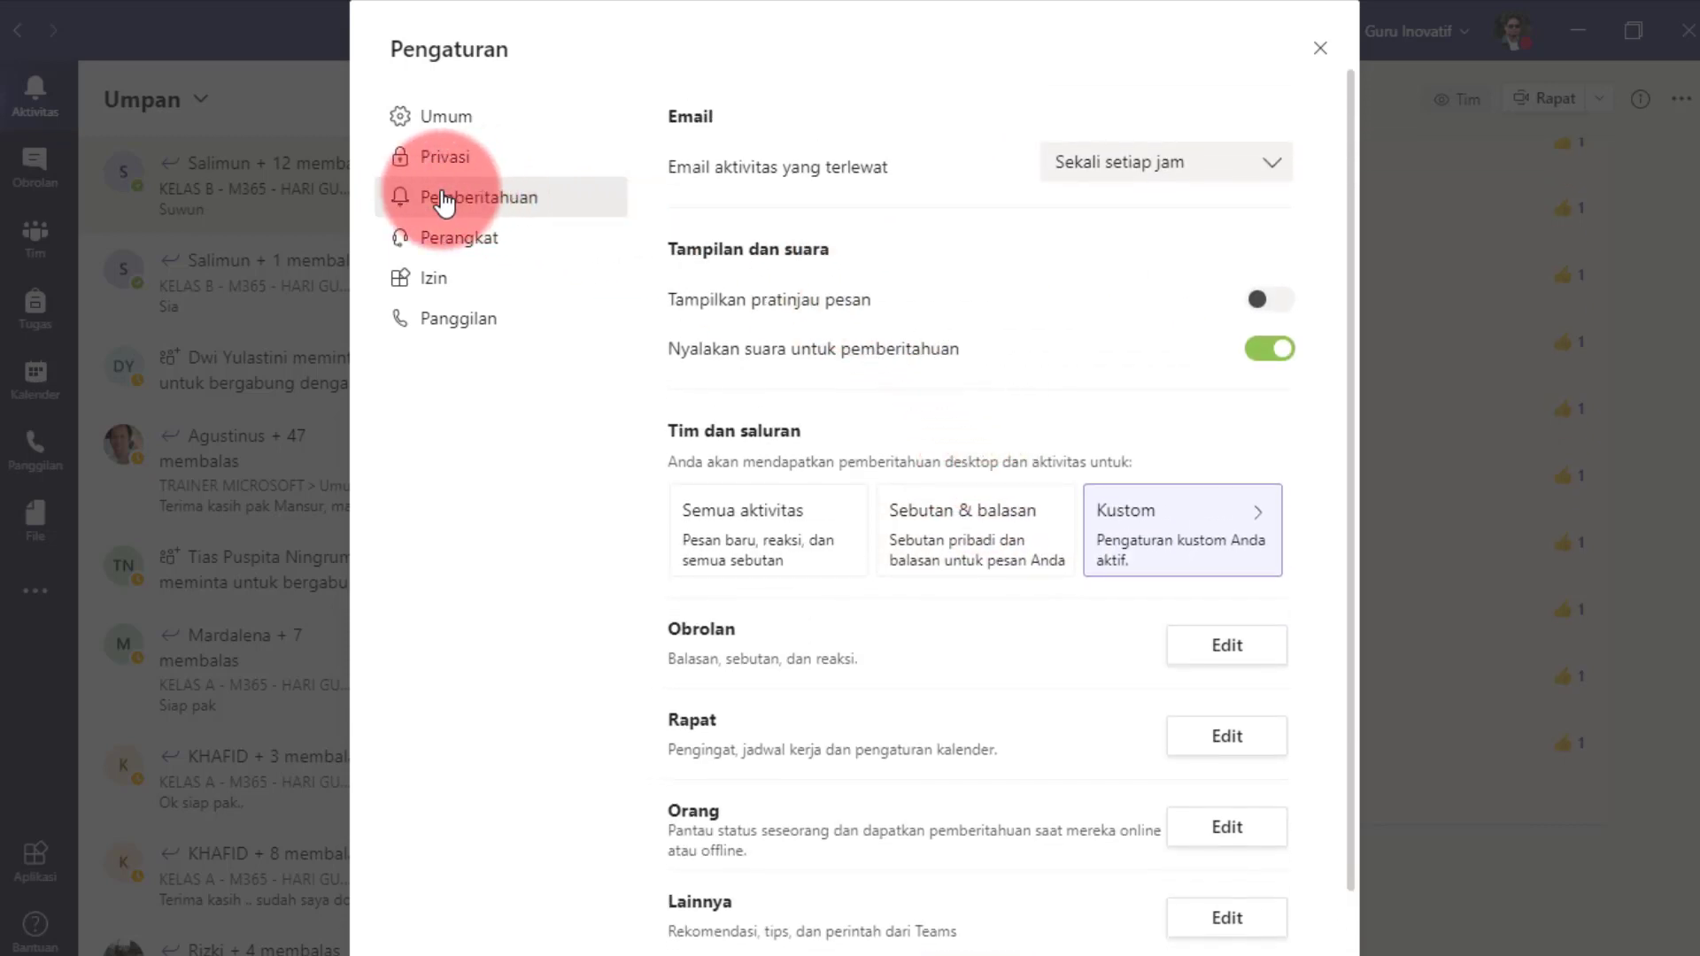
{"action": "left_click", "coordinate": [1326, 55]}
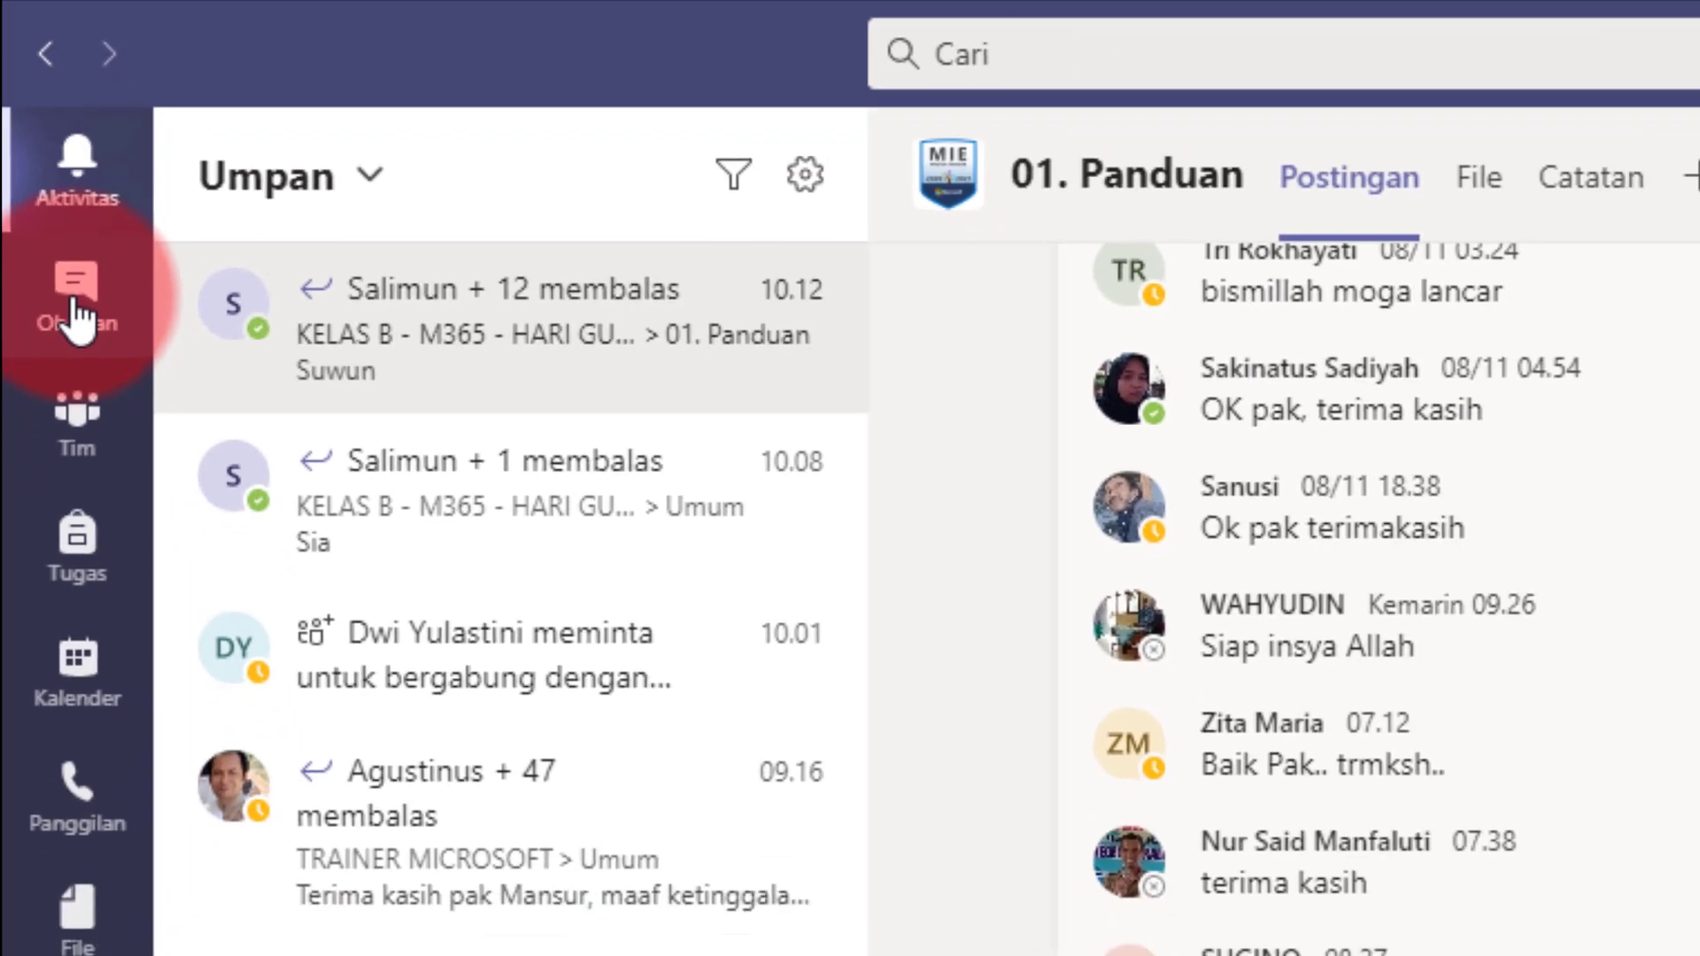
Open Obrolan and browse the recent chats down to the older ones and back to the newest.
{"action": "left_click", "coordinate": [101, 416]}
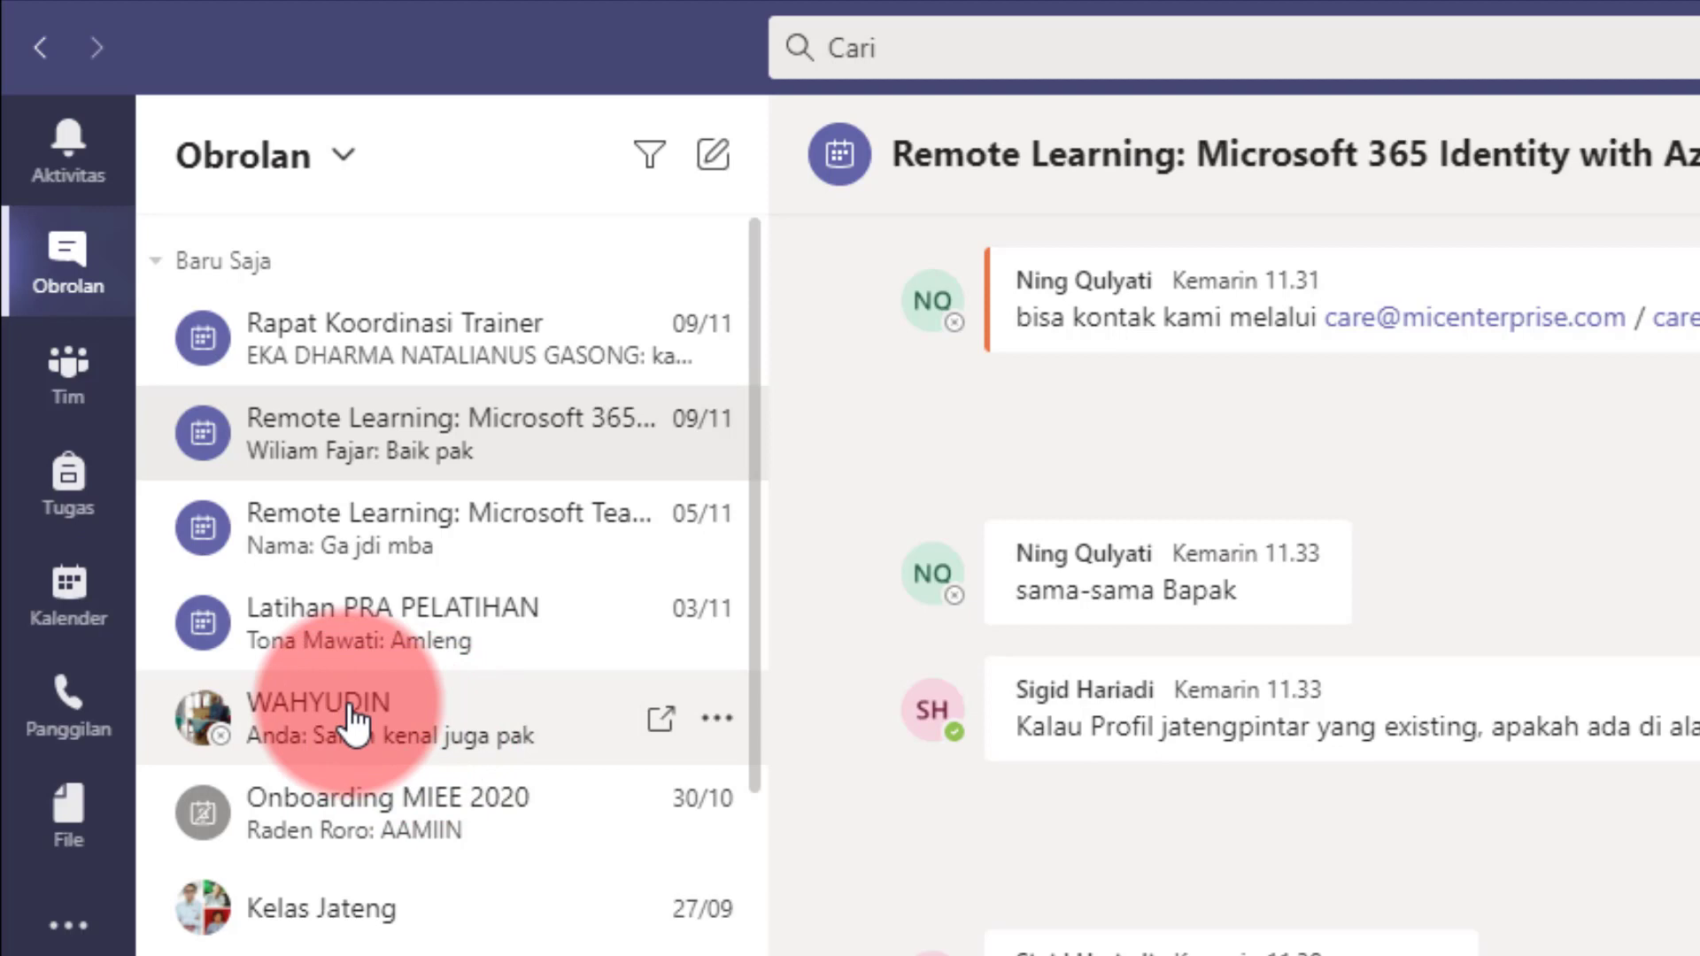
{"action": "scroll", "coordinate": [354, 722], "scroll_direction": "down", "scroll_amount": 10}
{"action": "scroll", "coordinate": [355, 721], "scroll_direction": "down", "scroll_amount": 4}
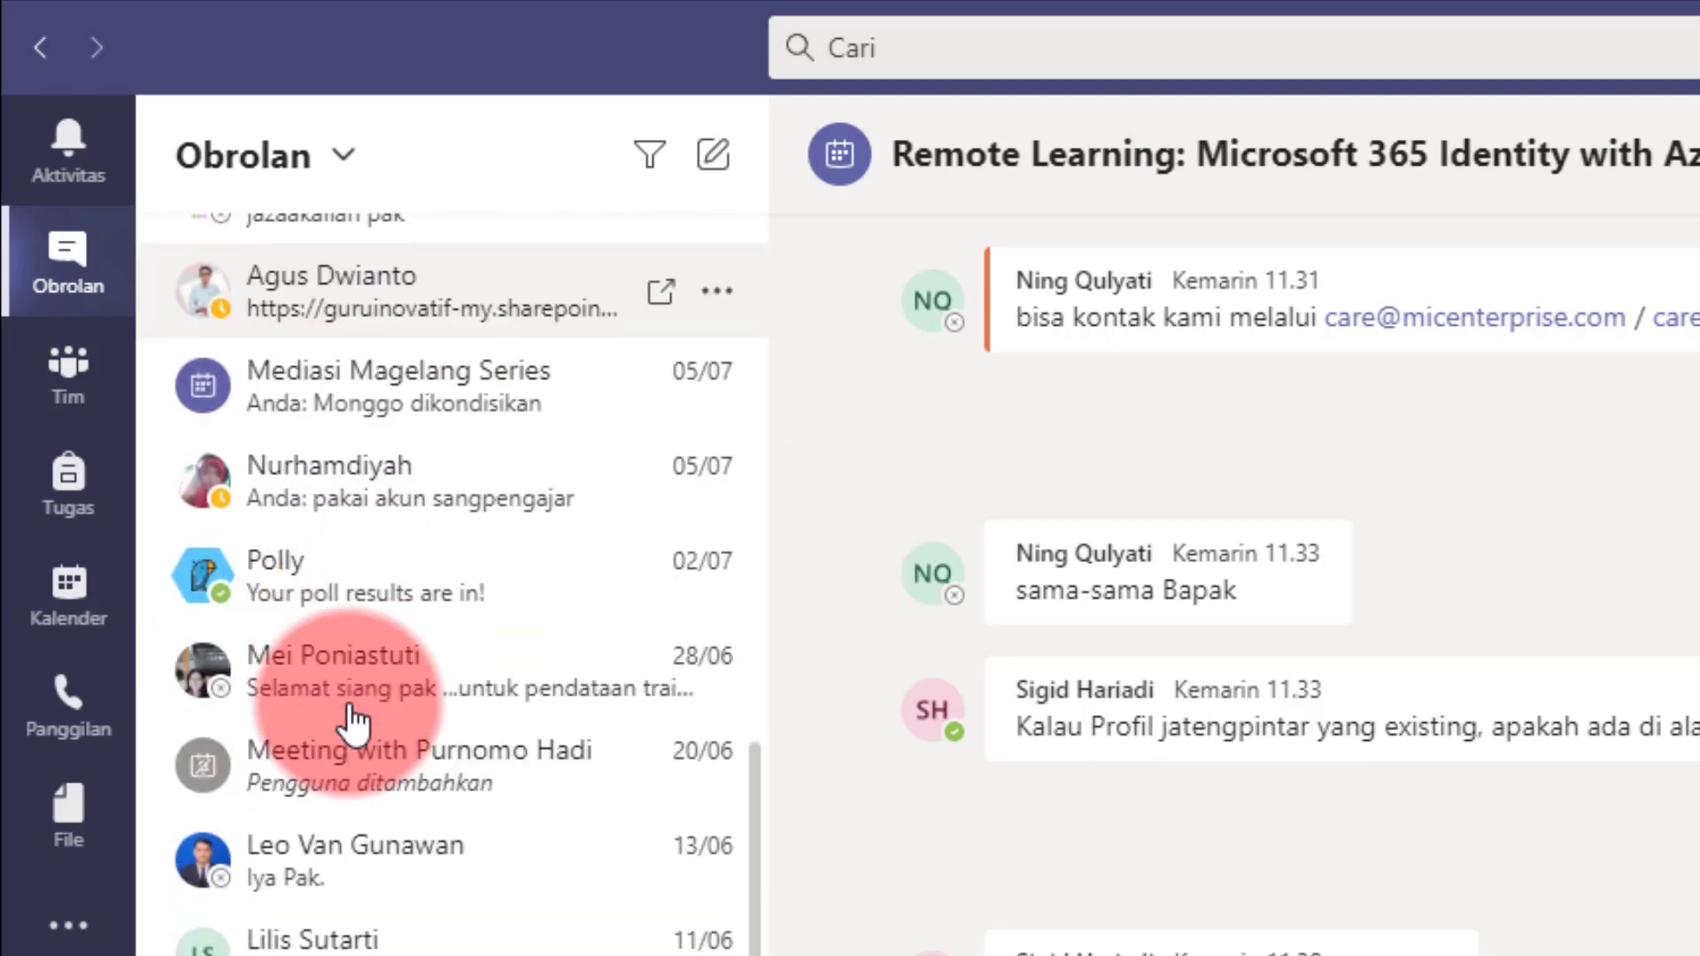
{"action": "scroll", "coordinate": [353, 717], "scroll_direction": "down", "scroll_amount": 8}
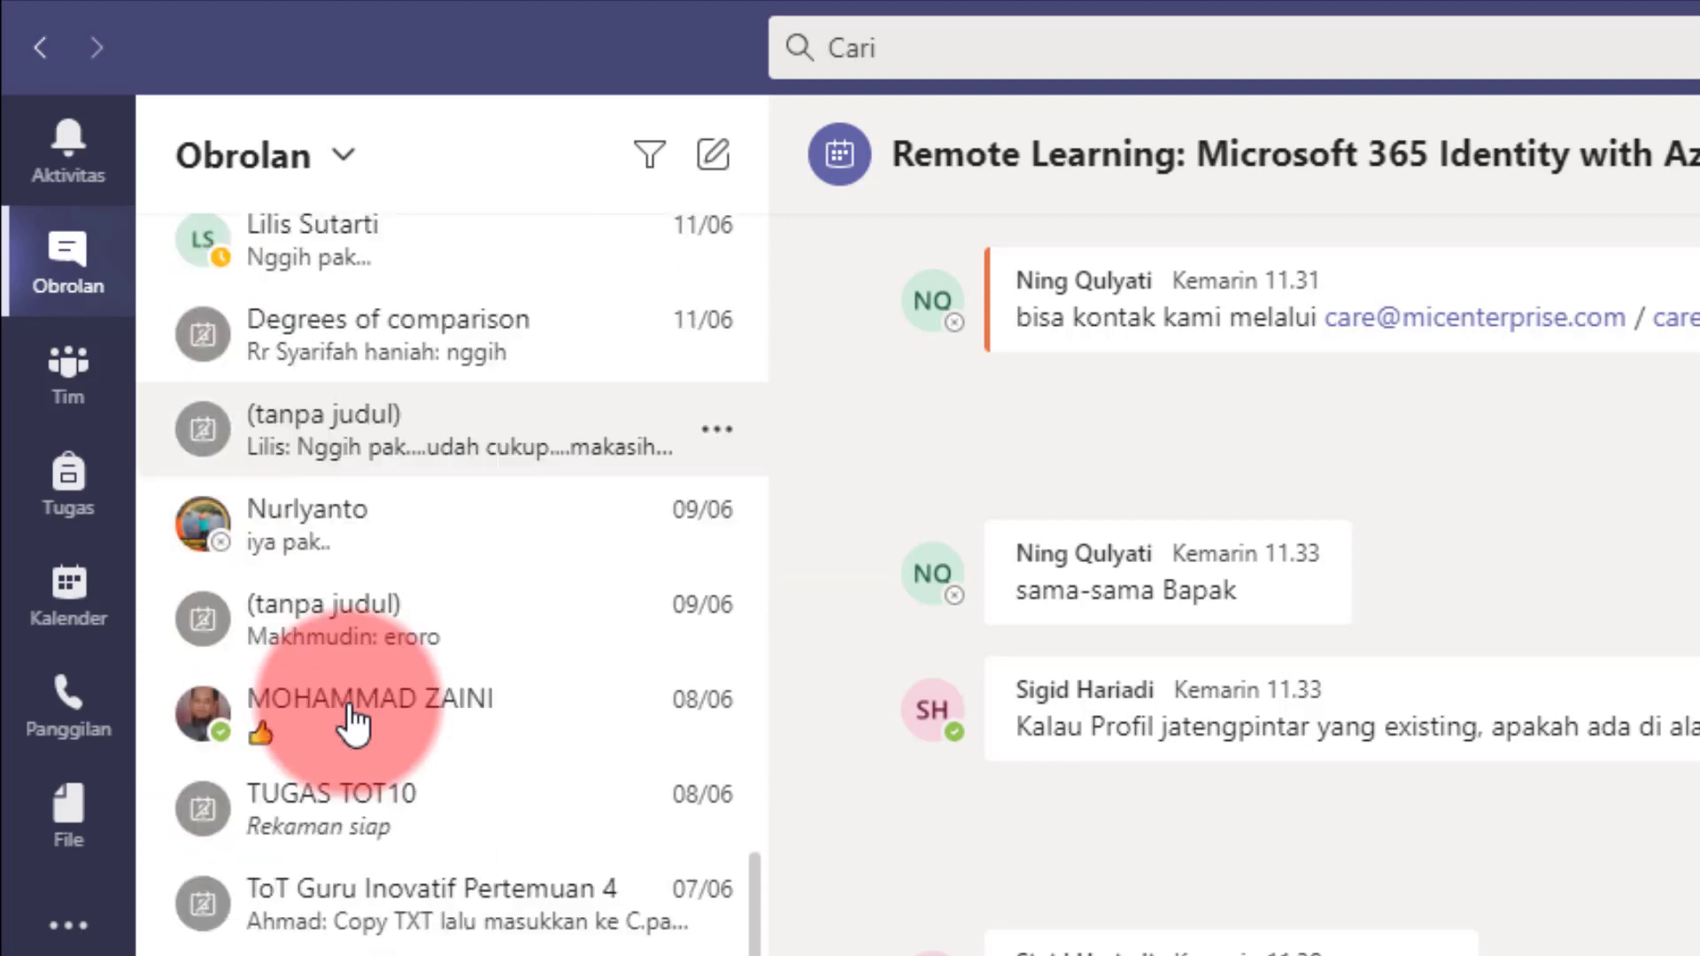
{"action": "scroll", "coordinate": [354, 718], "scroll_direction": "up", "scroll_amount": 20}
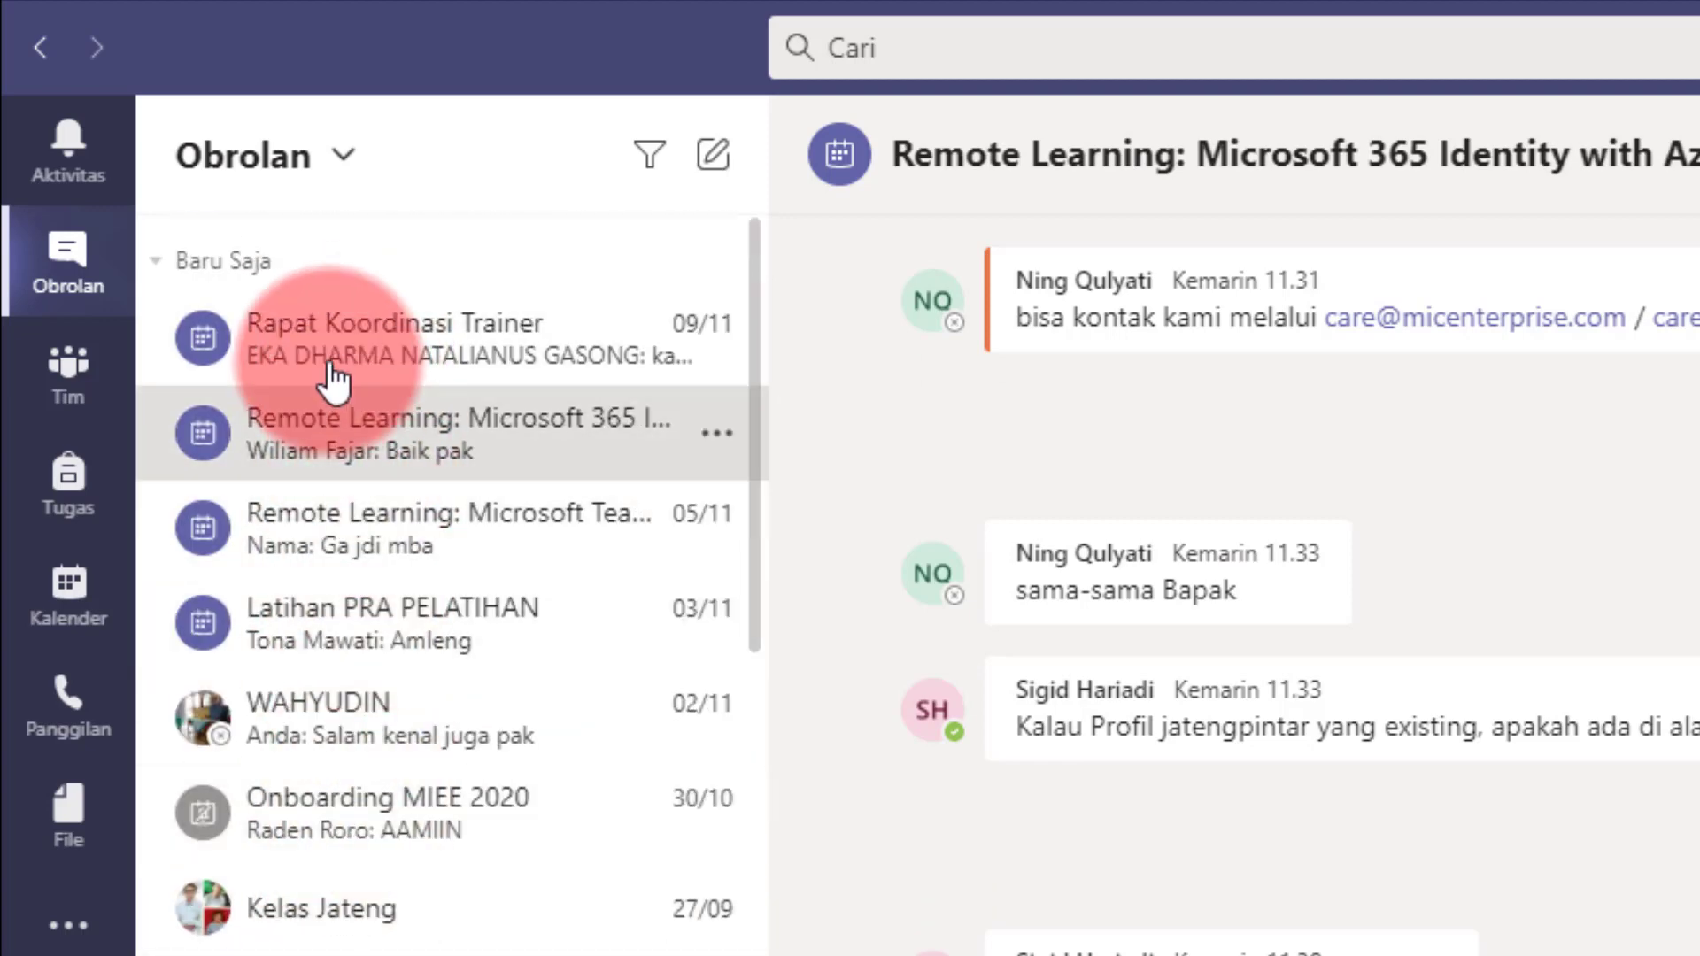
Collapse and expand the Baru Saja group in the chat list.
{"action": "left_click", "coordinate": [159, 262]}
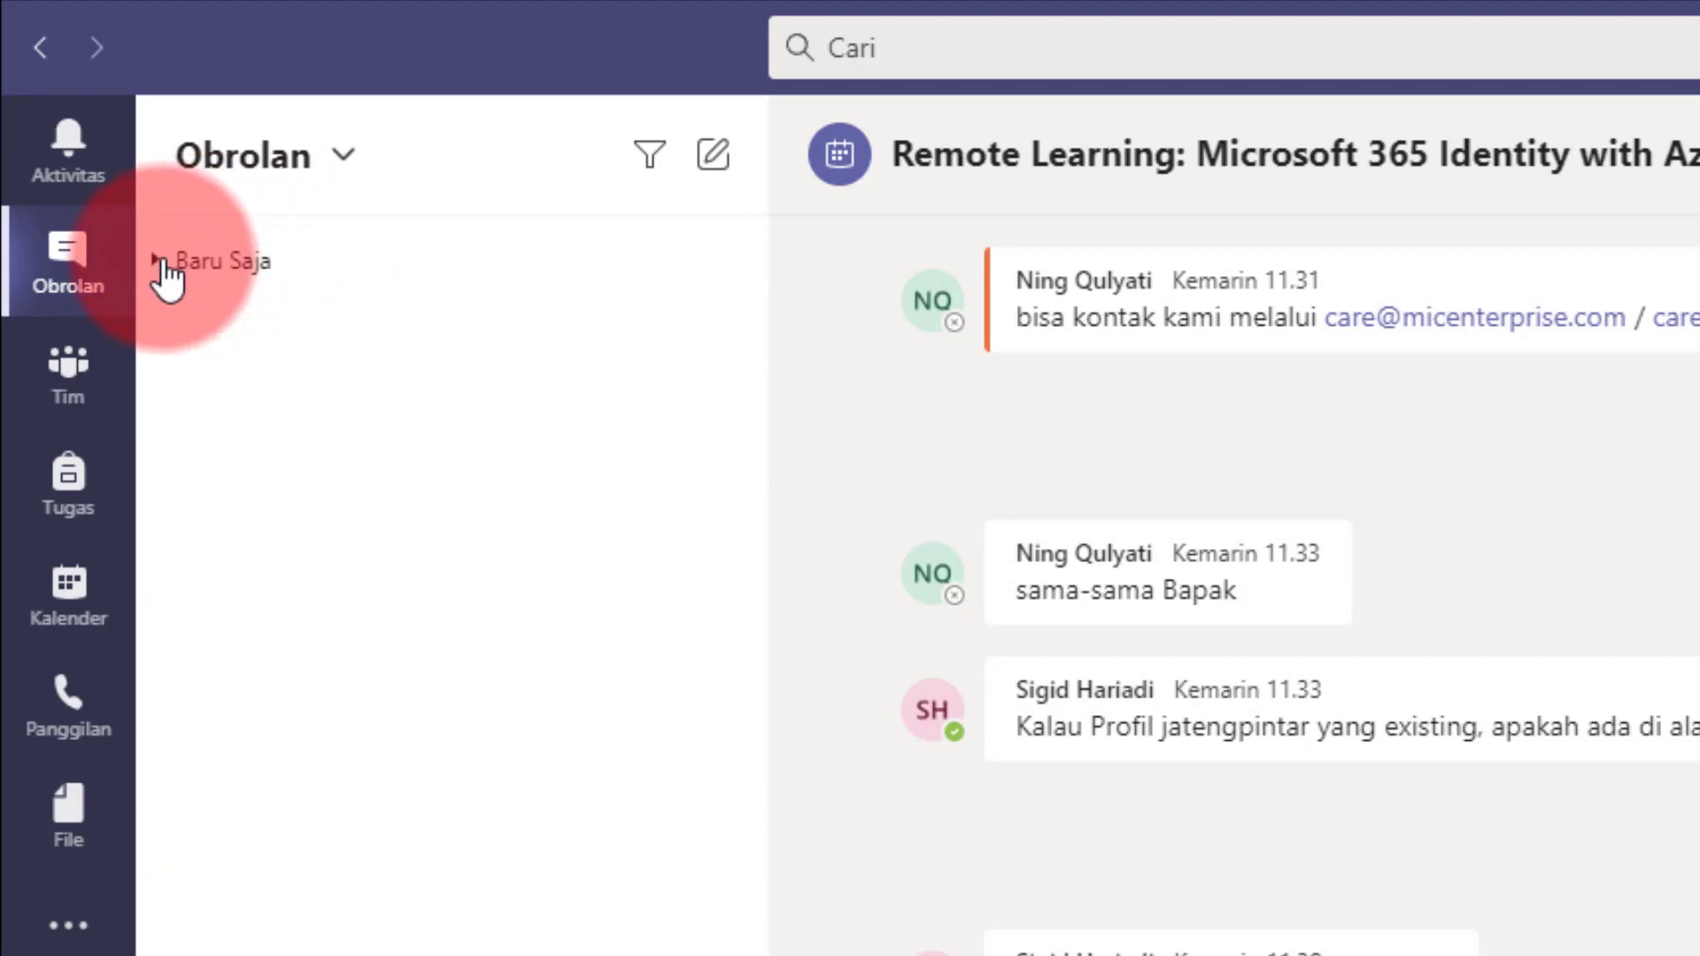
{"action": "left_click", "coordinate": [160, 262]}
{"action": "left_click", "coordinate": [160, 262]}
{"action": "left_click", "coordinate": [160, 262]}
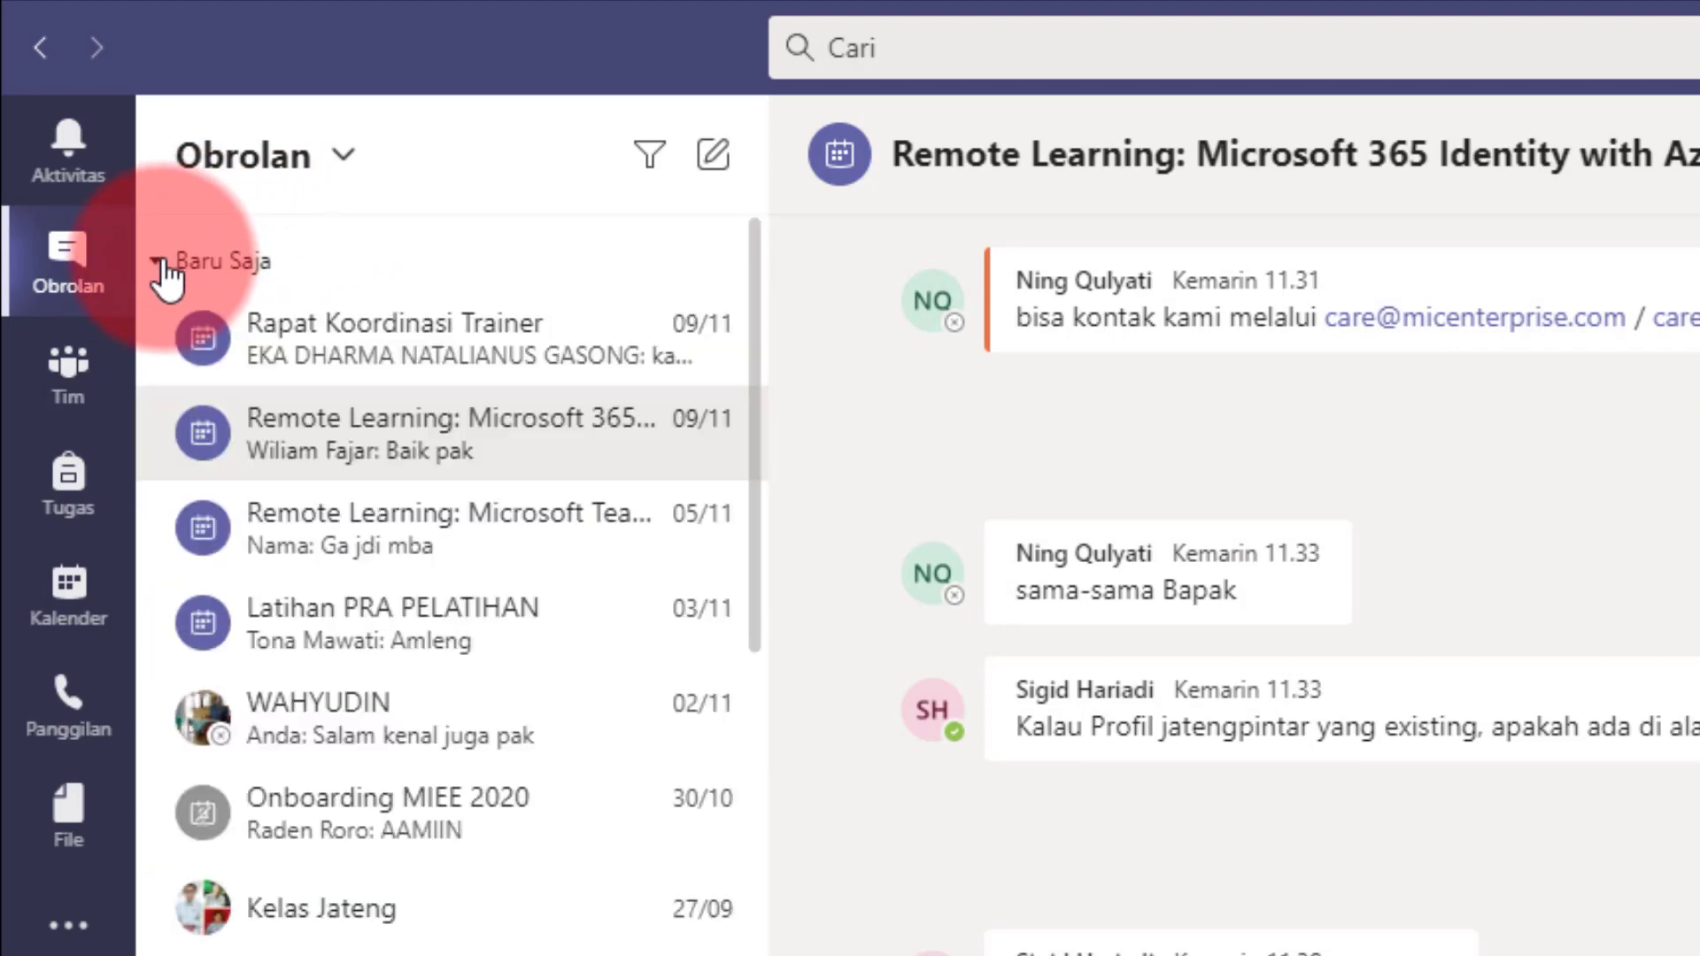
Switch the chat list to the Kontak view, then check the available views and keep Kontak.
{"action": "left_click", "coordinate": [345, 160]}
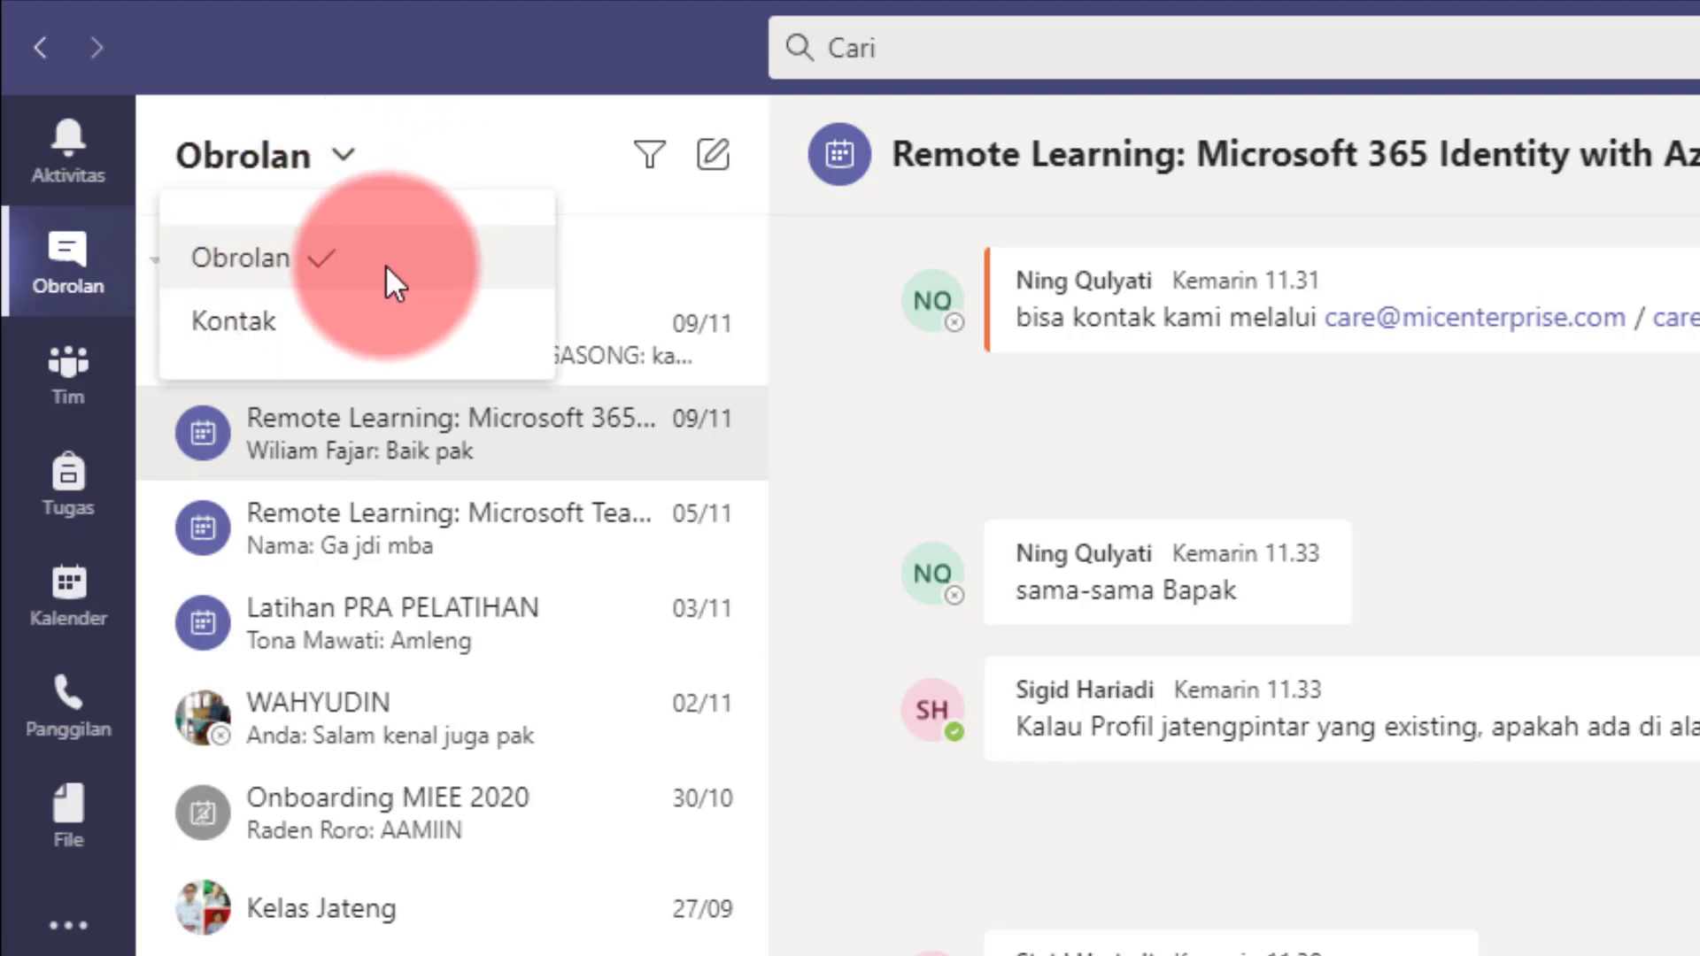
{"action": "left_click", "coordinate": [254, 324]}
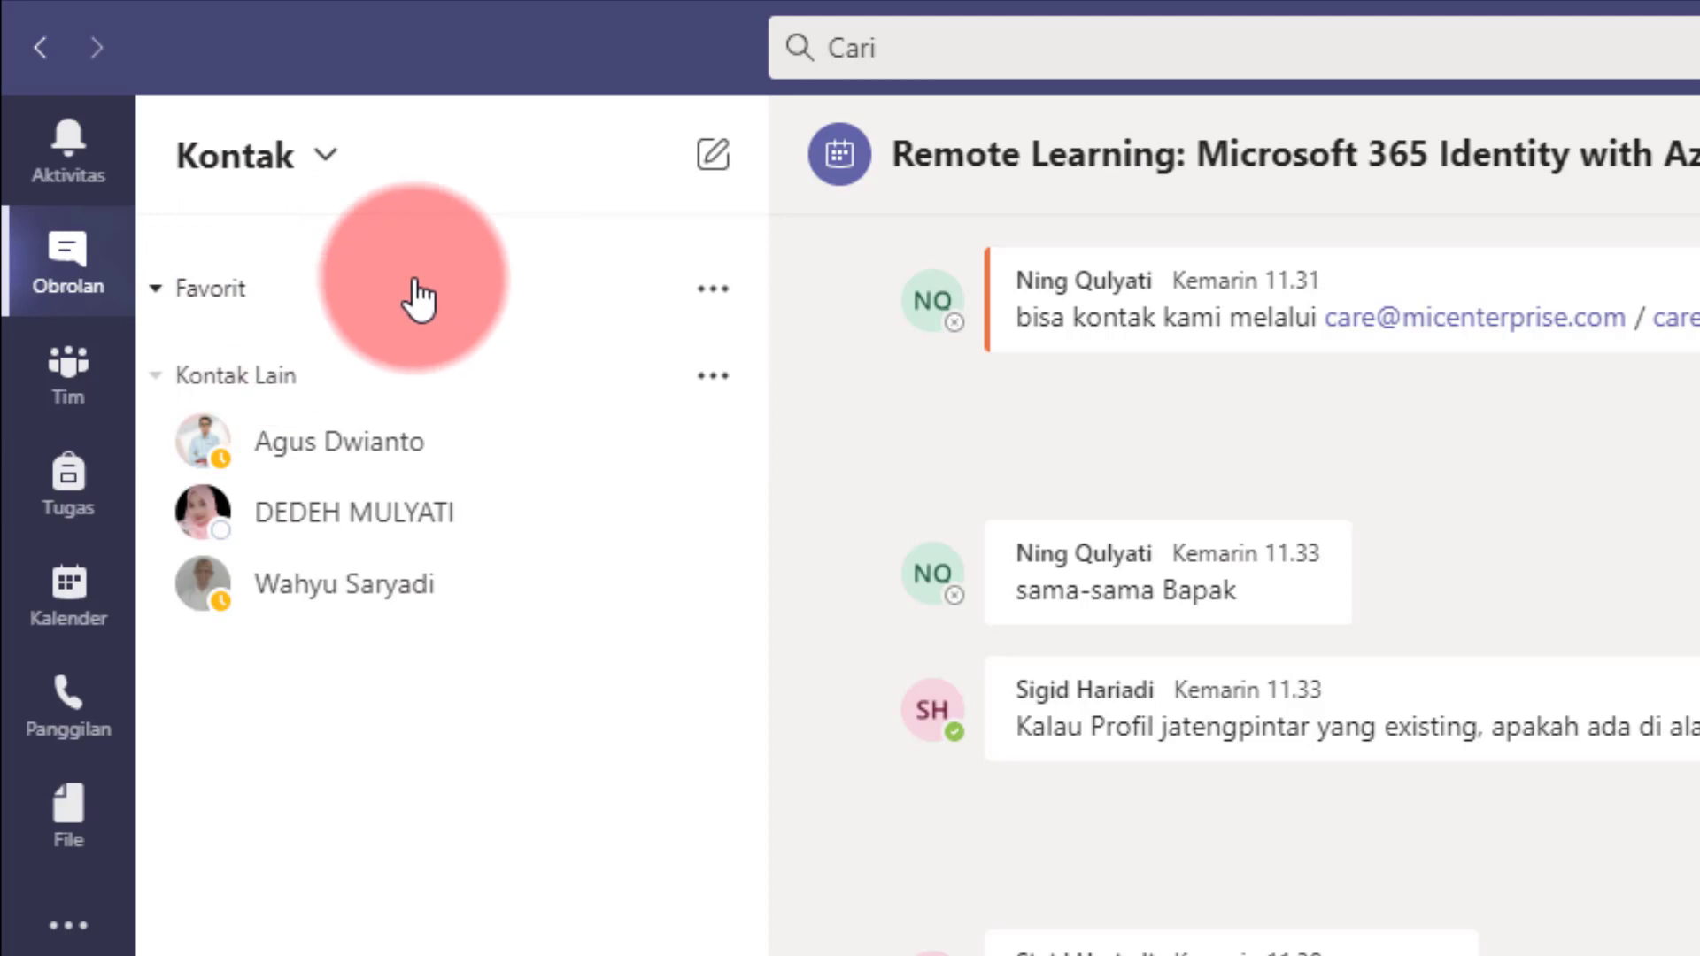
{"action": "left_click", "coordinate": [326, 156]}
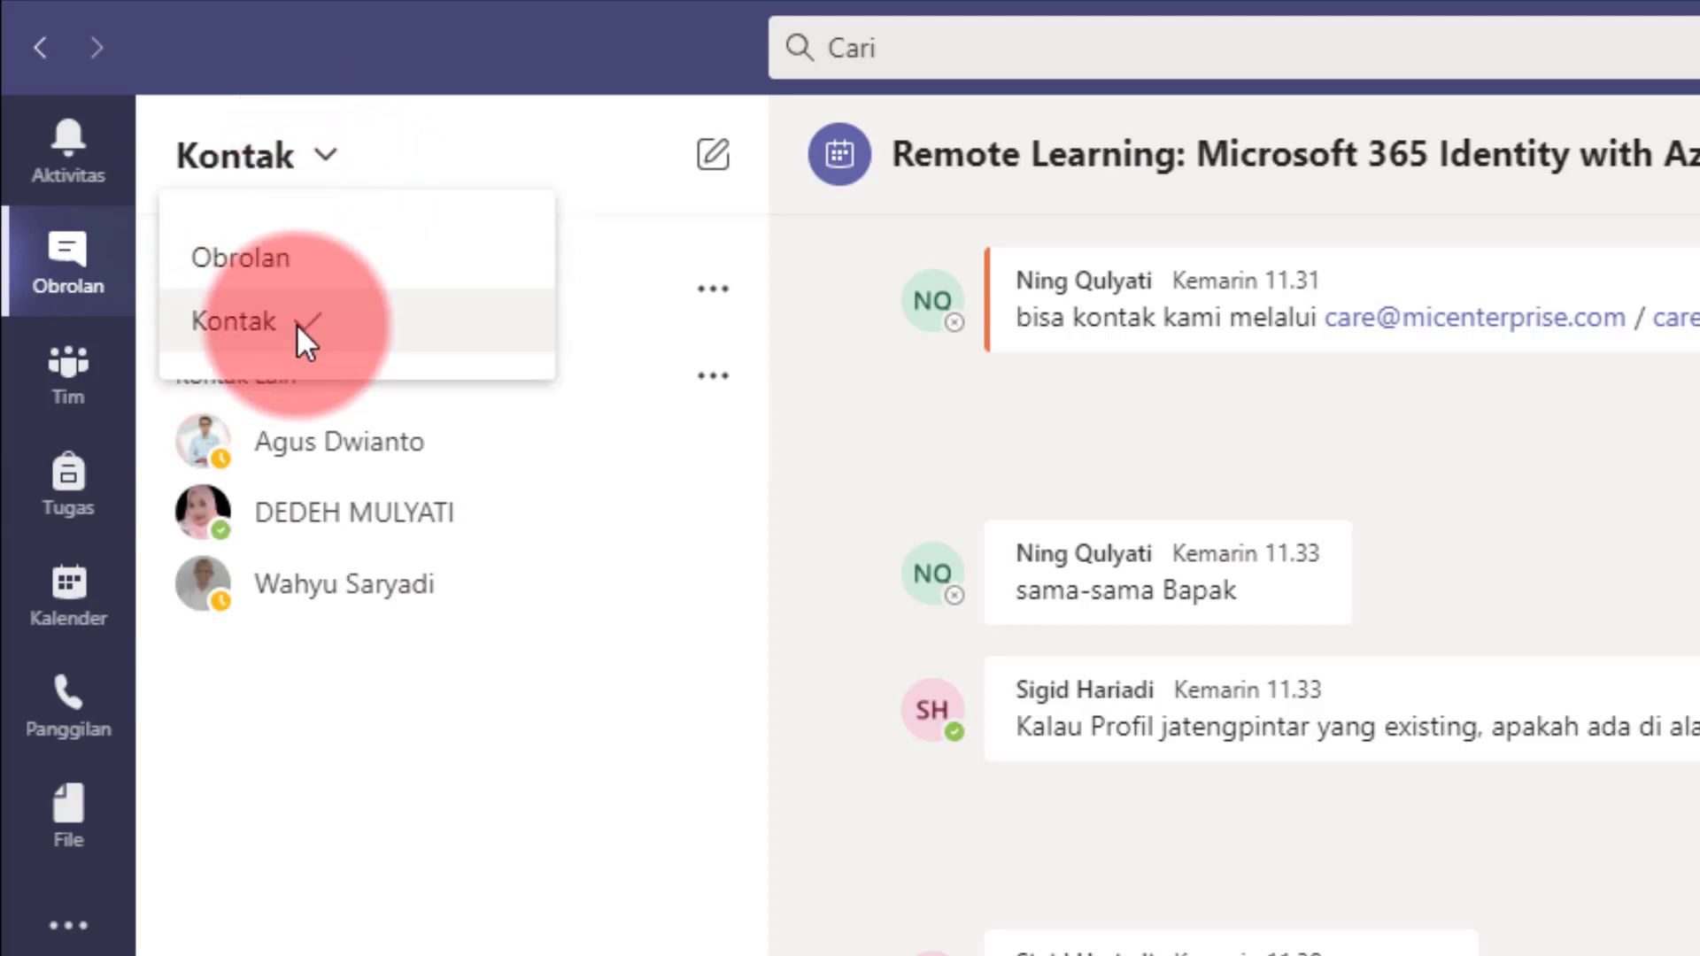
{"action": "left_click", "coordinate": [341, 681]}
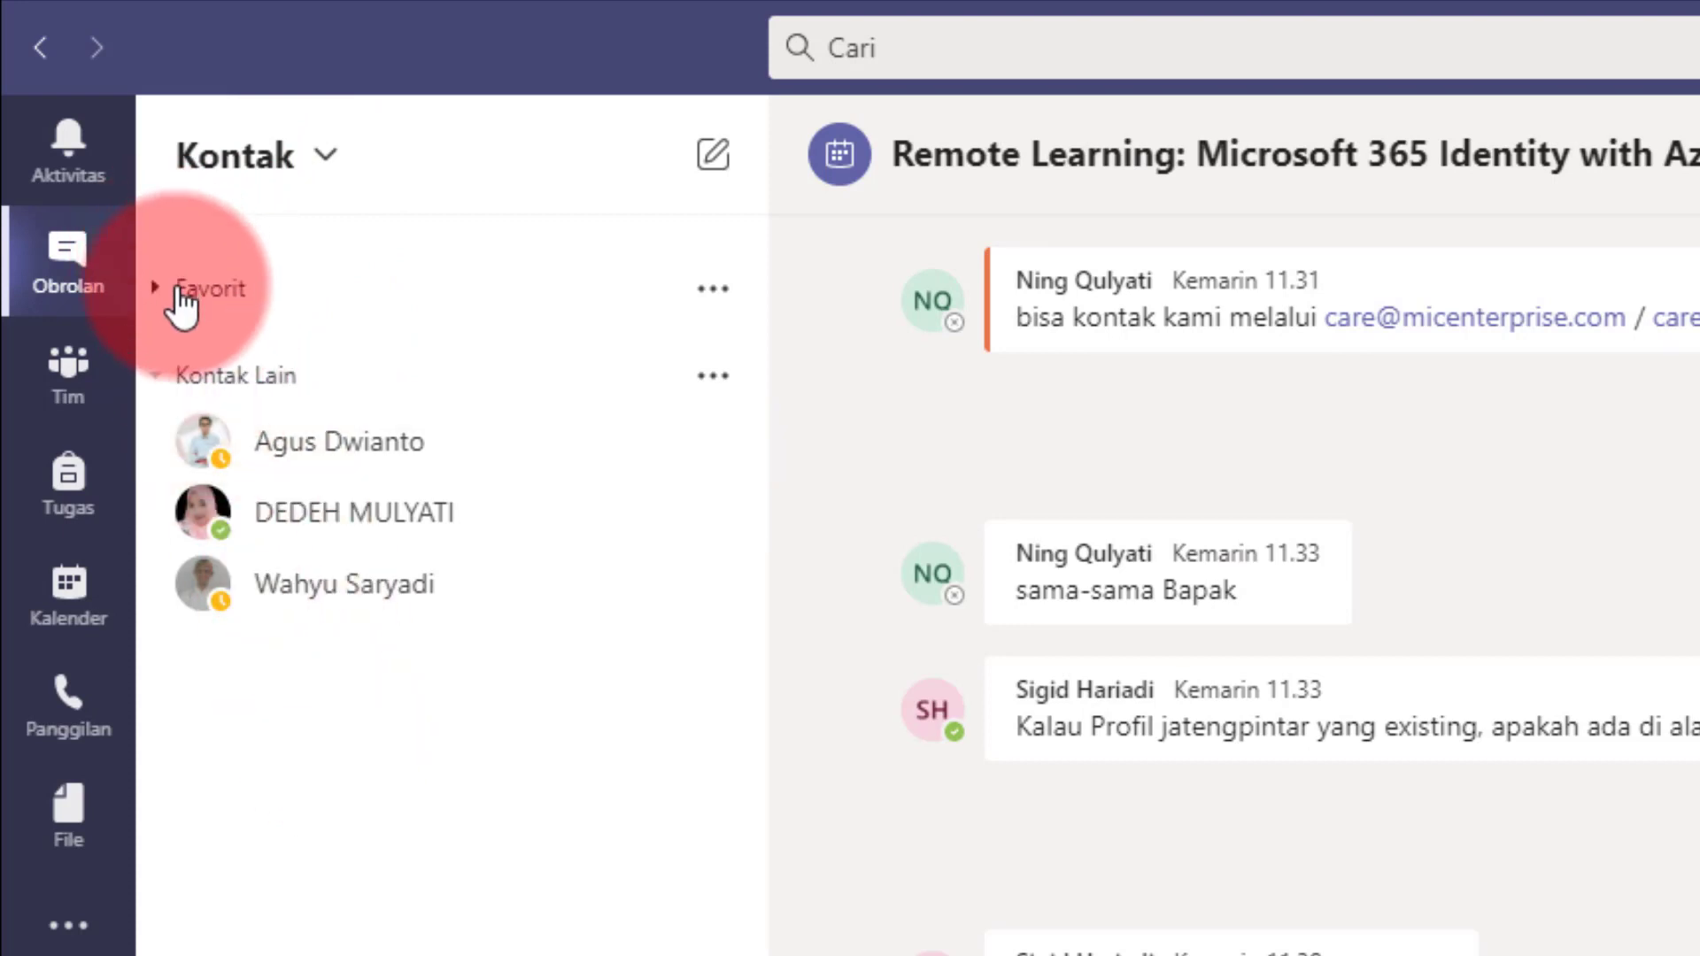
Switch the Kontak list back to the Obrolan view, then try the Belum dibaca chat filter and clear it.
{"action": "left_click", "coordinate": [327, 160]}
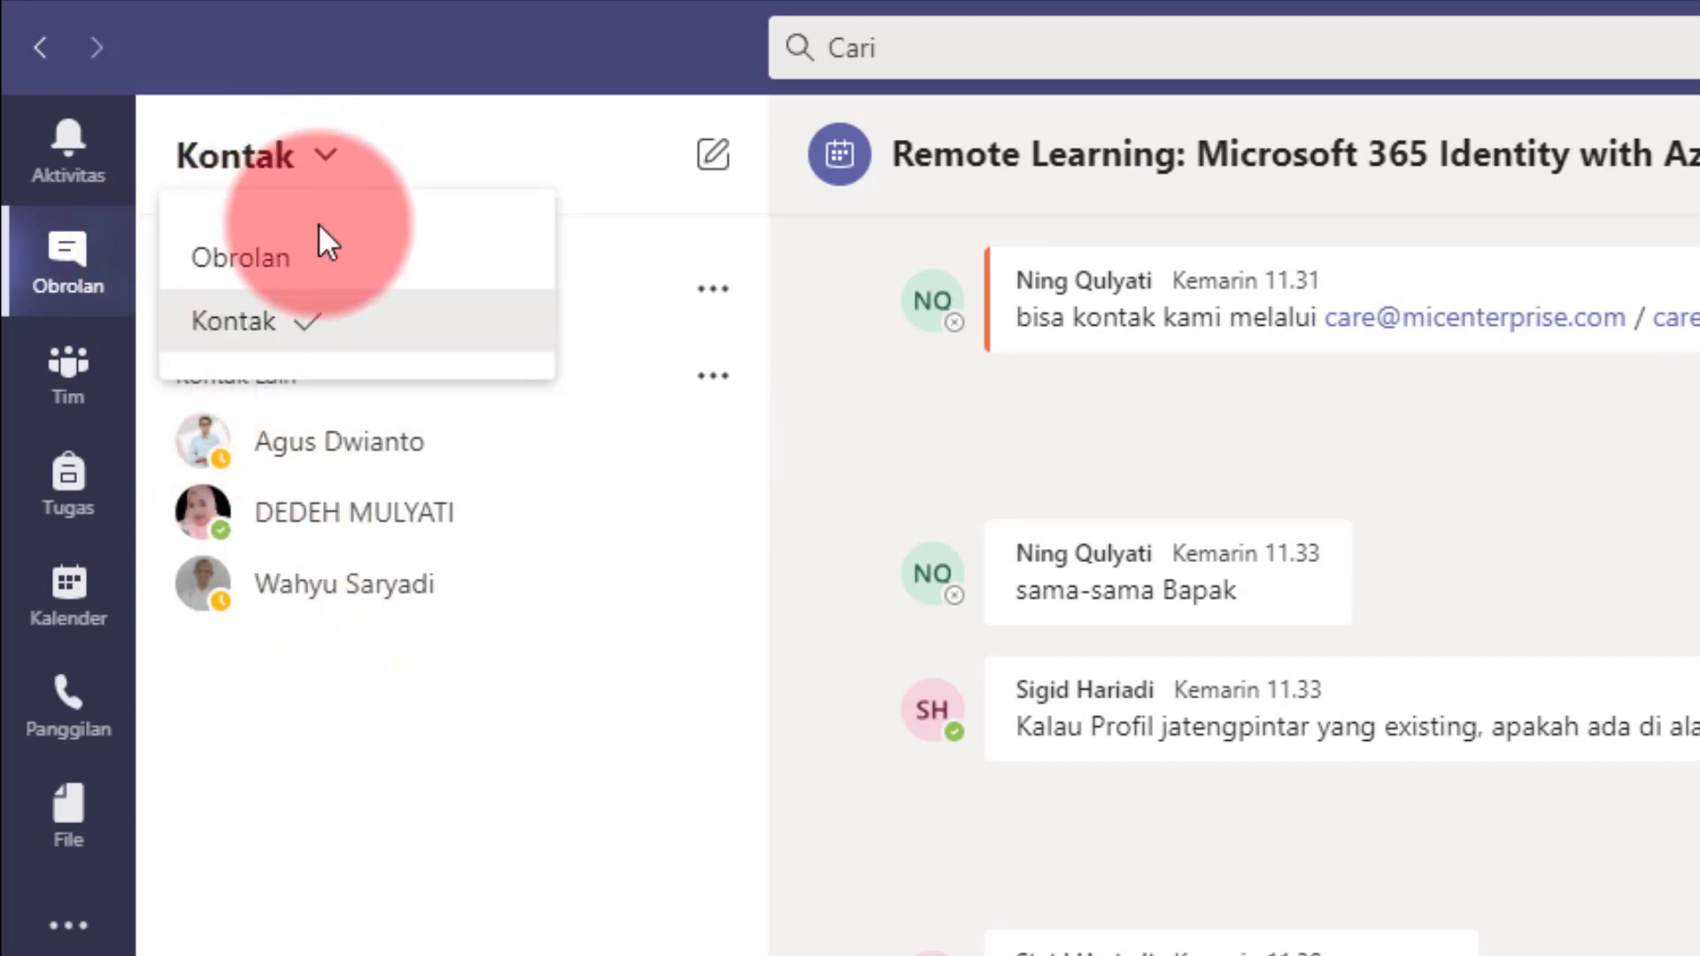
{"action": "left_click", "coordinate": [320, 255]}
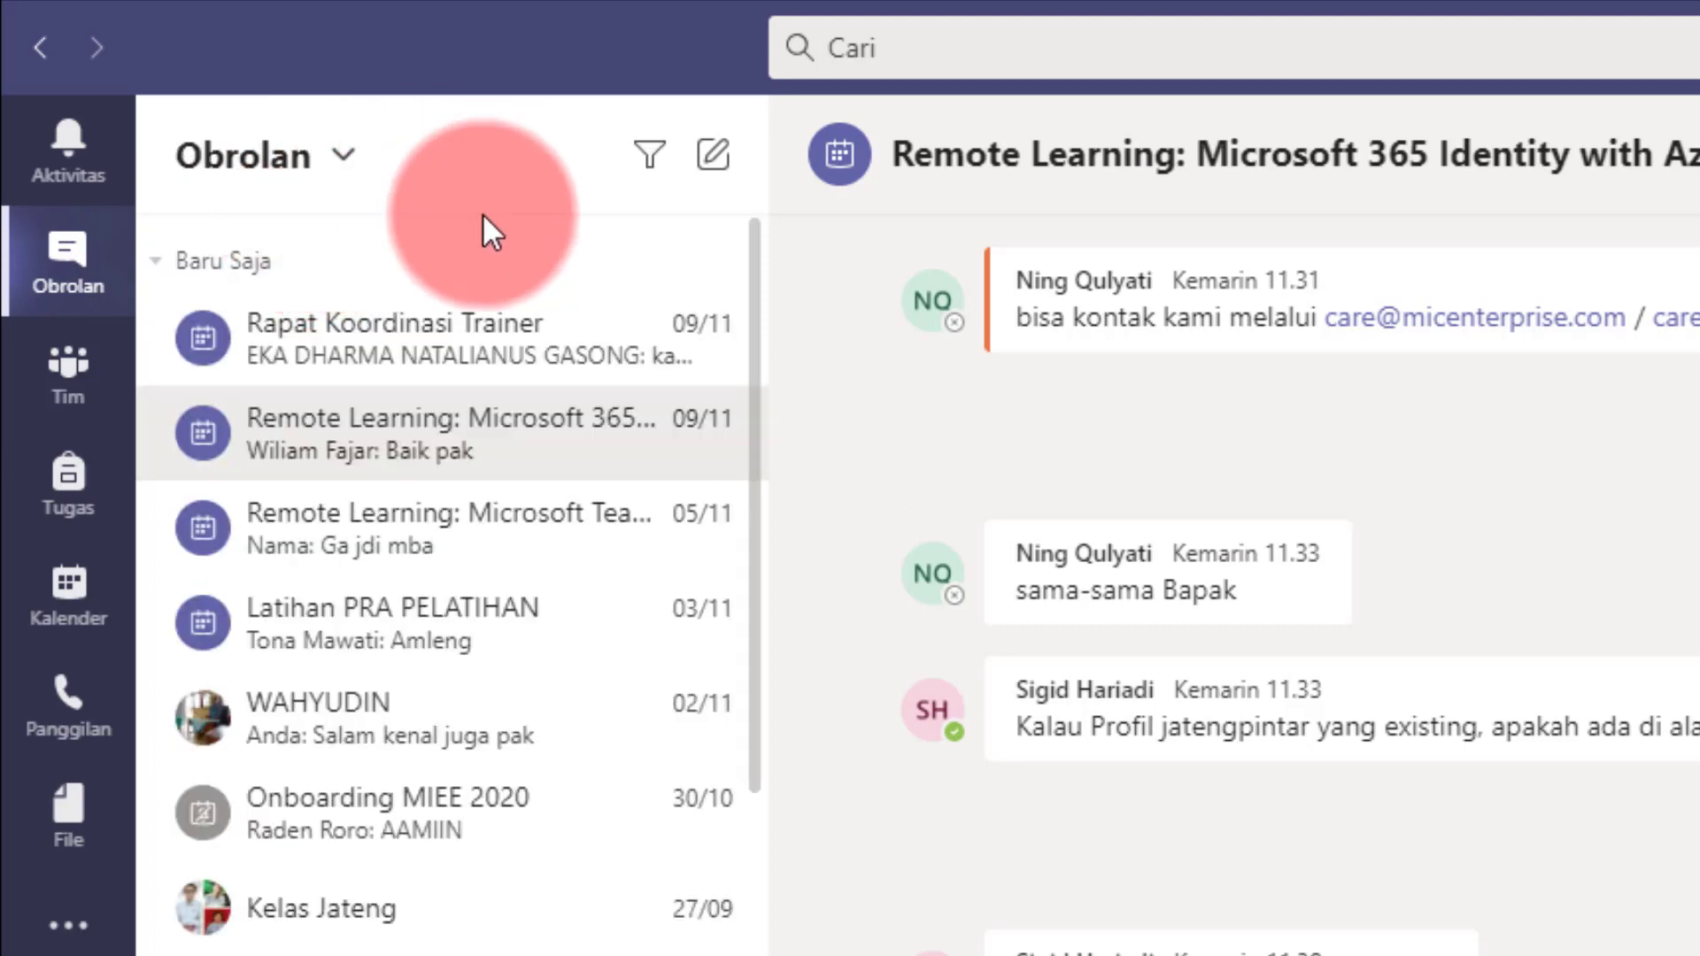
{"action": "left_click", "coordinate": [645, 159]}
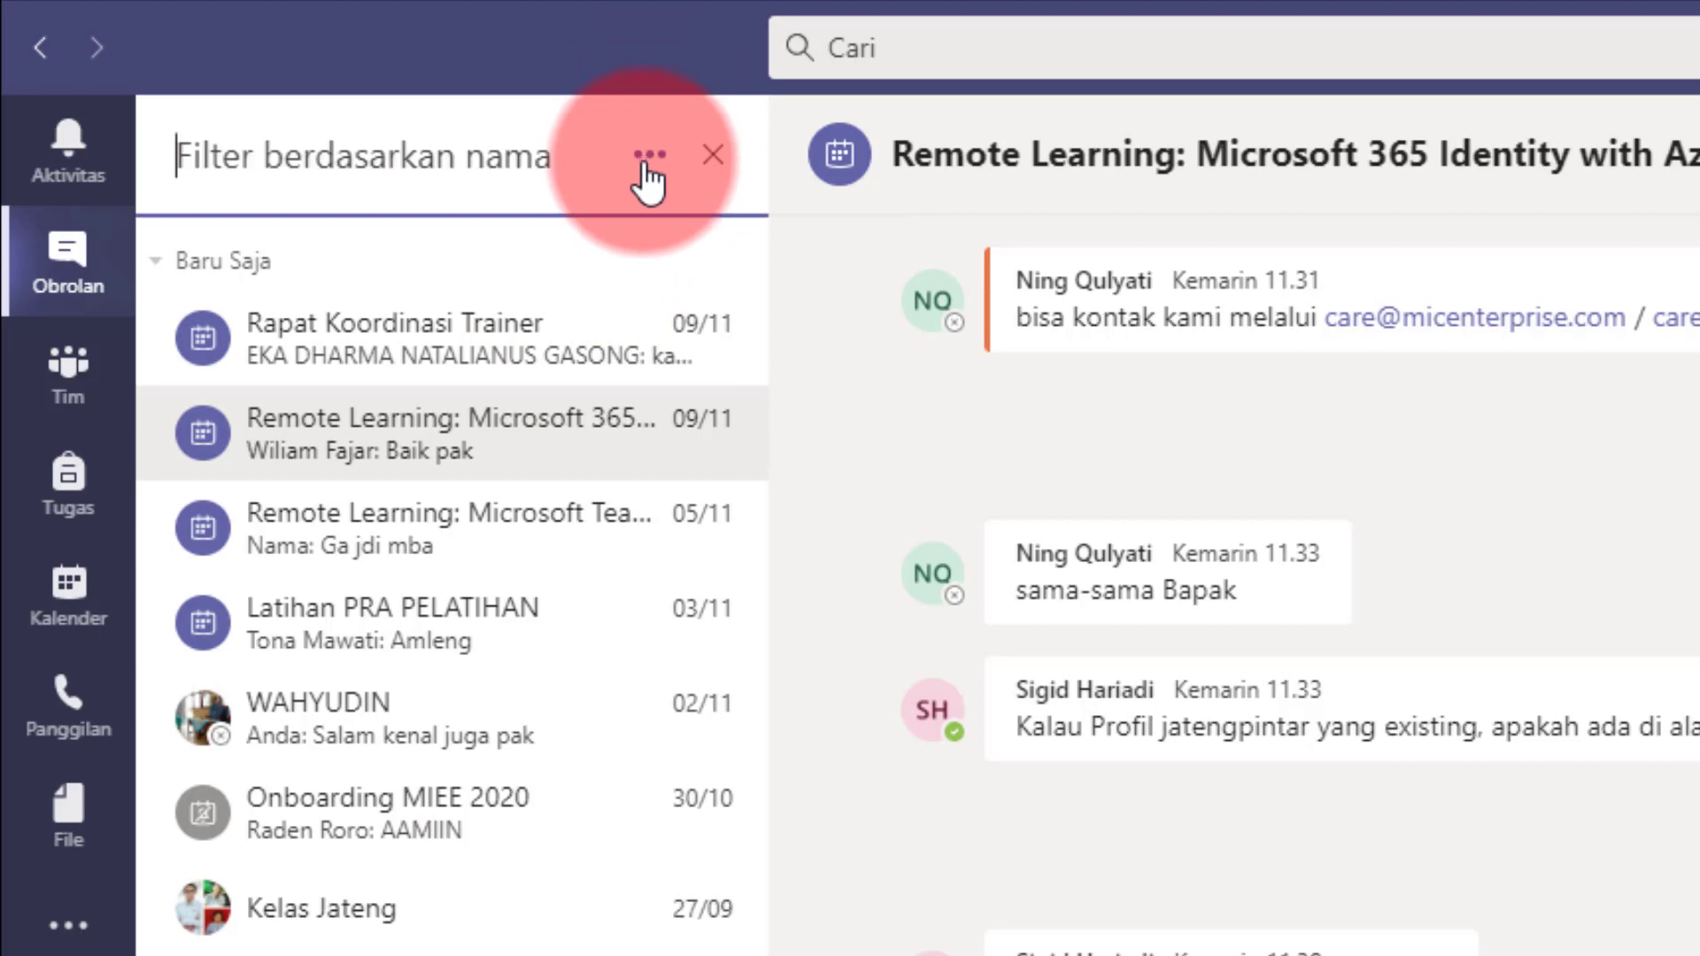
{"action": "left_click", "coordinate": [639, 160]}
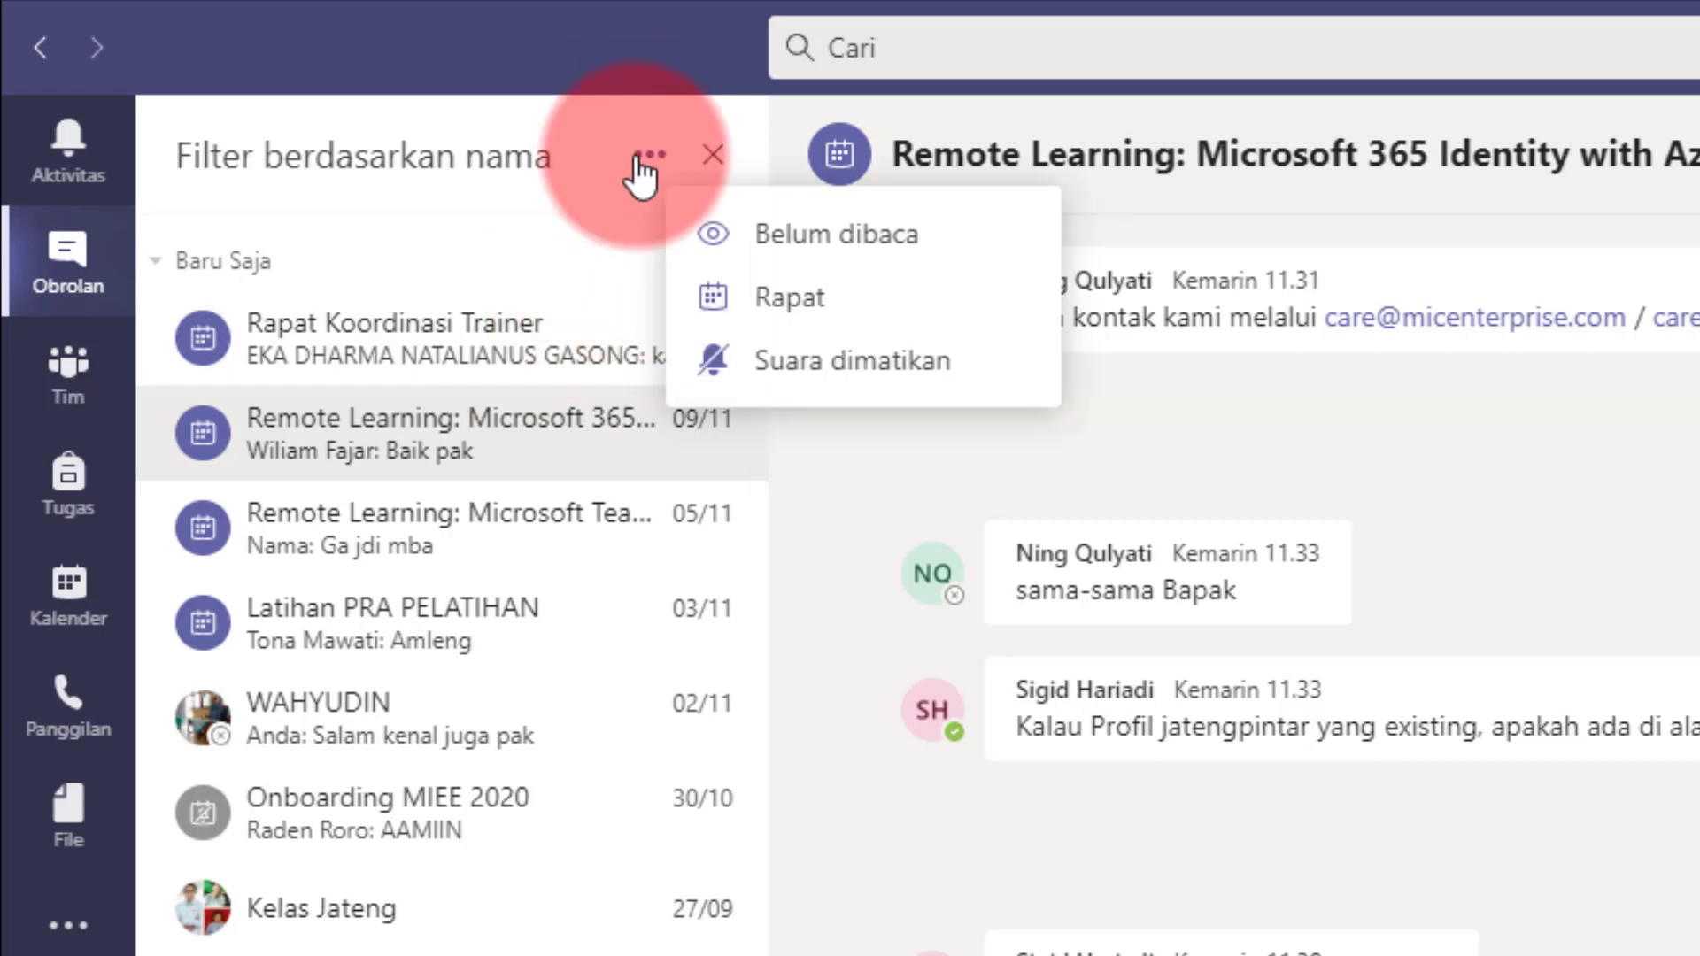
{"action": "left_click", "coordinate": [808, 237]}
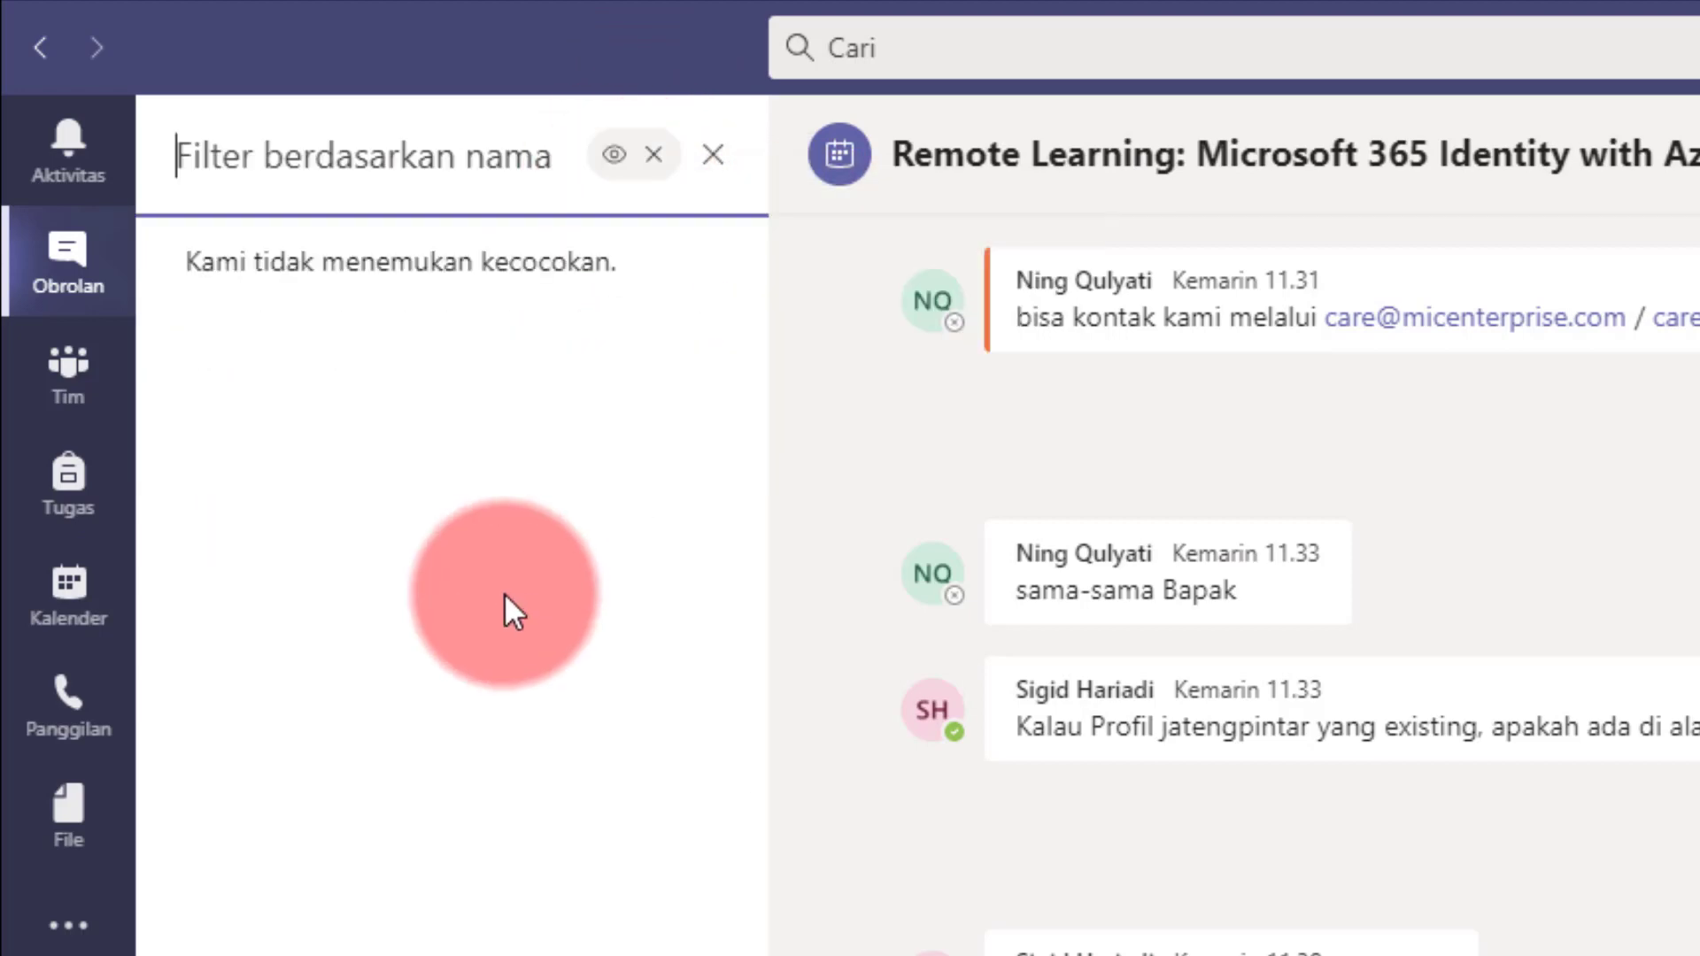
{"action": "left_click", "coordinate": [651, 158]}
Filter the chats by Rapat, browse the meeting chats, then remove and close the filter.
{"action": "left_click", "coordinate": [648, 159]}
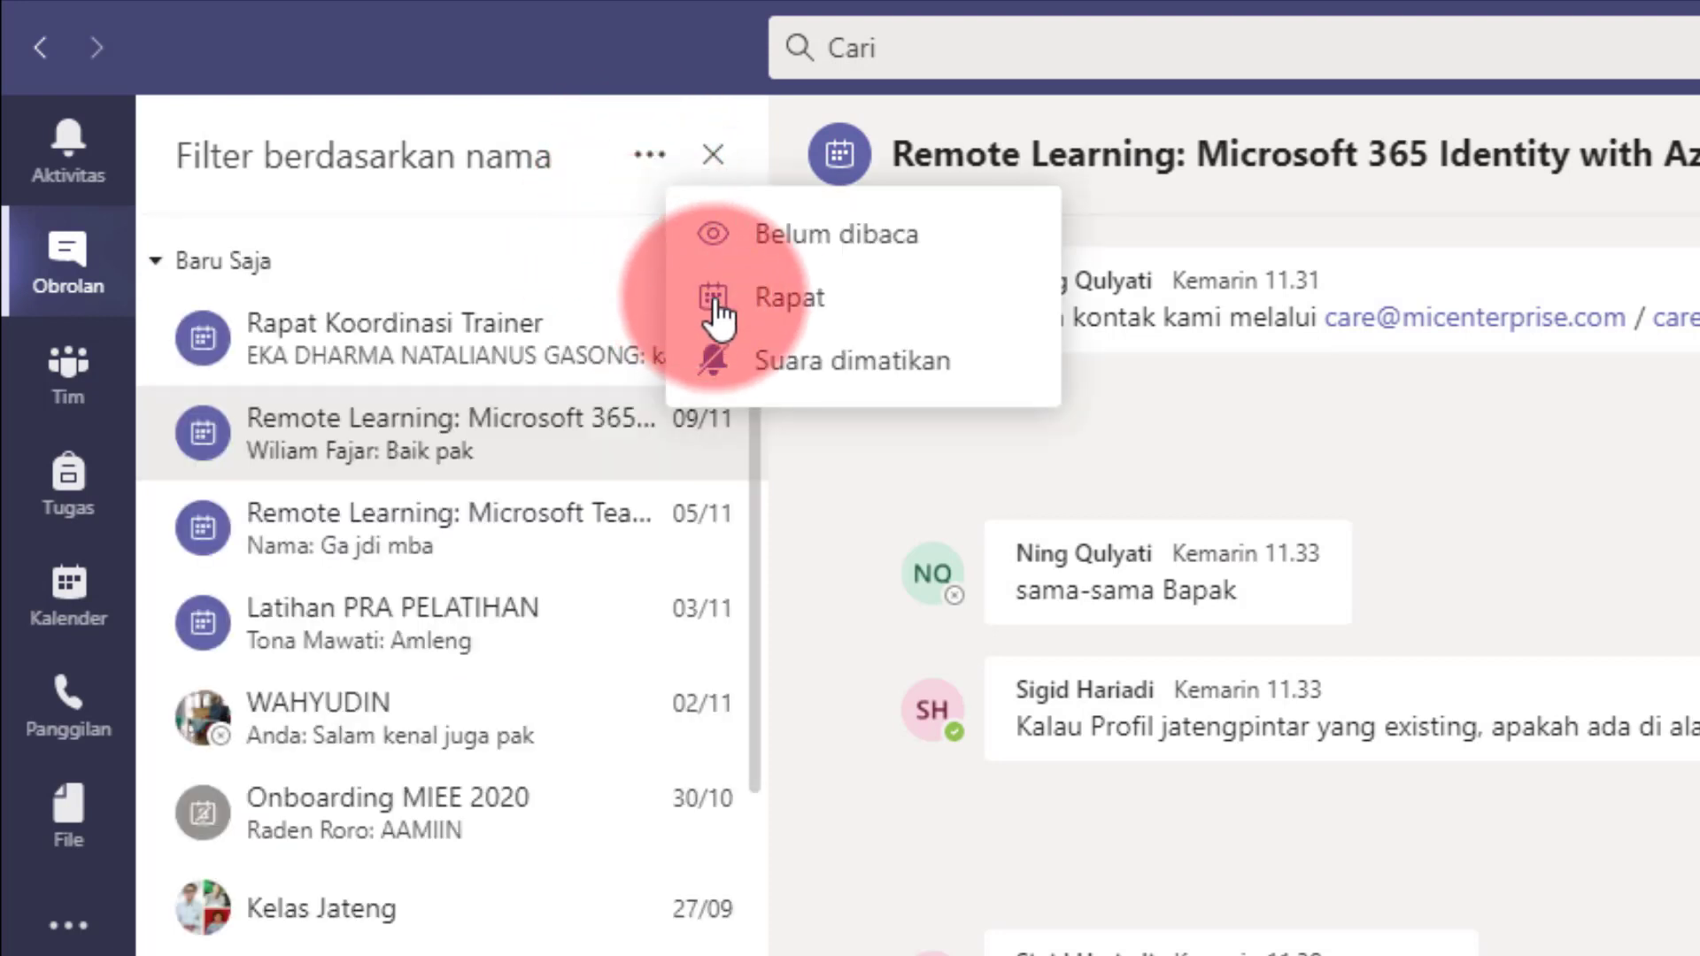
{"action": "left_click", "coordinate": [800, 318]}
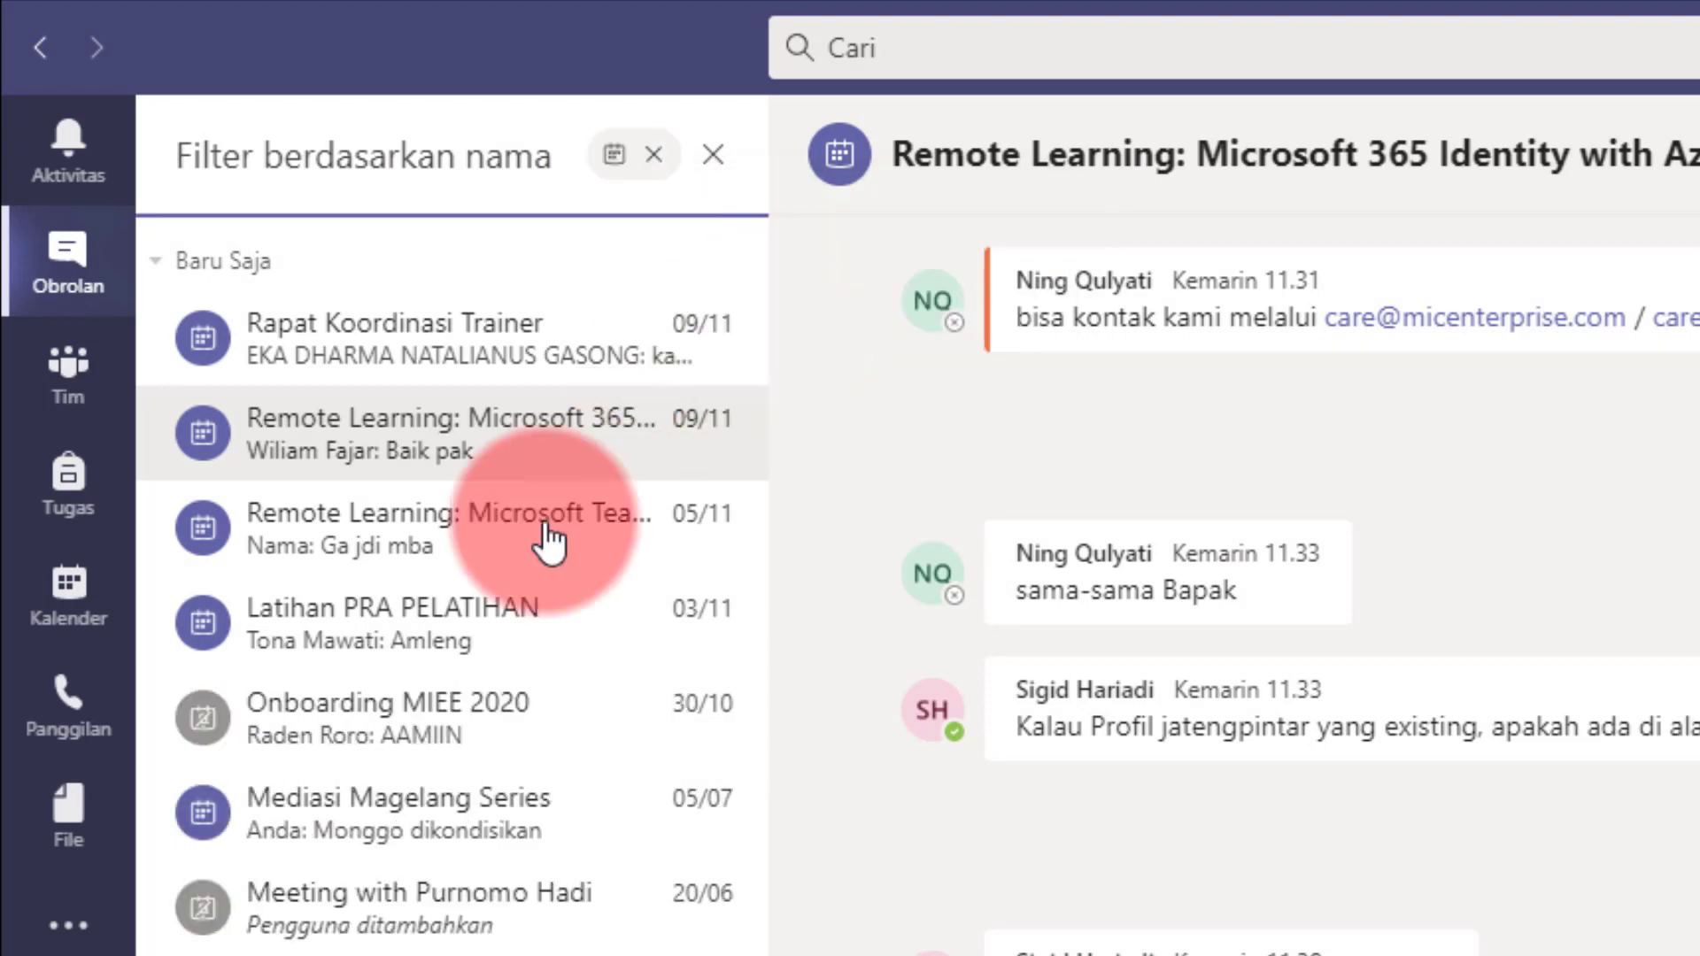
{"action": "scroll", "coordinate": [432, 725], "scroll_direction": "down", "scroll_amount": 2}
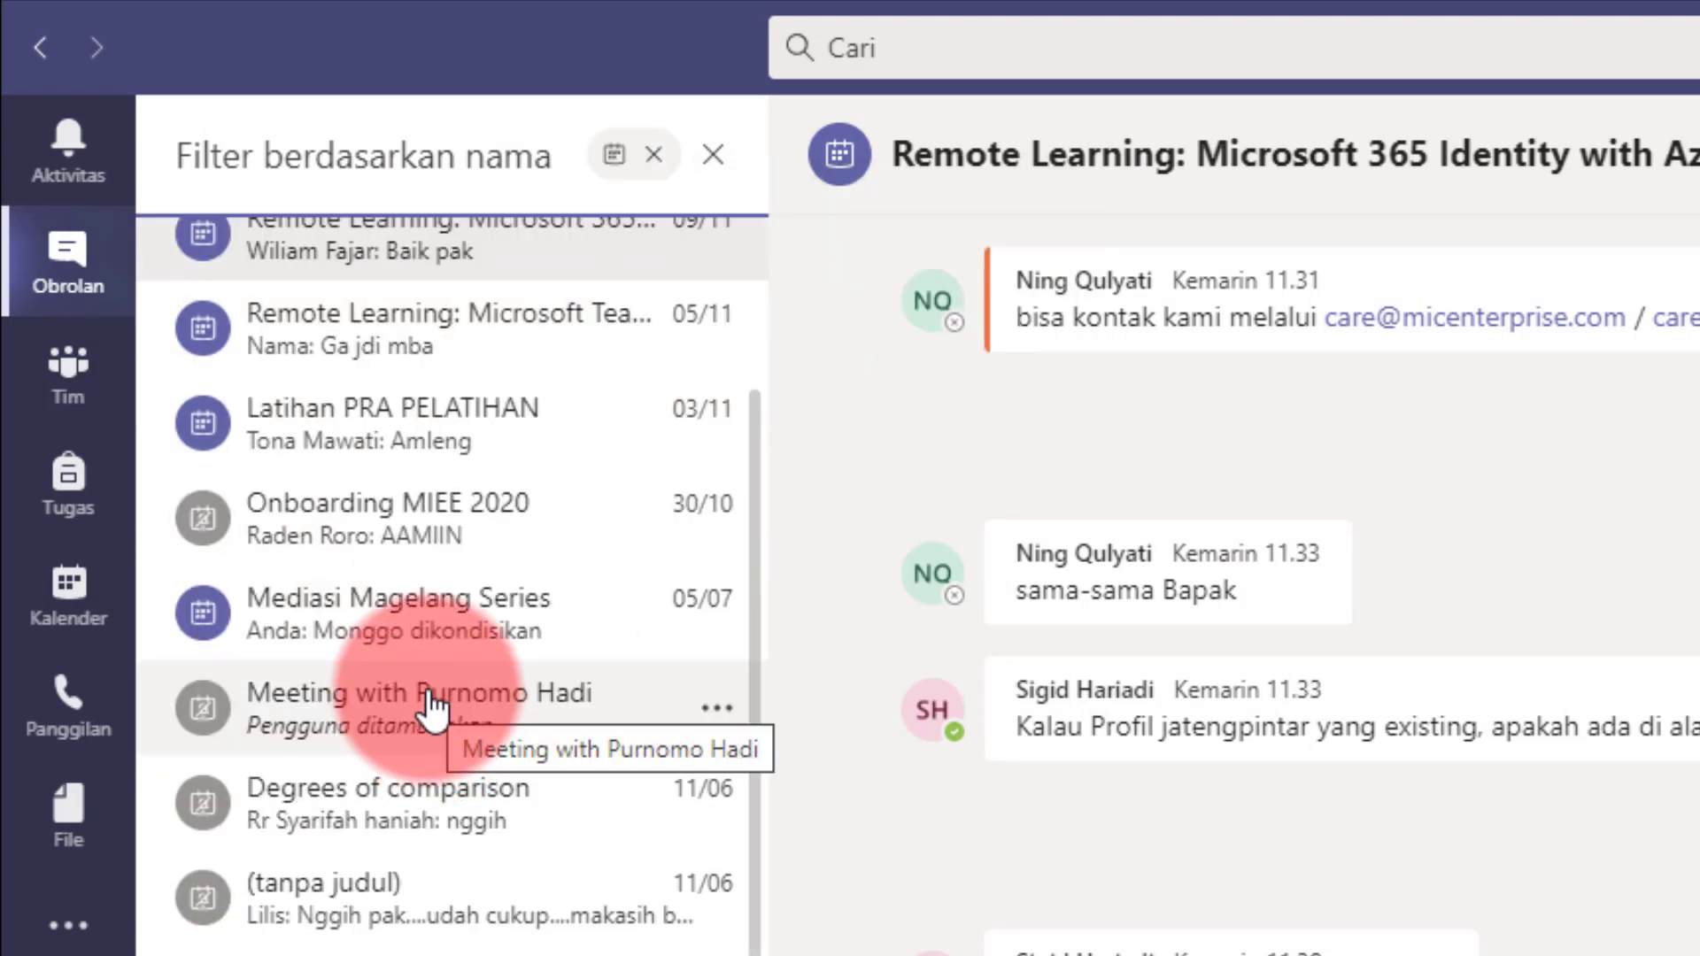
{"action": "scroll", "coordinate": [432, 706], "scroll_direction": "up", "scroll_amount": 2}
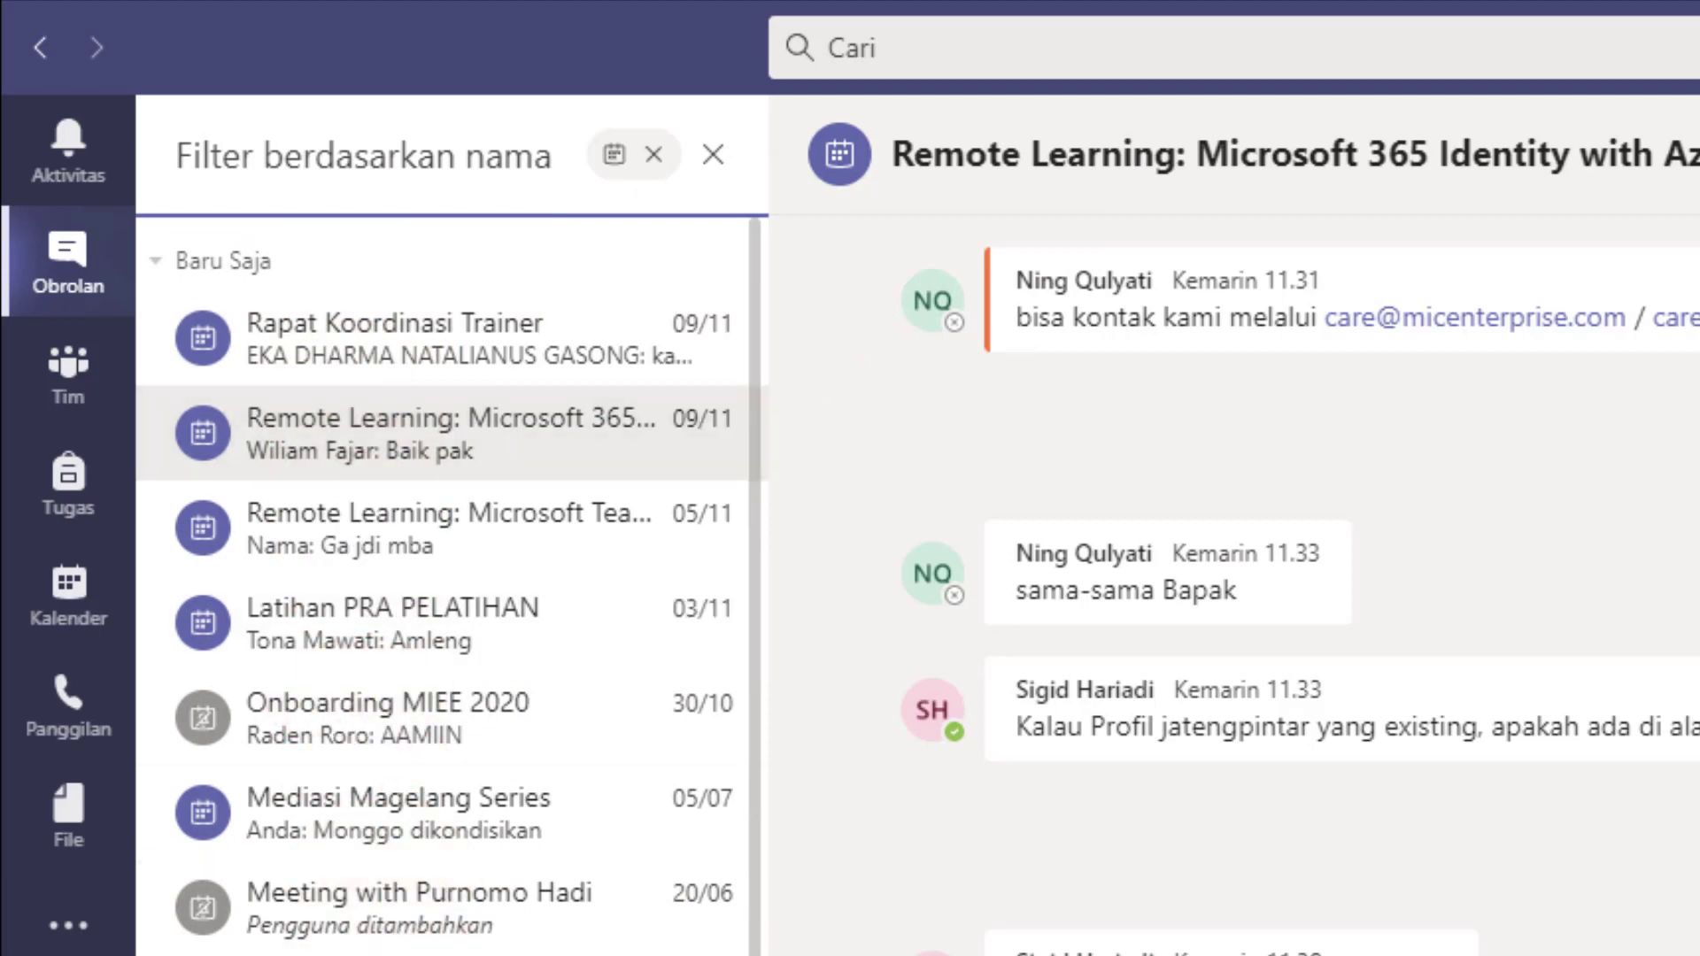
{"action": "left_click", "coordinate": [653, 158]}
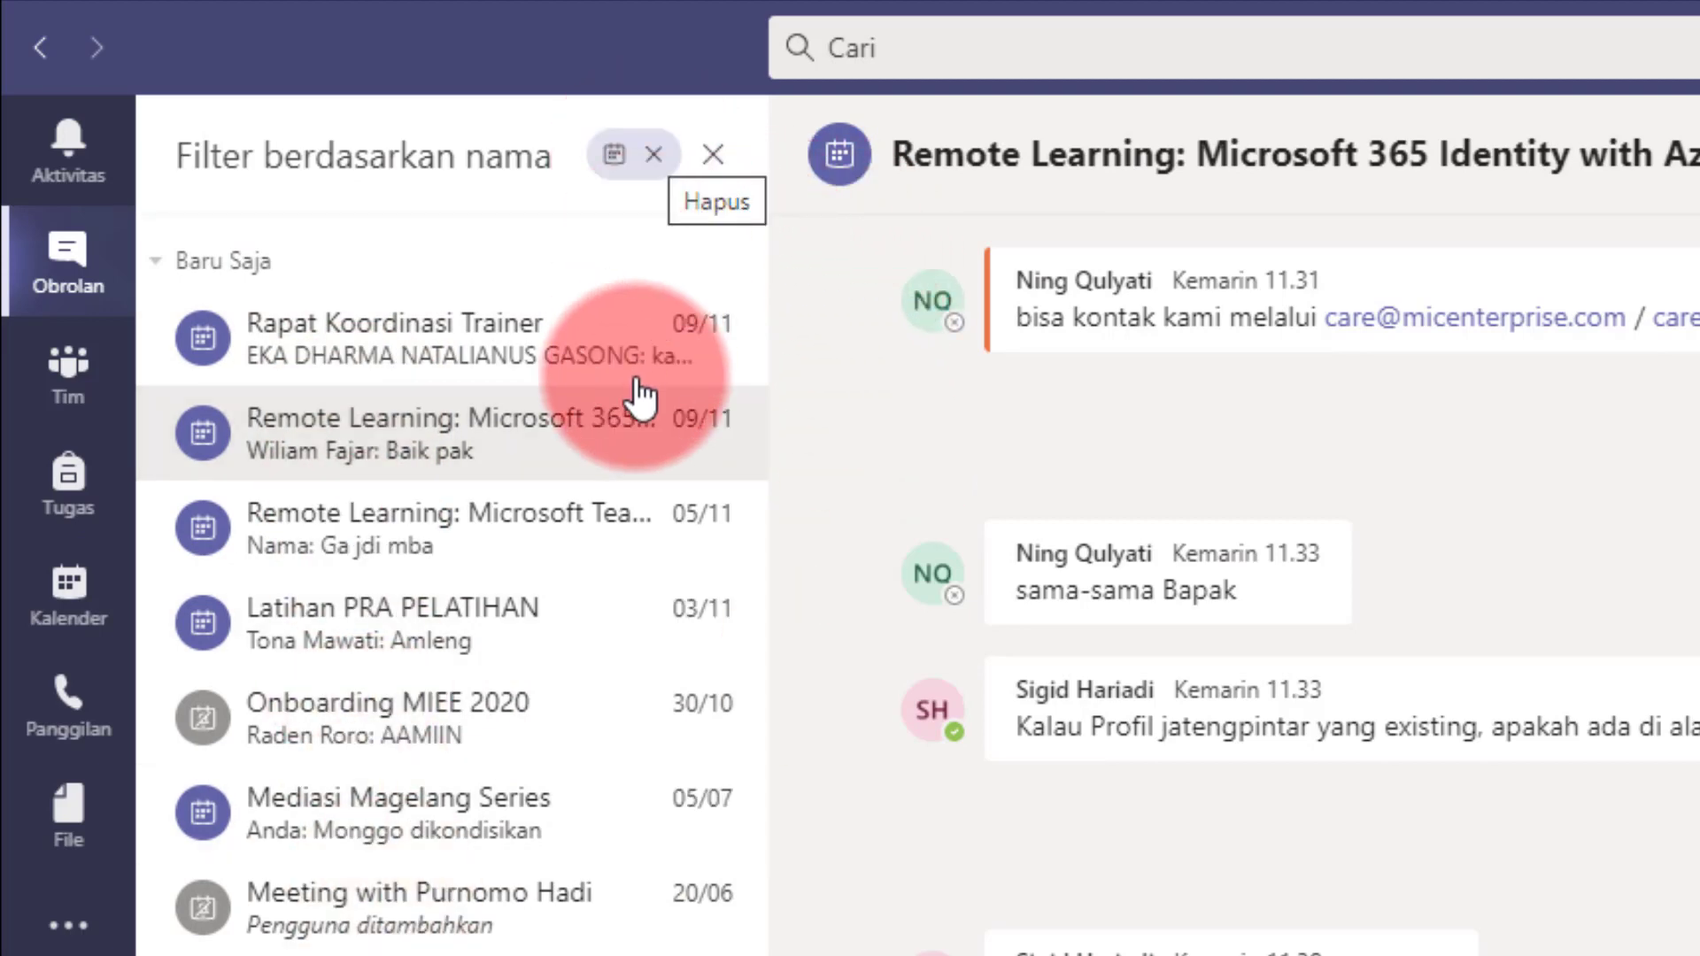
{"action": "left_click", "coordinate": [713, 157]}
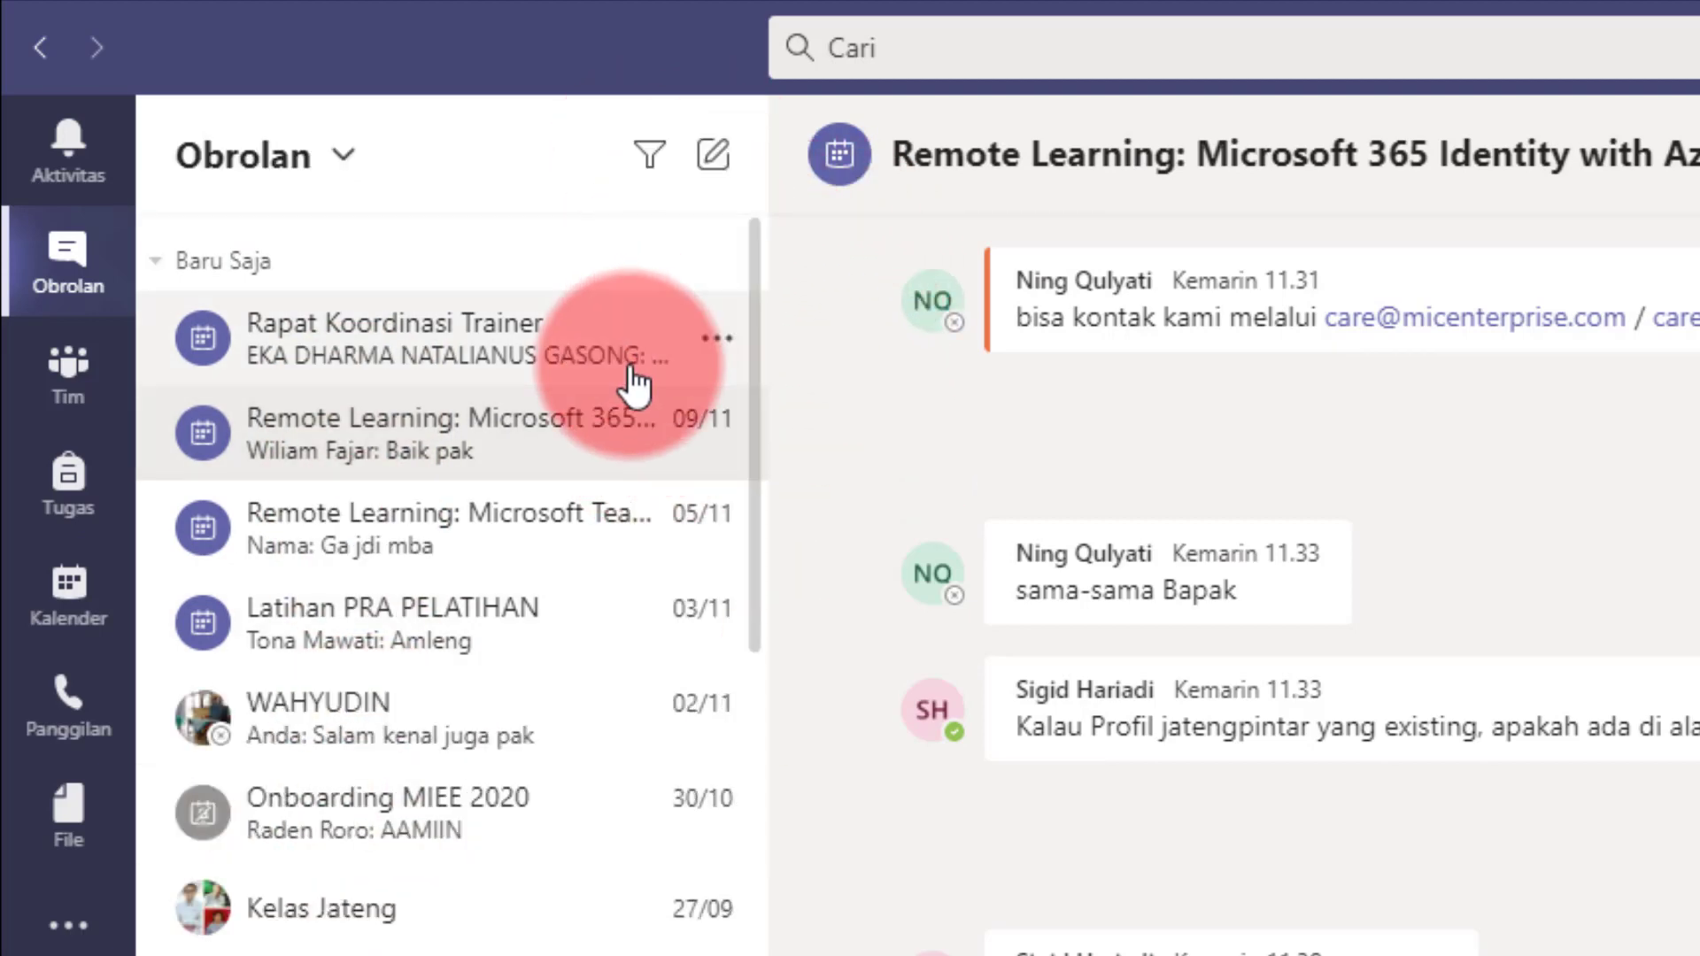
Start a new chat with a contact found by name and send a message beginning "selamat pagi ibu...mencoba chat untuk demo".
{"action": "left_click", "coordinate": [714, 158]}
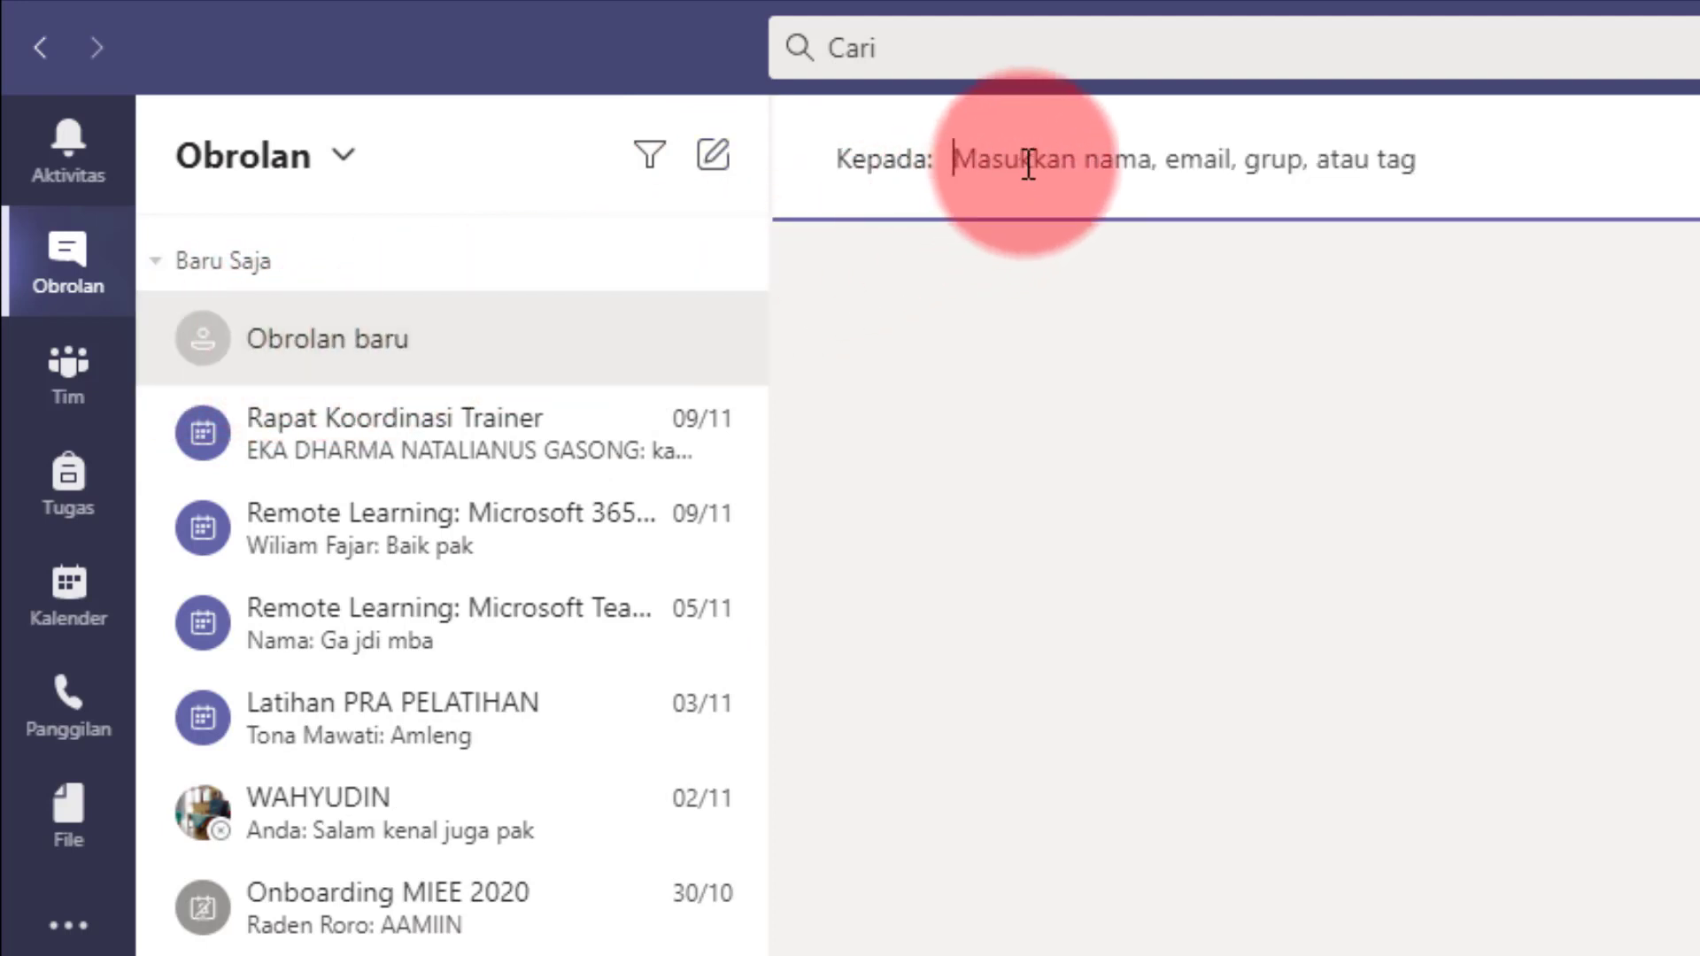
{"action": "type", "text": "Nurha"}
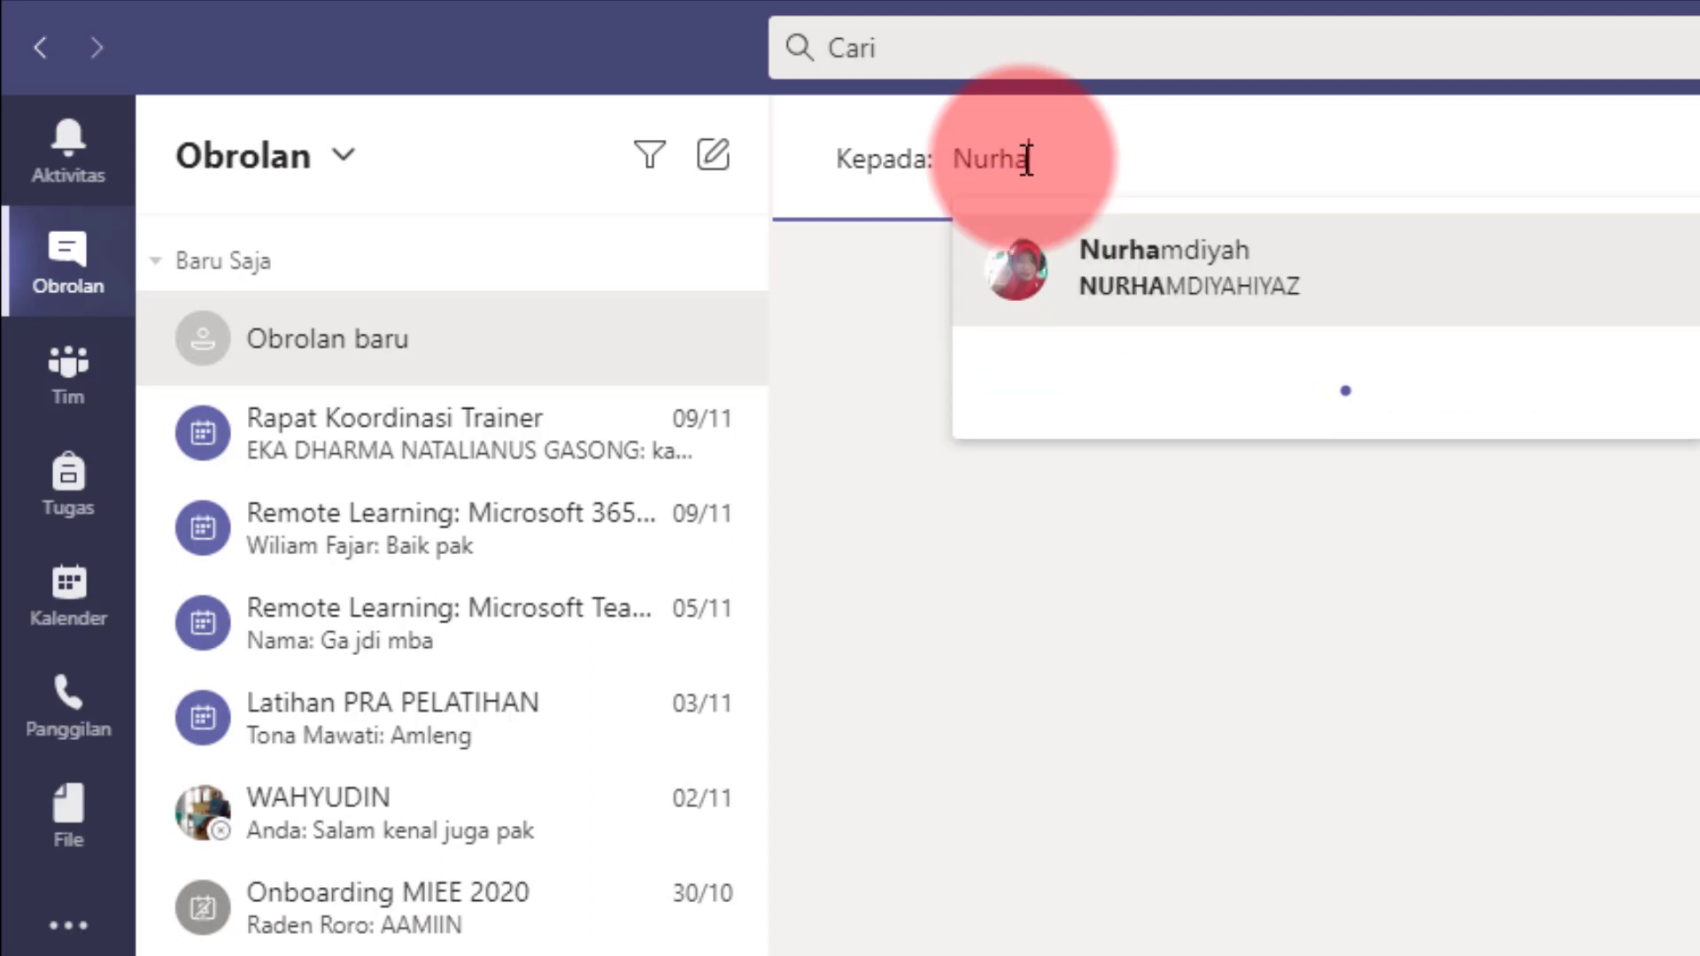
{"action": "left_click", "coordinate": [1317, 285]}
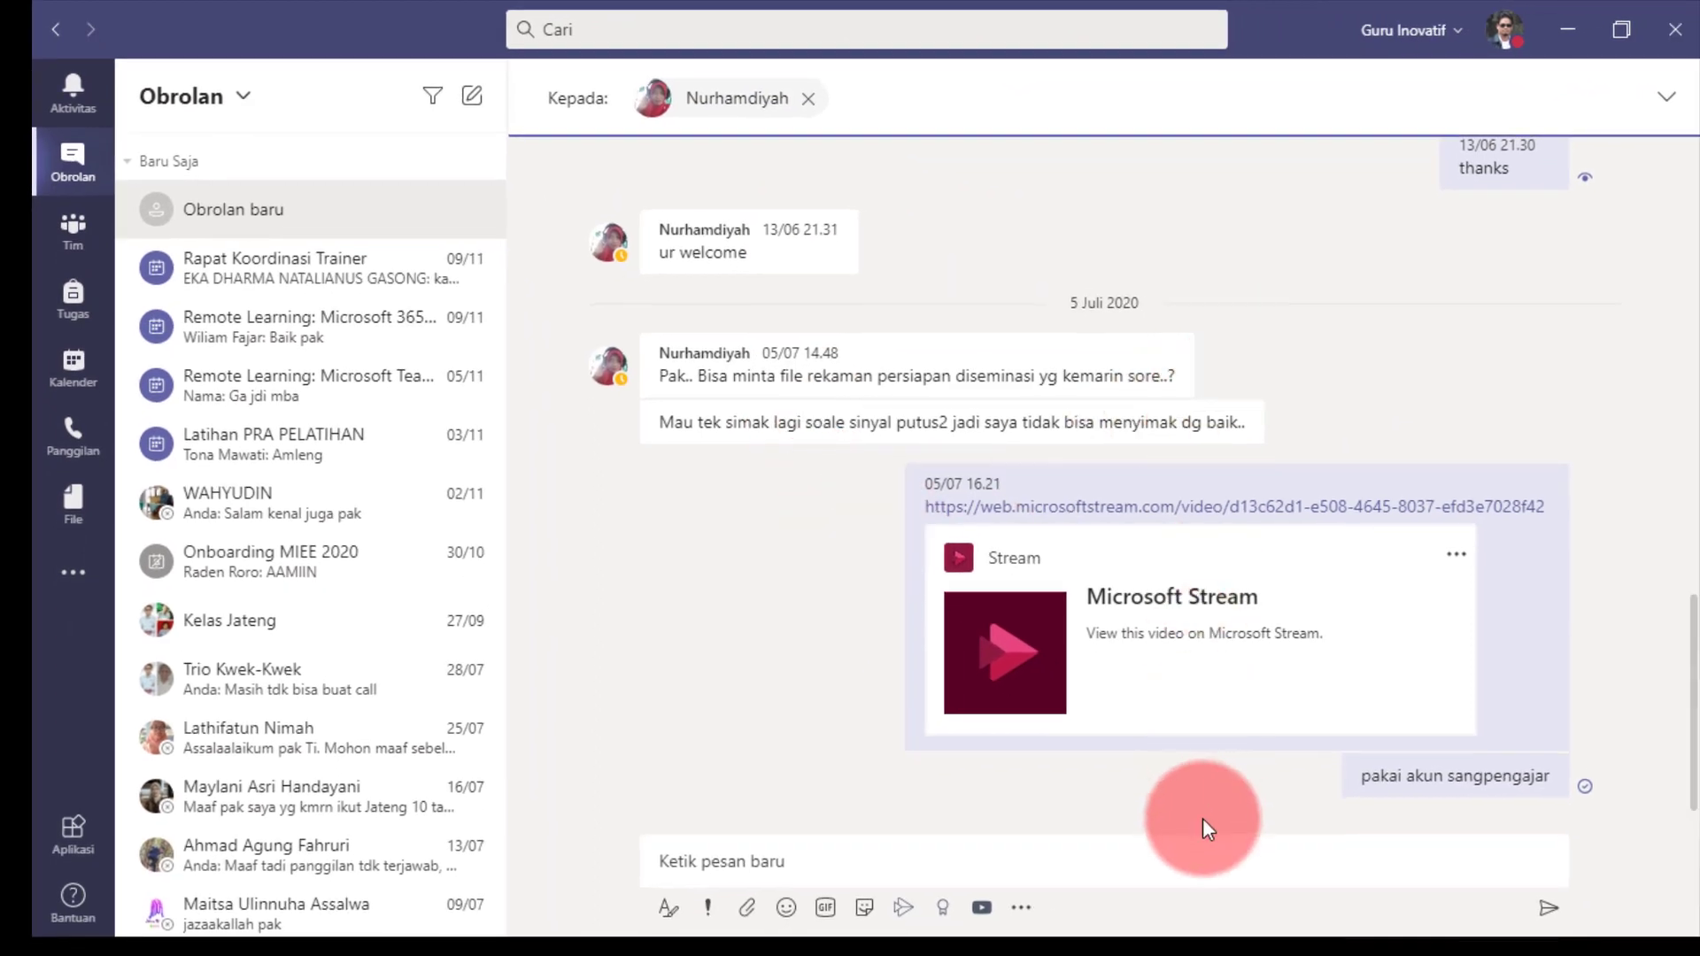
{"action": "left_click", "coordinate": [742, 864]}
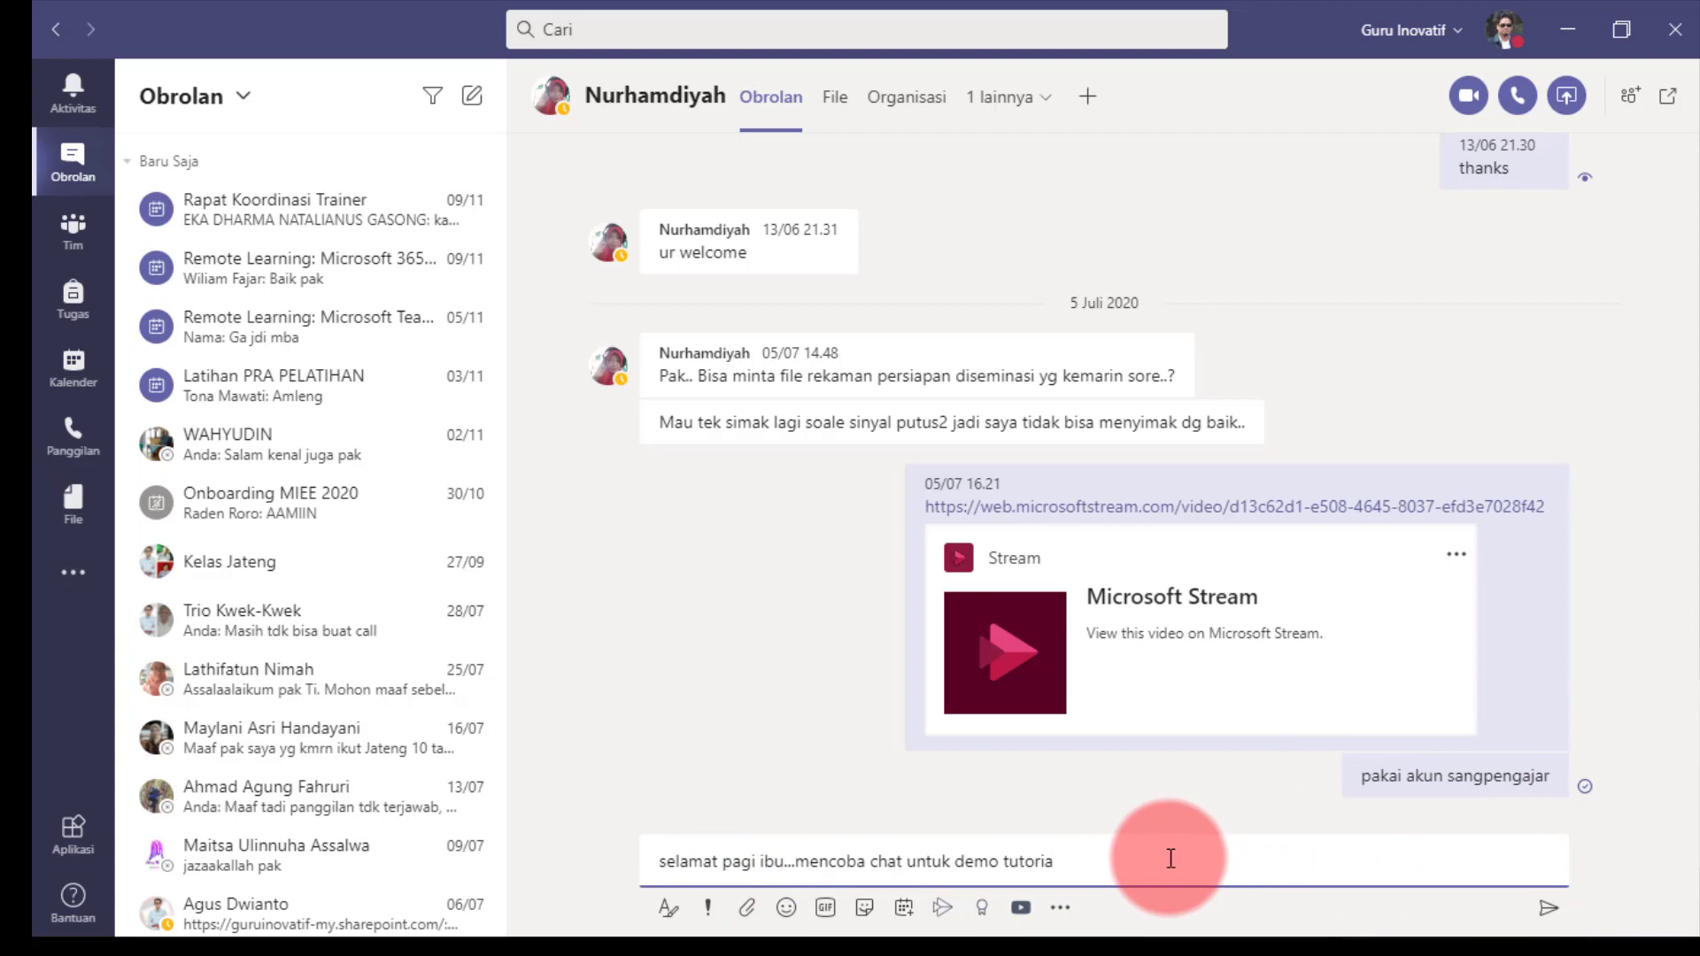
{"action": "key", "text": "Return"}
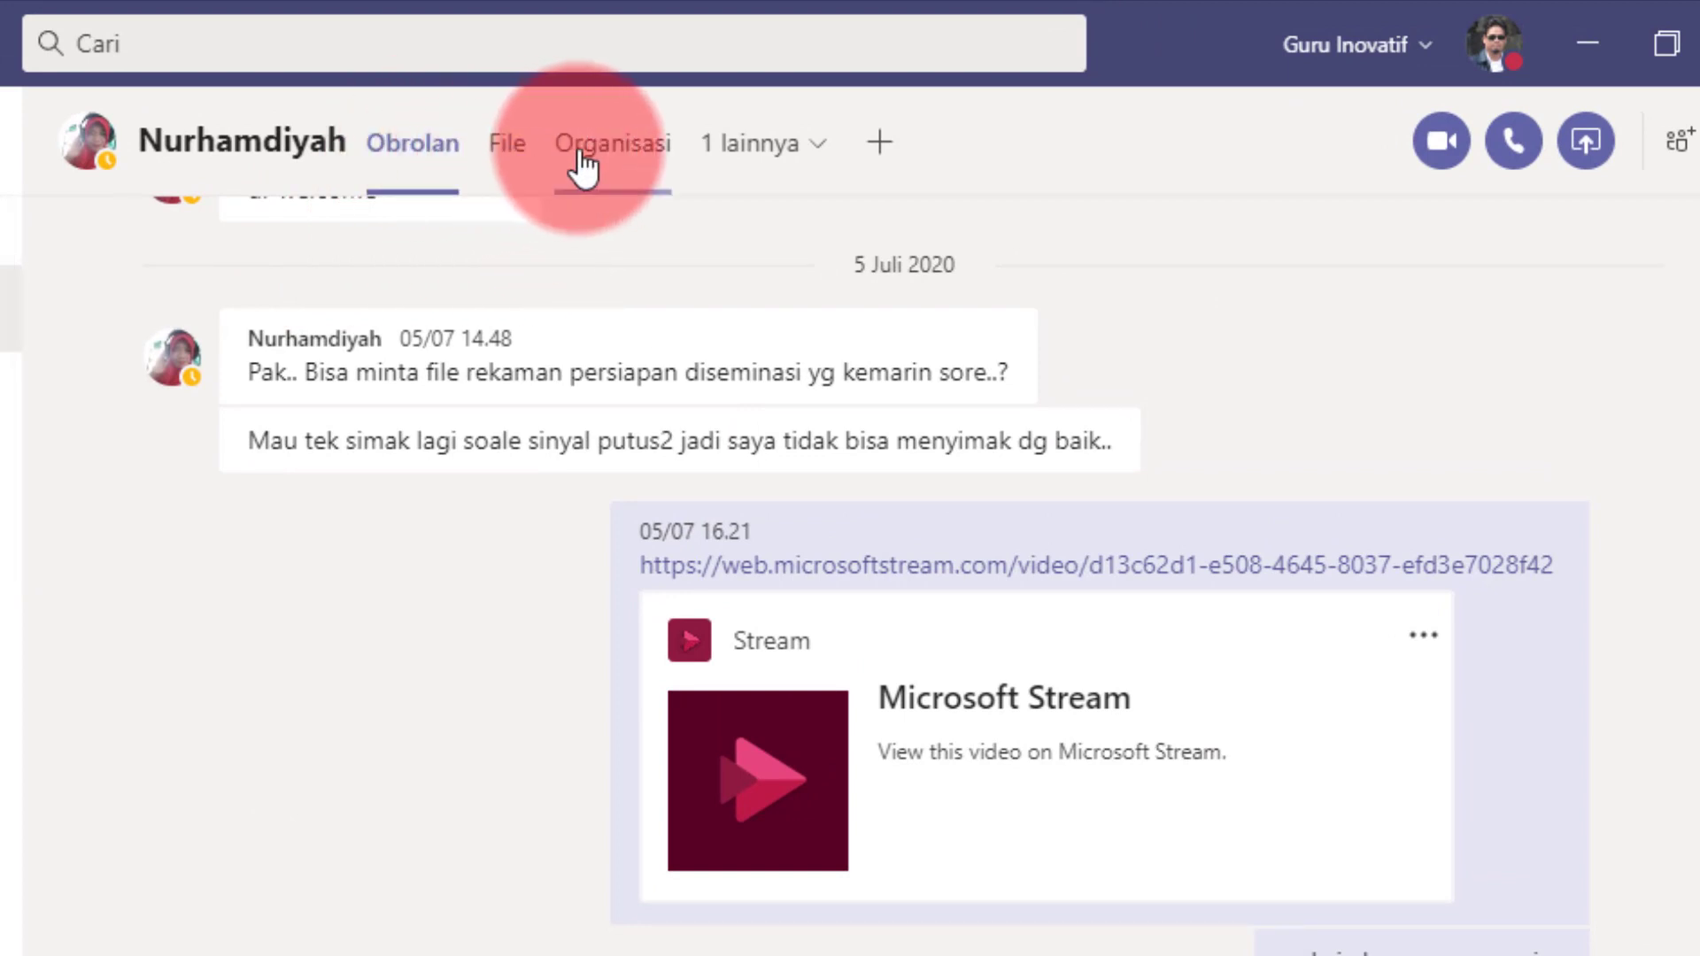
Review the chat's File, Organisasi and Aktivitas pages, including the 1 lainnya list, and return to File.
{"action": "left_click", "coordinate": [816, 159]}
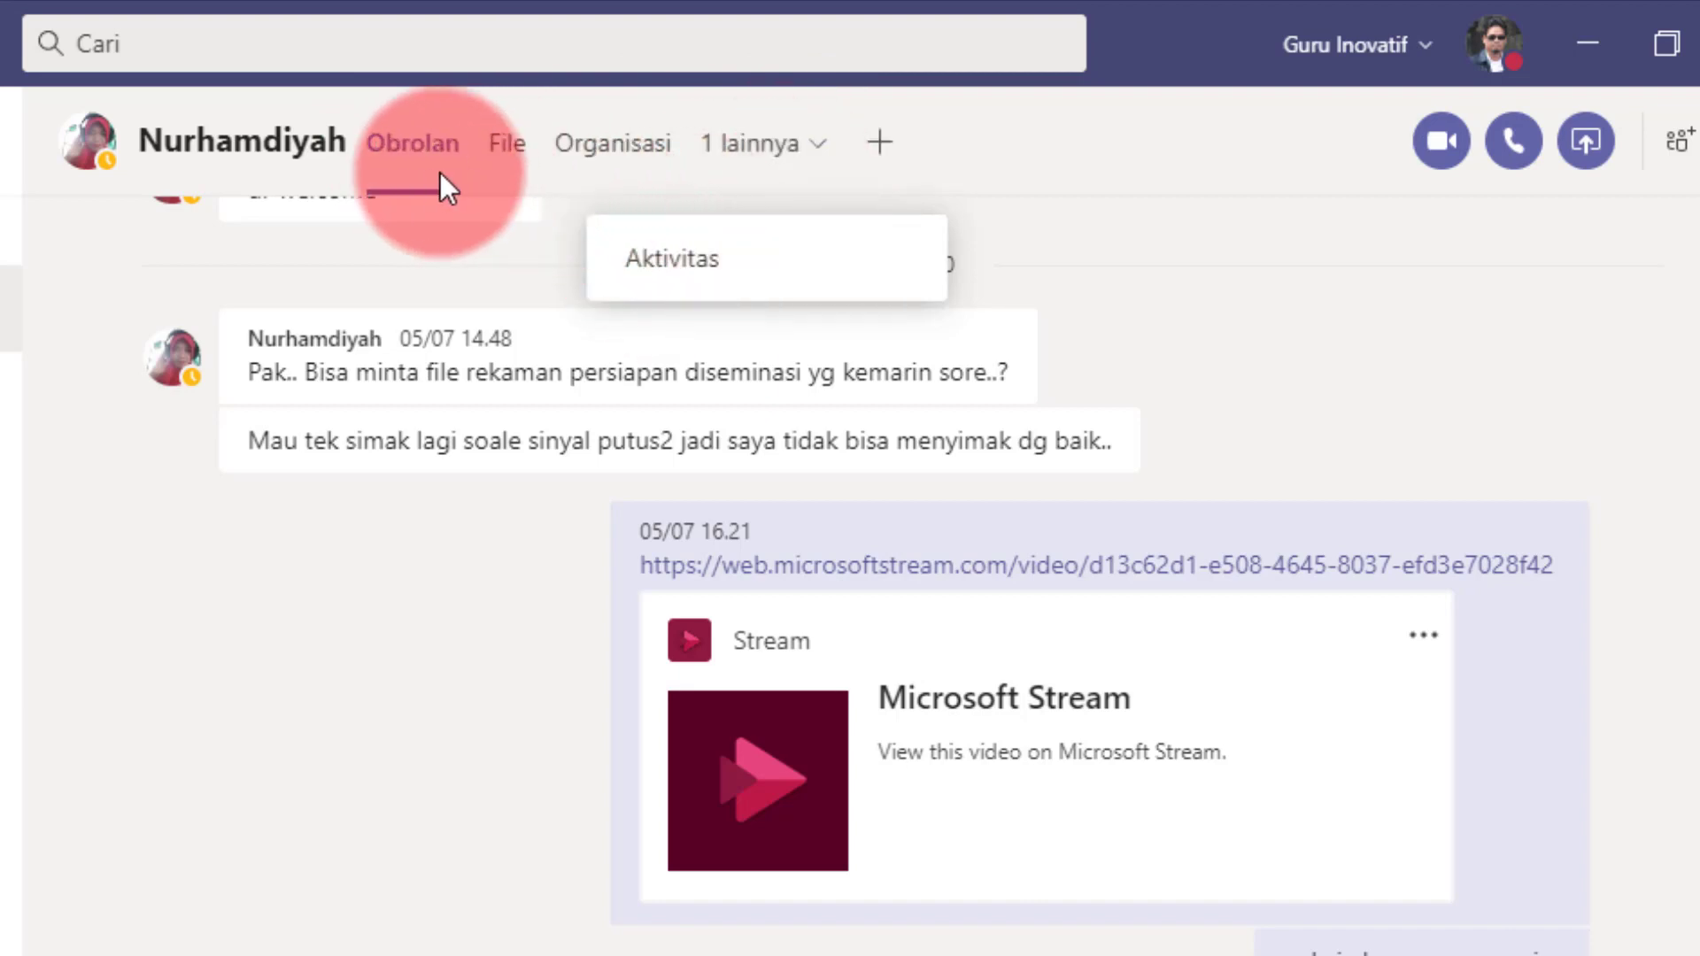
{"action": "left_click", "coordinate": [1017, 131]}
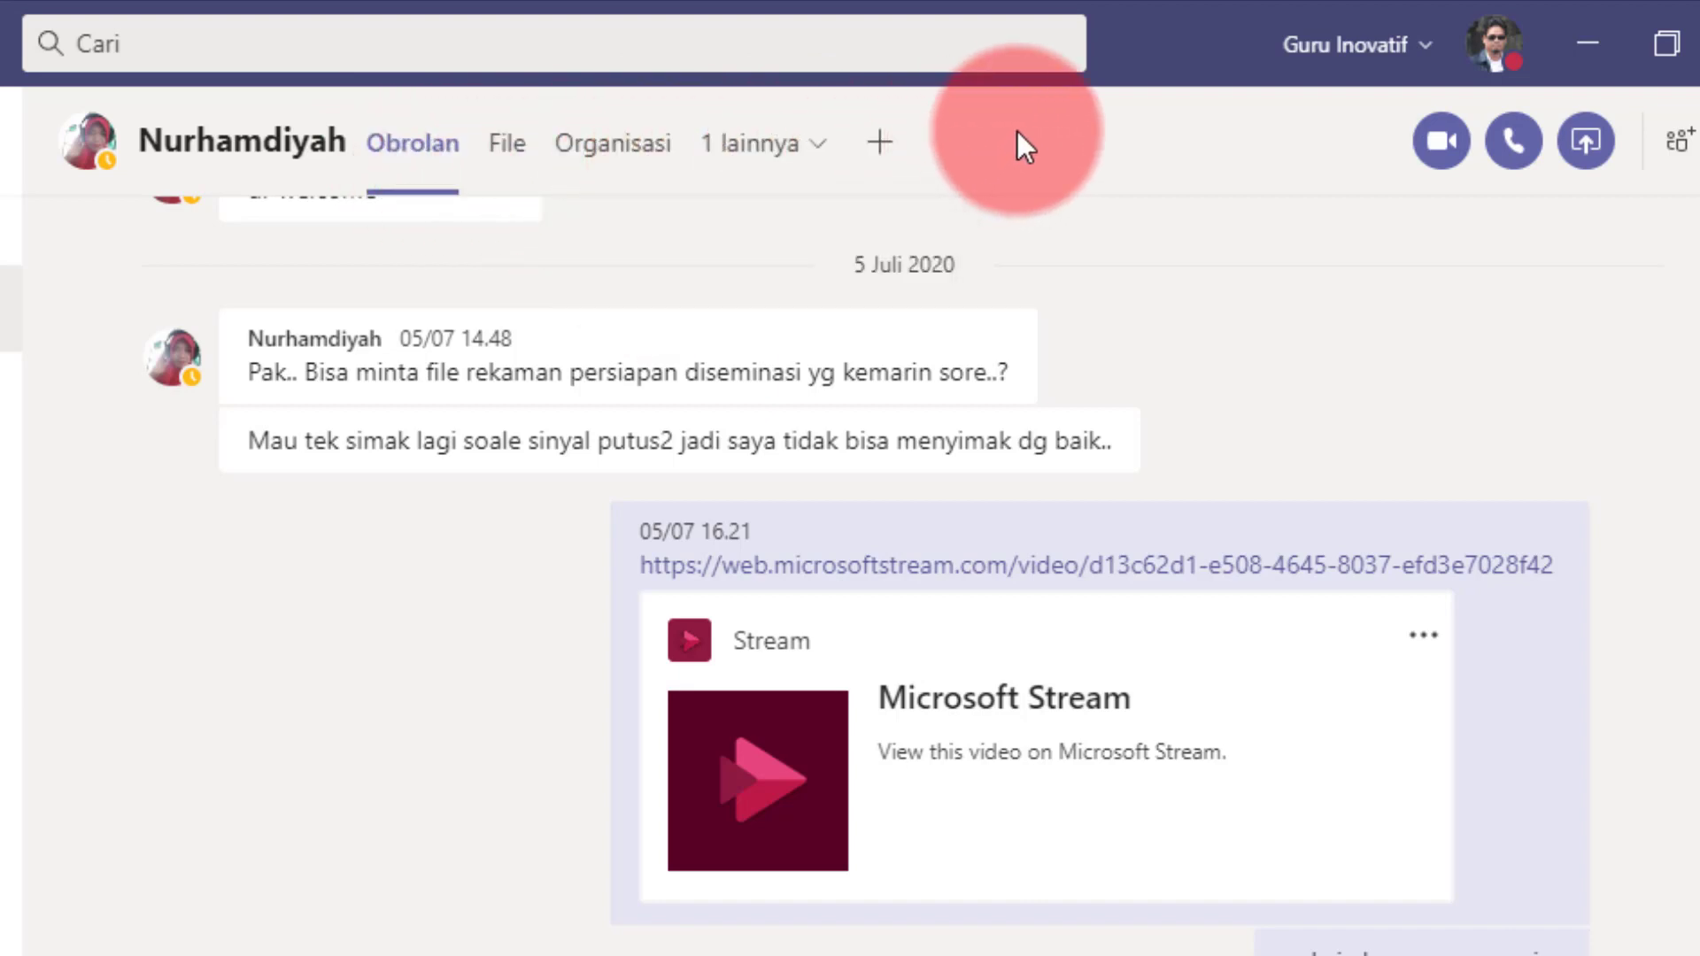
{"action": "left_click", "coordinate": [503, 161]}
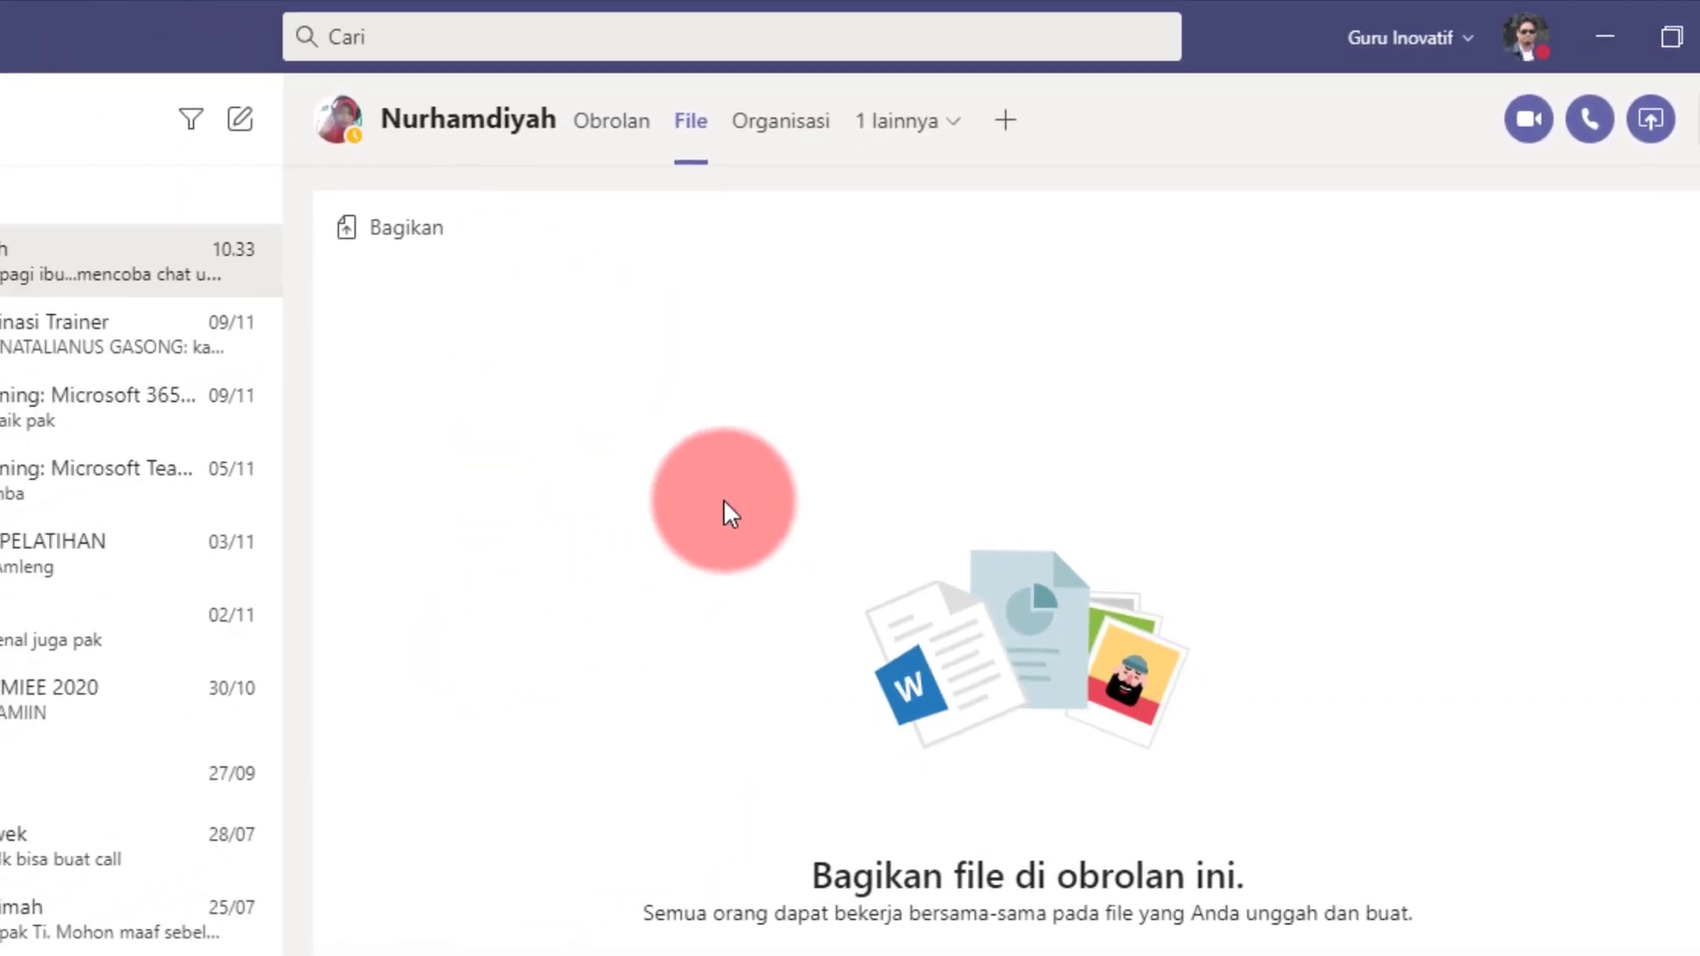
{"action": "left_click", "coordinate": [782, 133]}
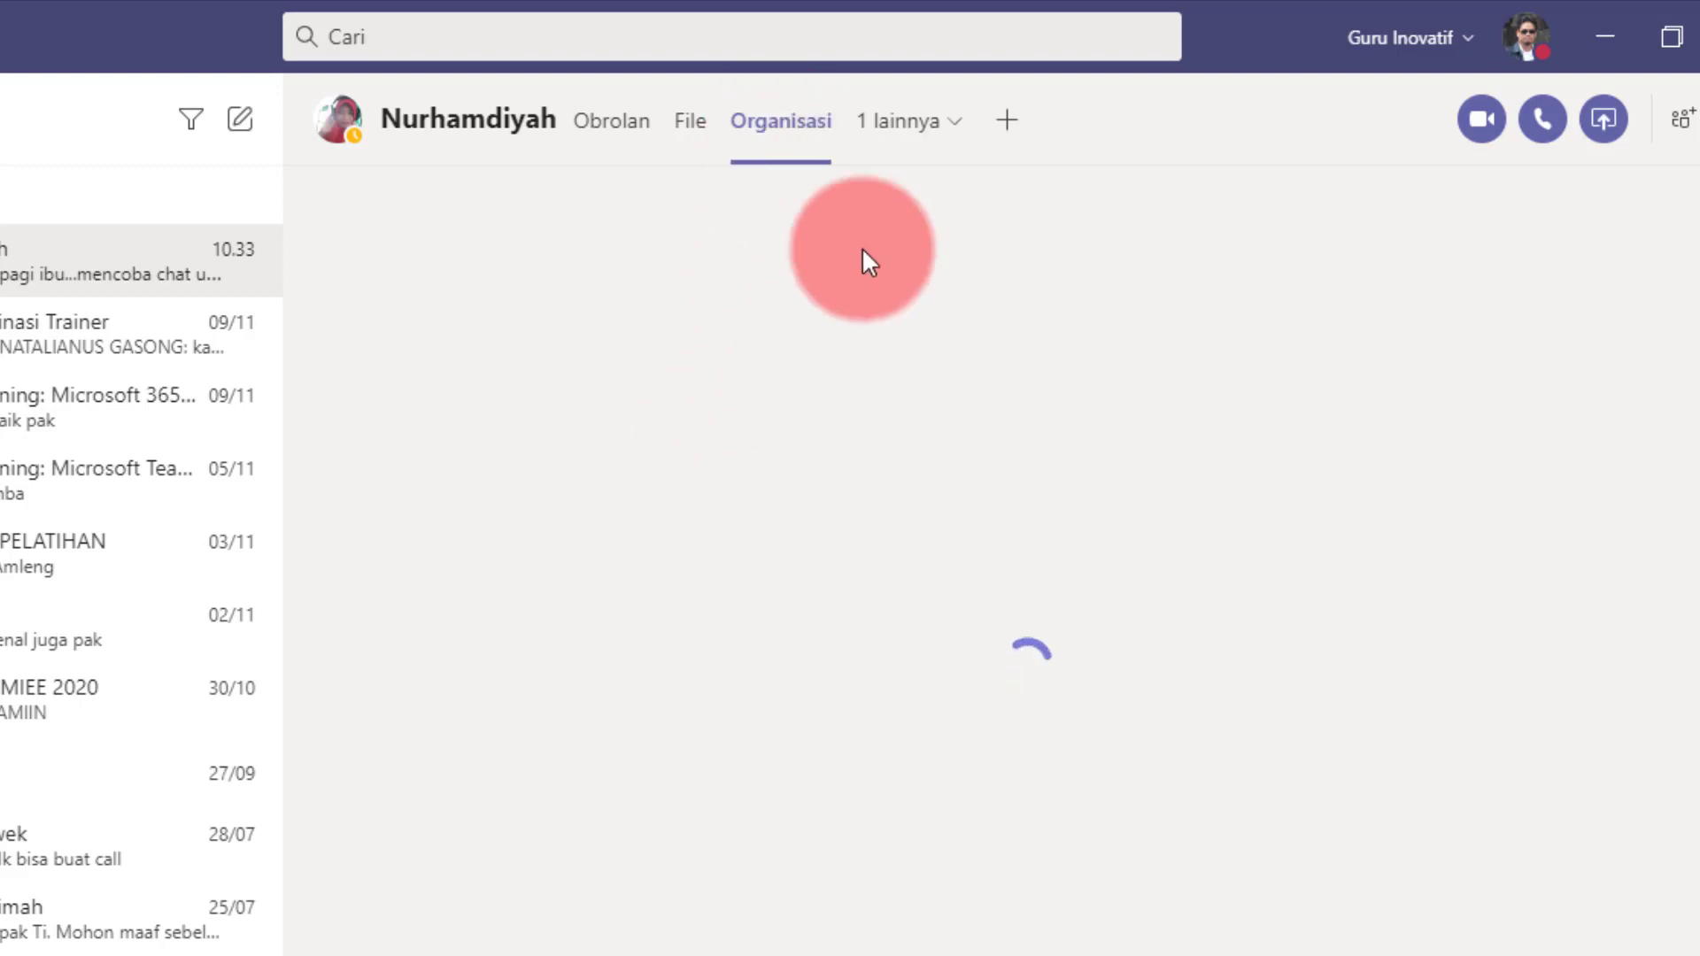
{"action": "left_click", "coordinate": [941, 124]}
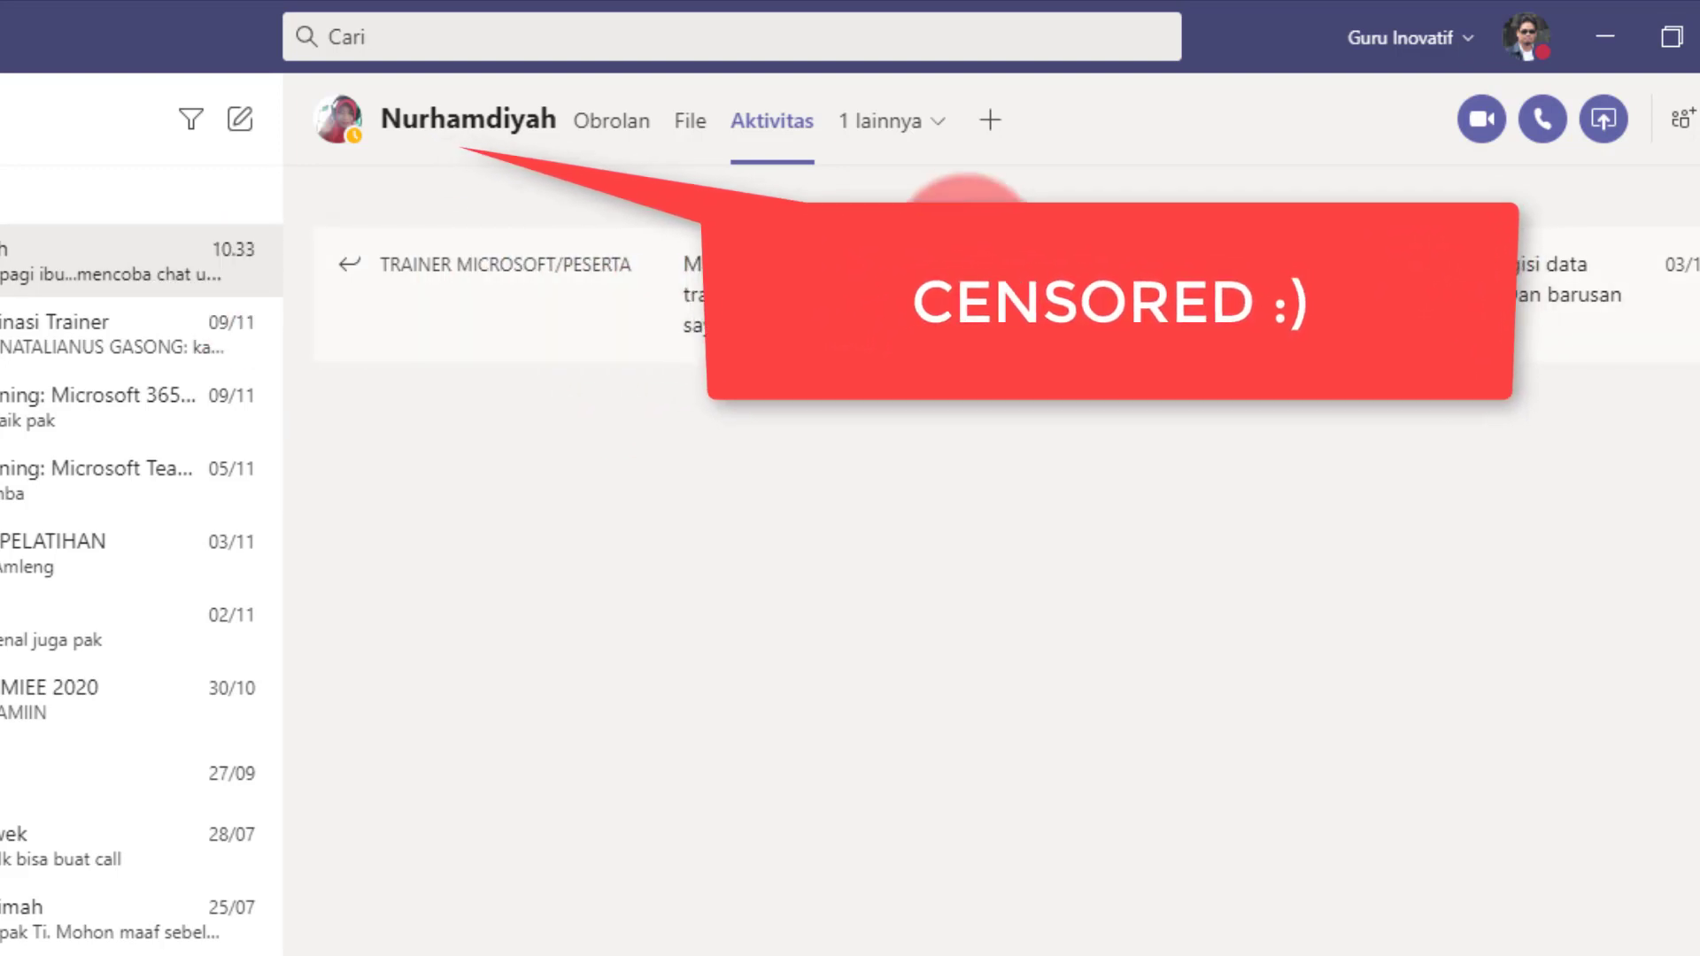
{"action": "left_click", "coordinate": [689, 129]}
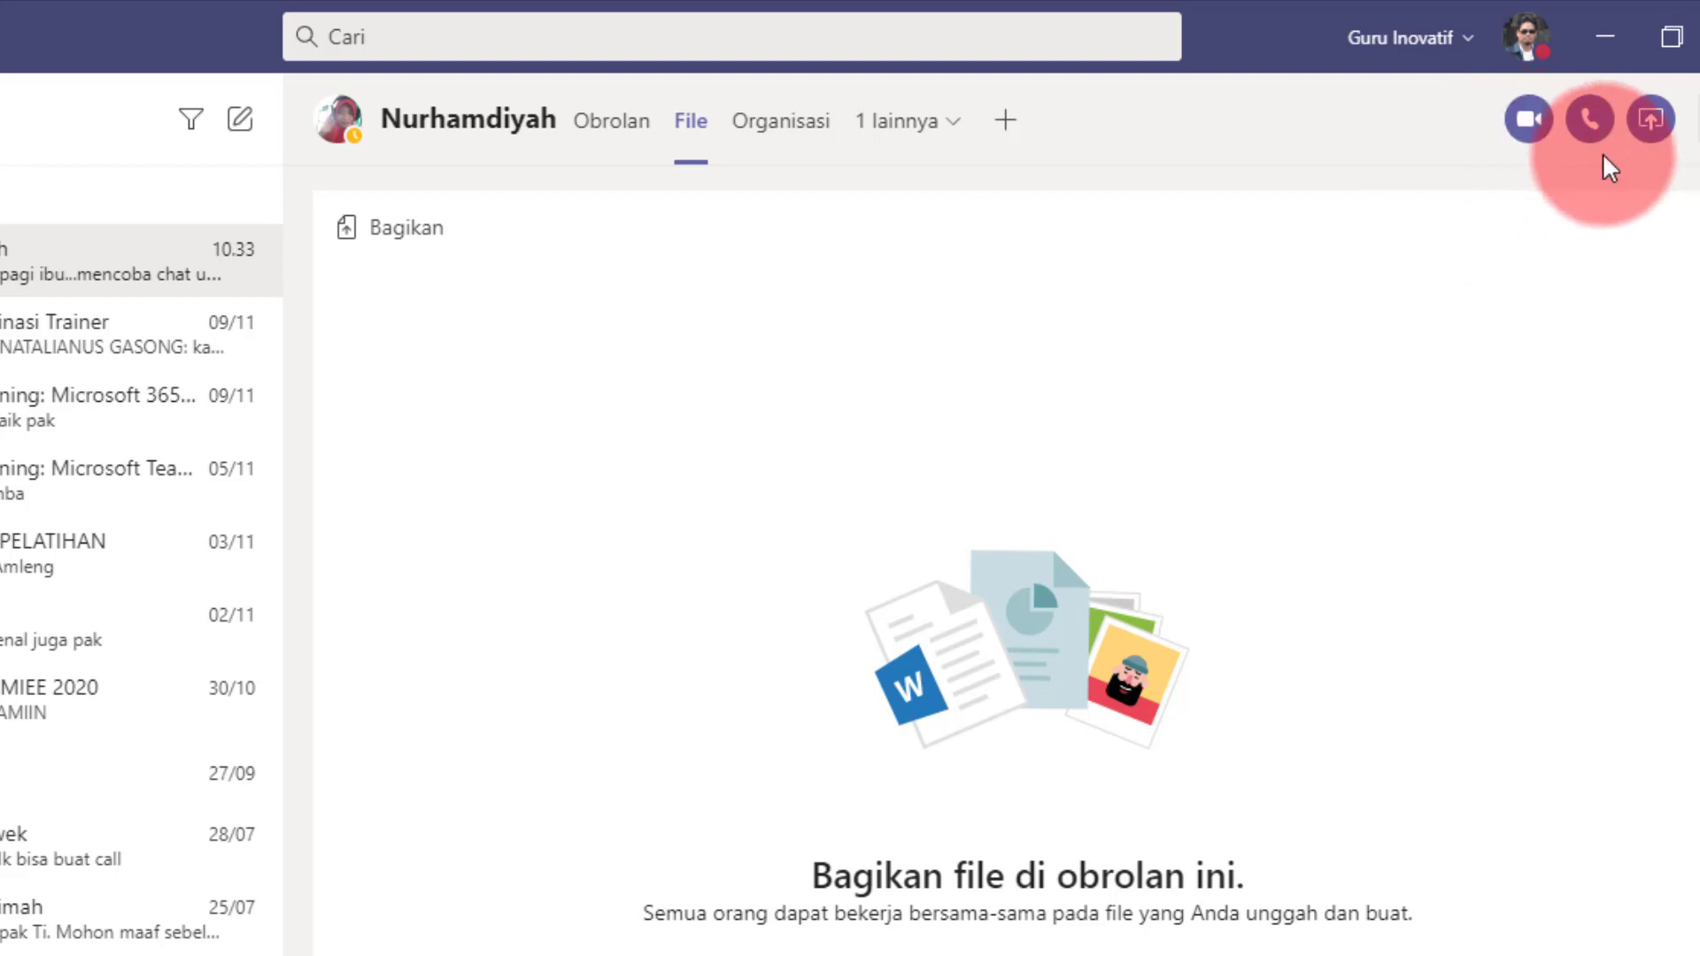
Start a video call to the chat contact and leave it, then refresh the chat's File page.
{"action": "left_click", "coordinate": [1528, 122]}
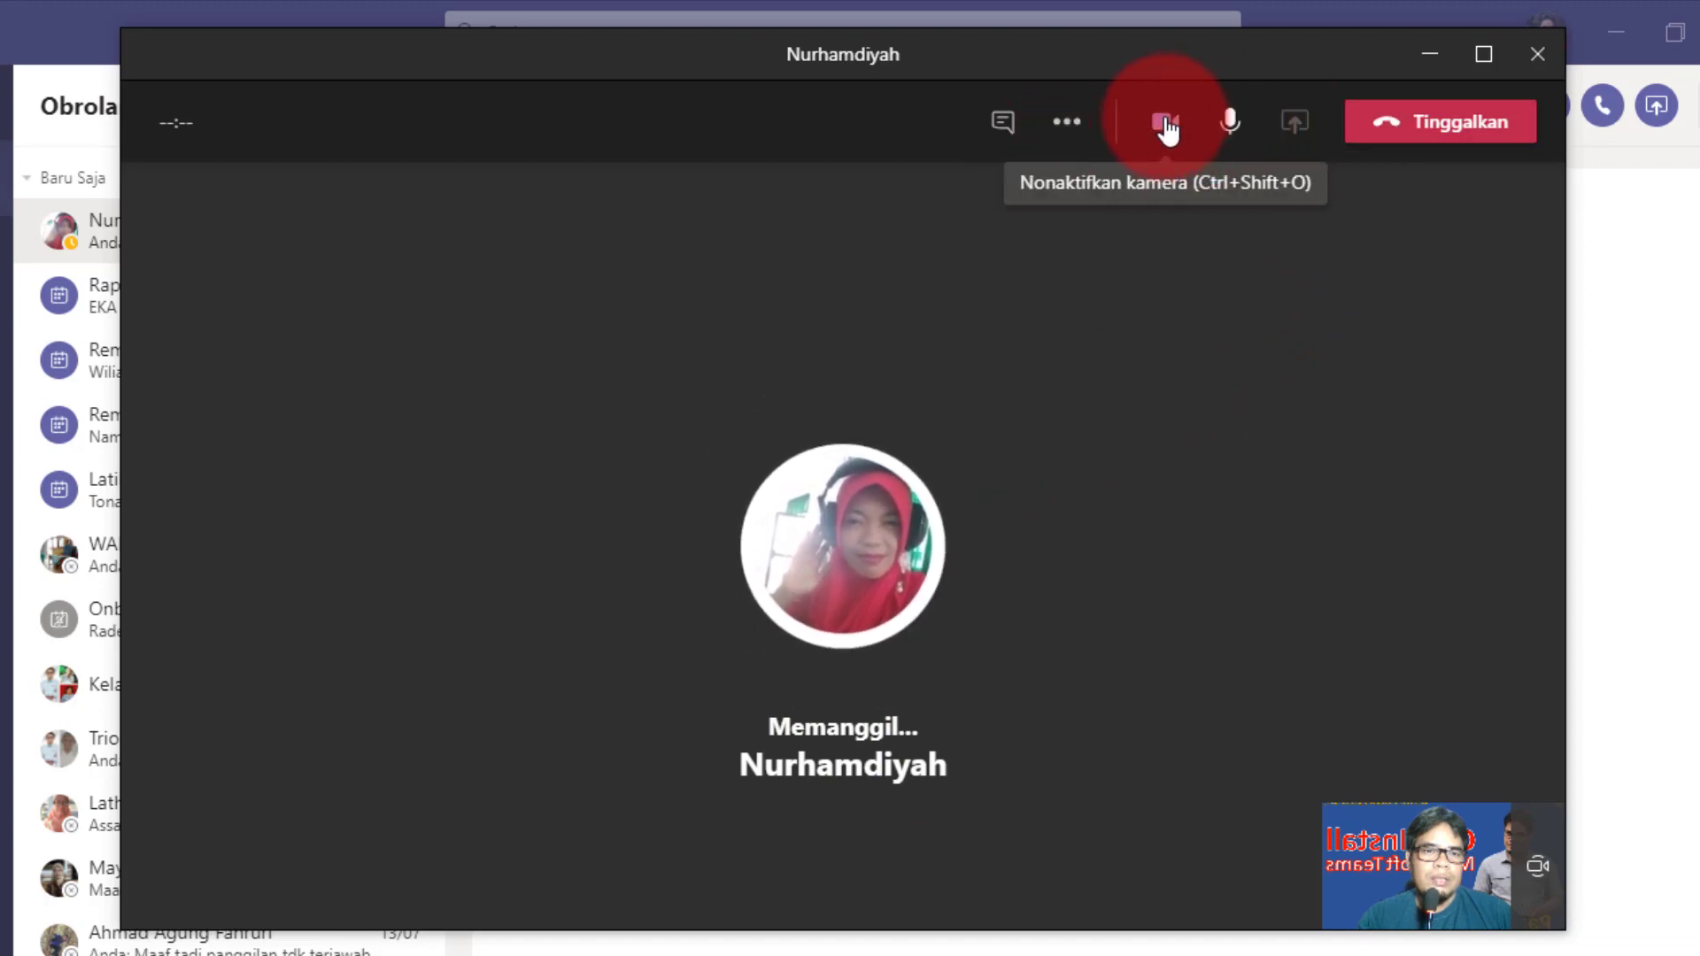
{"action": "left_click", "coordinate": [1404, 131]}
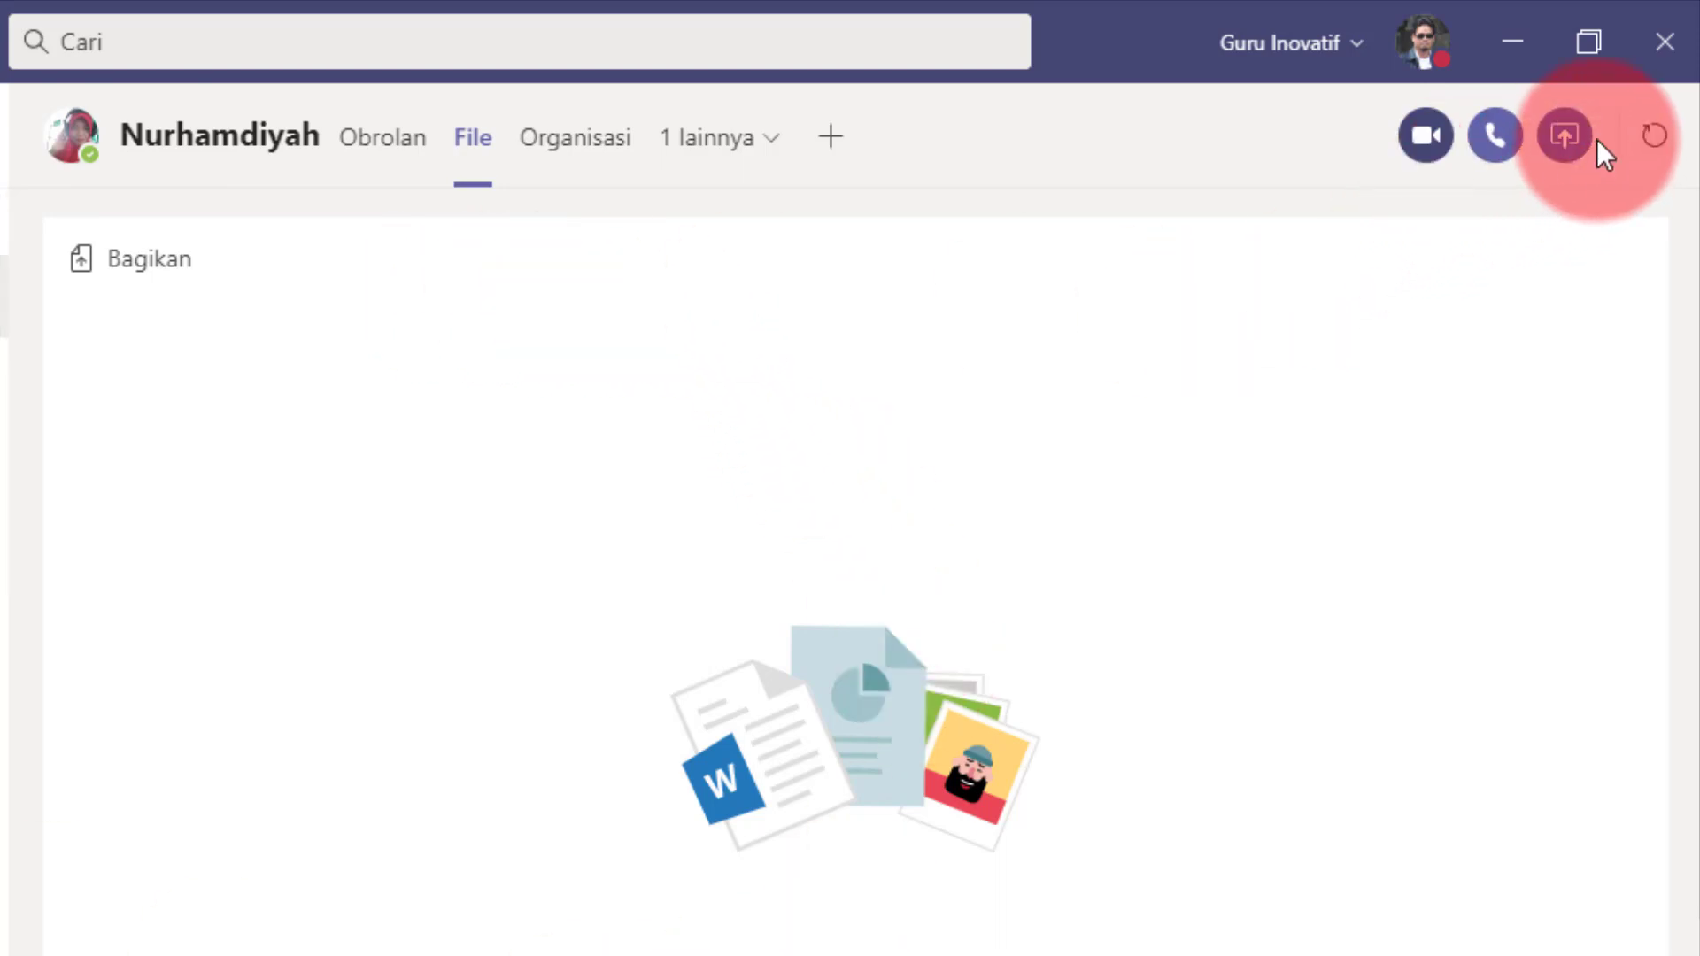
{"action": "left_click", "coordinate": [1654, 140]}
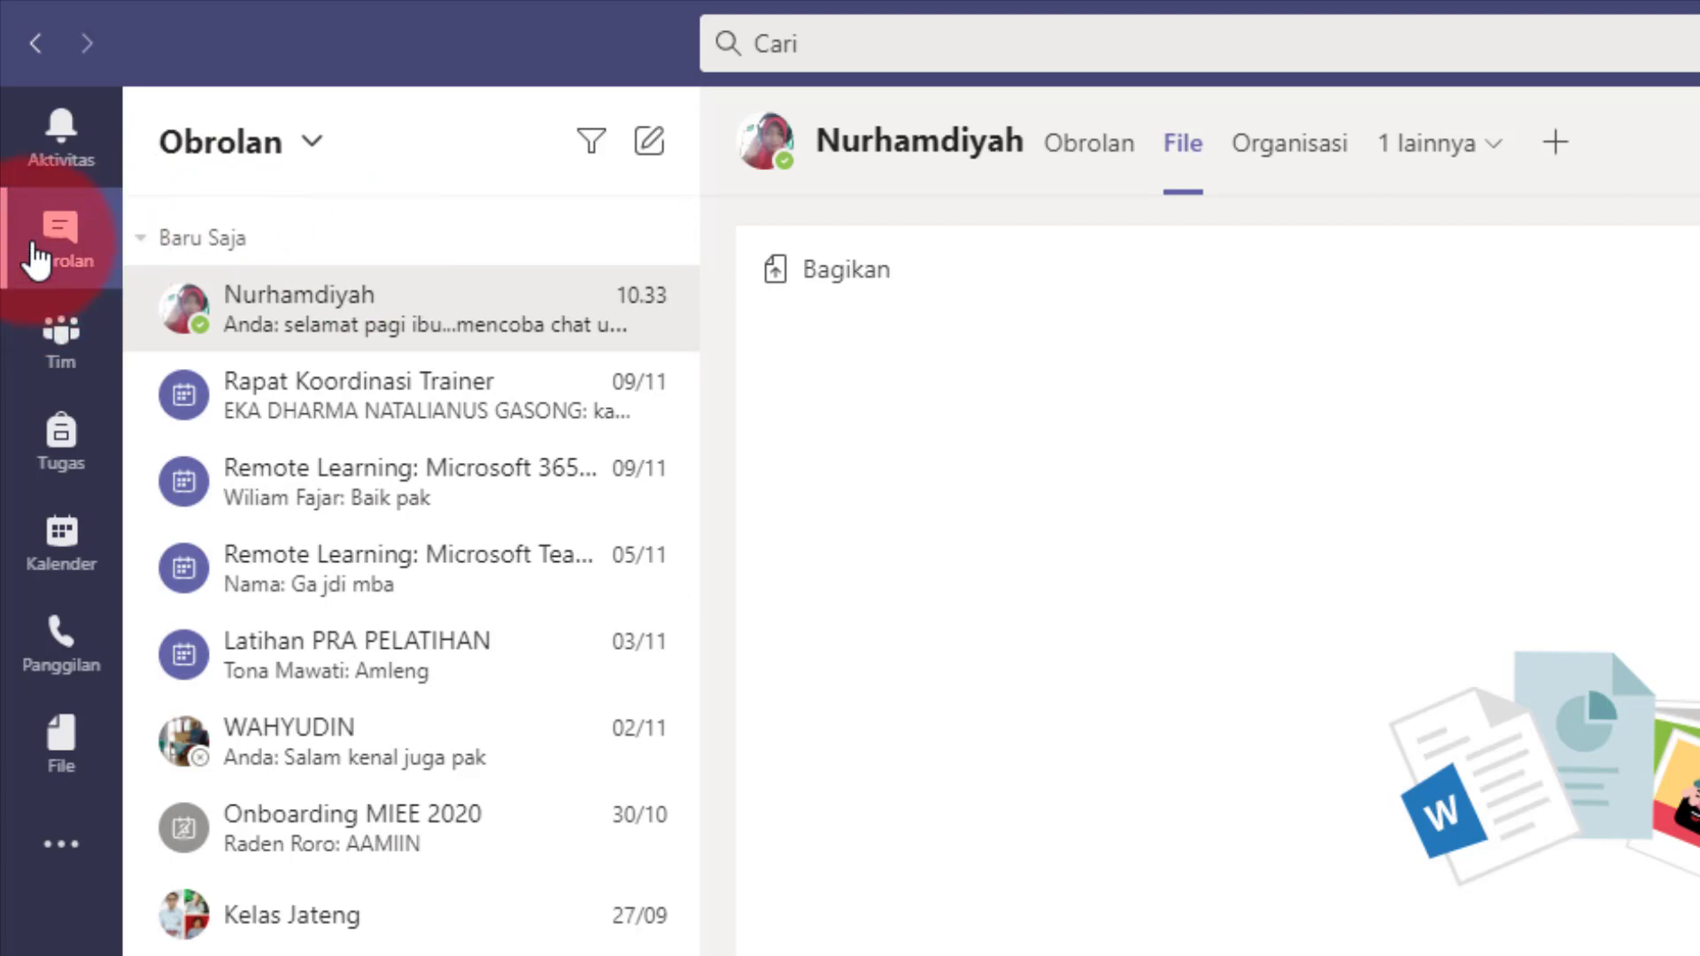
Open Tim, collapse the KELAS MASTER - M365 team's channels, and collapse and expand the Tim Anda group, leaving it expanded.
{"action": "left_click", "coordinate": [71, 346]}
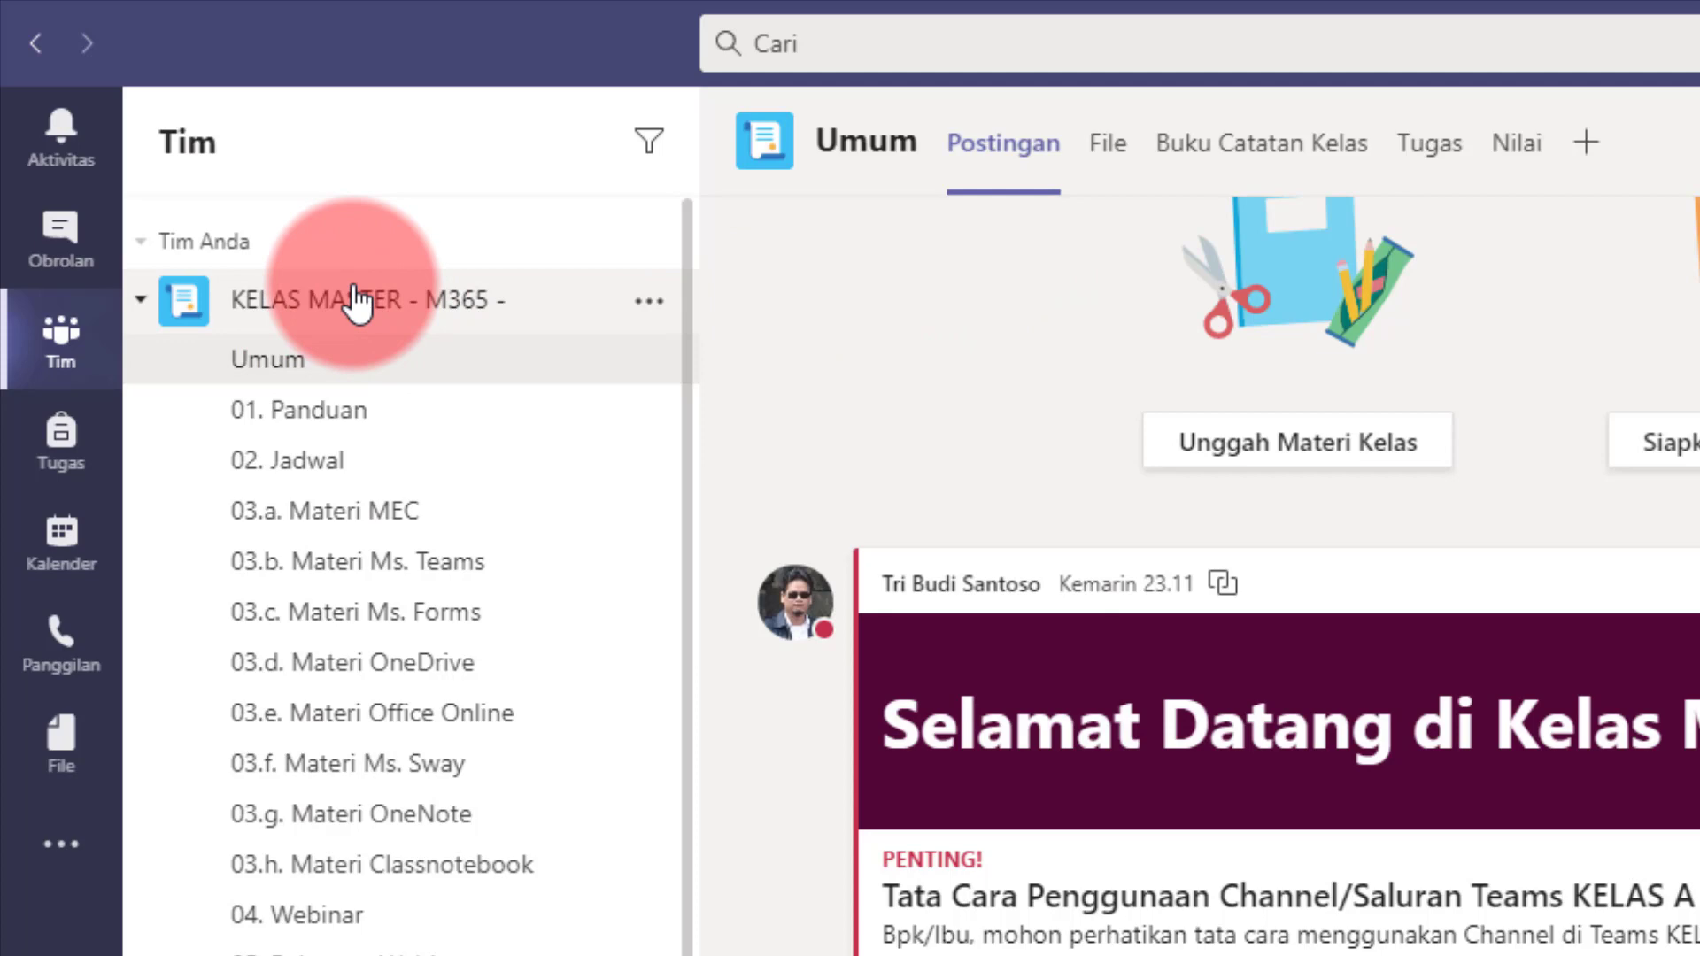
{"action": "left_click", "coordinate": [253, 300]}
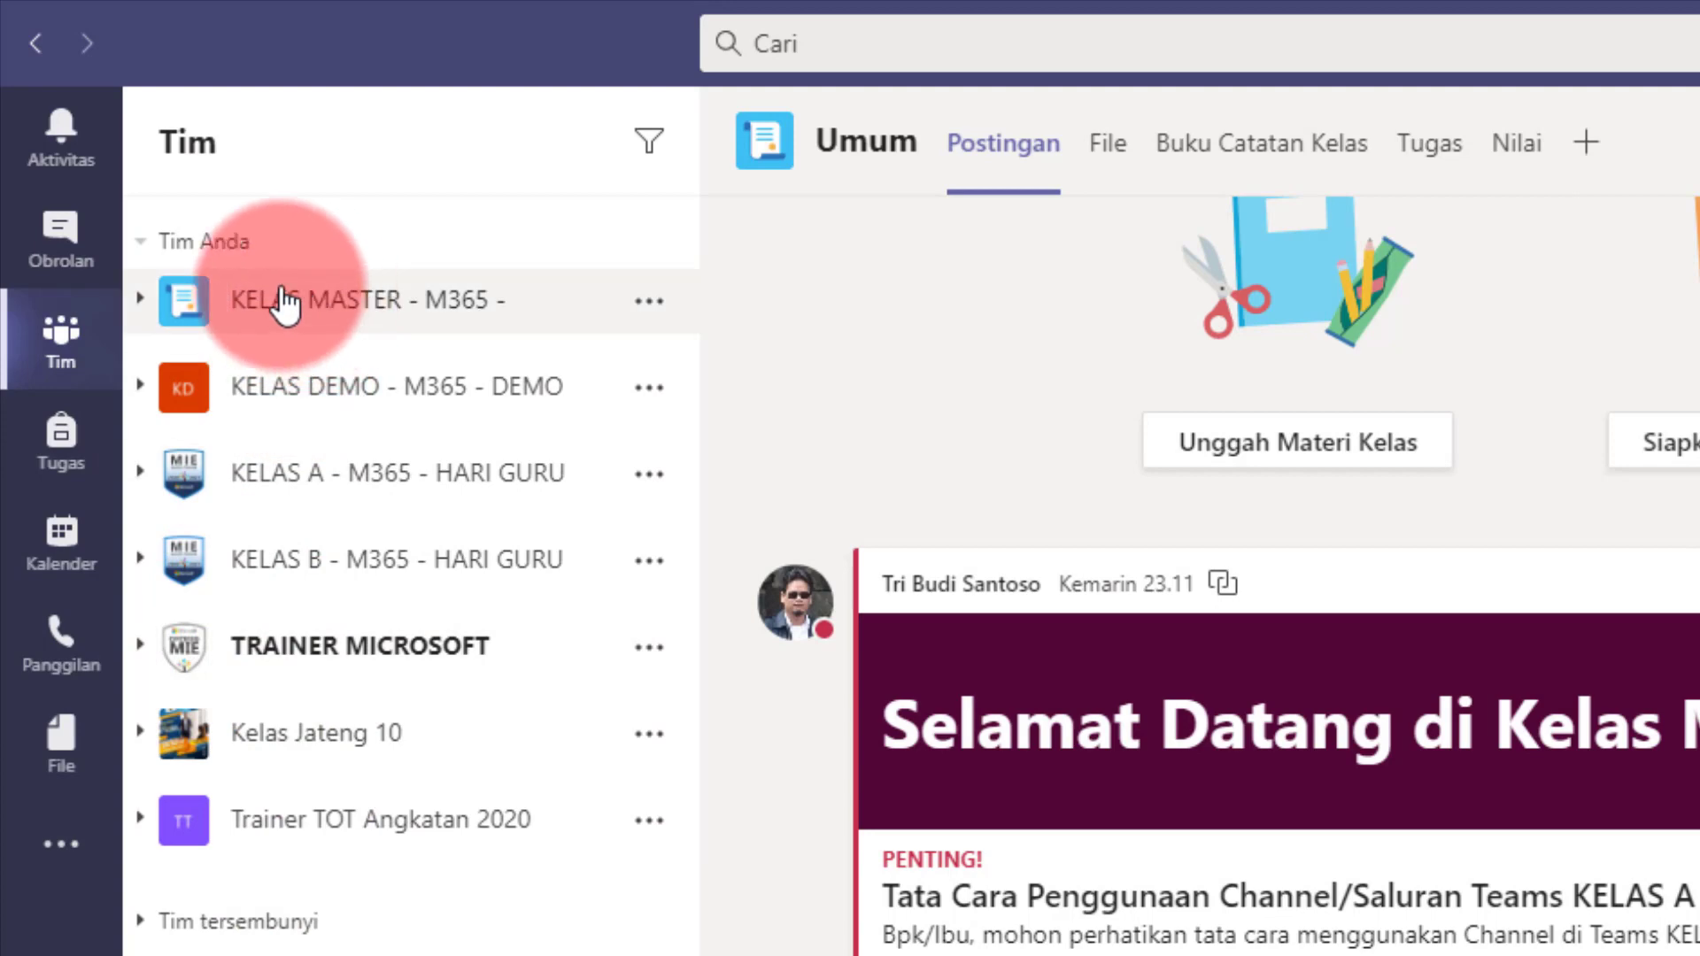
{"action": "left_click", "coordinate": [142, 244]}
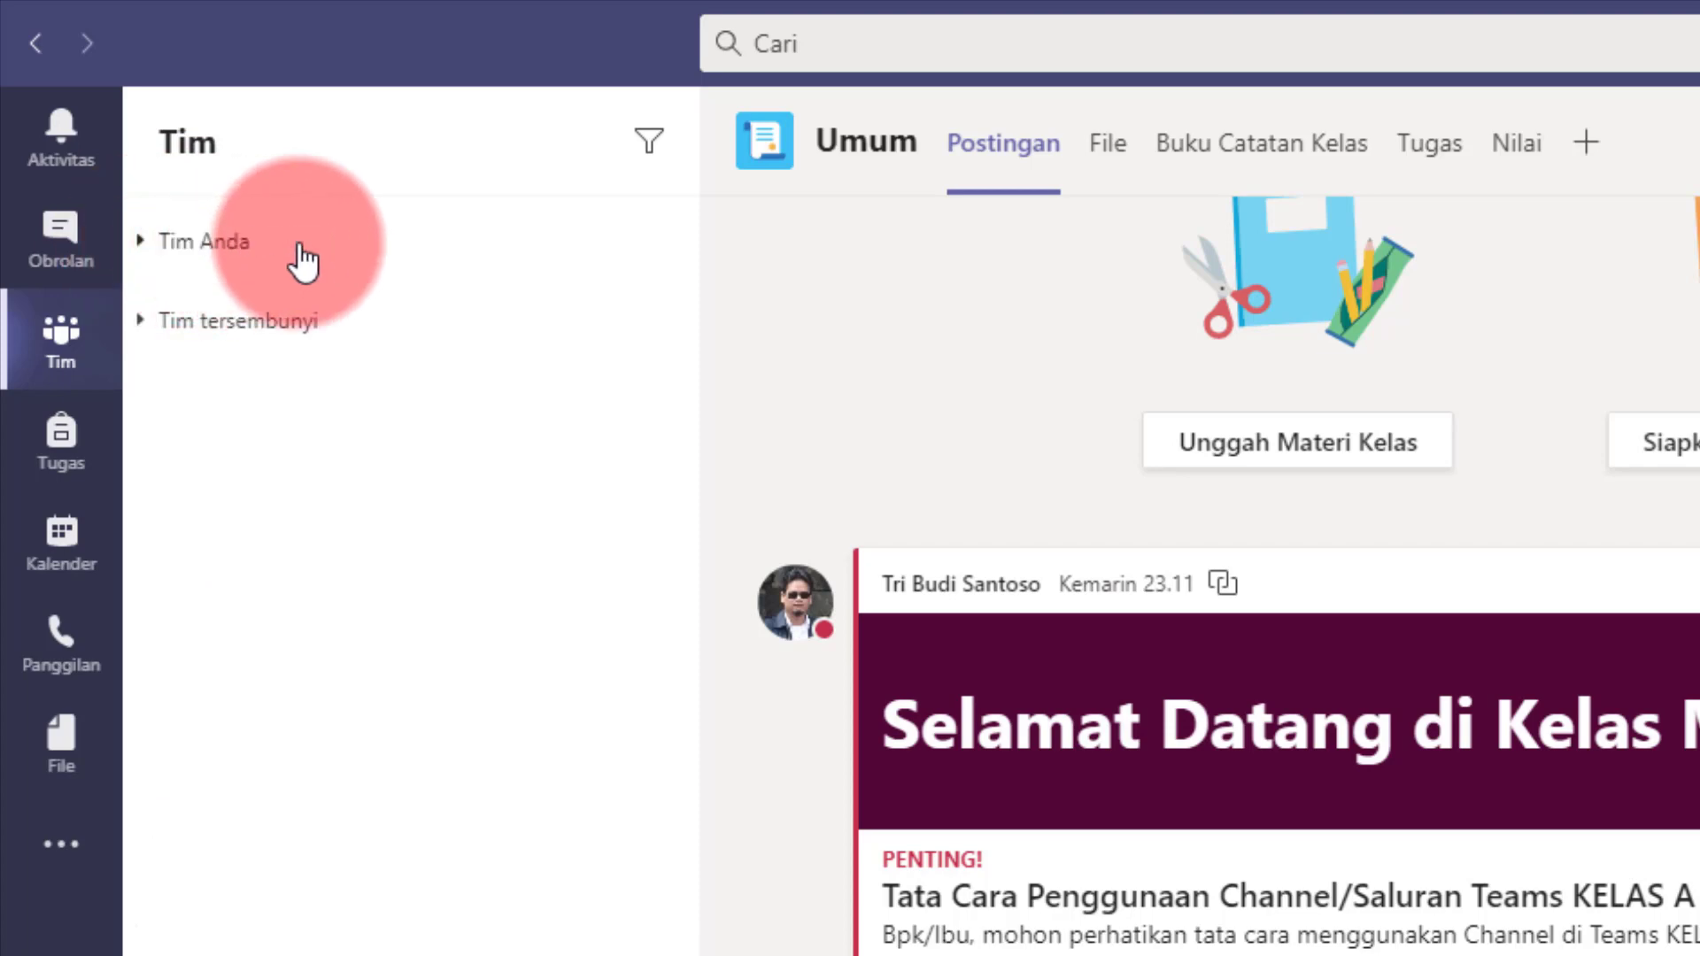
{"action": "left_click", "coordinate": [174, 244]}
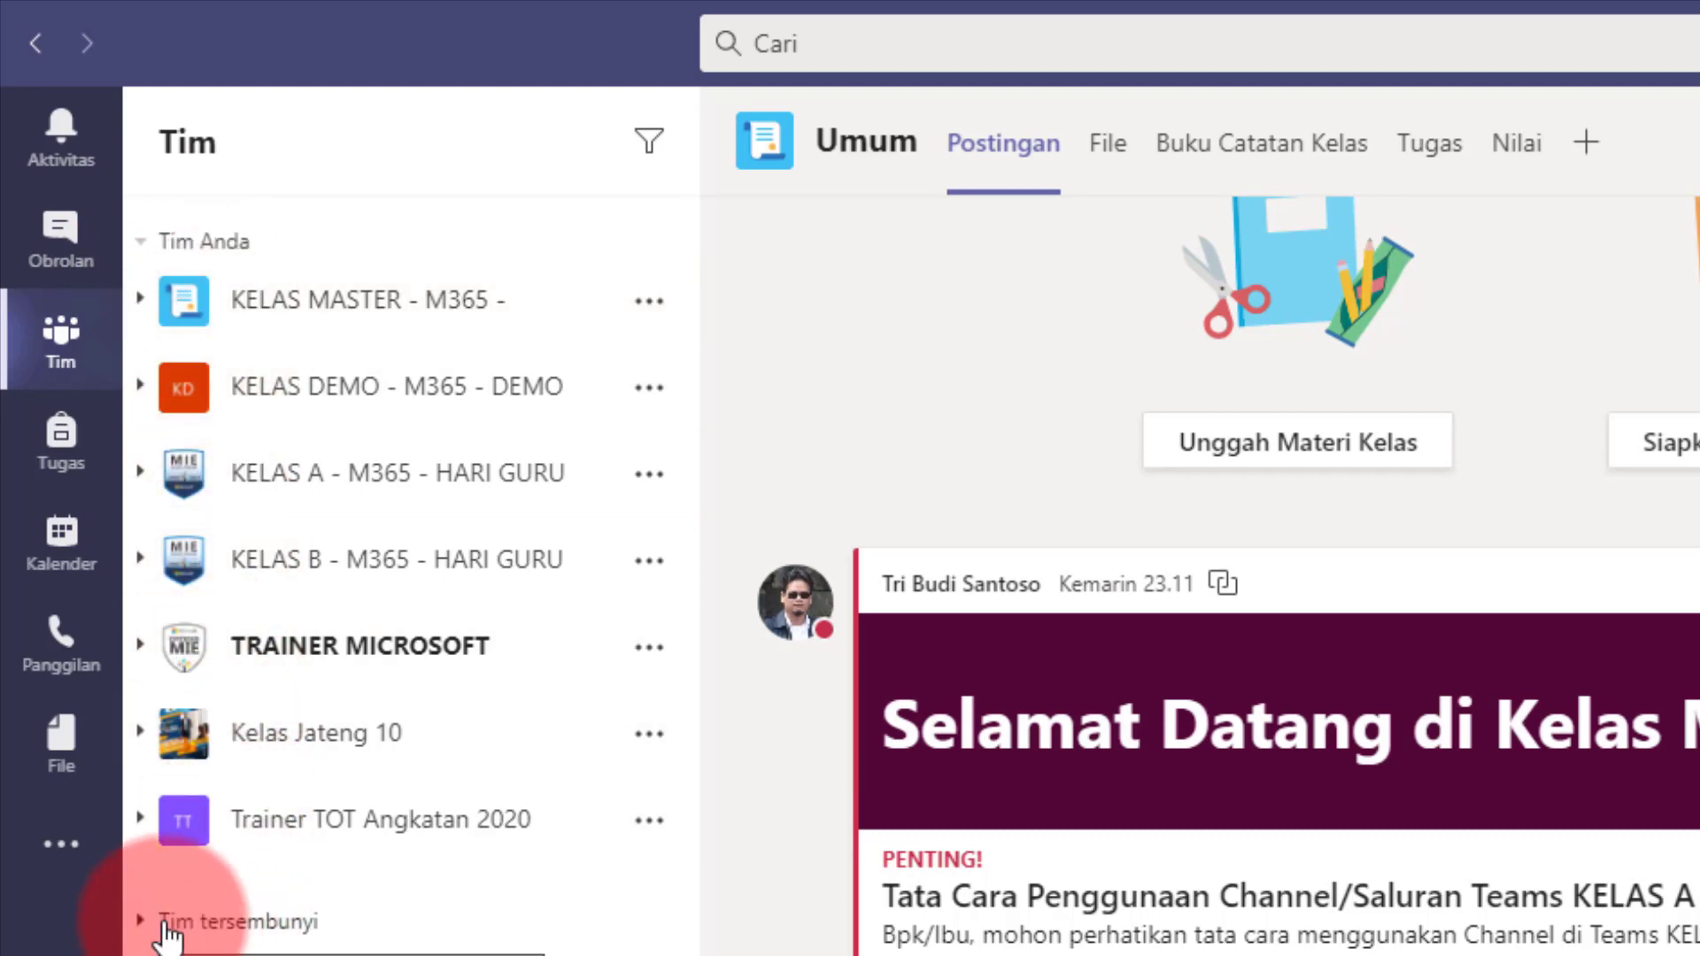
{"action": "left_click", "coordinate": [211, 243]}
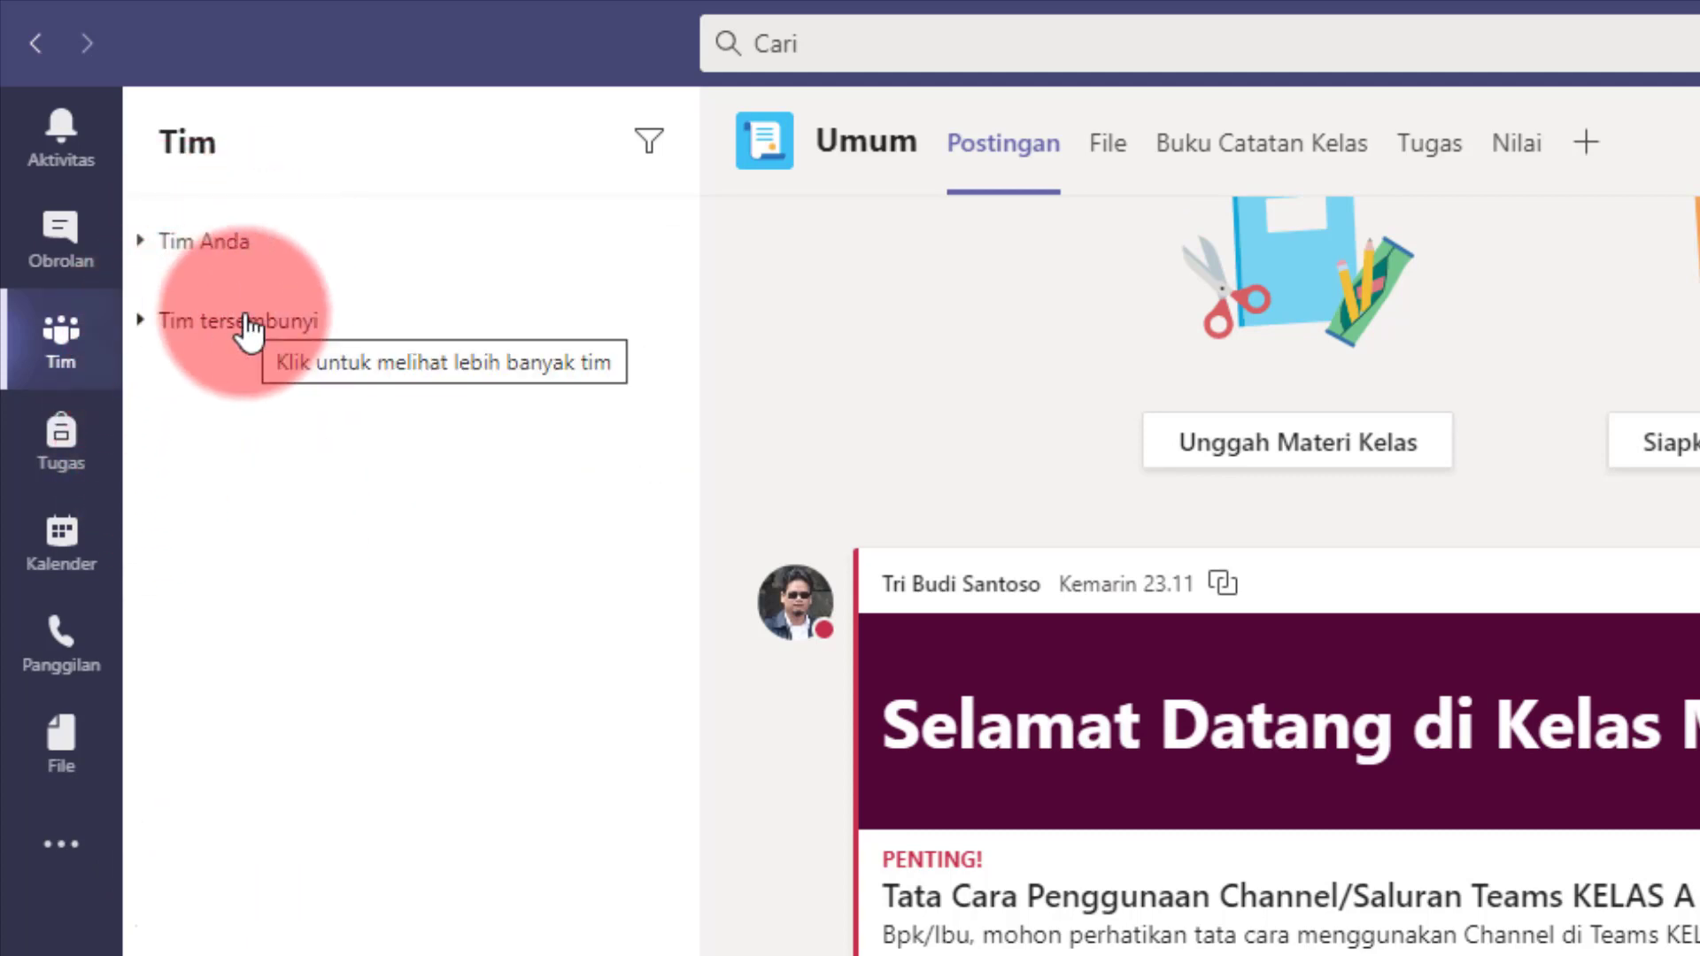
{"action": "left_click", "coordinate": [200, 245]}
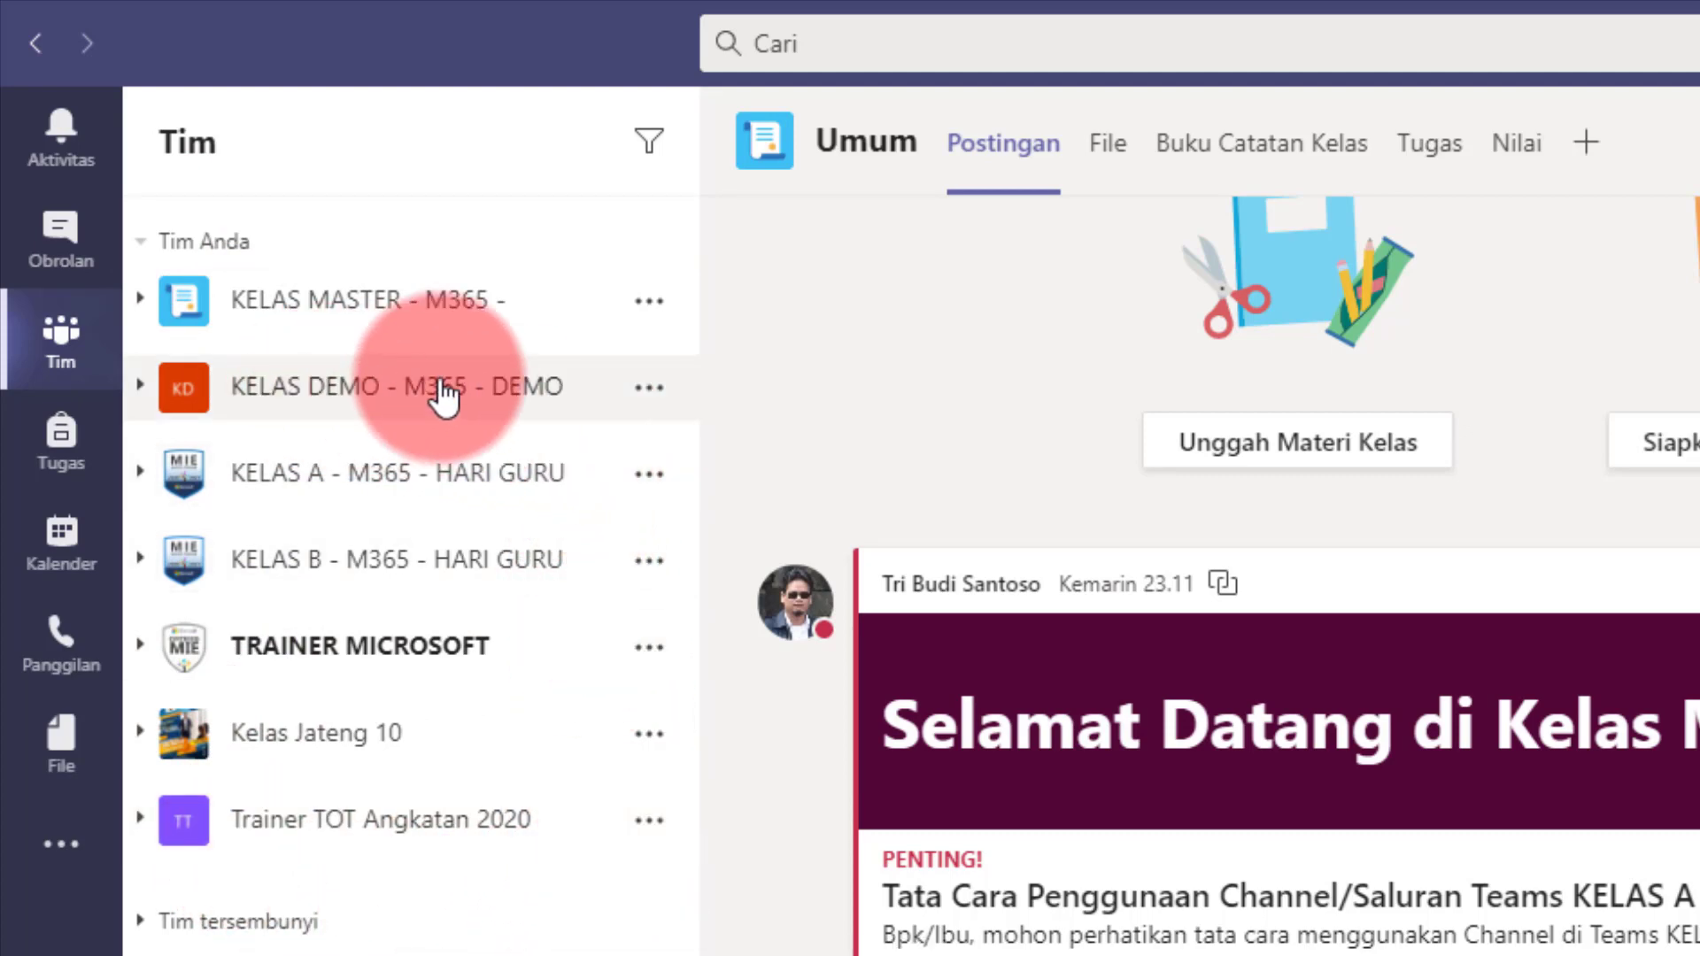
Hide the KELAS DEMO - M365 - DEMO team and expand Tim tersembunyi to locate it.
{"action": "left_click", "coordinate": [646, 392]}
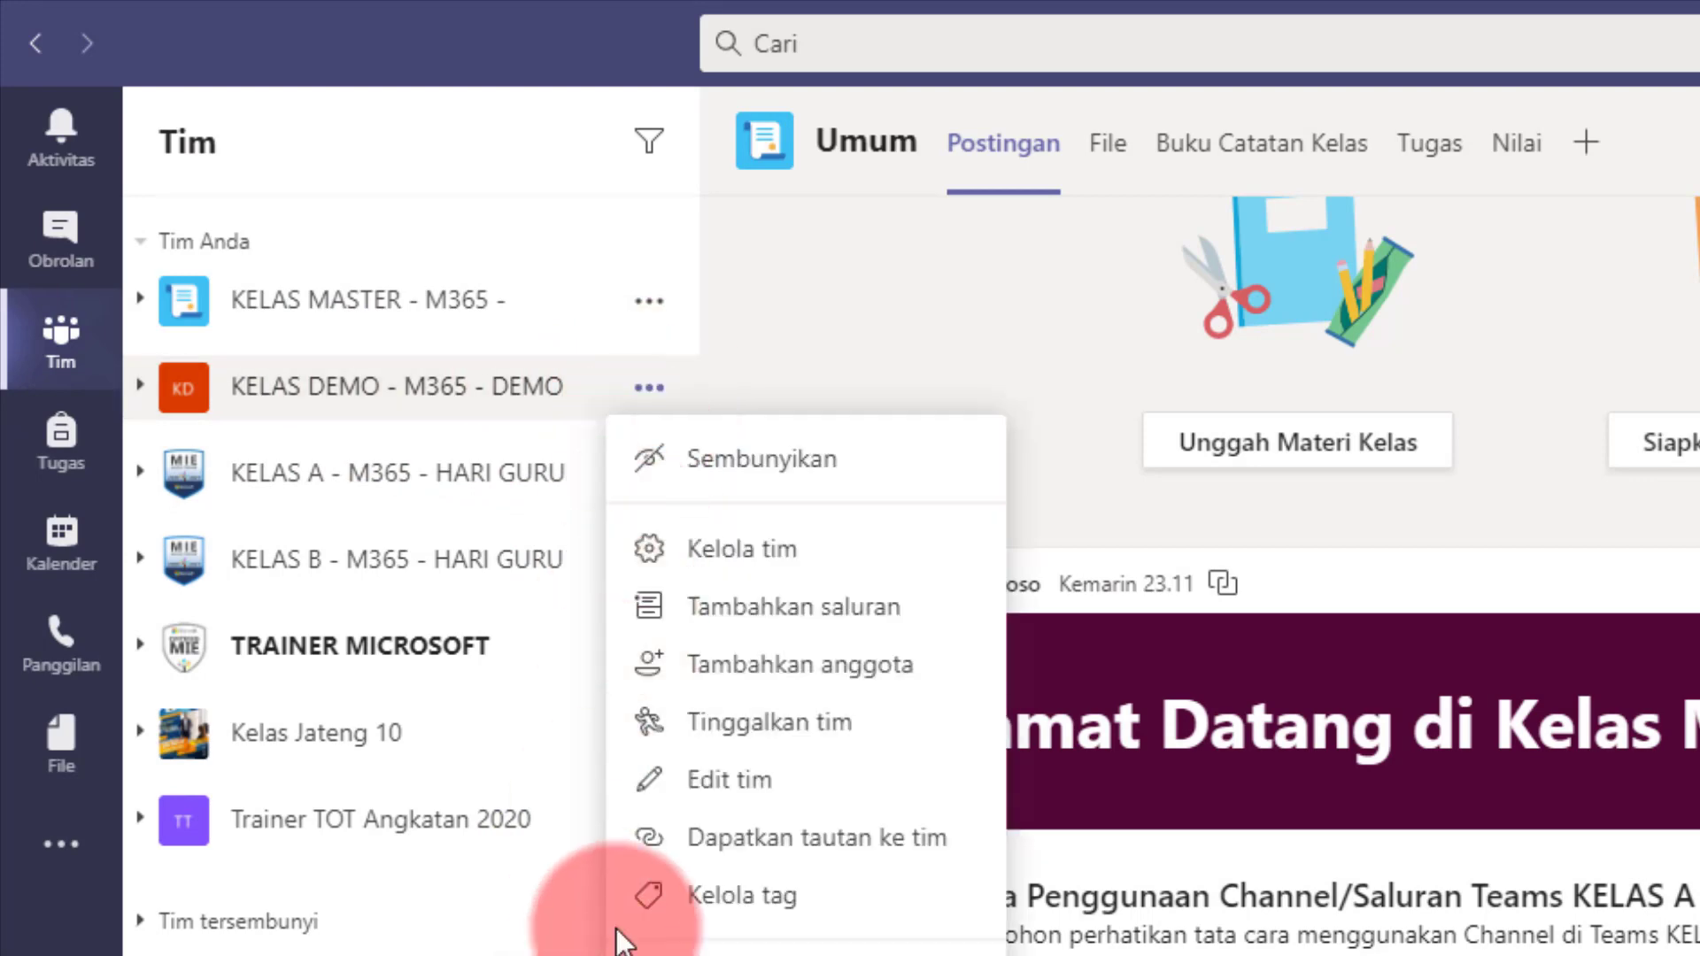
{"action": "left_click", "coordinate": [759, 462]}
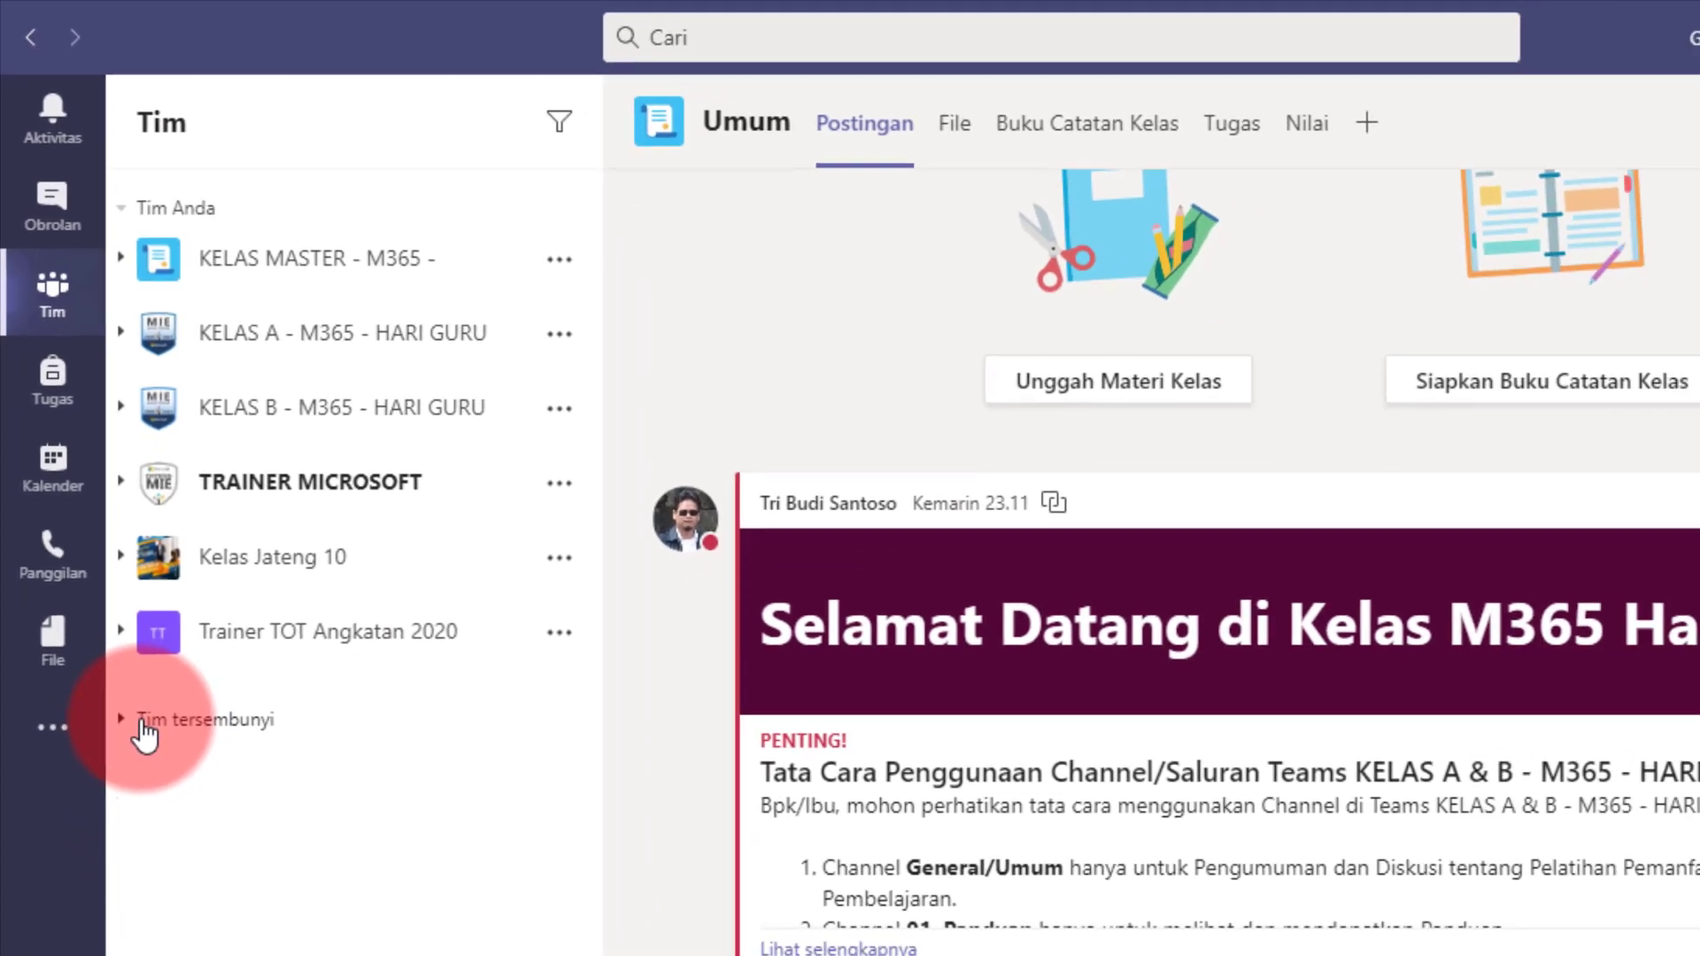
{"action": "left_click", "coordinate": [177, 837]}
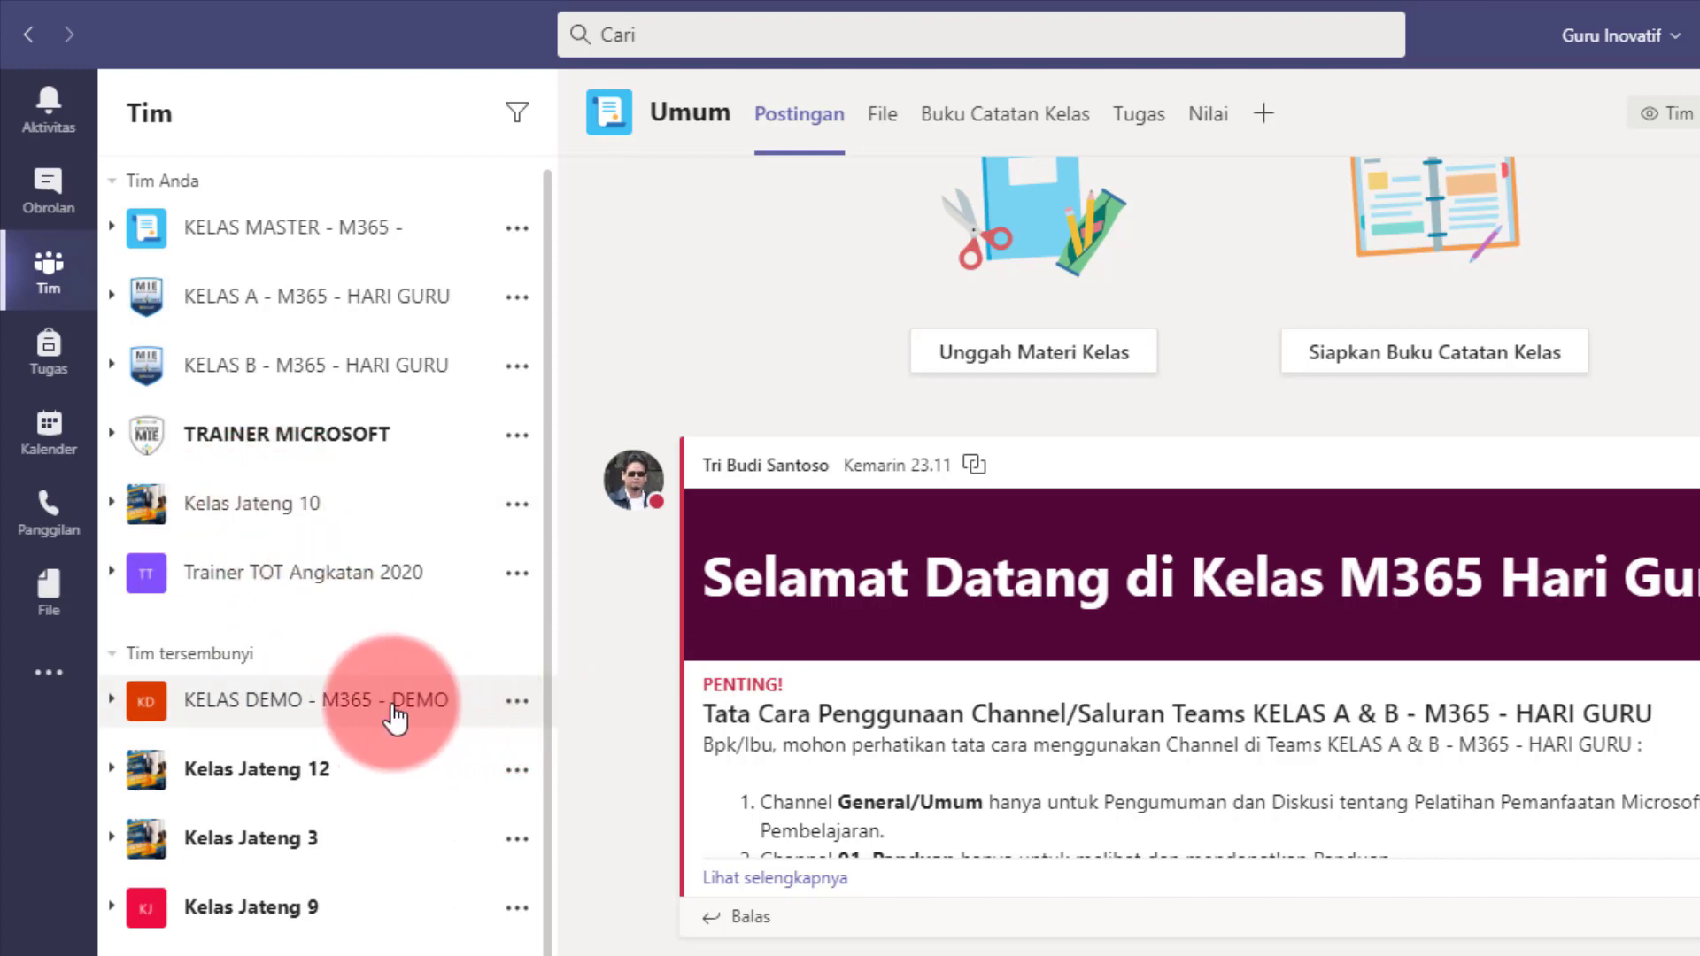
Show the hidden KELAS DEMO - M365 - DEMO team again and collapse the Tim tersembunyi group.
{"action": "left_click", "coordinate": [519, 703]}
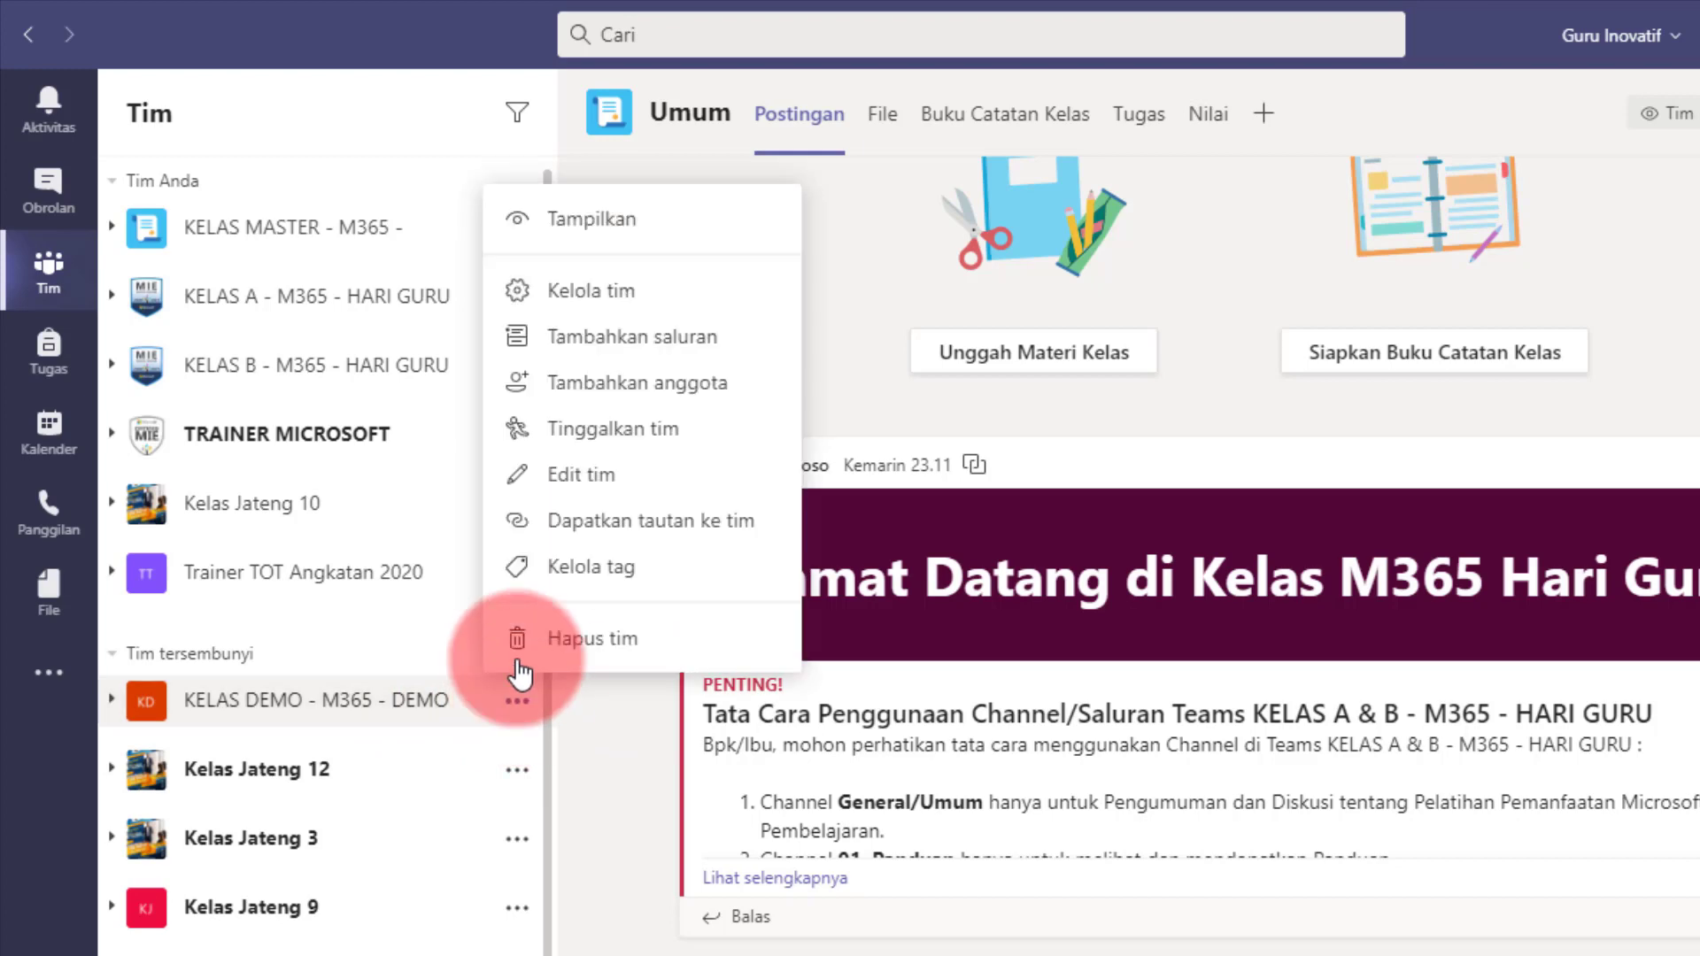
{"action": "left_click", "coordinate": [561, 223]}
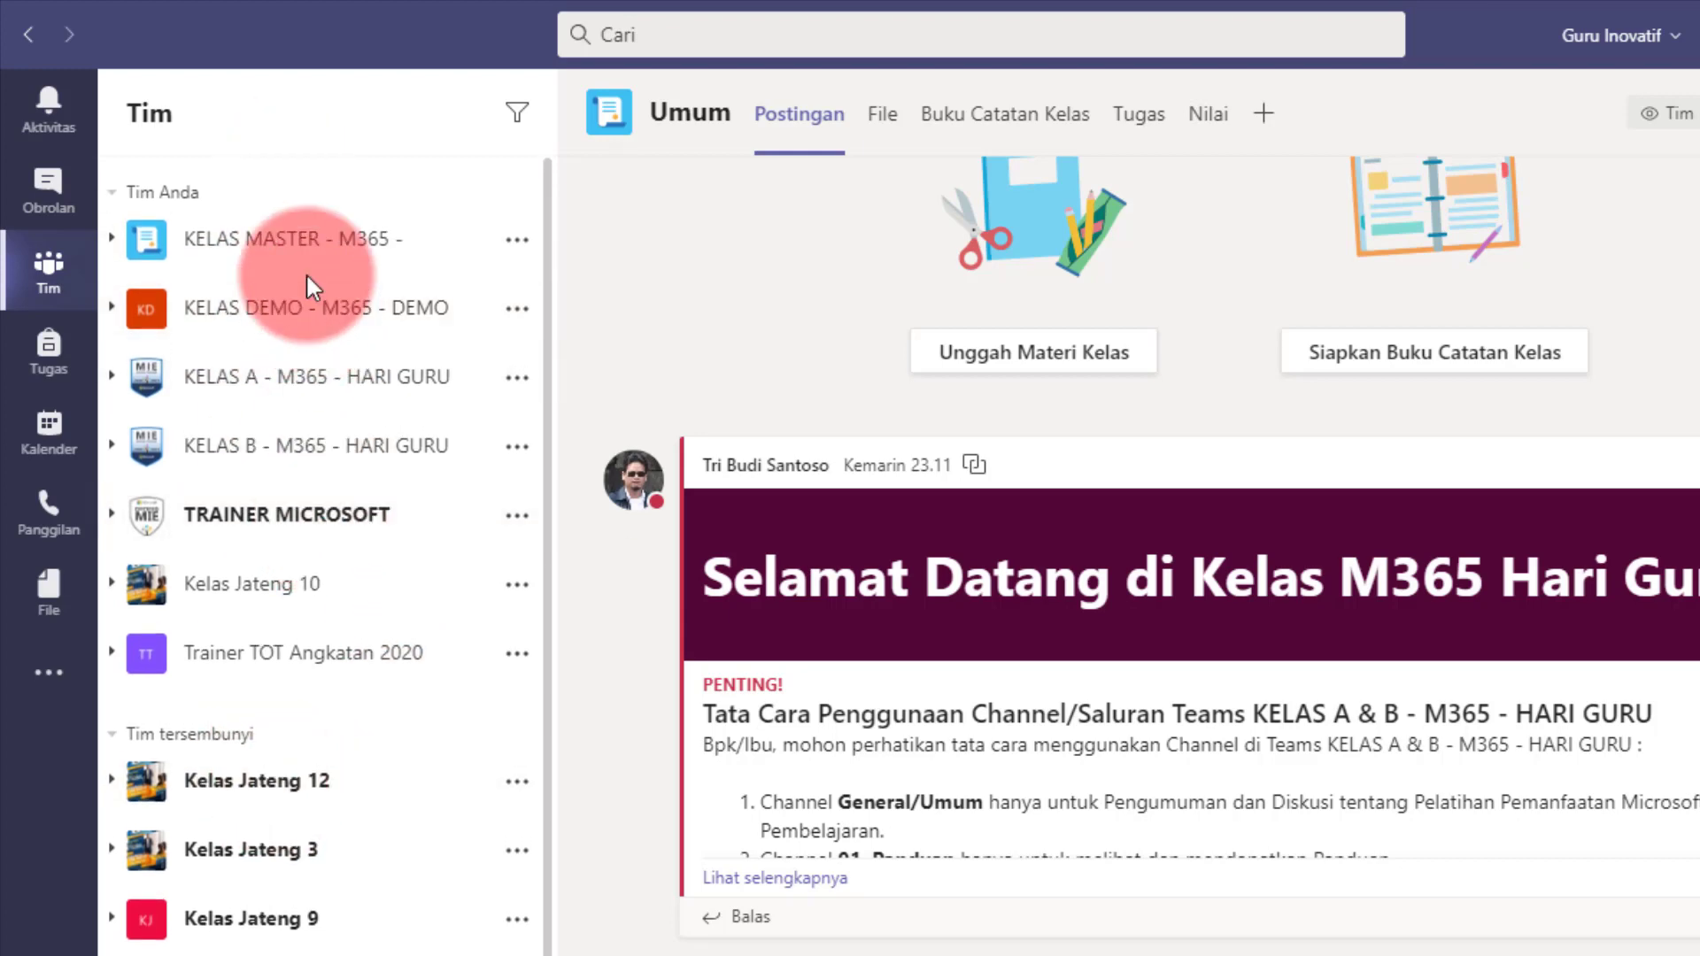
{"action": "left_click", "coordinate": [186, 725]}
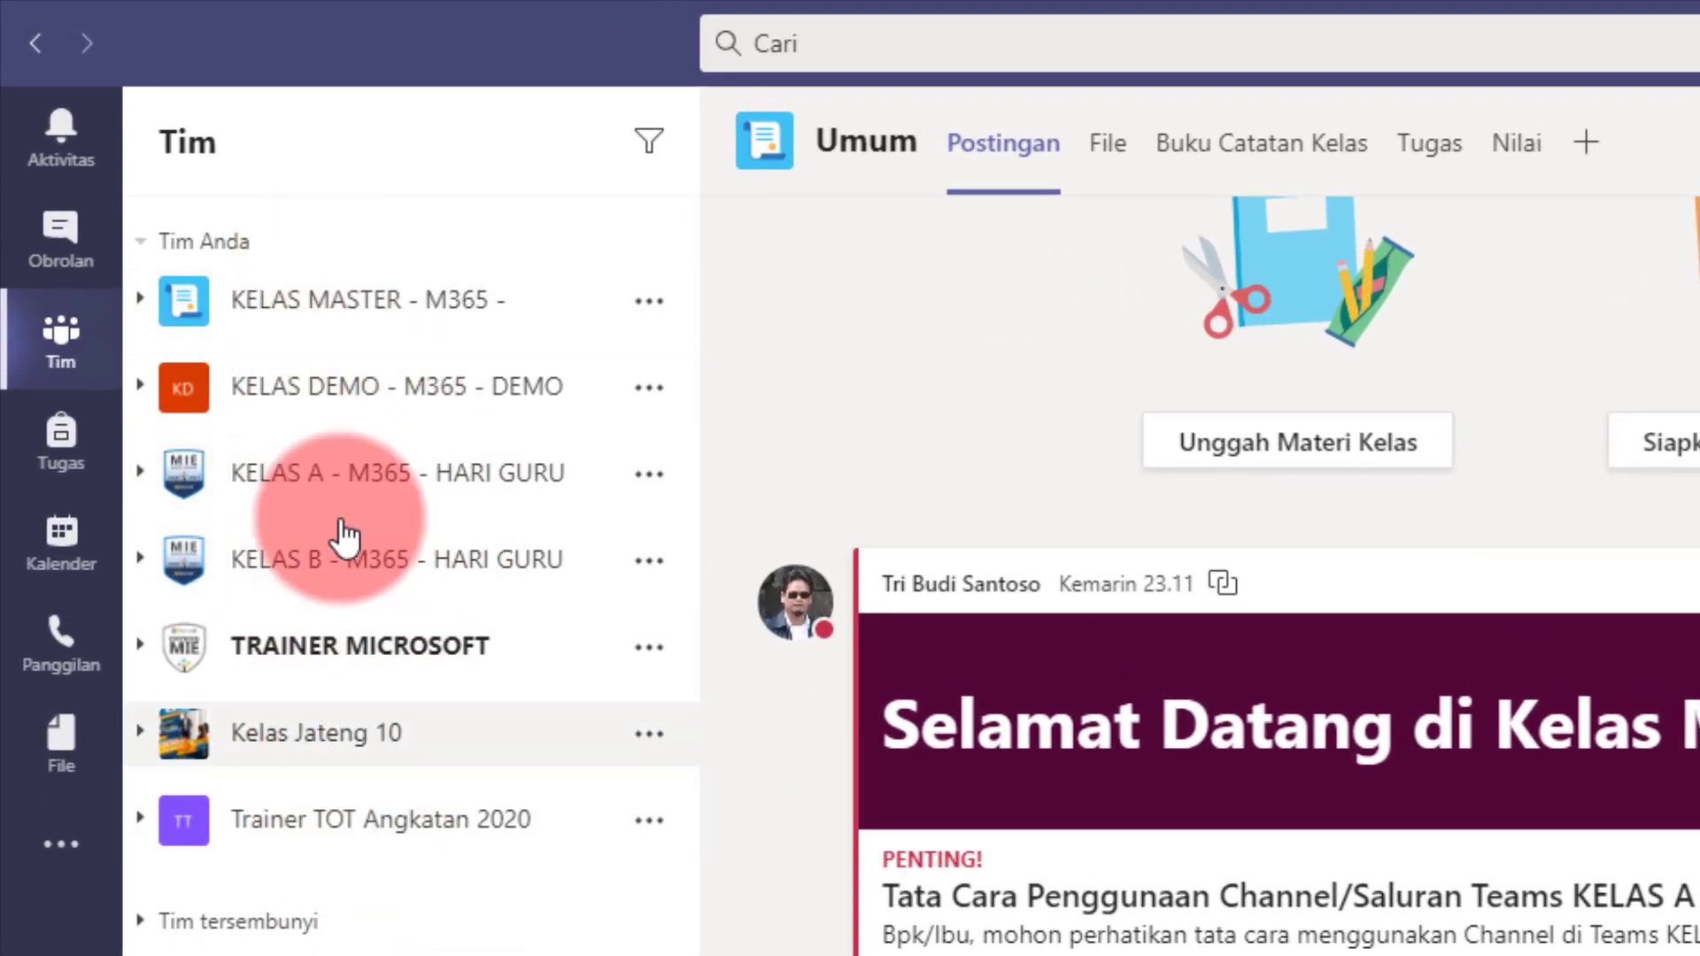
Collapse and re-expand the Tim Anda group, and briefly expand the KELAS MASTER - M365 and KELAS DEMO teams to view their channels.
{"action": "left_click", "coordinate": [215, 246]}
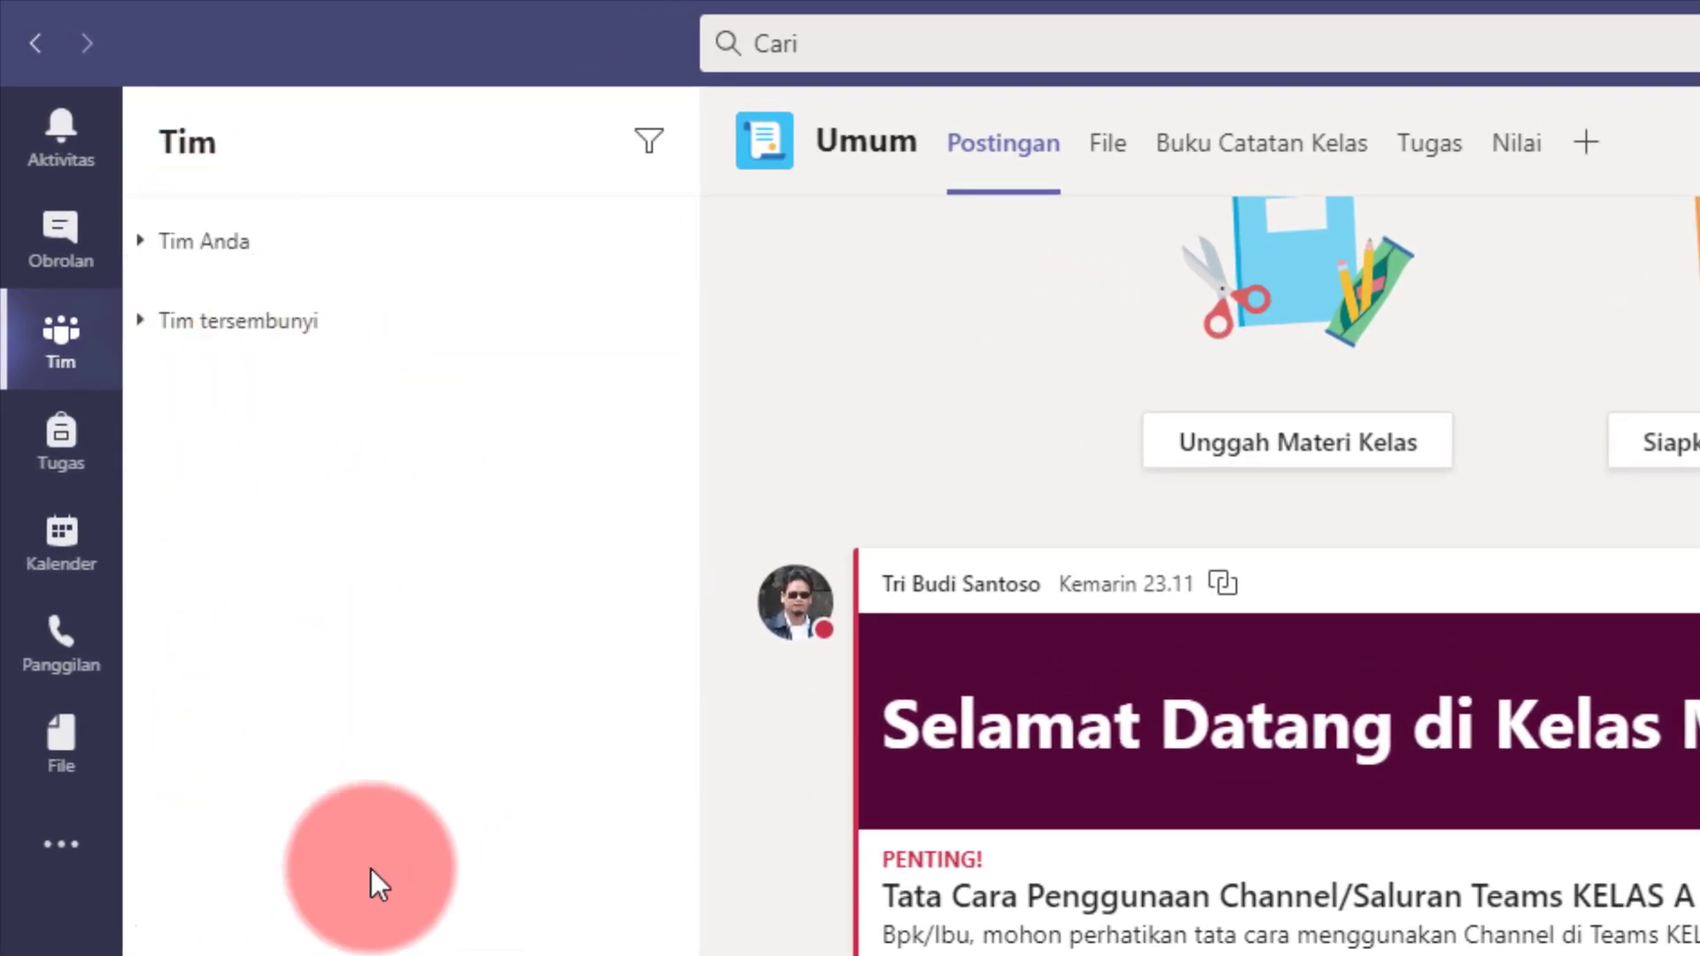
{"action": "left_click", "coordinate": [216, 243]}
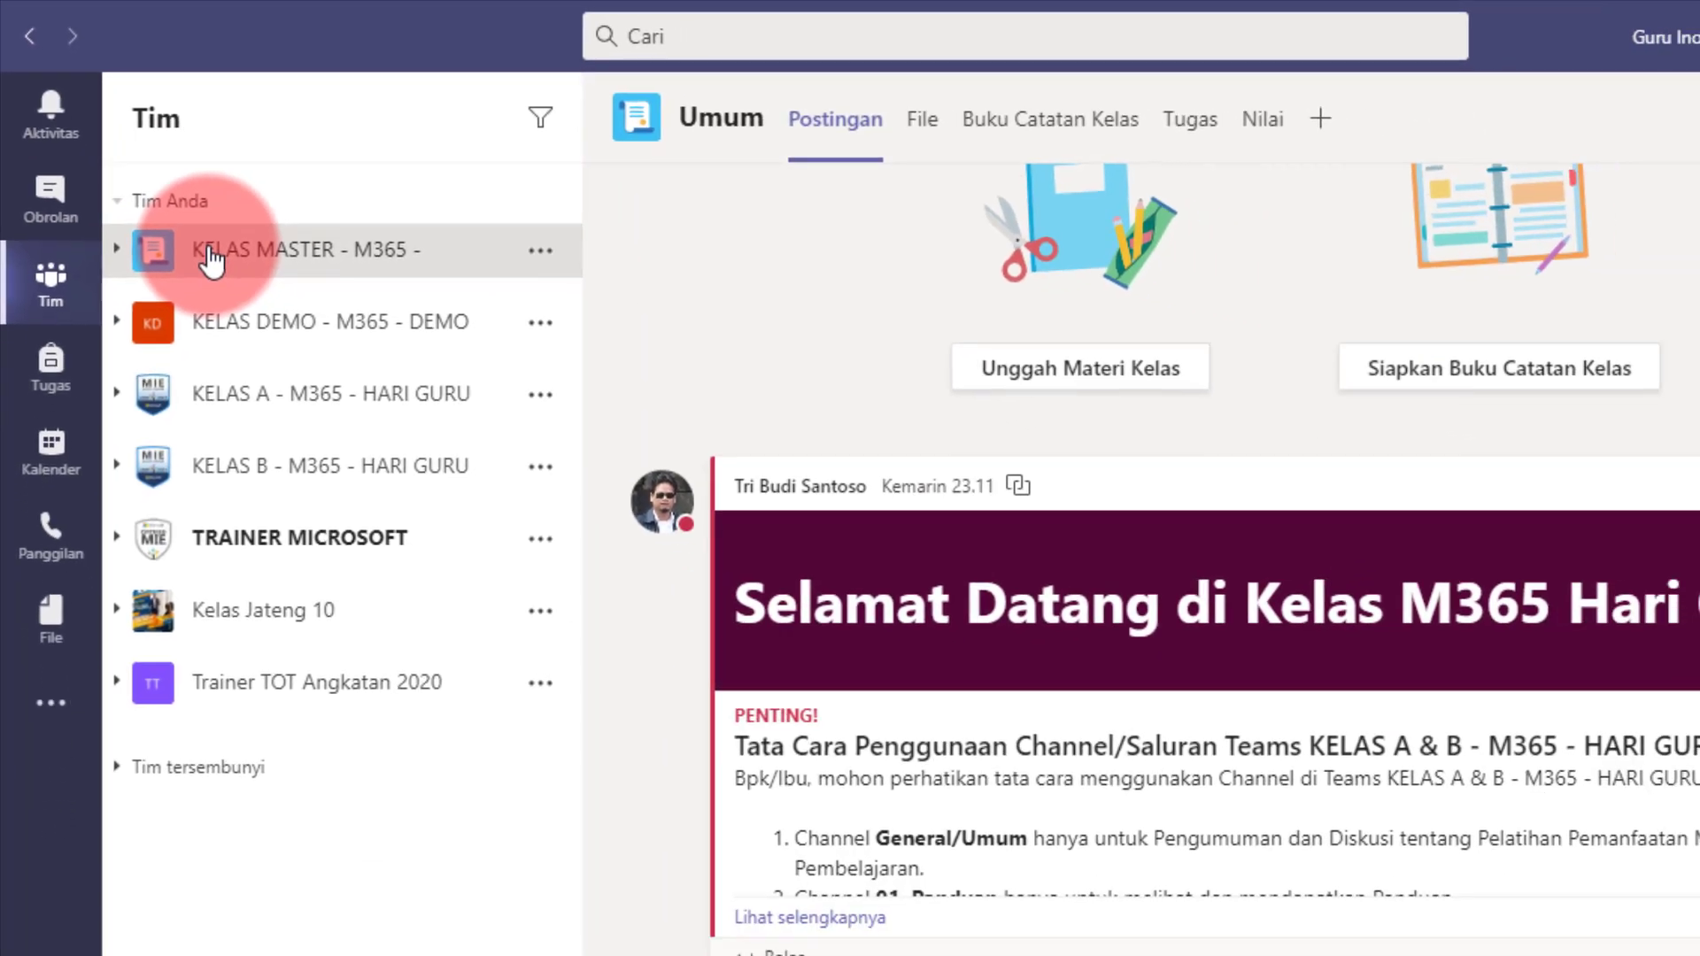
{"action": "left_click", "coordinate": [253, 310]}
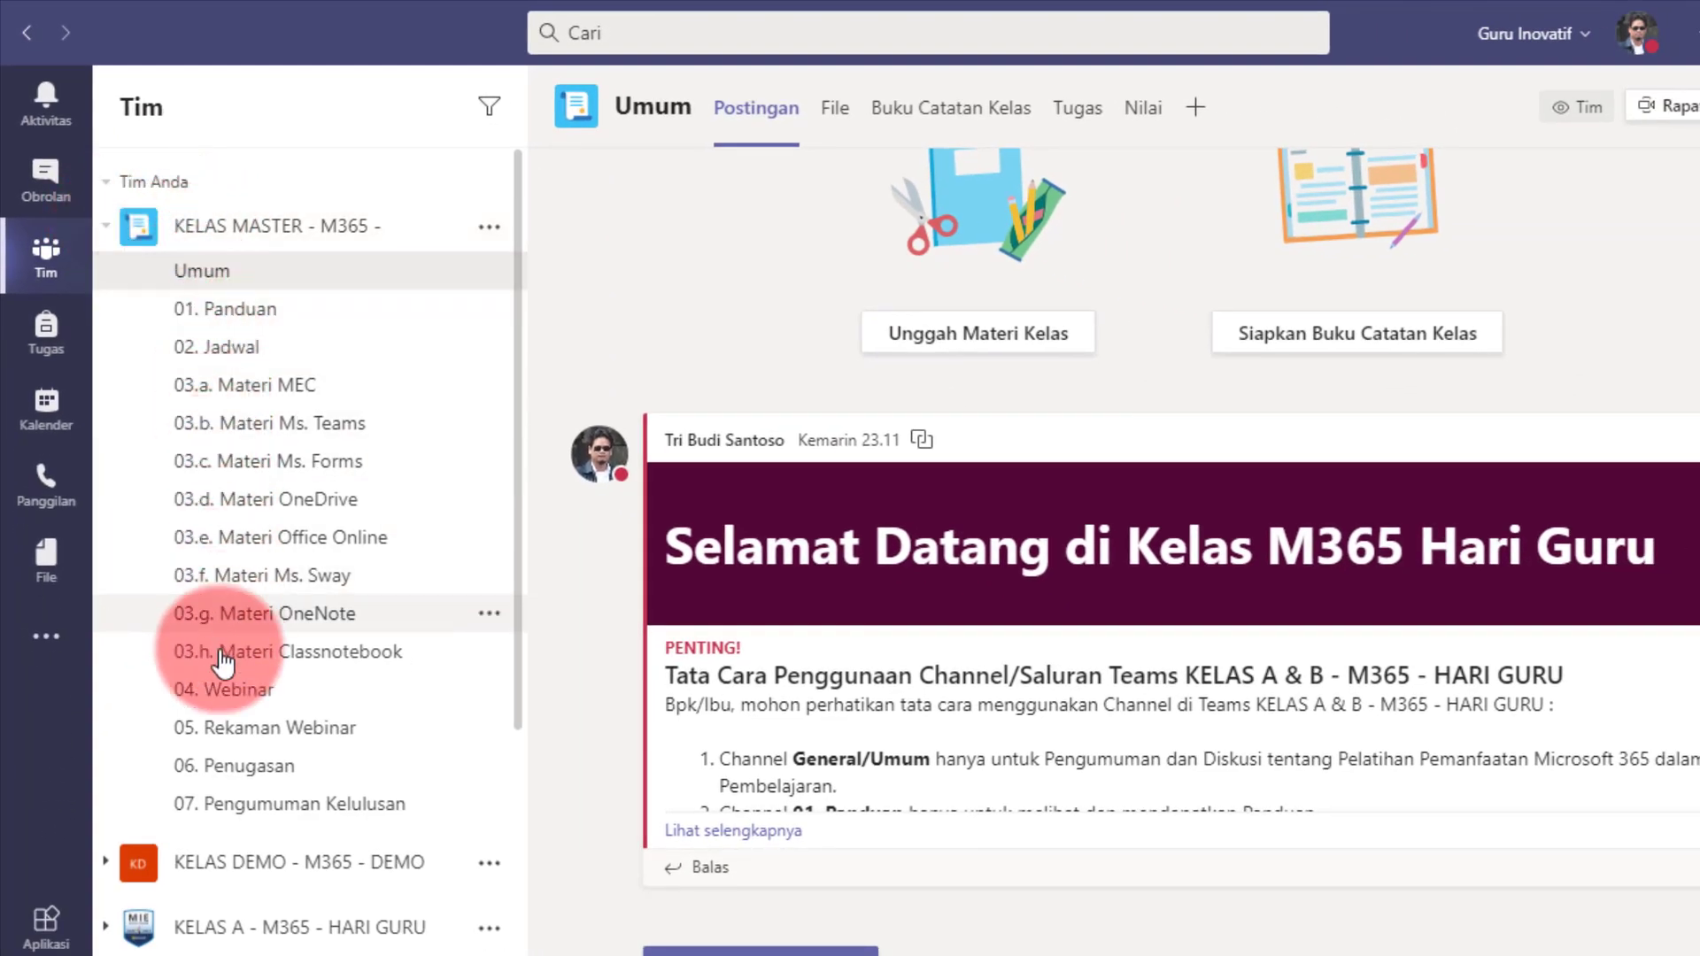
{"action": "left_click", "coordinate": [210, 236]}
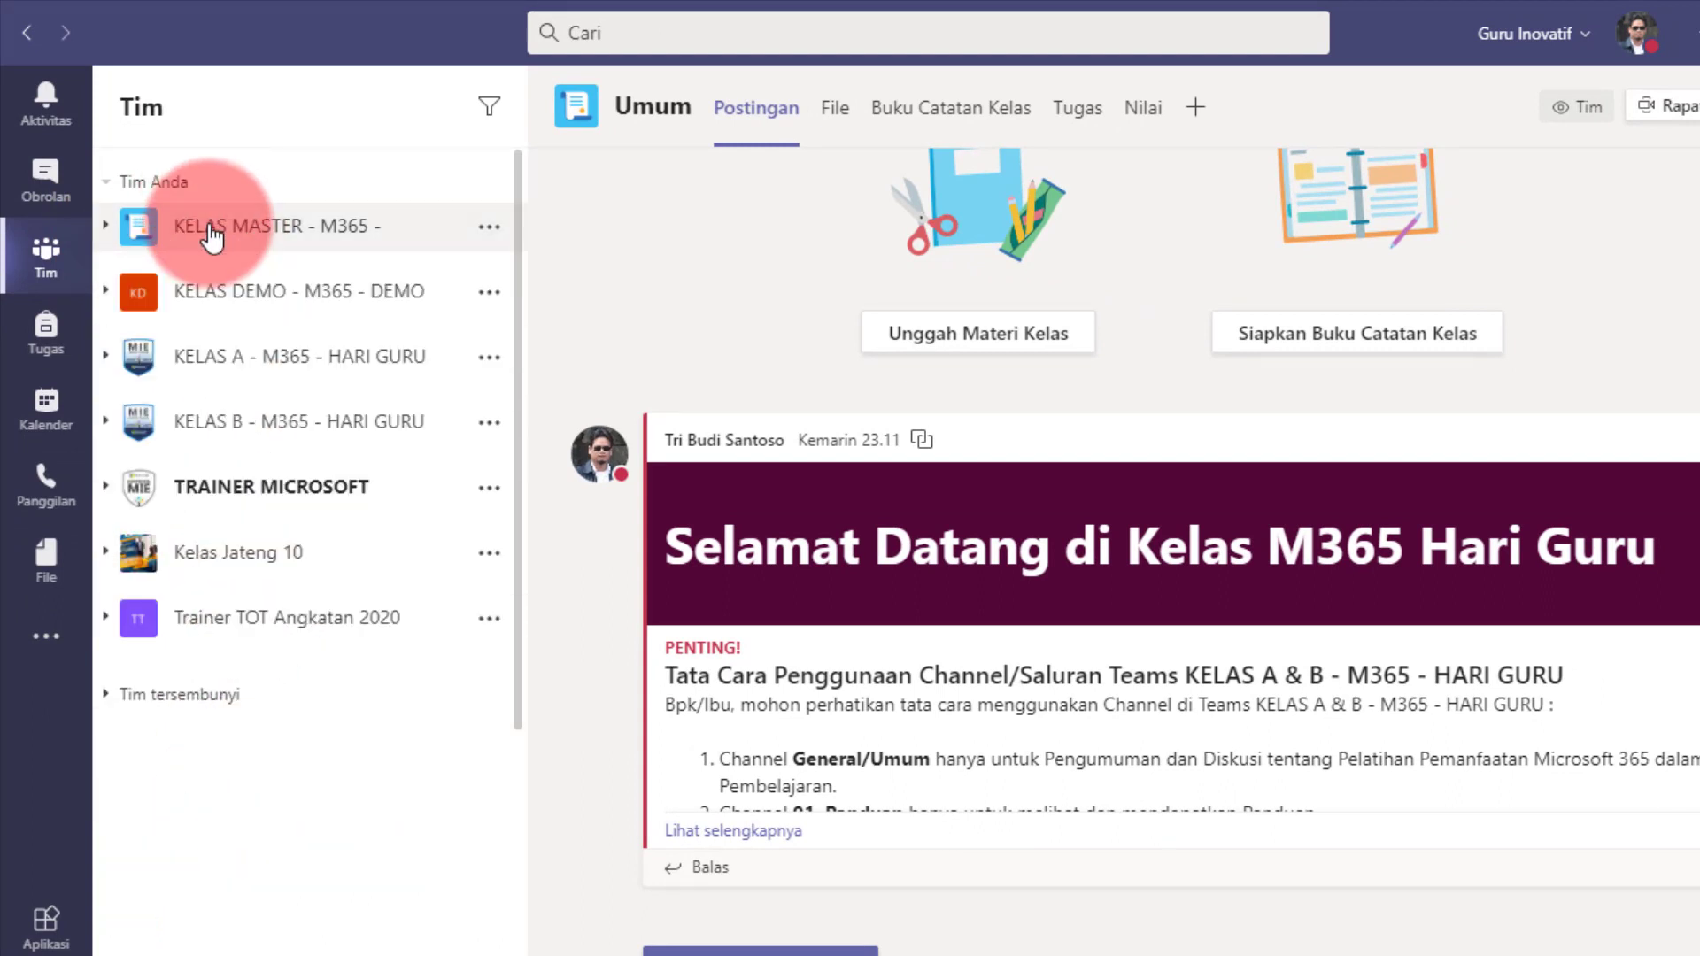
{"action": "left_click", "coordinate": [246, 301]}
{"action": "left_click", "coordinate": [245, 301]}
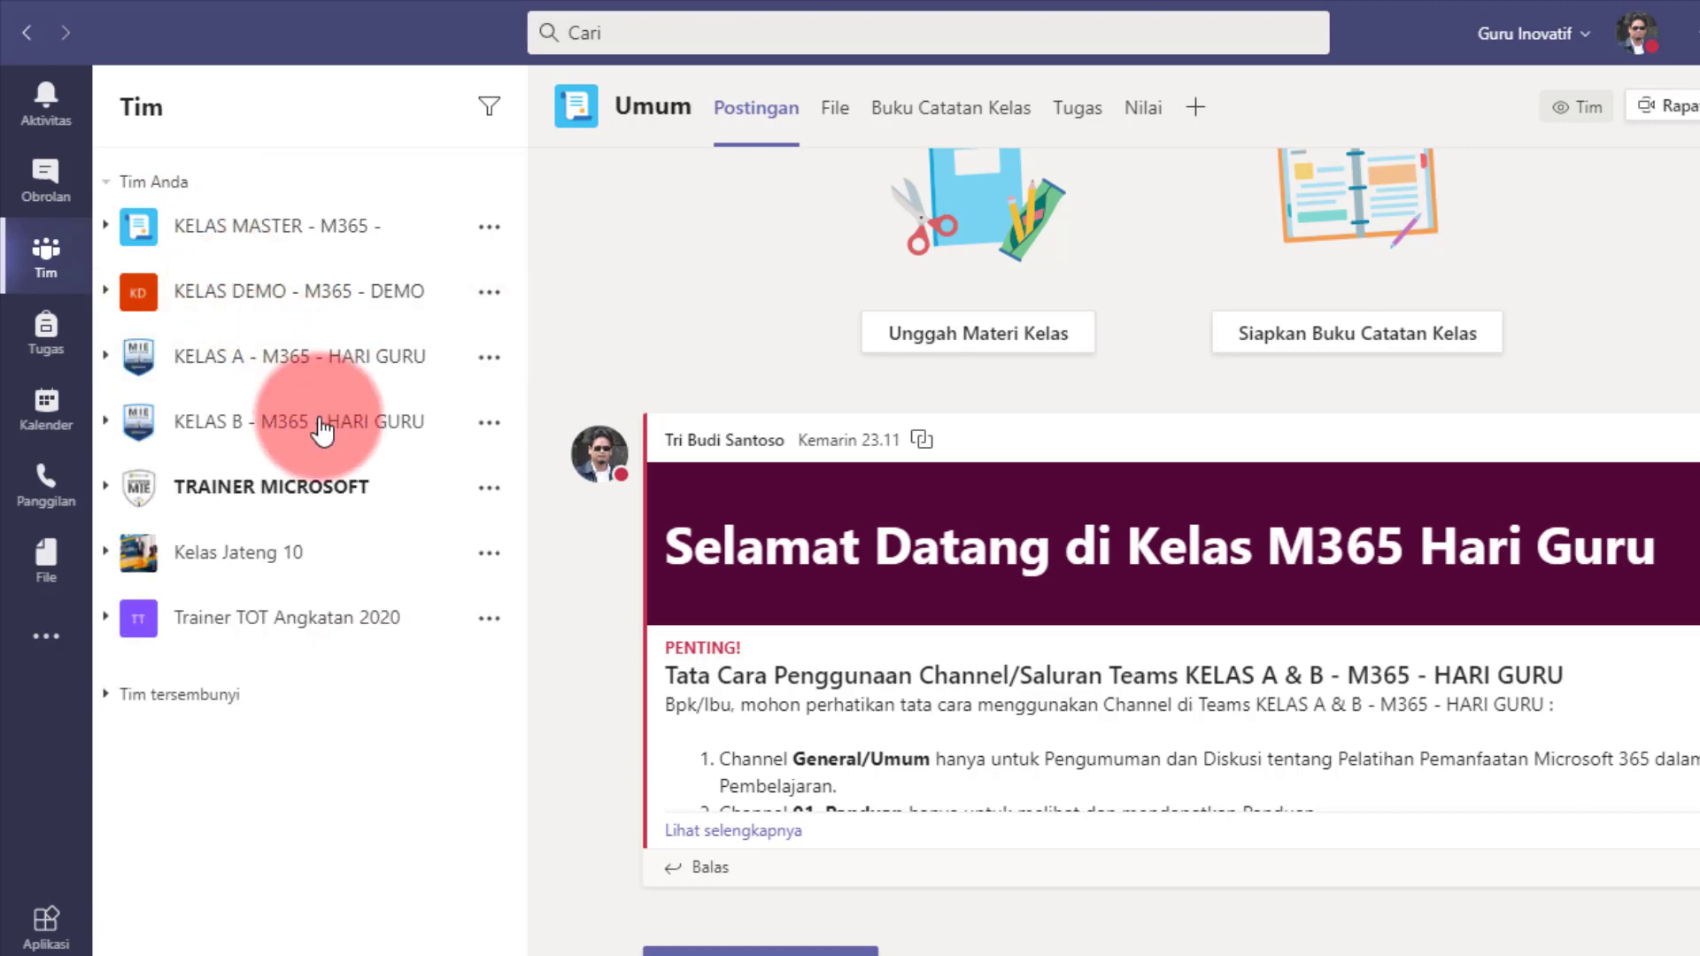
Expand Kelas Jateng 10 to review its channels and collapse it, doing the same with the KELAS MASTER - M365 team.
{"action": "left_click", "coordinate": [226, 574]}
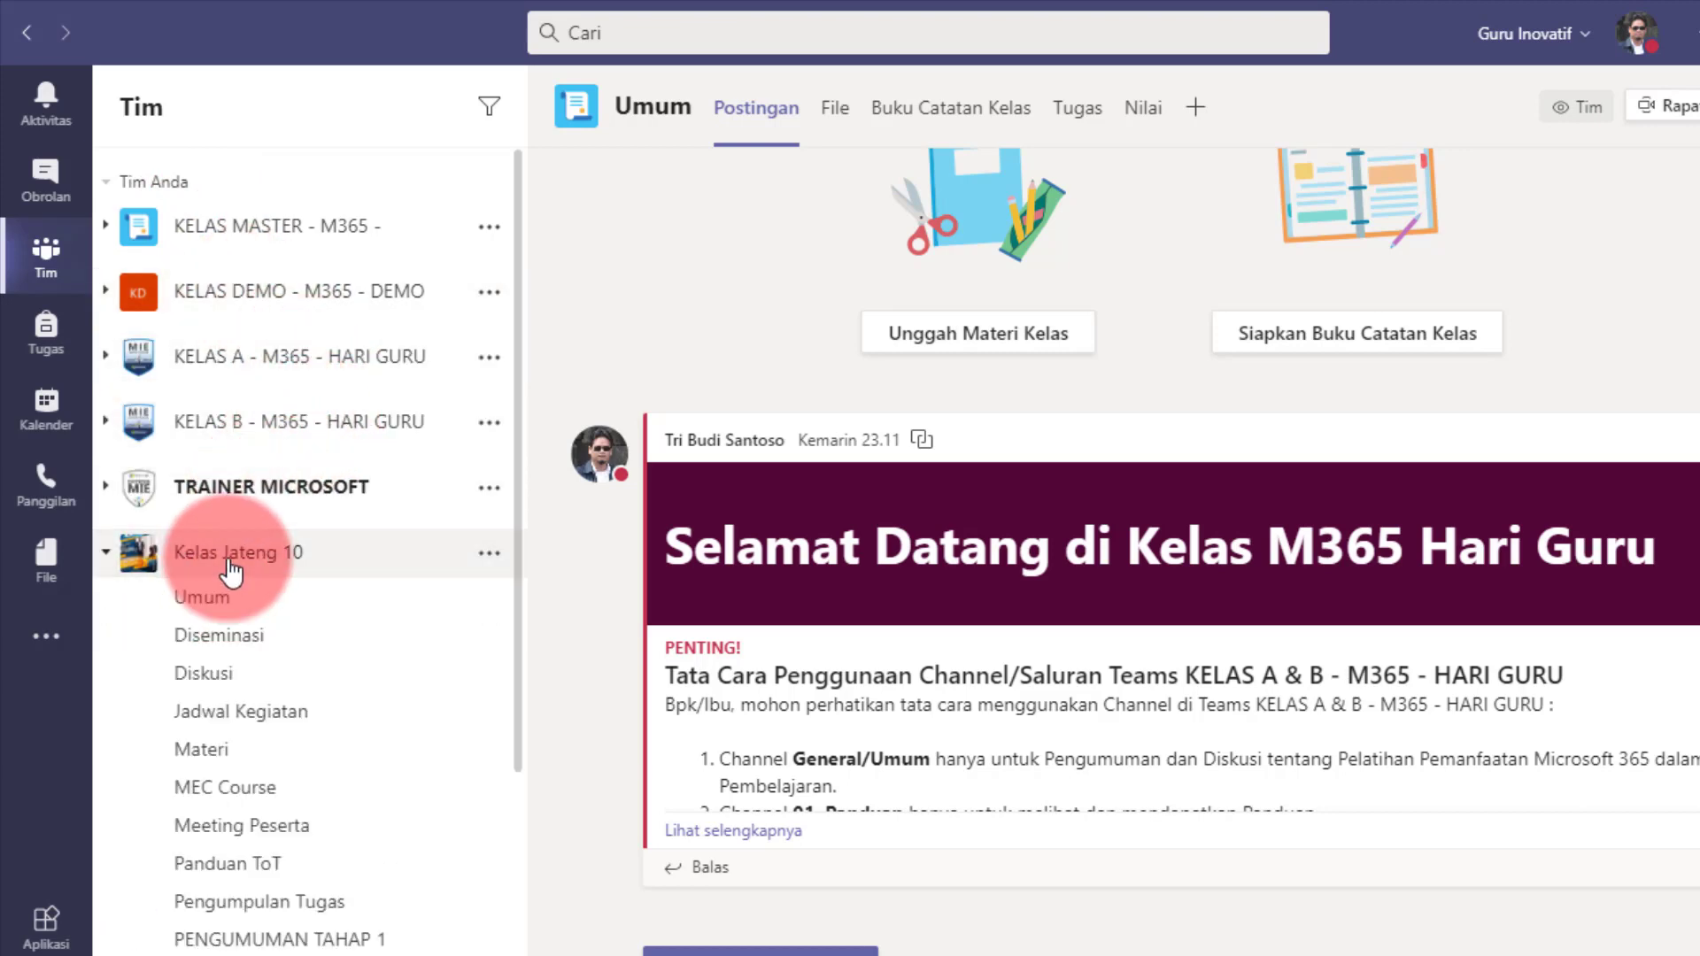
{"action": "scroll", "coordinate": [232, 574], "scroll_direction": "down", "scroll_amount": 3}
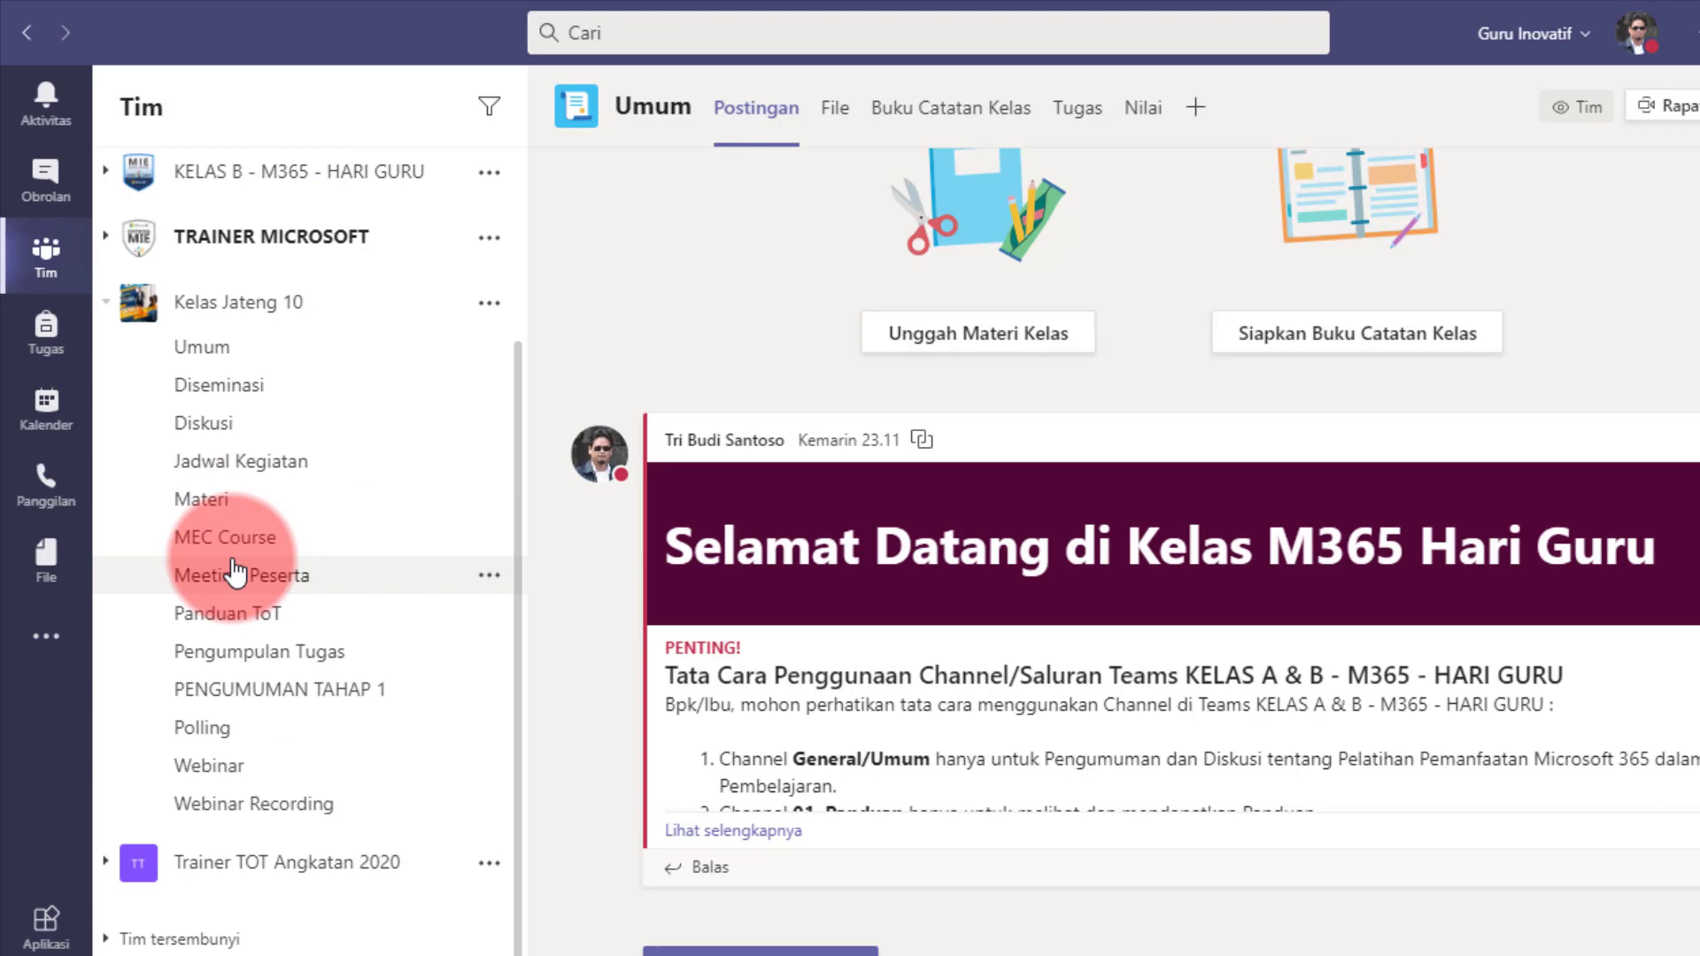
{"action": "left_click", "coordinate": [233, 308]}
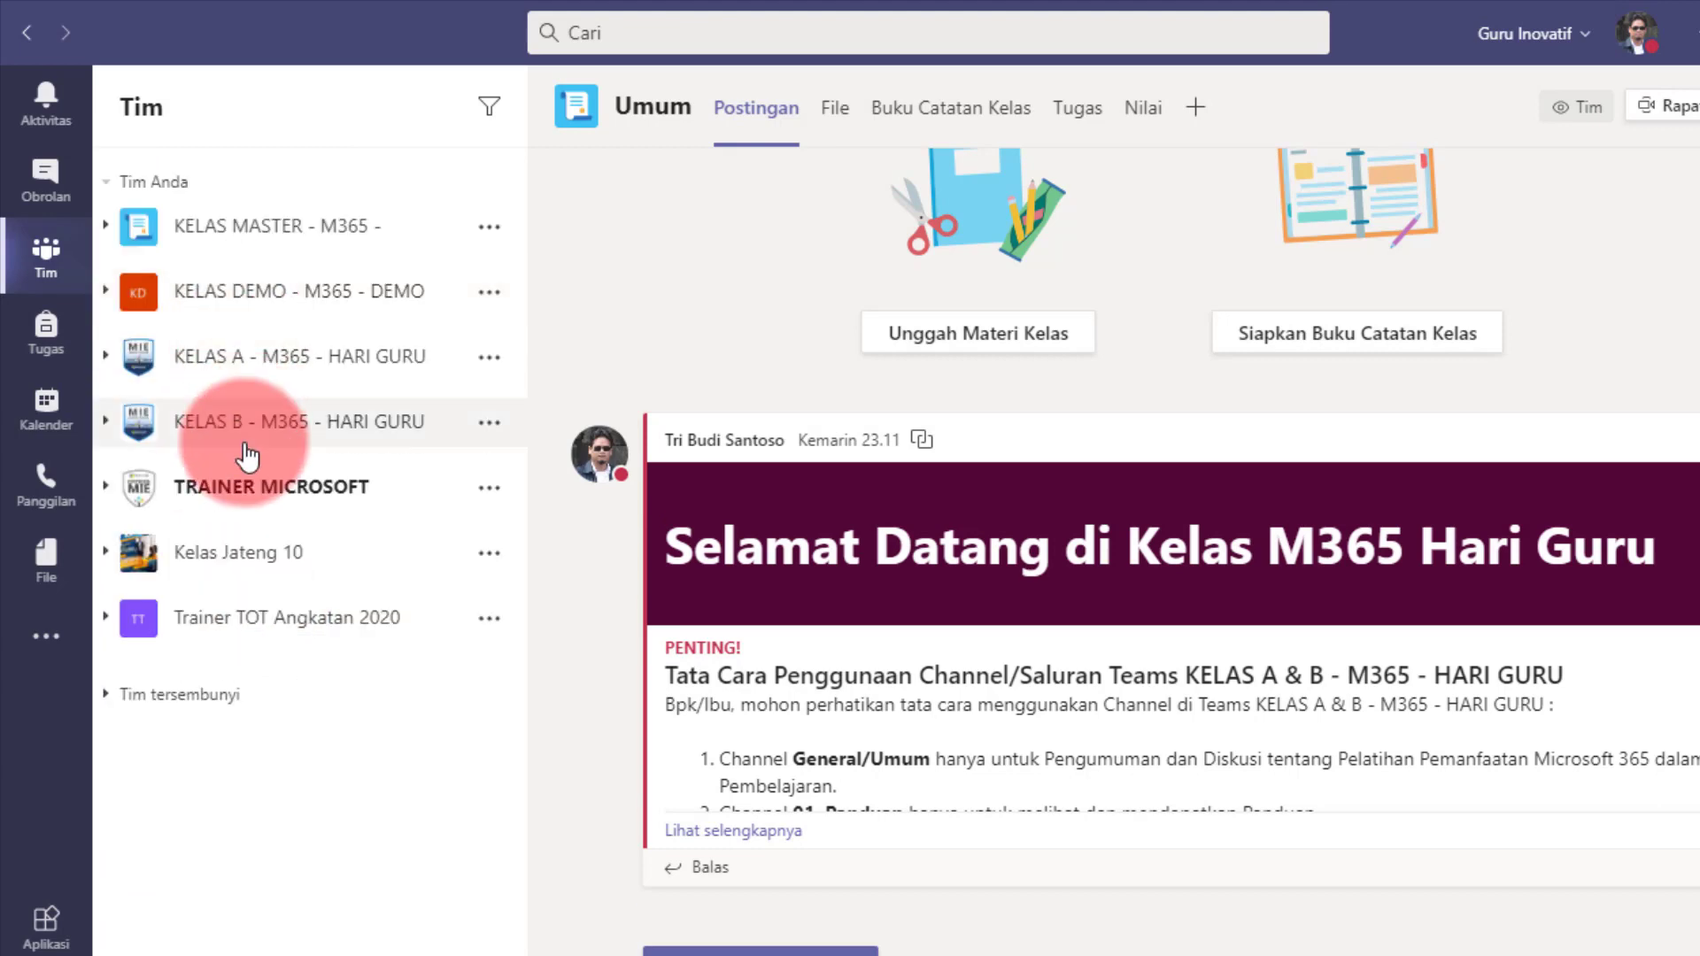
{"action": "left_click", "coordinate": [209, 236]}
{"action": "left_click", "coordinate": [209, 236]}
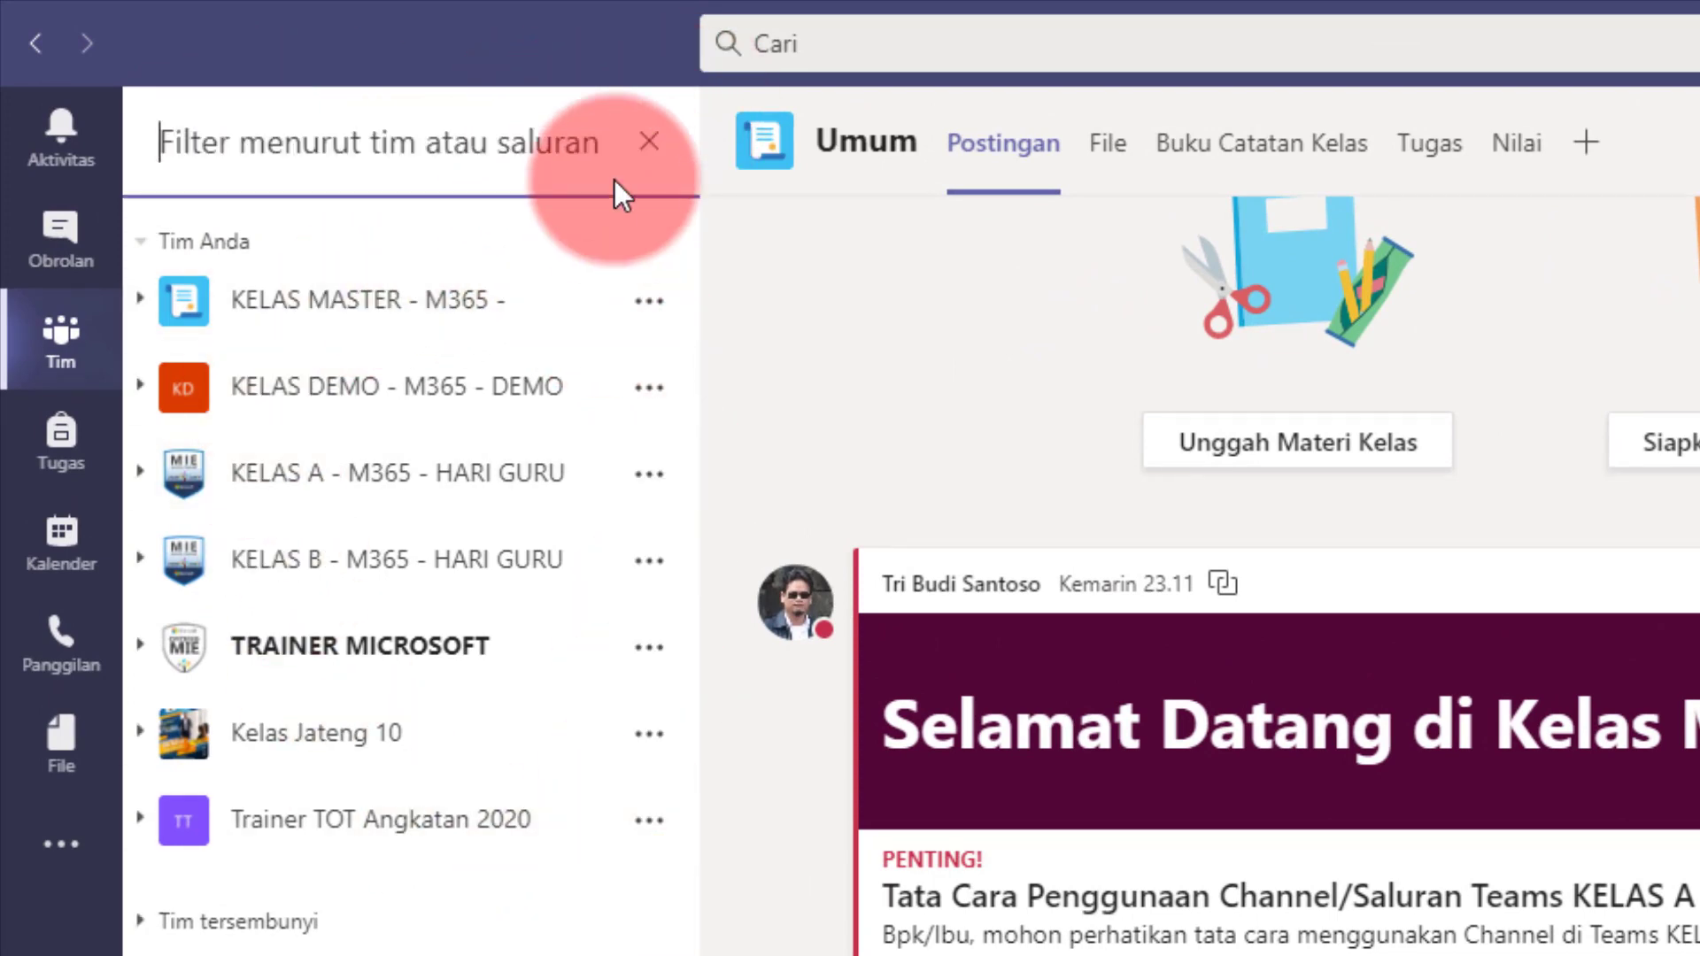
Filter the team list by "kelas a" and clear the filter text.
{"action": "left_click", "coordinate": [650, 142]}
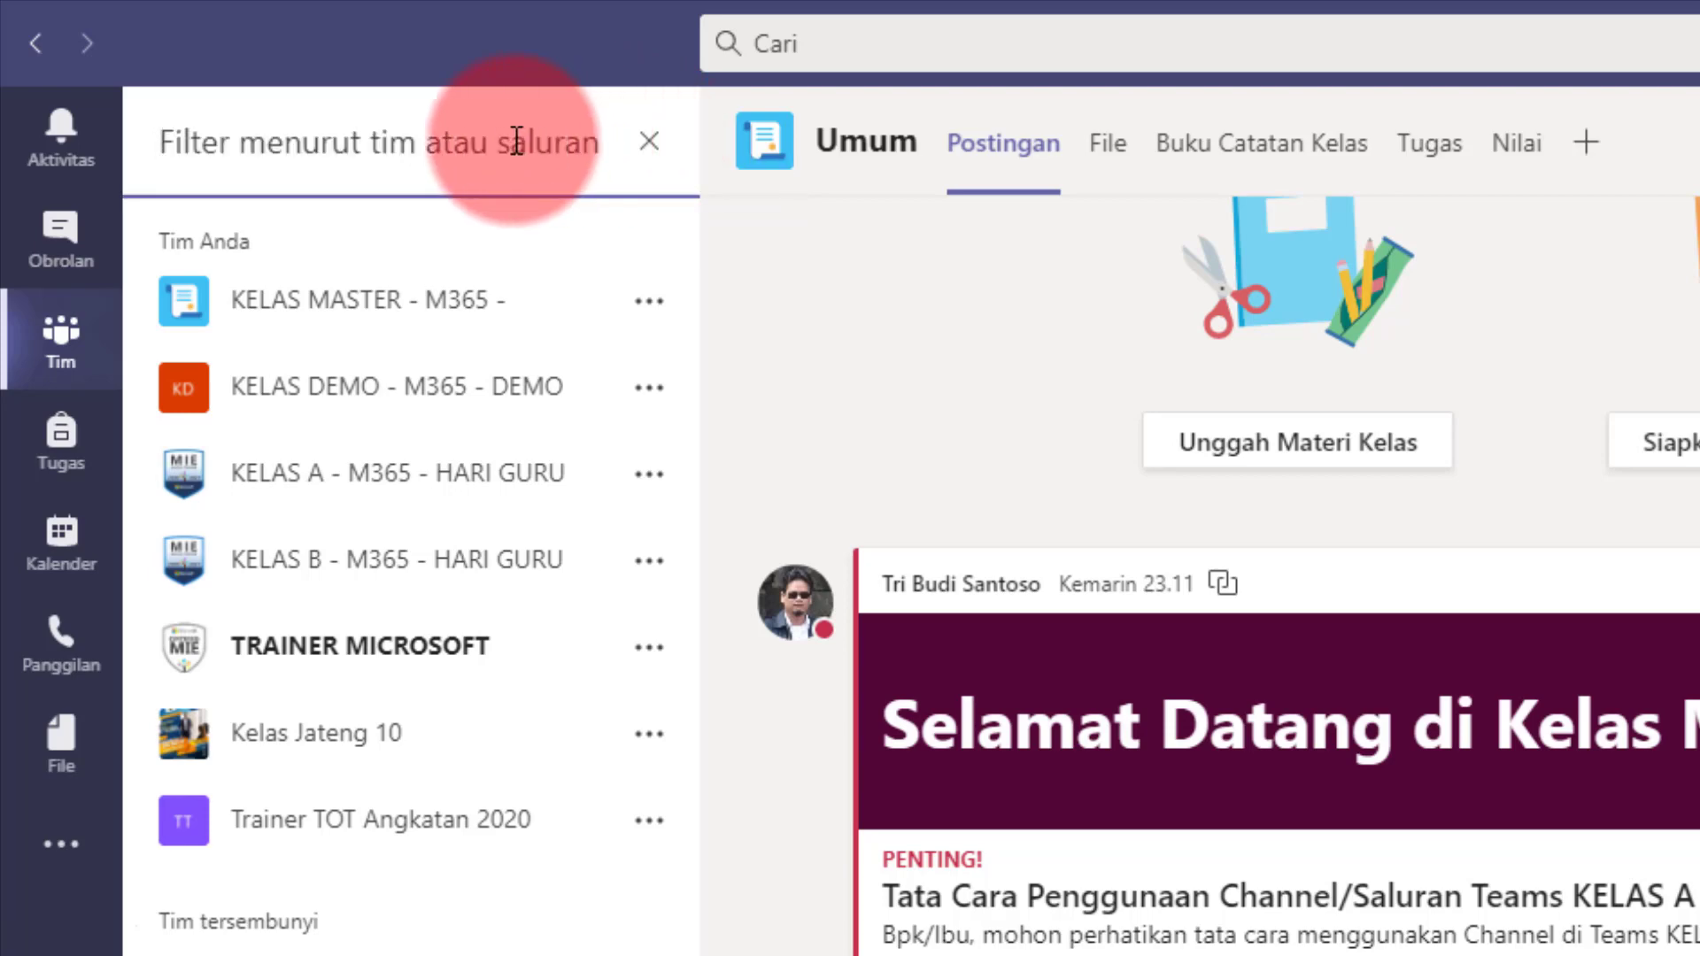
{"action": "type", "text": "kelas"}
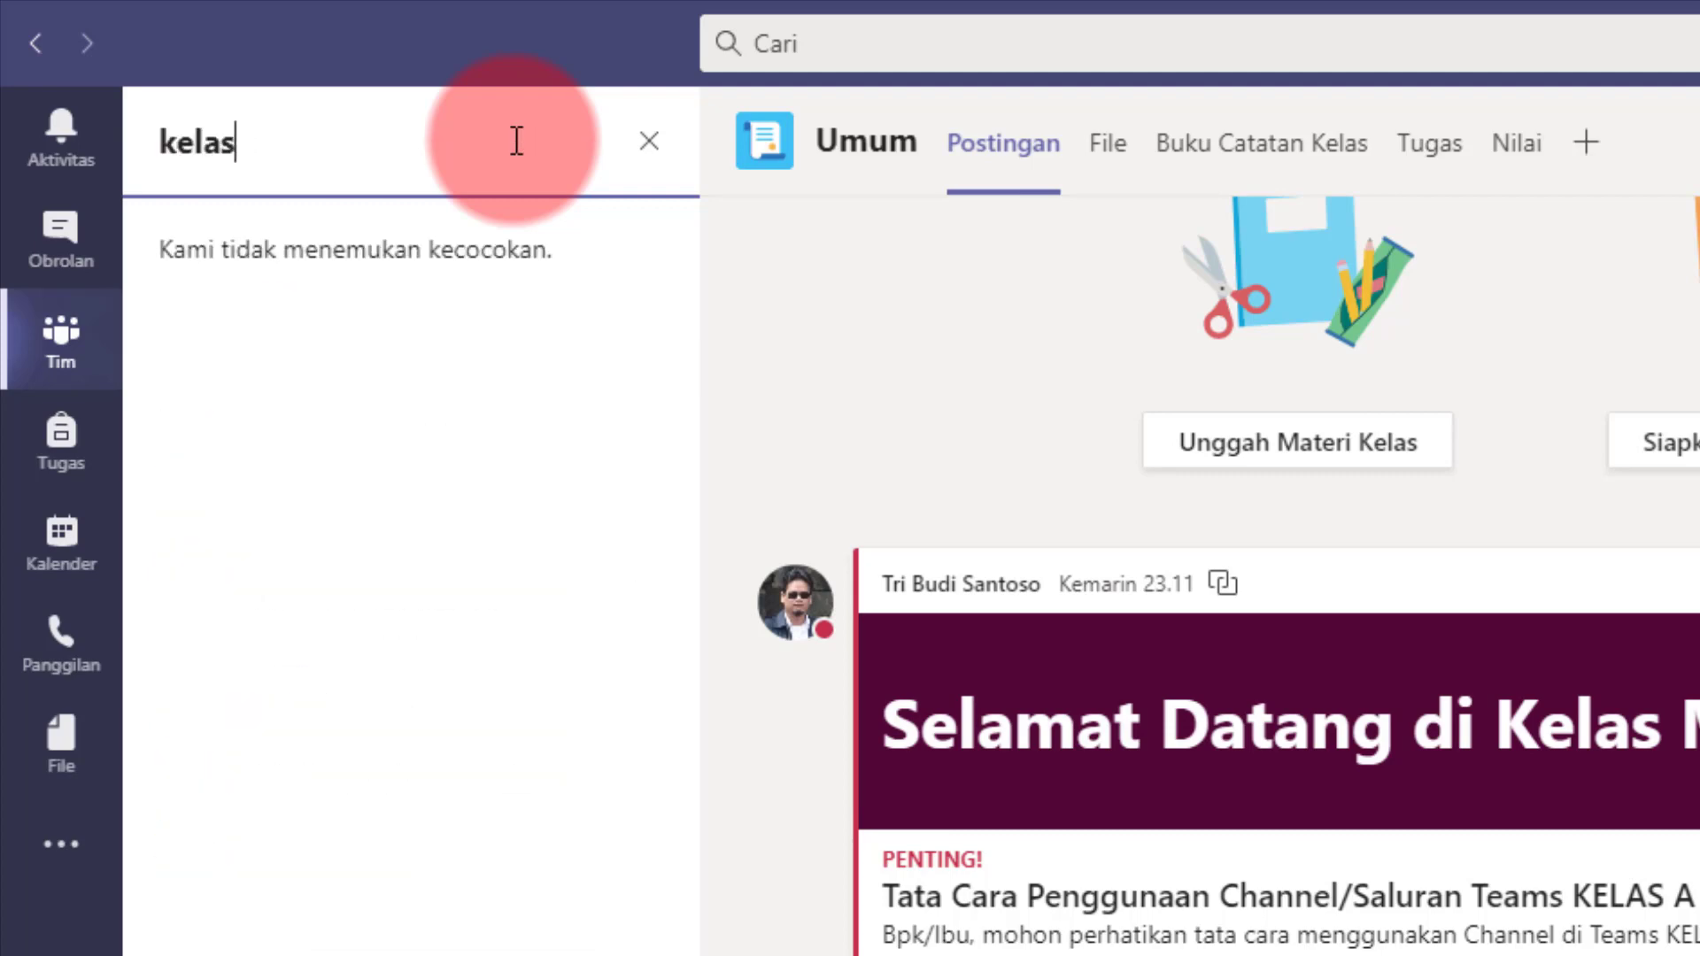
{"action": "type", "text": " a"}
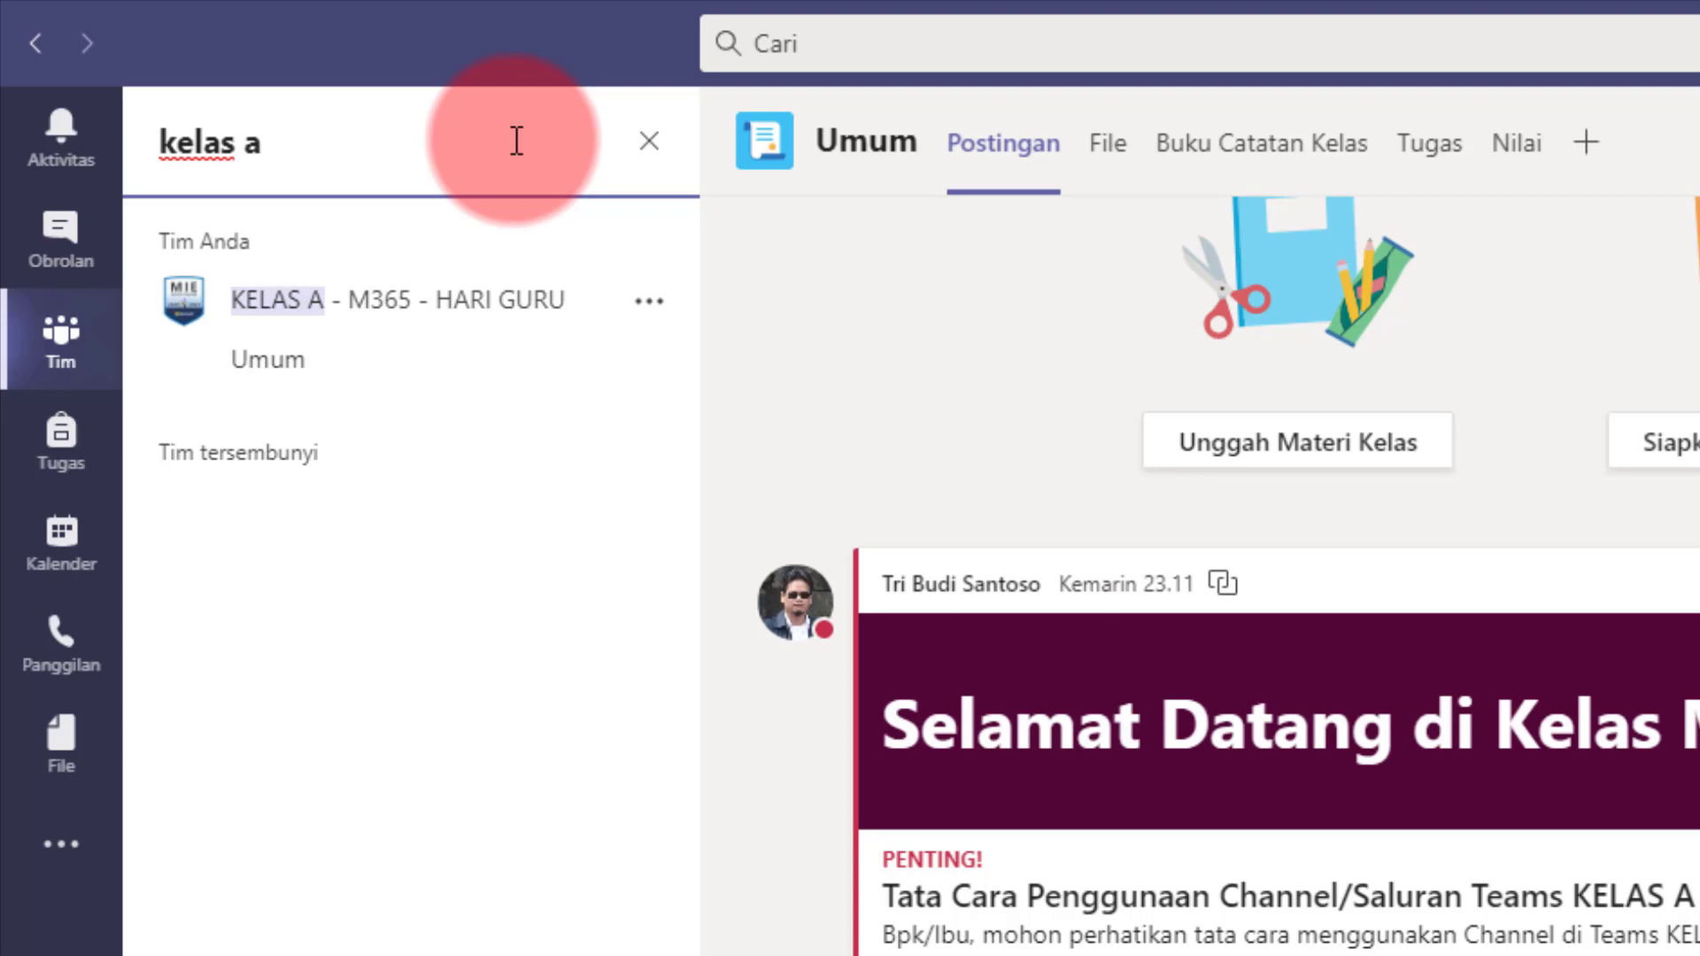
{"action": "key", "text": "BackSpace"}
{"action": "key", "text": "BackSpace"}
{"action": "key", "text": "BackSpace"}
{"action": "key", "text": "BackSpace"}
{"action": "key", "text": "BackSpace"}
{"action": "key", "text": "BackSpace"}
{"action": "key", "text": "BackSpace"}
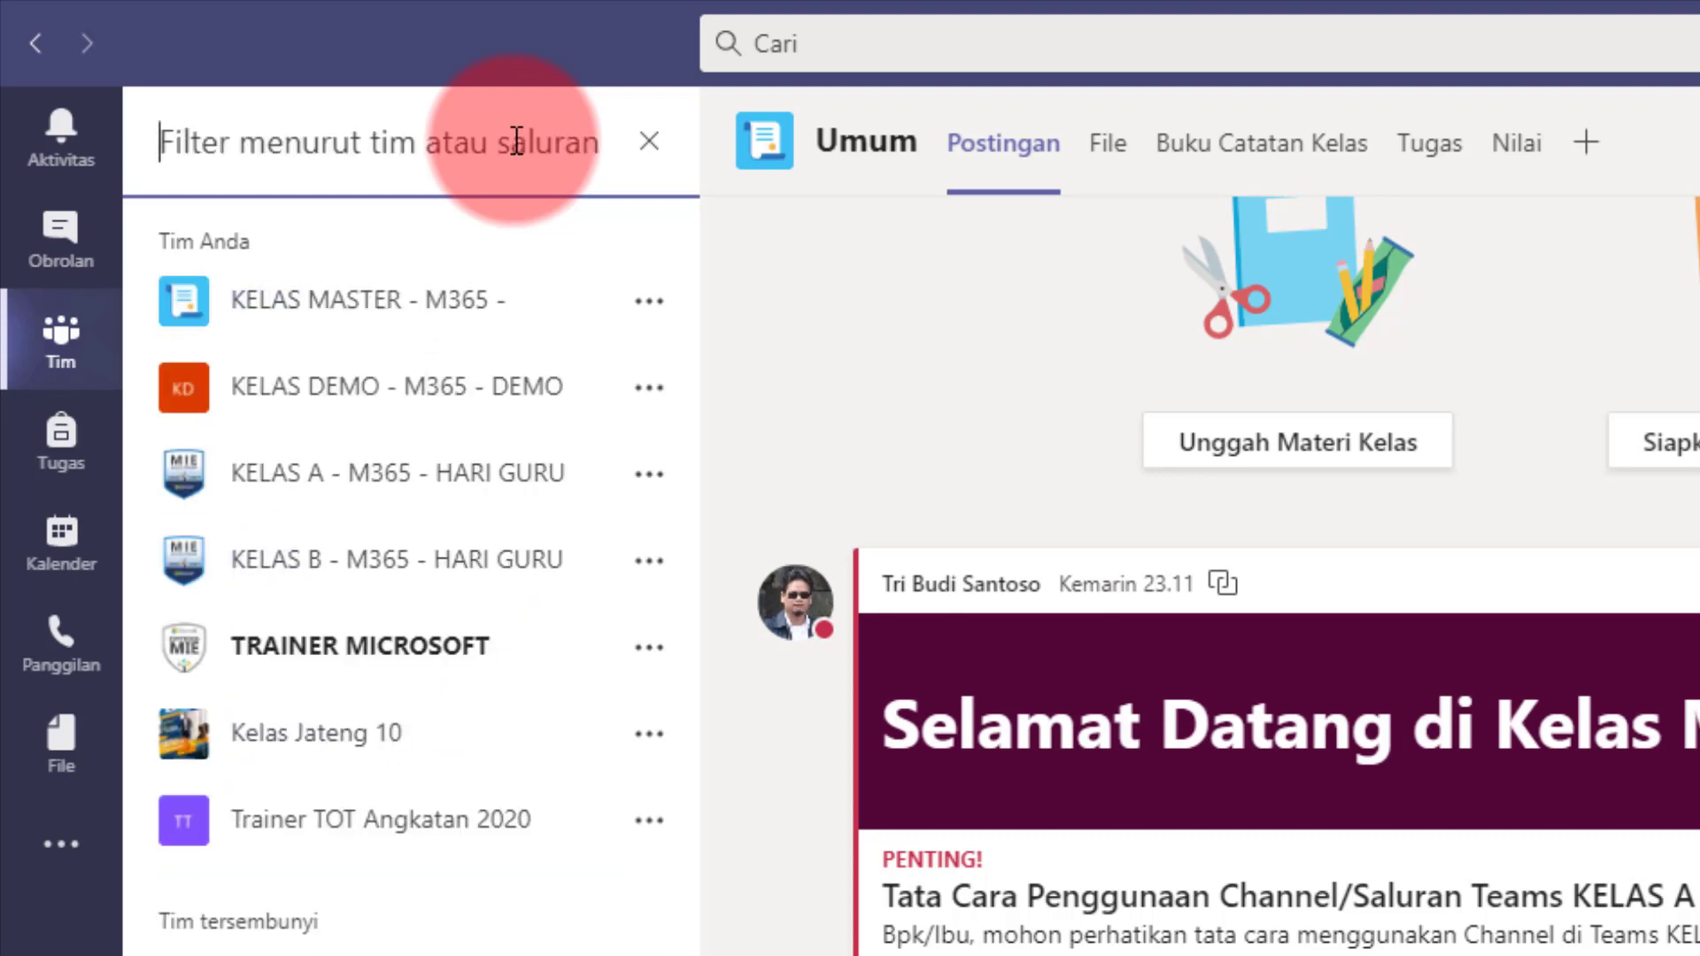
Filter the team list by "trainer" and clear the filter text.
{"action": "type", "text": "t"}
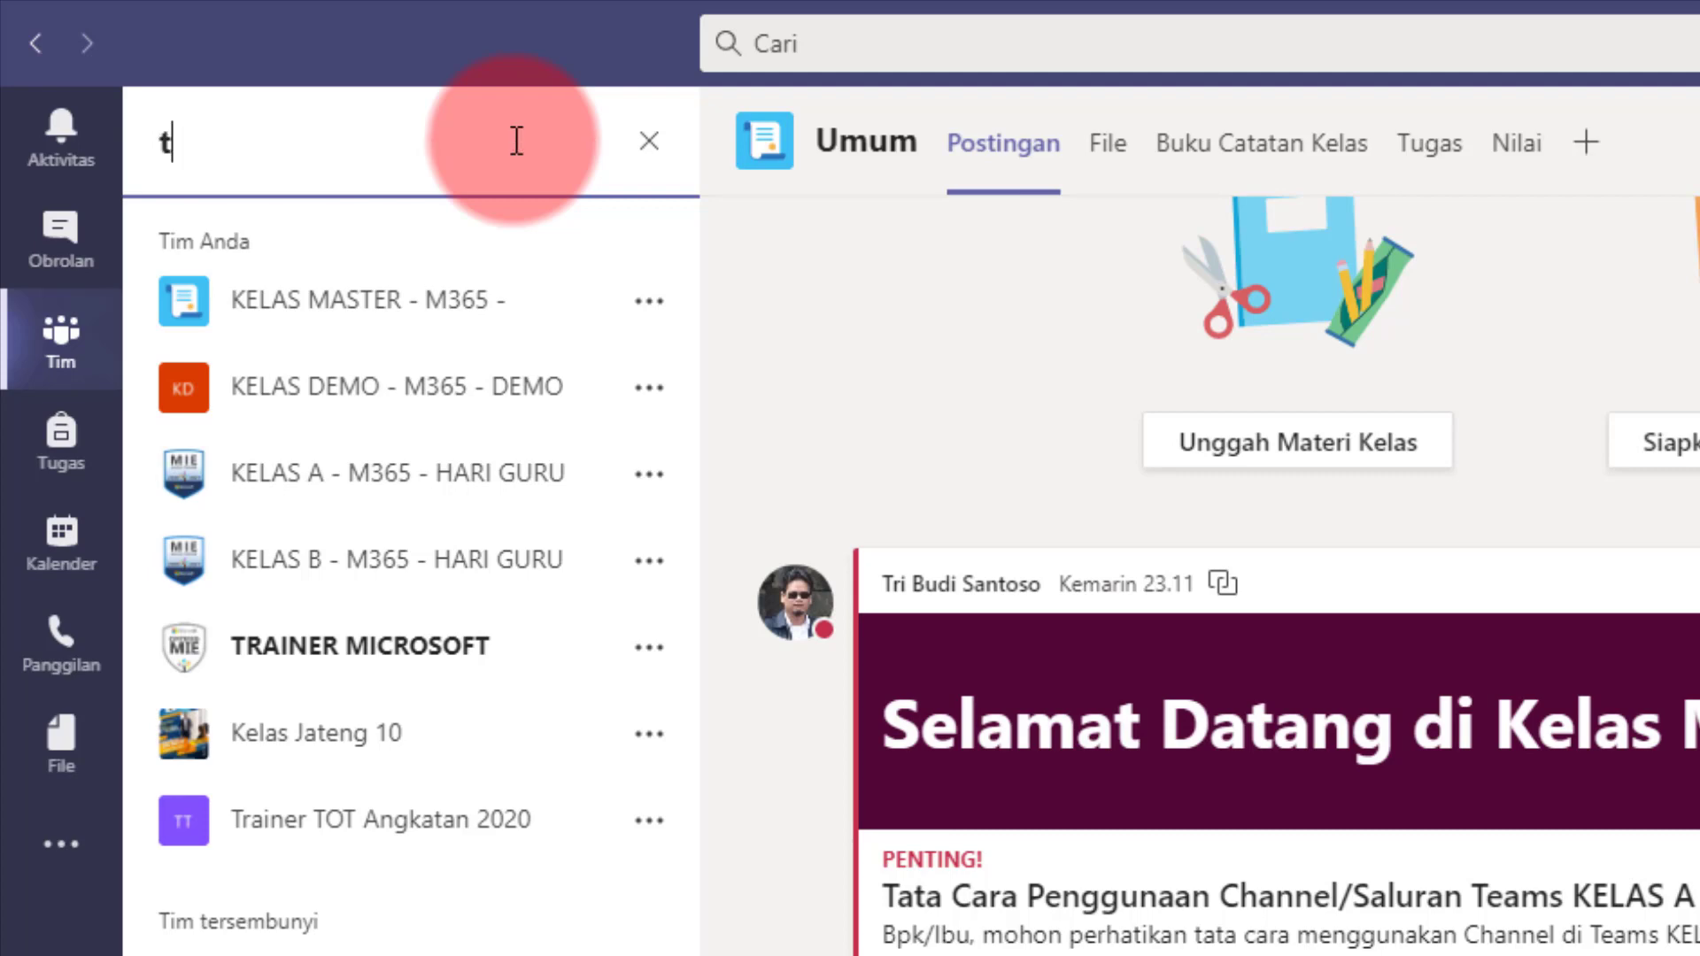
{"action": "type", "text": "rainer"}
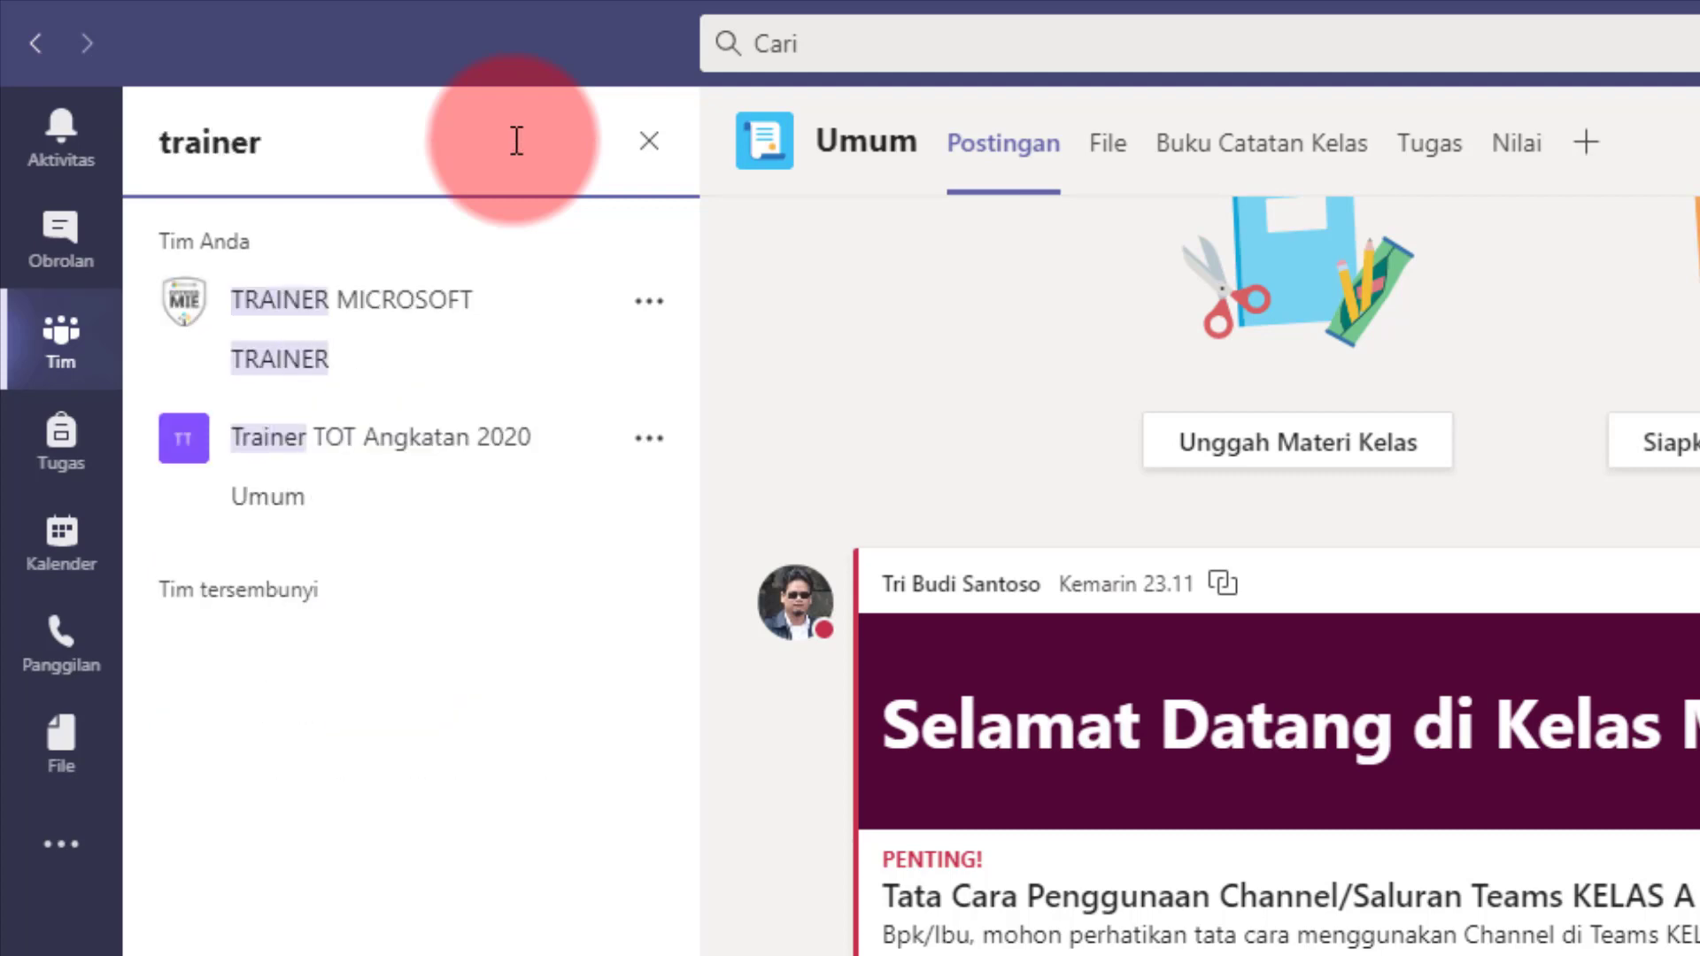
{"action": "key", "text": "BackSpace"}
{"action": "key", "text": "BackSpace"}
{"action": "key", "text": "BackSpace"}
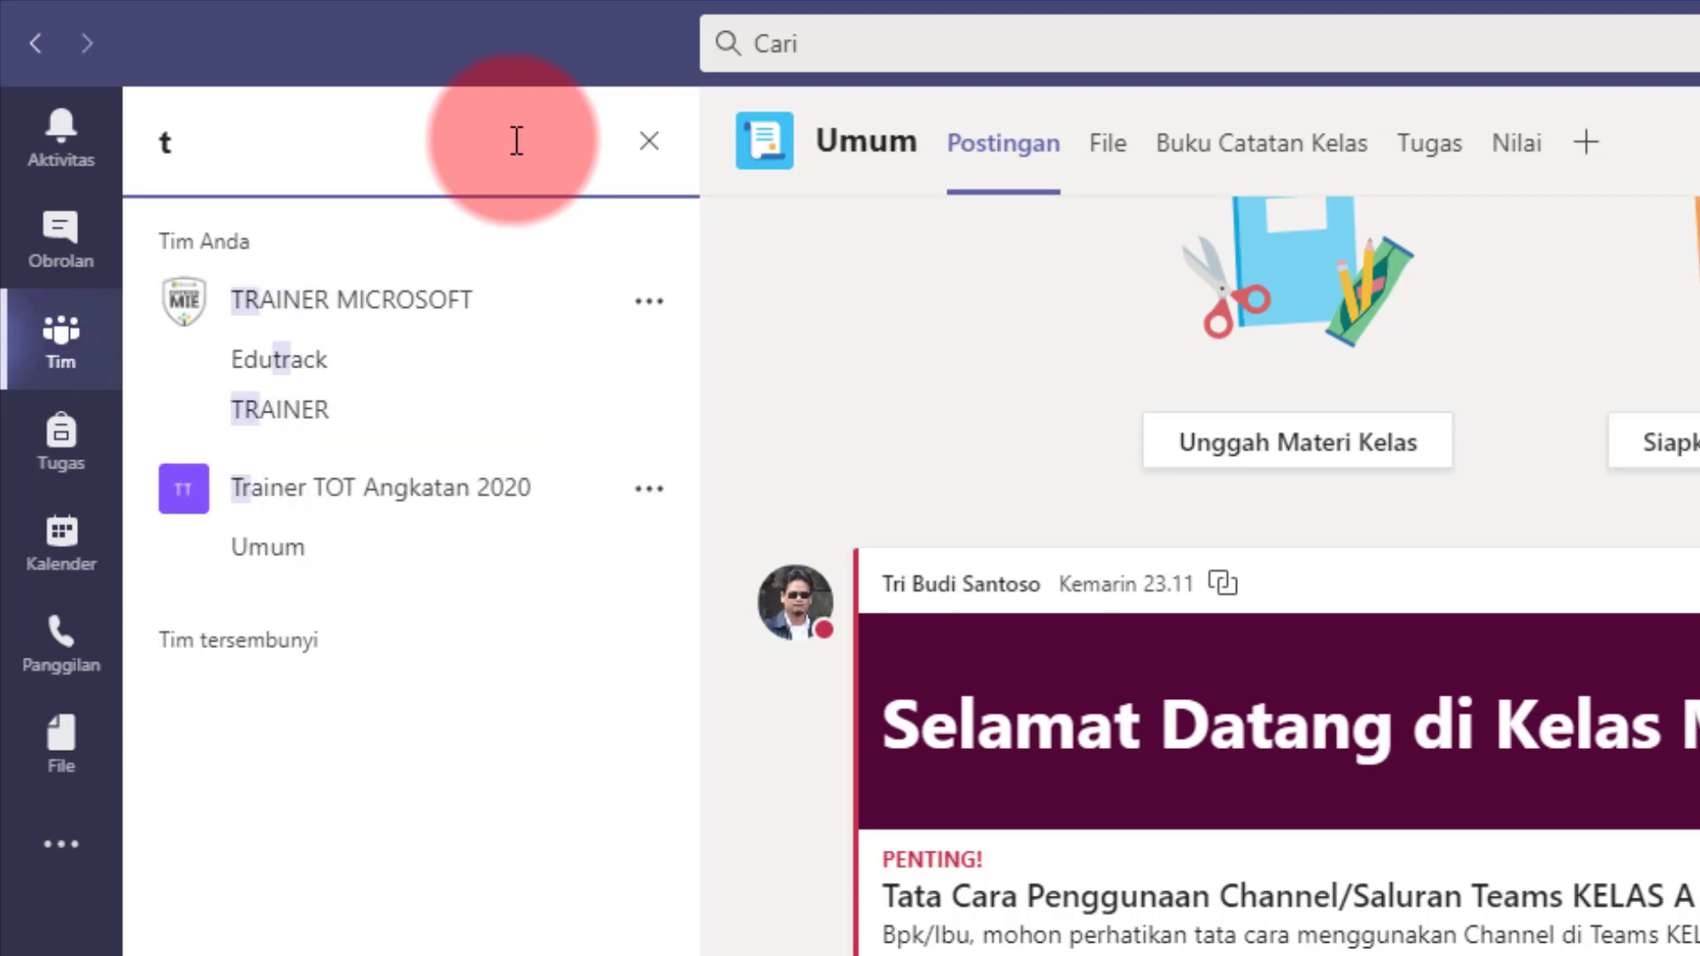
{"action": "key", "text": "BackSpace"}
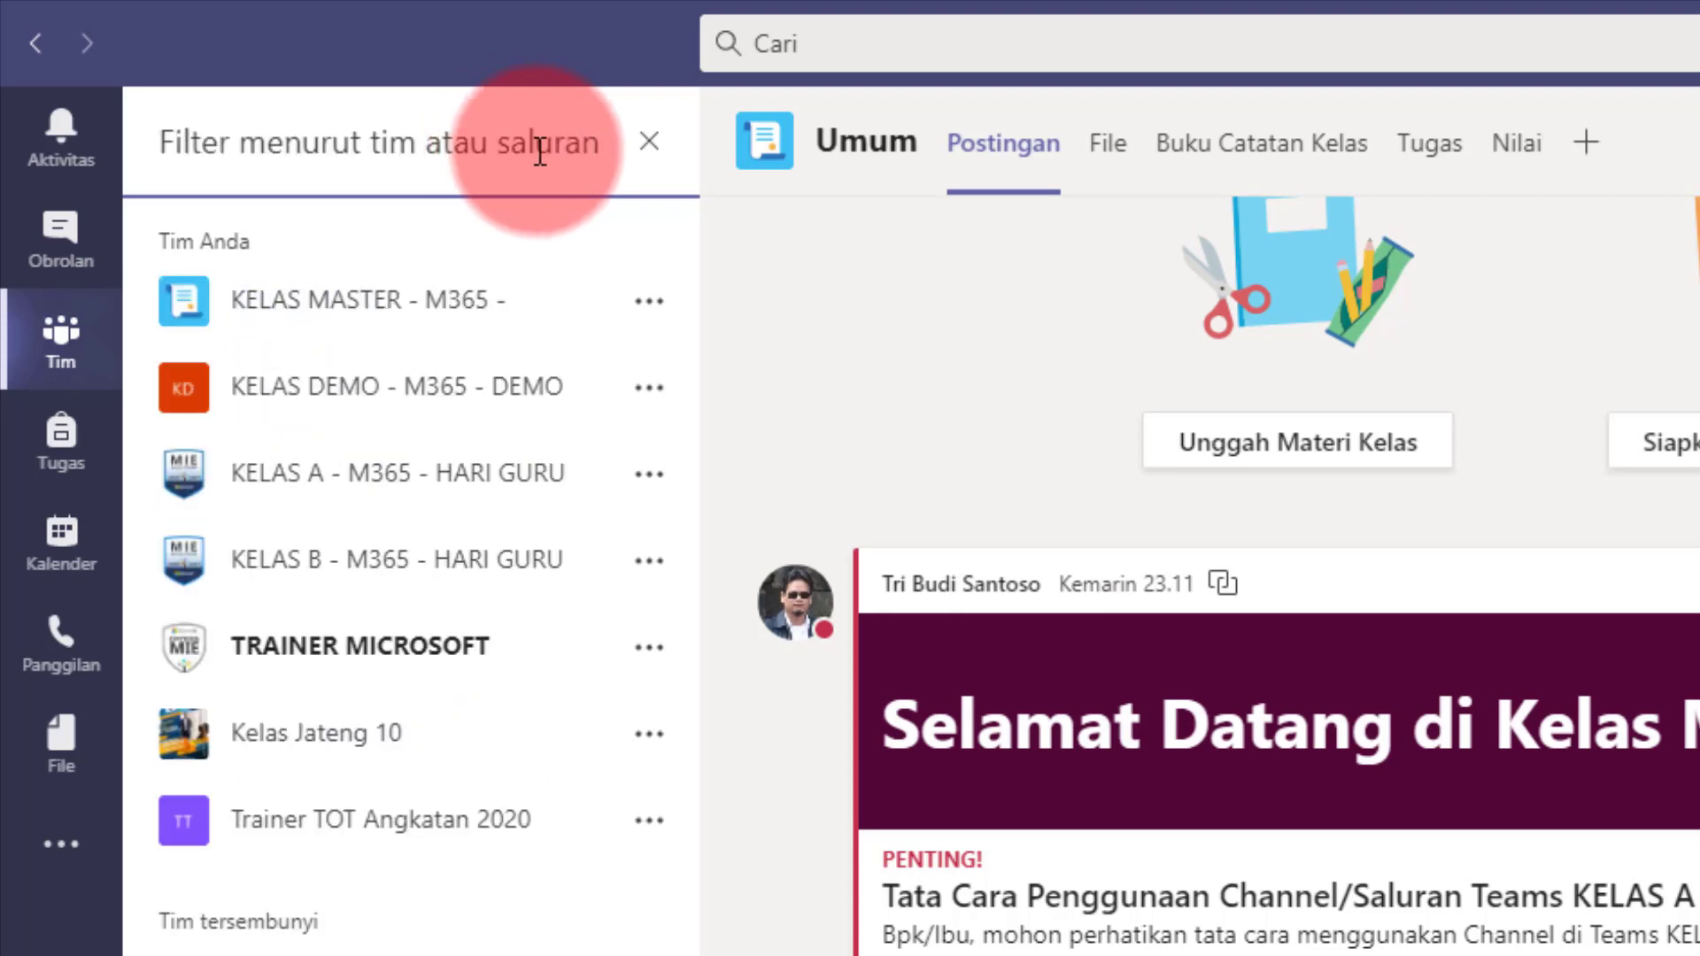
Filter the list by the channel names "panduan" and "webinar", and close the filter.
{"action": "type", "text": "panduan"}
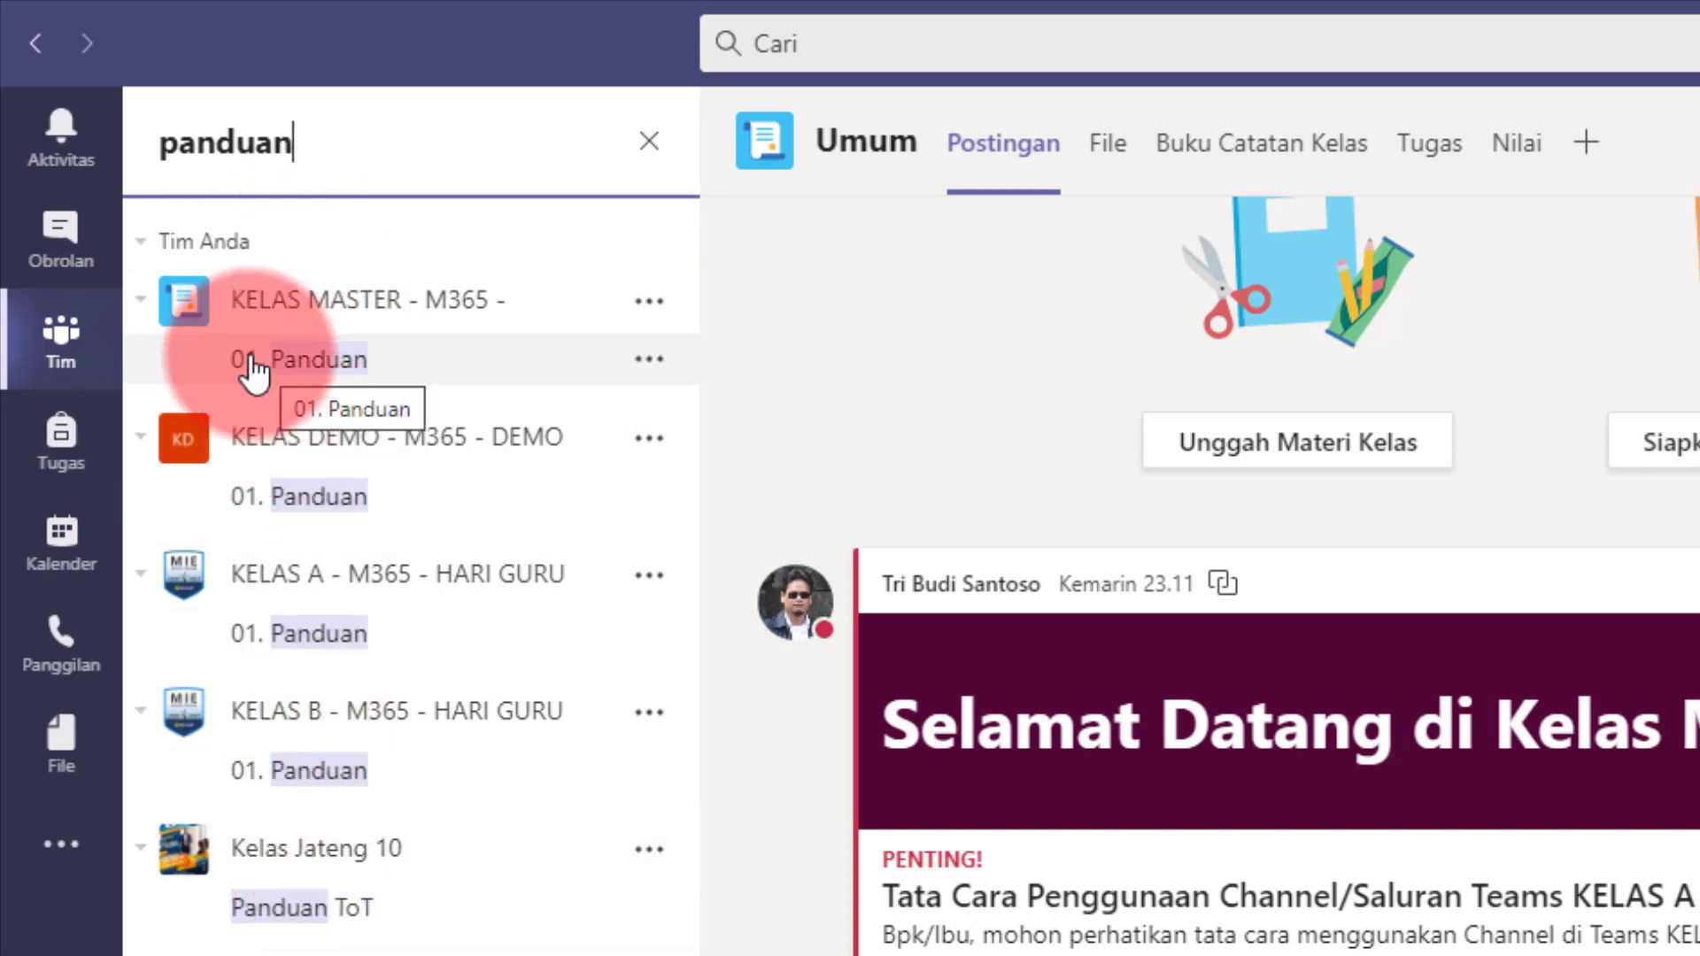
{"action": "left_click", "coordinate": [358, 470]}
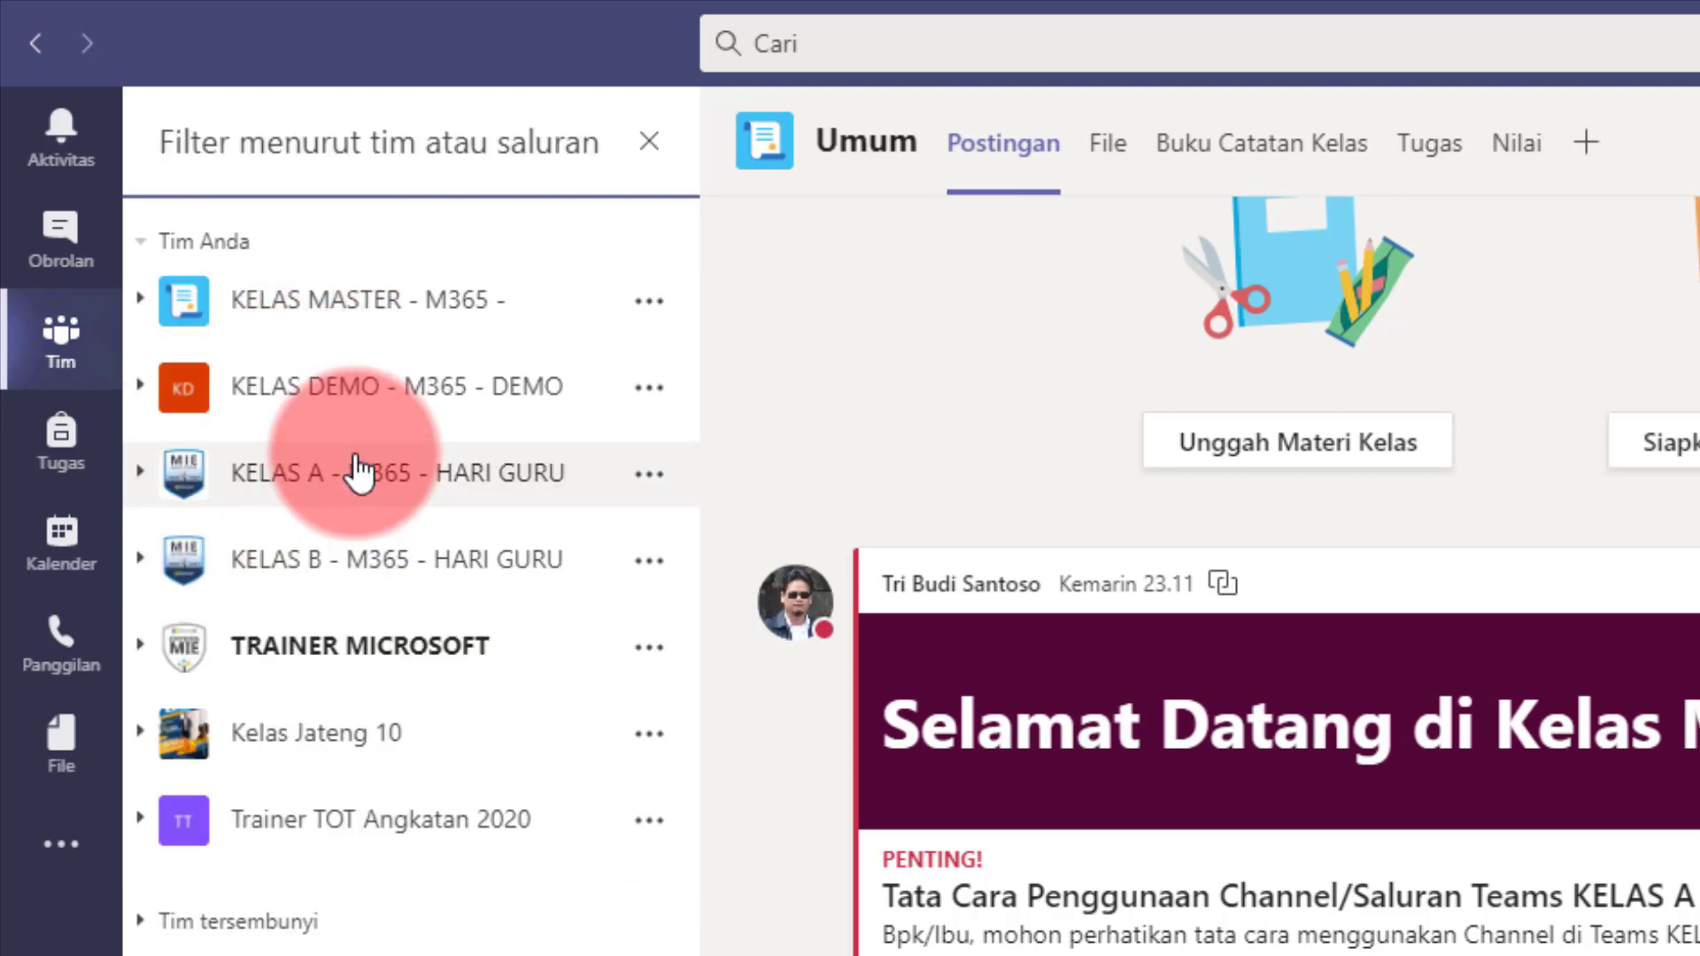
{"action": "type", "text": "webinar"}
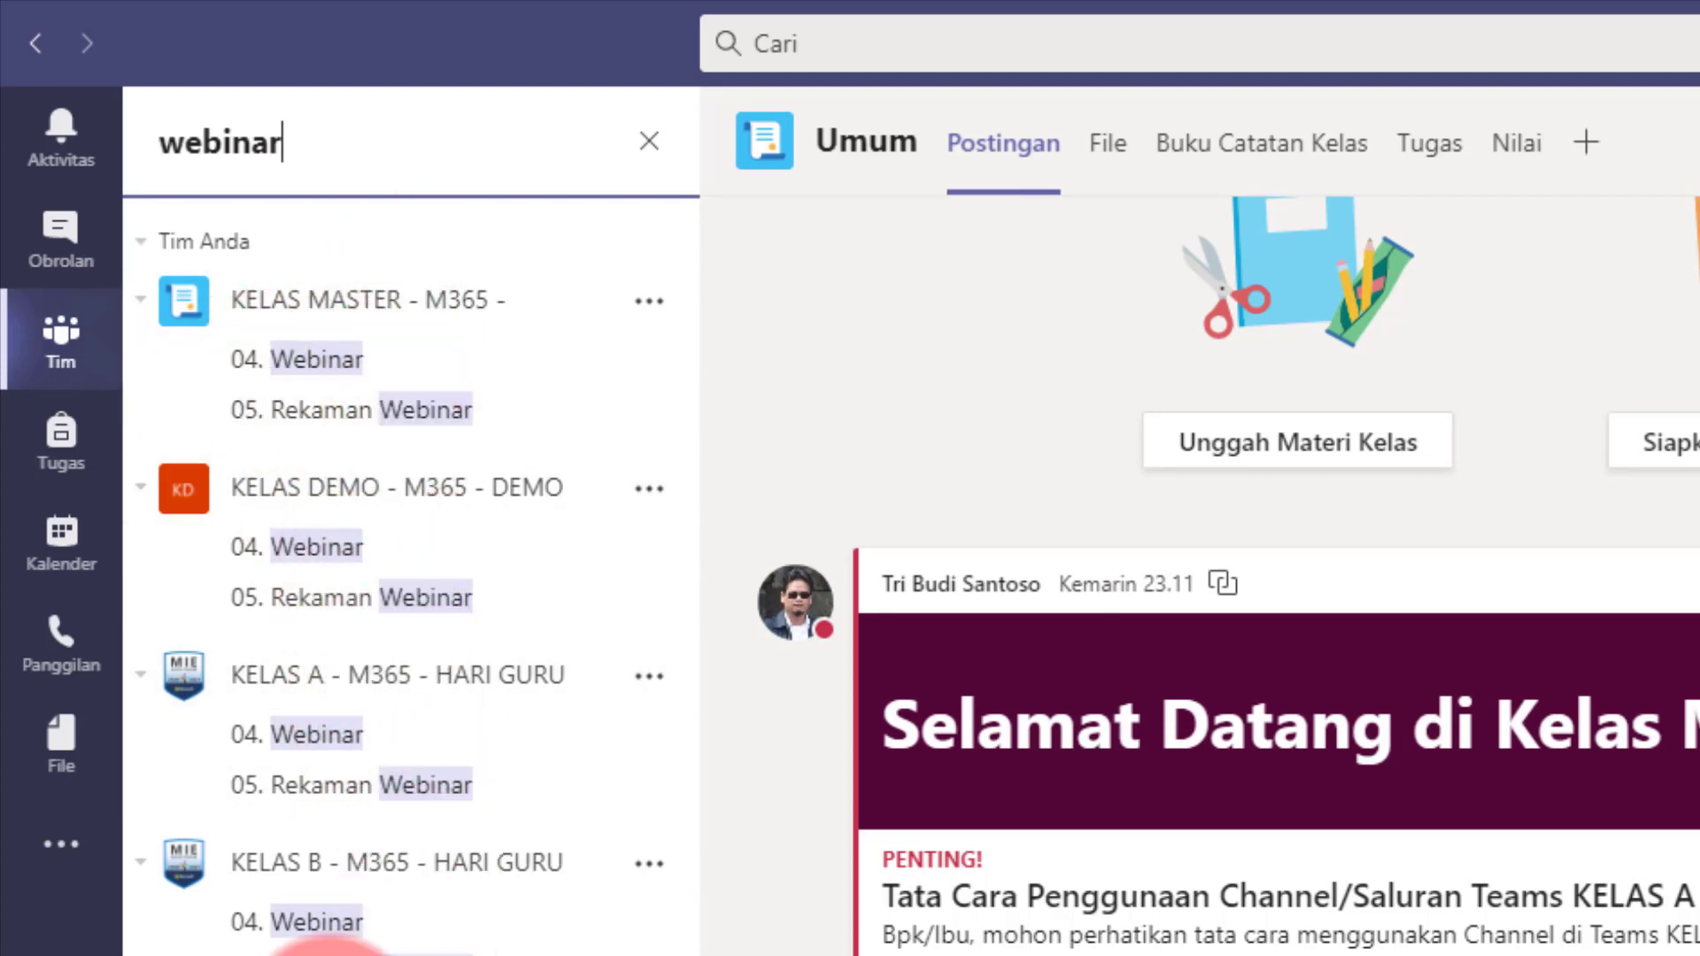
{"action": "left_click", "coordinate": [649, 142]}
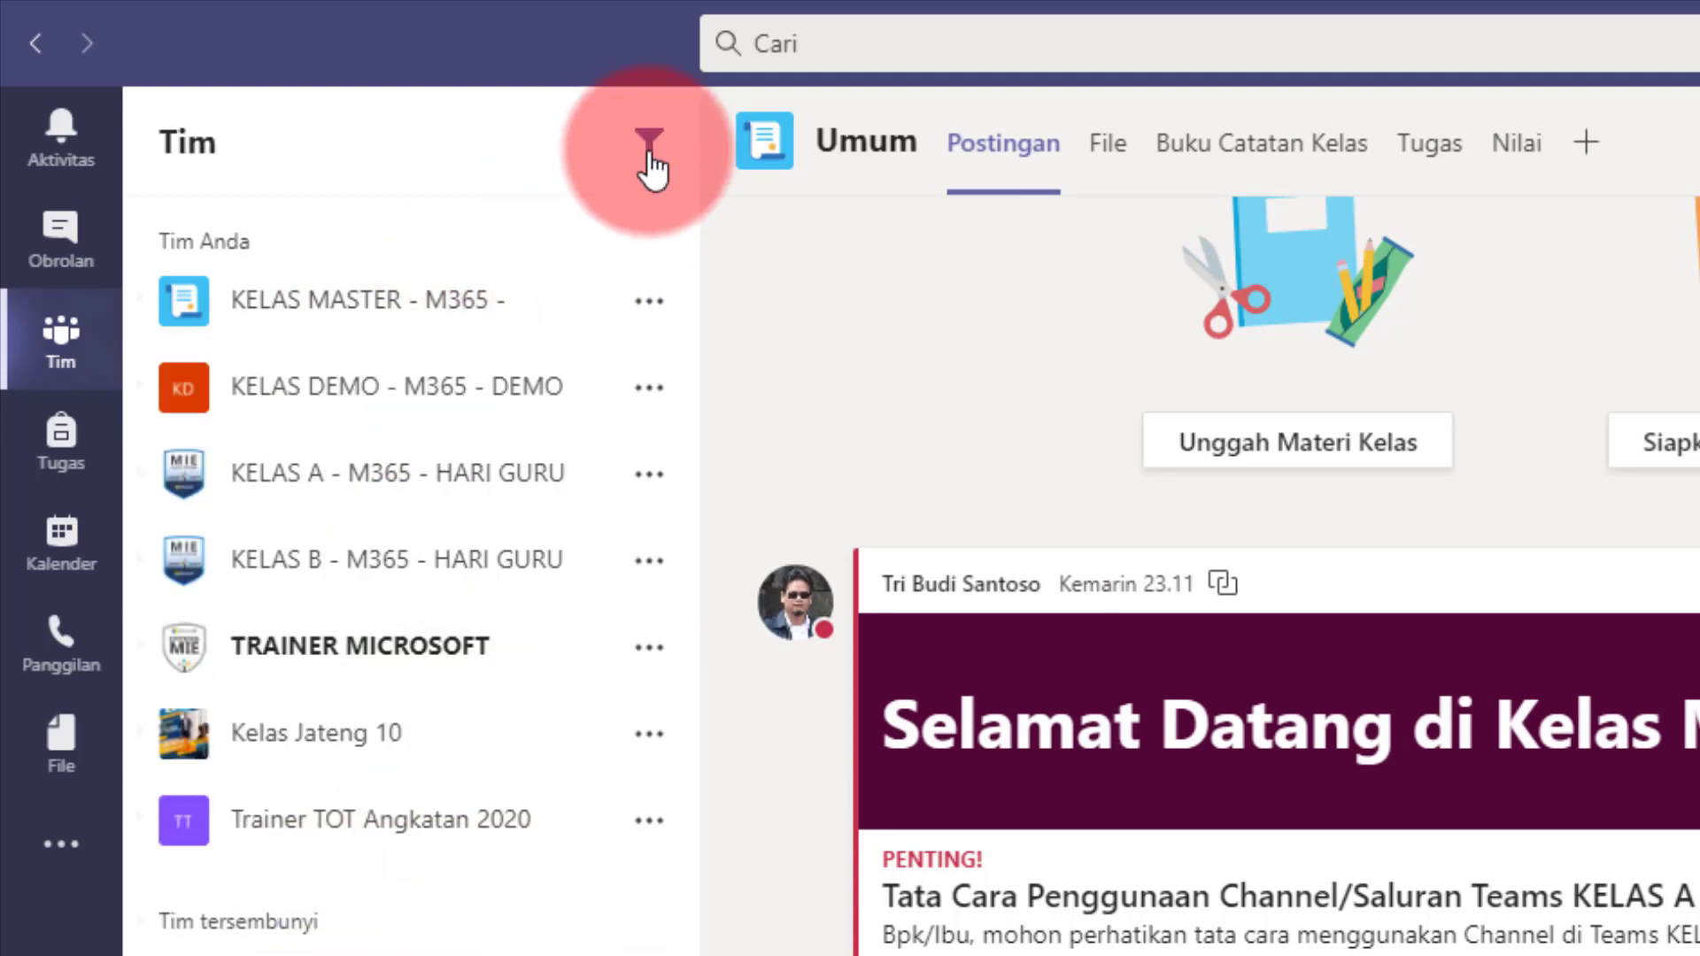
Expand the KELAS MASTER - M365 team to look over its channels and collapse it again.
{"action": "left_click", "coordinate": [381, 303]}
{"action": "left_click", "coordinate": [385, 310]}
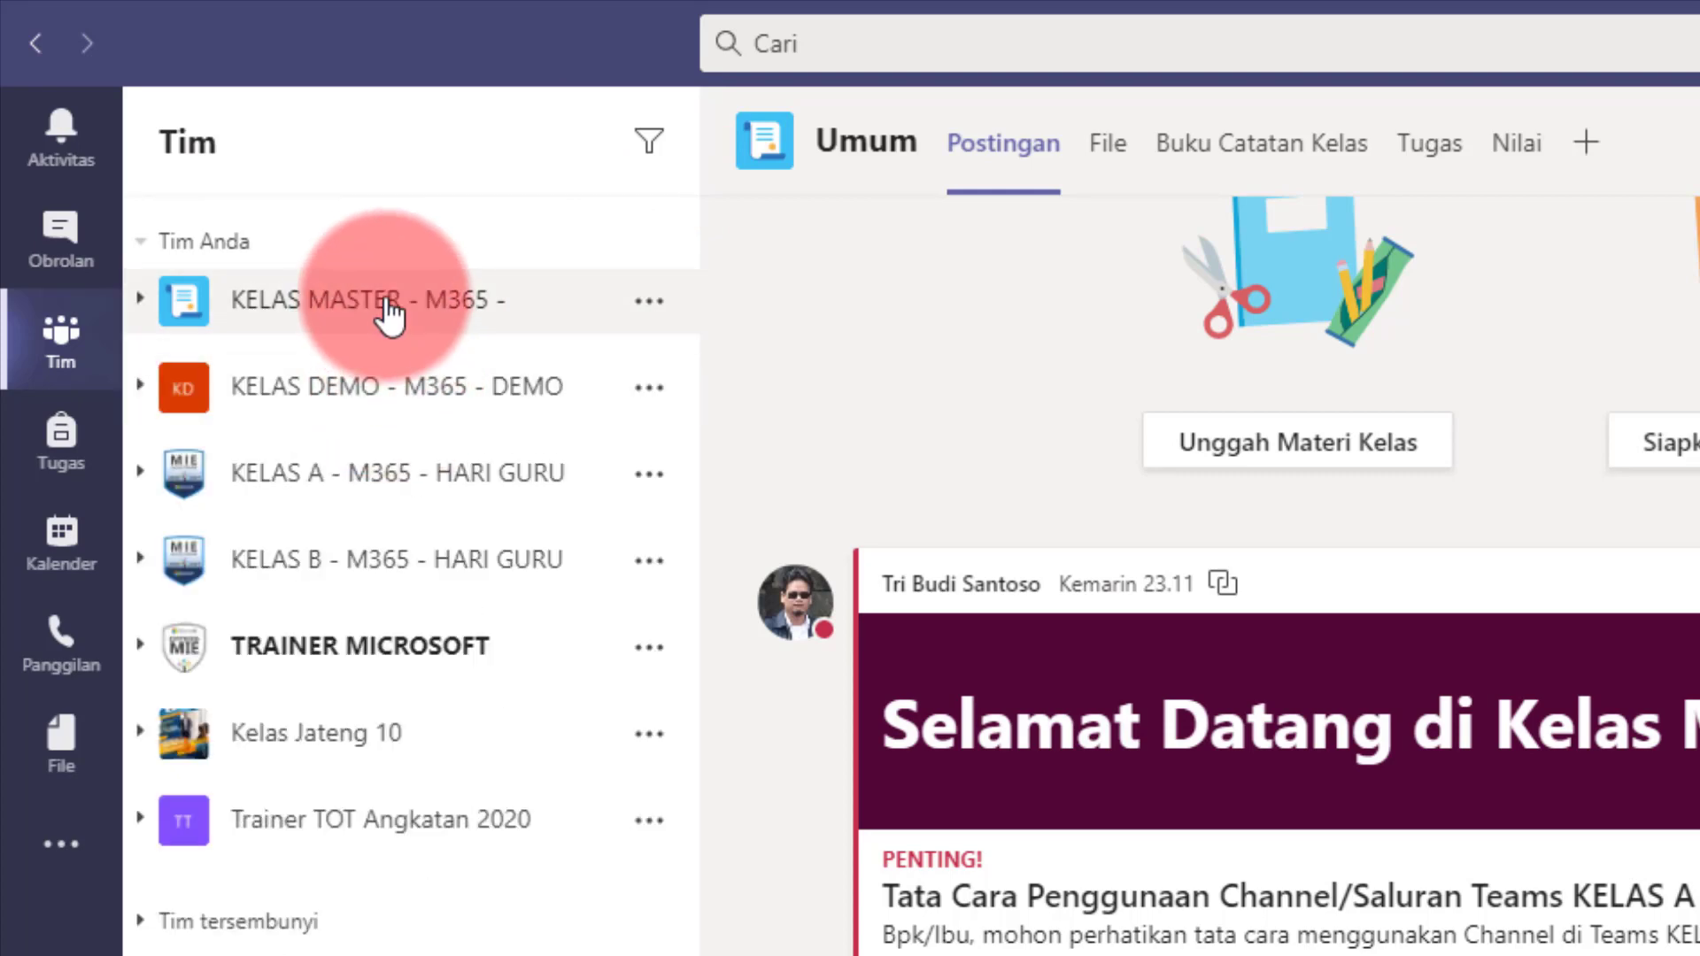
{"action": "left_click", "coordinate": [389, 321]}
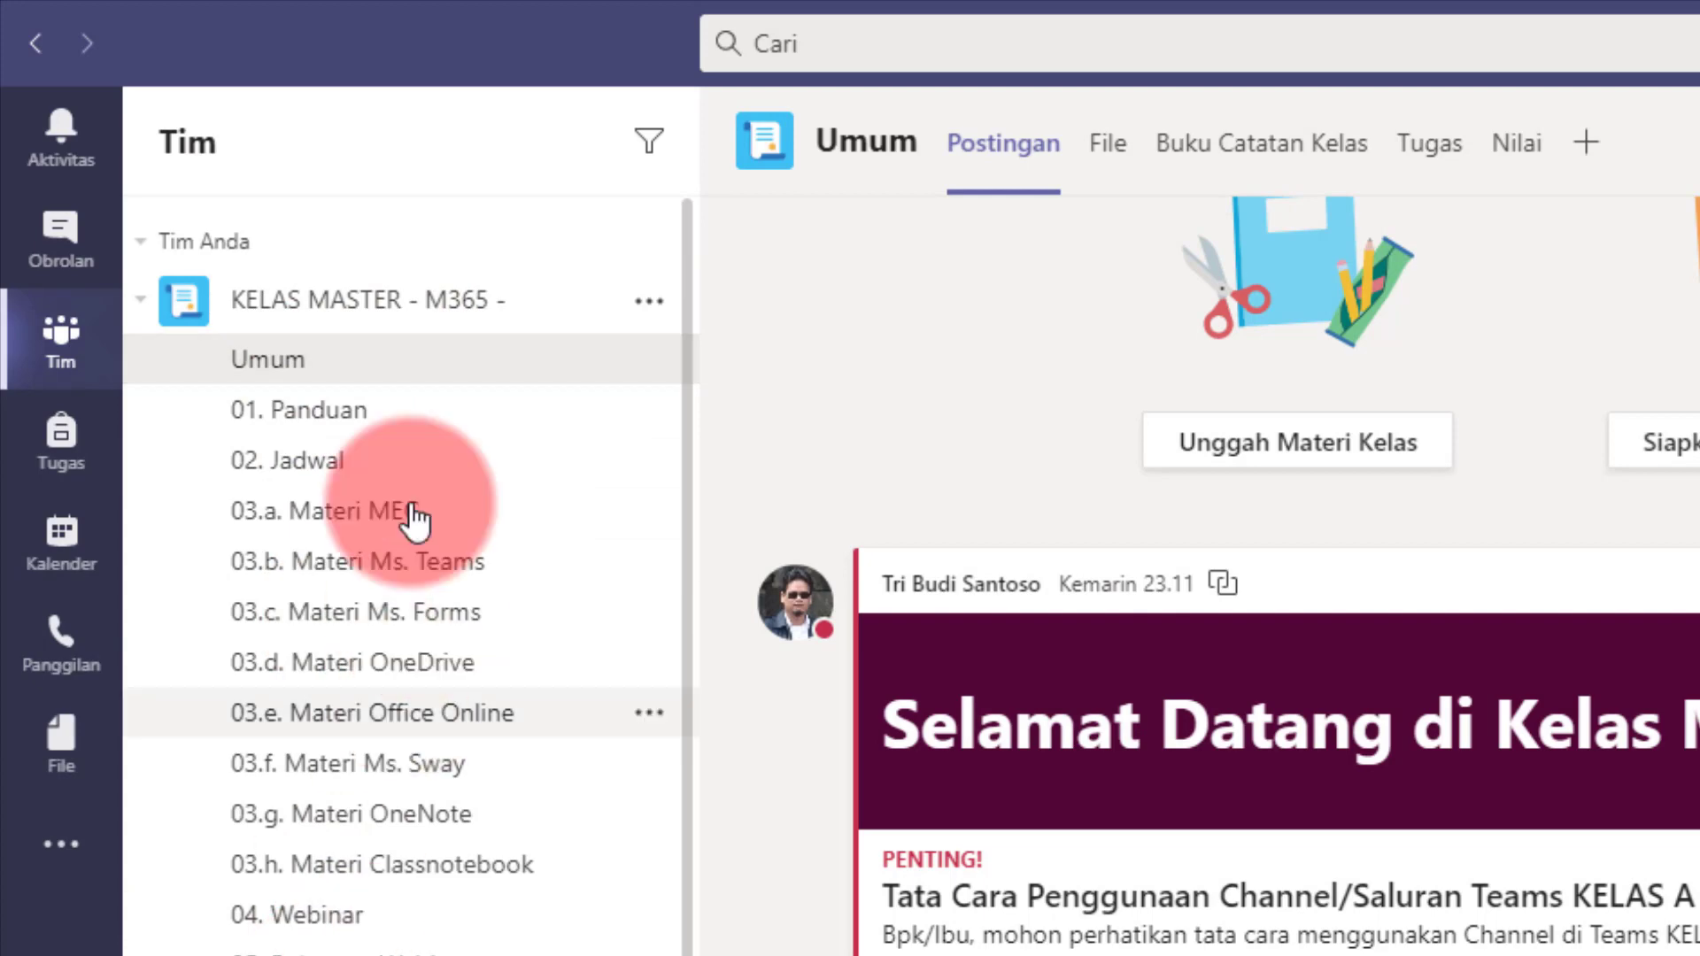
{"action": "left_click", "coordinate": [380, 310]}
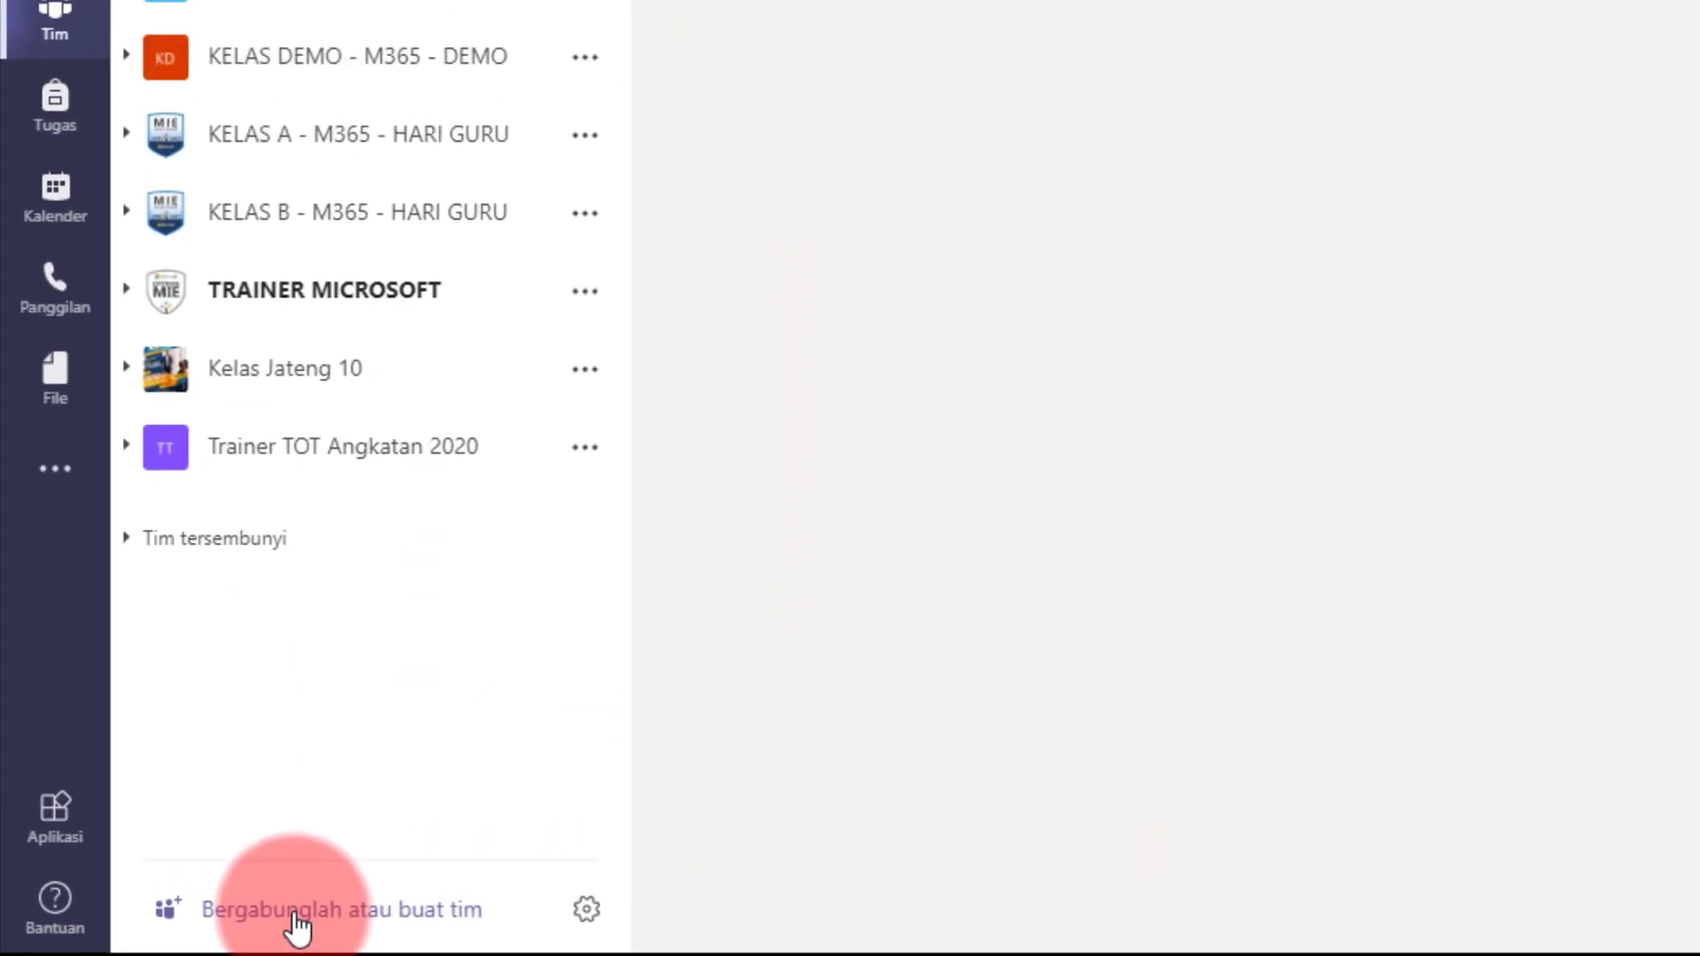
Open Bergabunglah atau buat tim and browse the public teams available to join.
{"action": "left_click", "coordinate": [329, 921]}
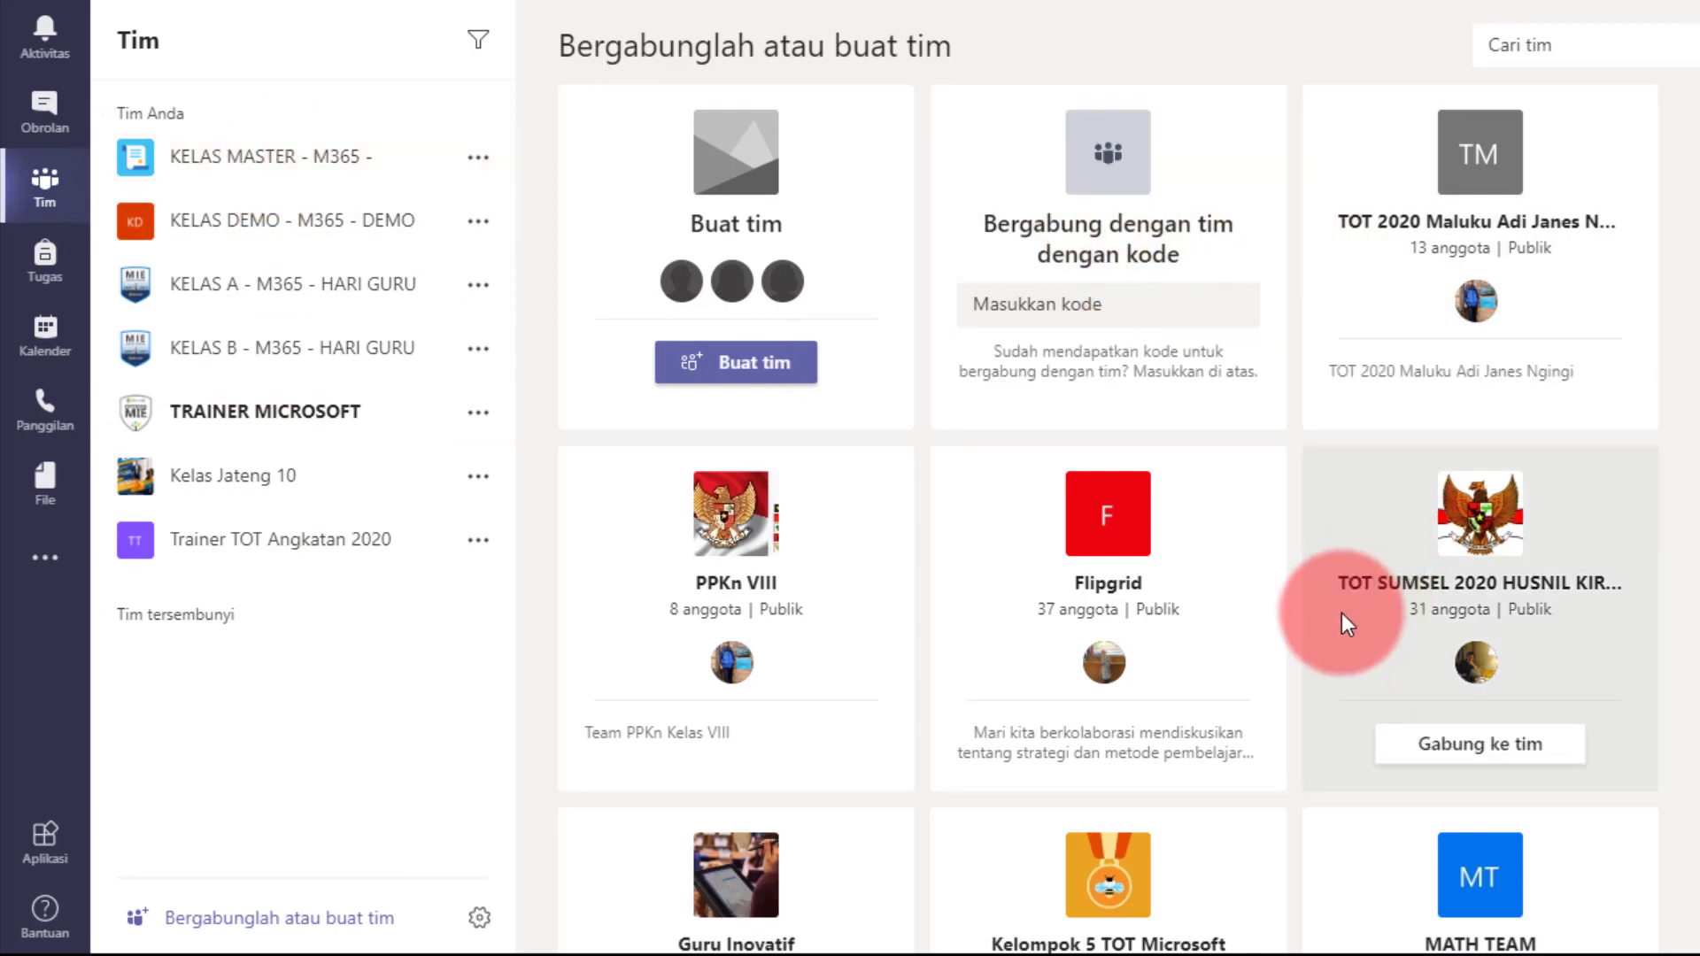
{"action": "scroll", "coordinate": [1293, 586], "scroll_direction": "down", "scroll_amount": 2}
{"action": "scroll", "coordinate": [1293, 586], "scroll_direction": "down", "scroll_amount": 12}
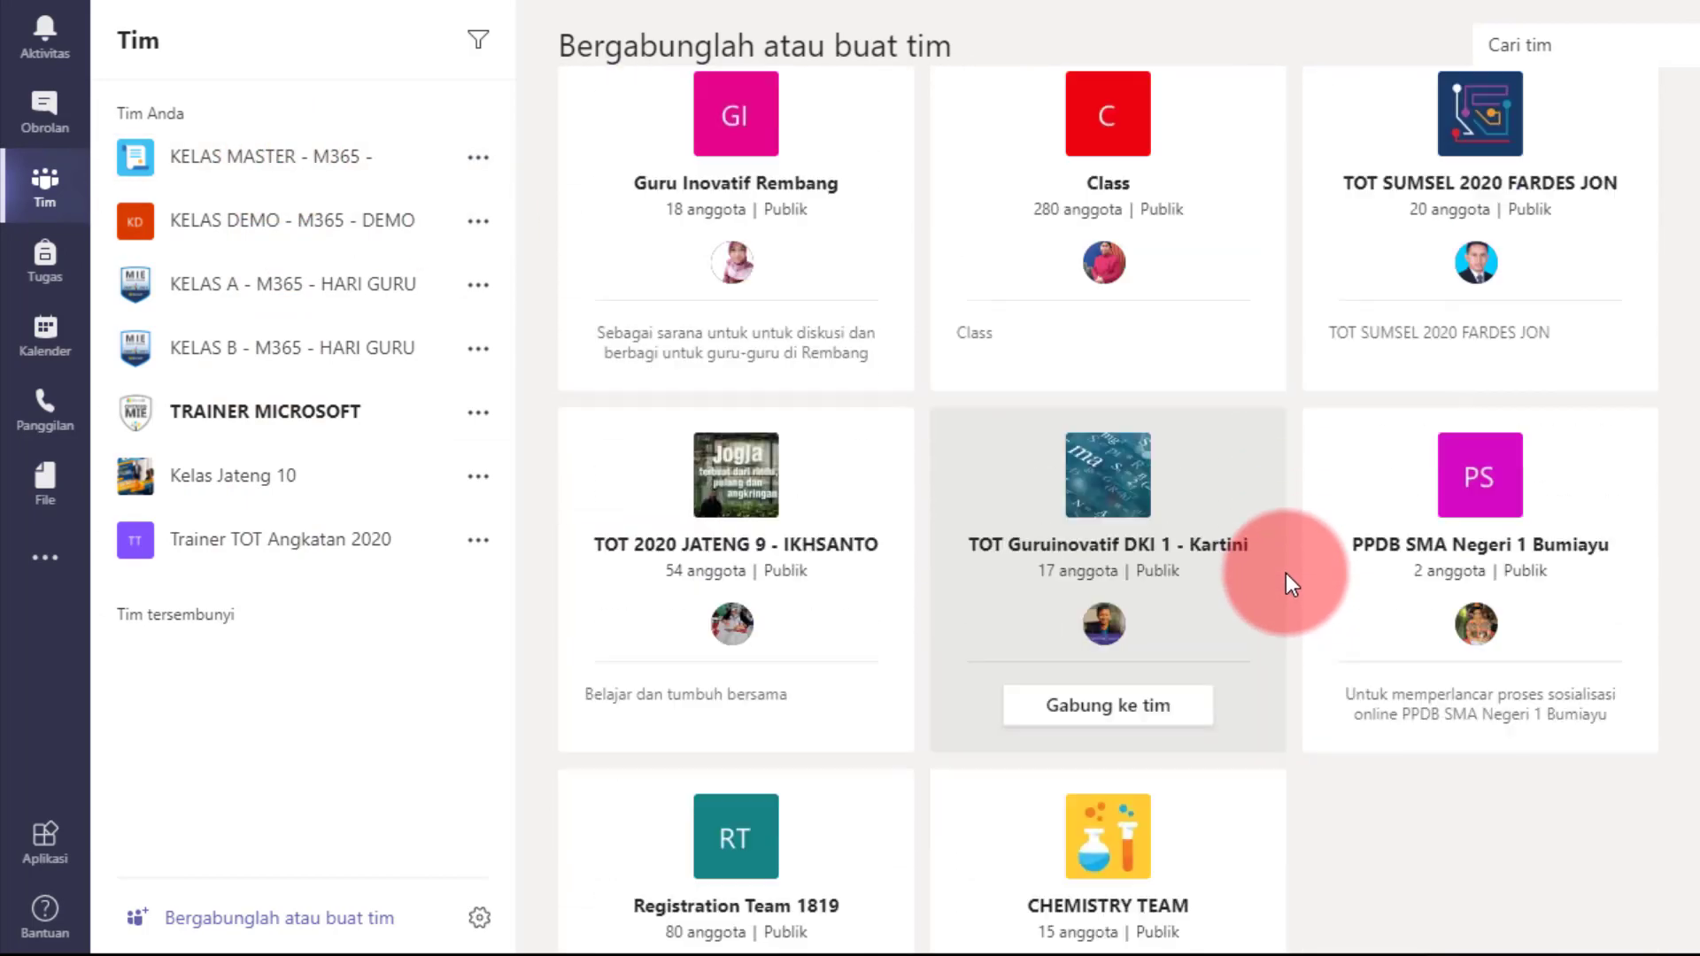
{"action": "scroll", "coordinate": [1286, 572], "scroll_direction": "up", "scroll_amount": 14}
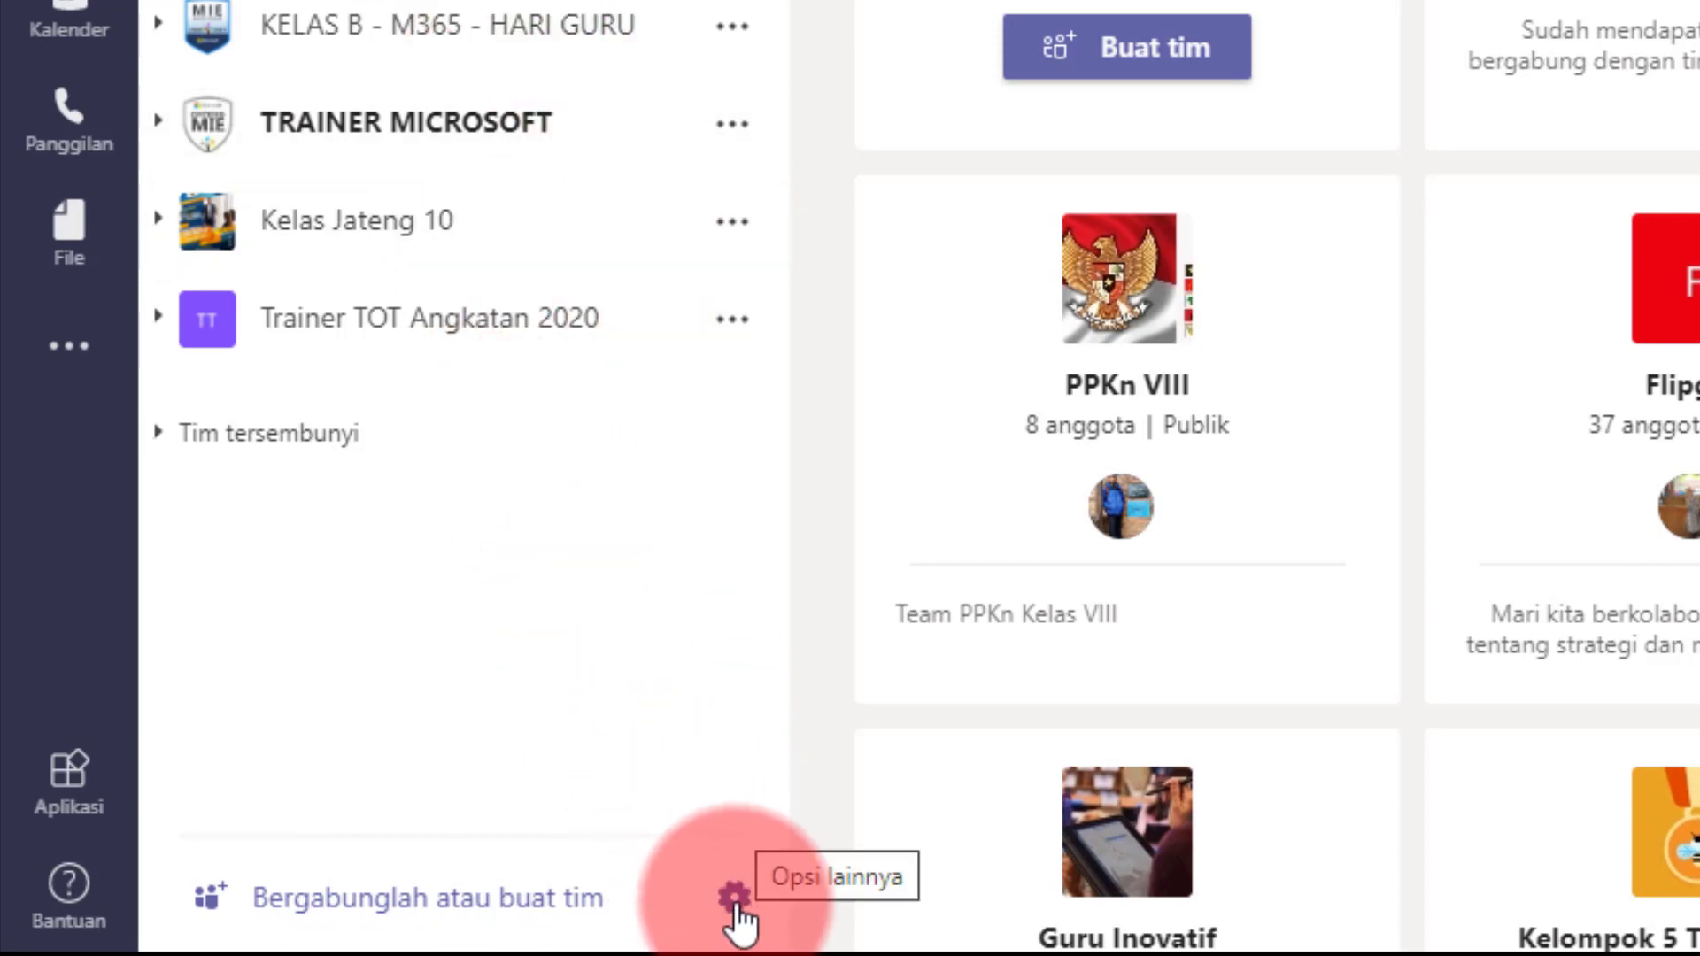
Open Kelola tim and review the team search field and the list of active teams.
{"action": "left_click", "coordinate": [735, 898]}
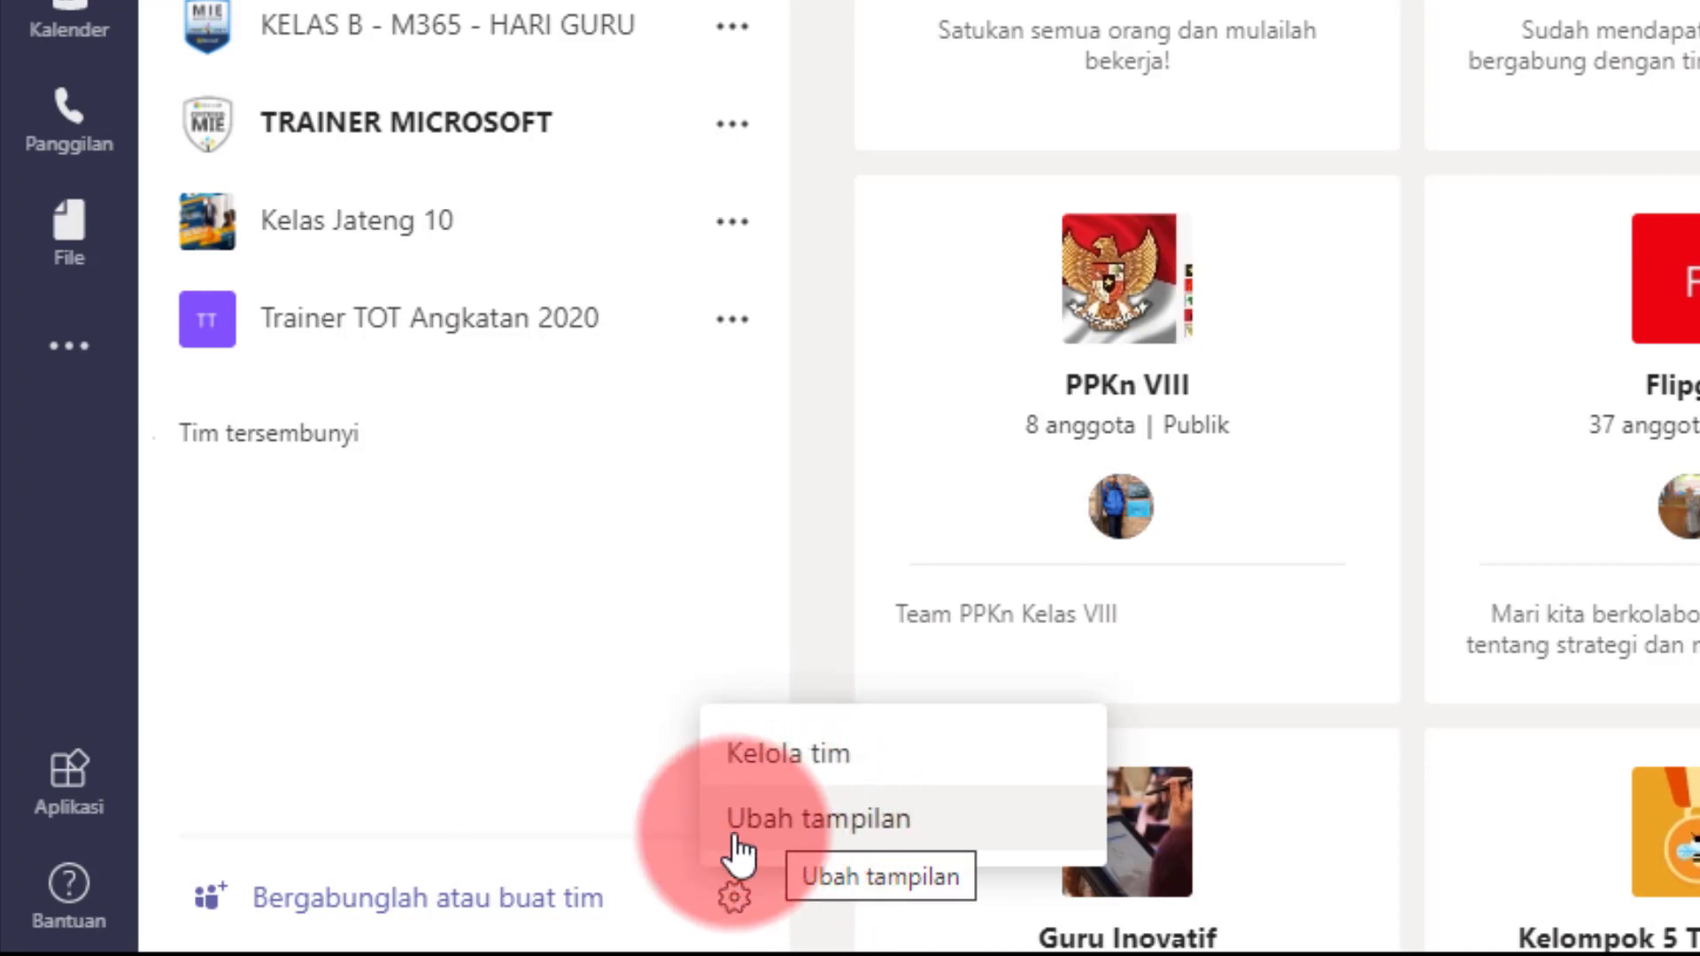
{"action": "left_click", "coordinate": [783, 762]}
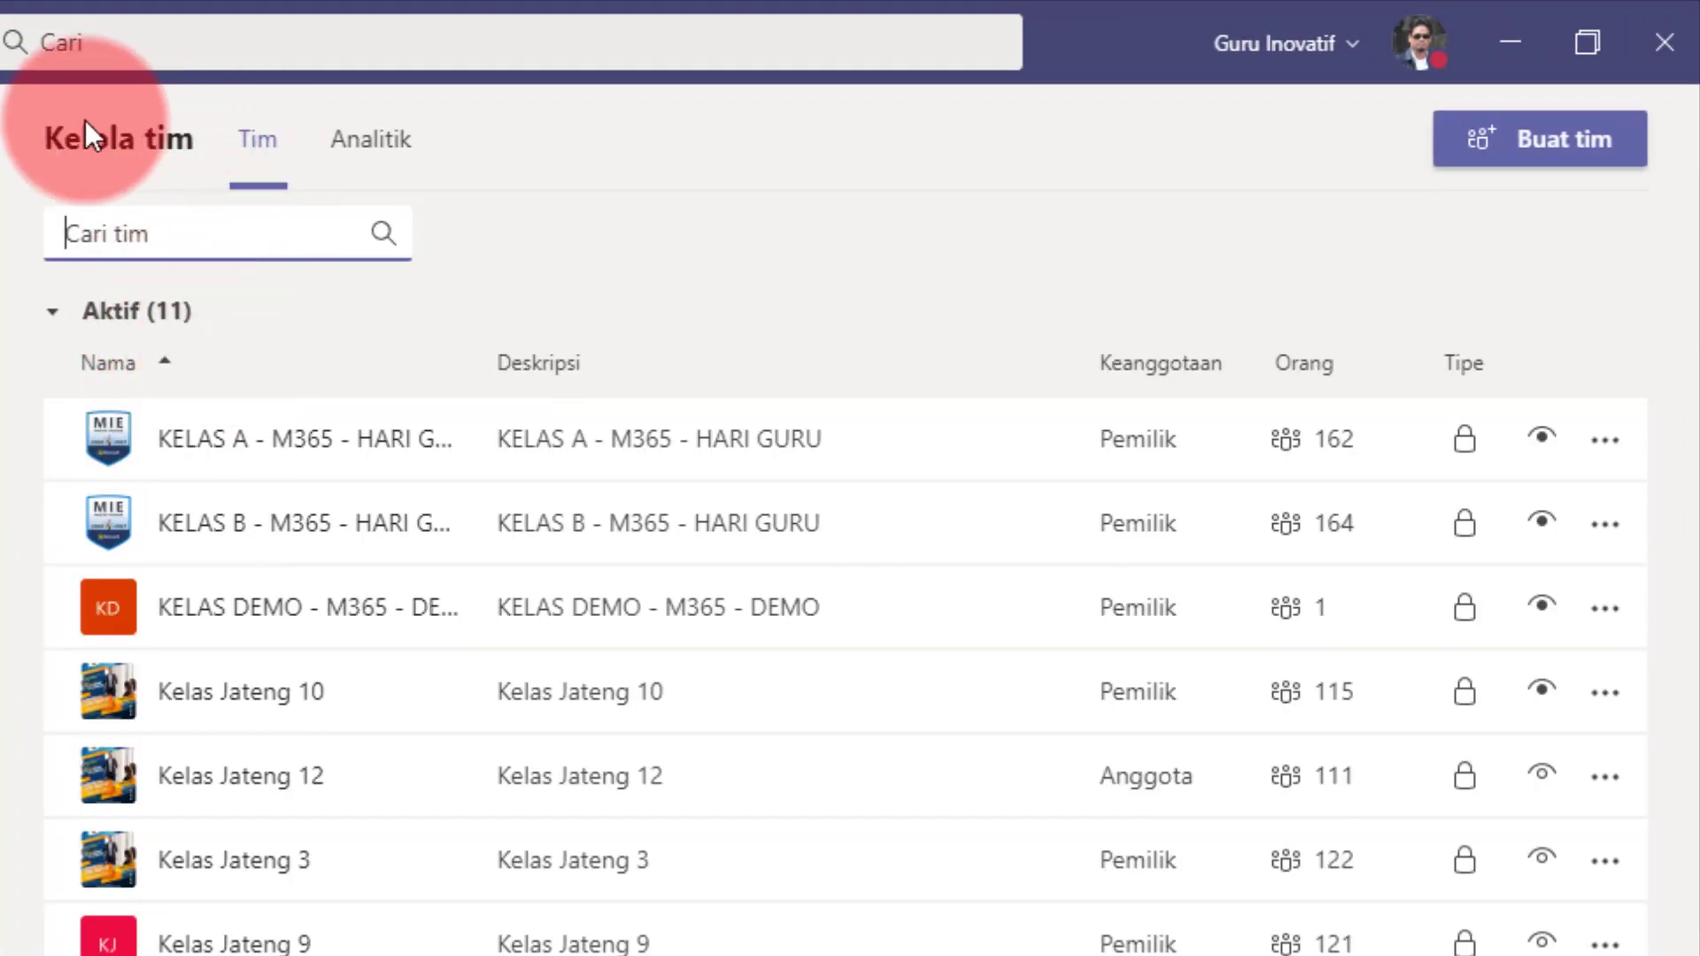
{"action": "left_click", "coordinate": [67, 233]}
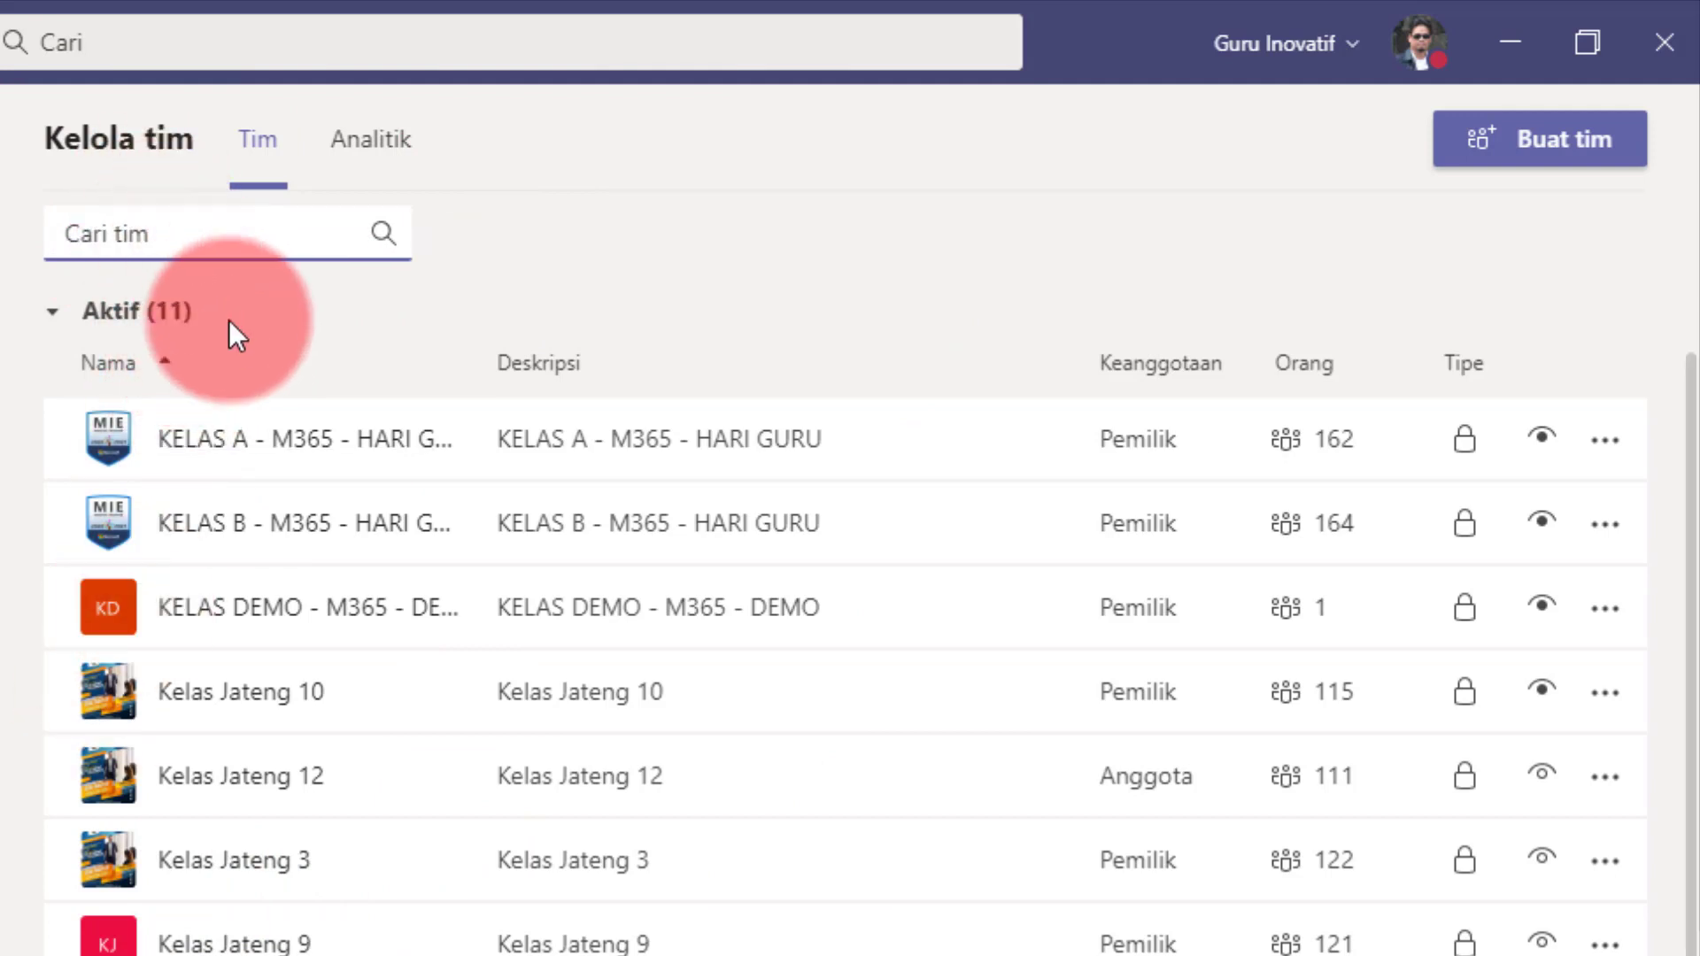
{"action": "left_click", "coordinate": [661, 181]}
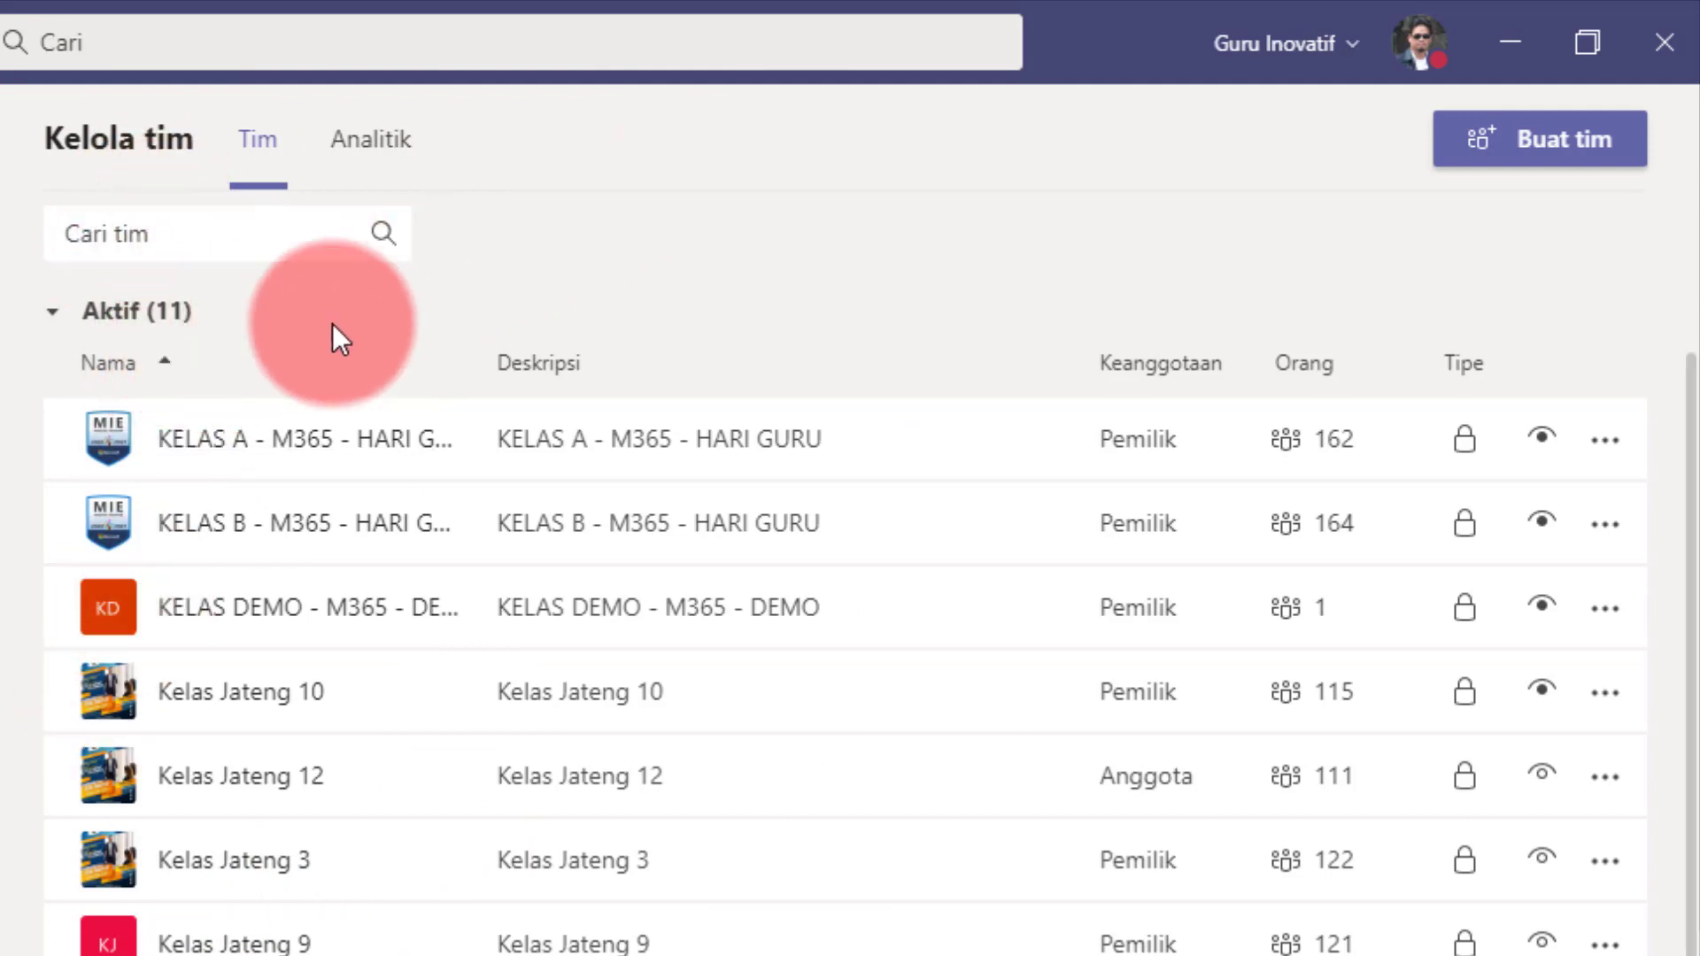
{"action": "scroll", "coordinate": [209, 608], "scroll_direction": "down", "scroll_amount": 1}
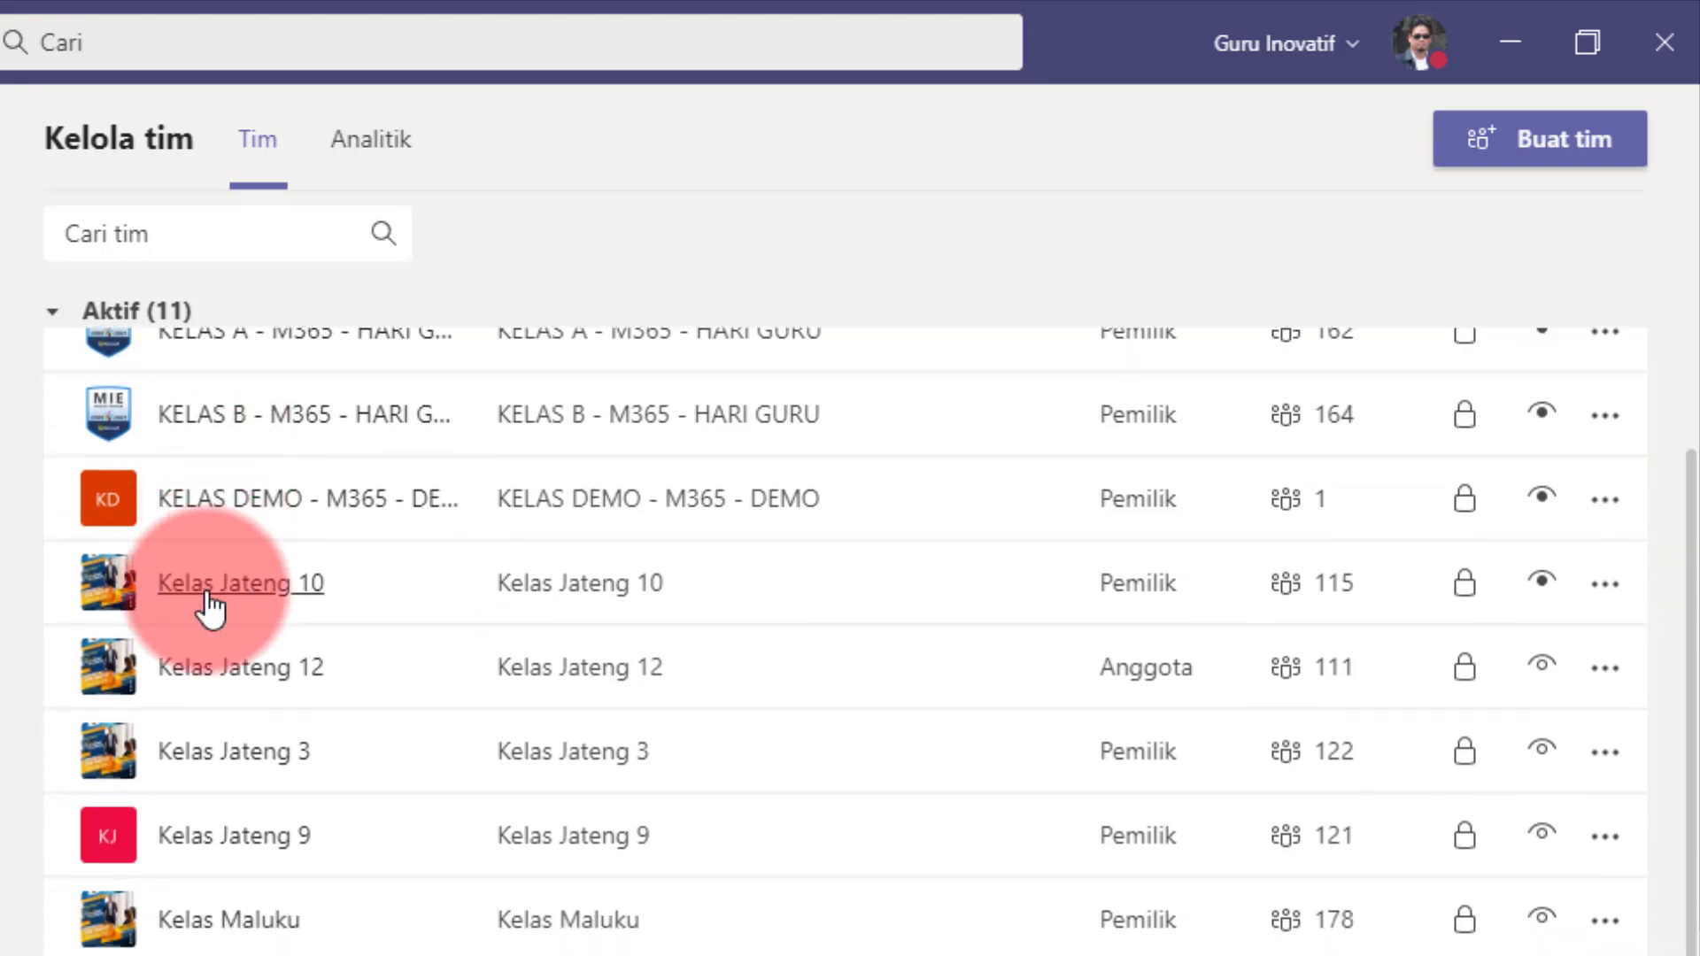
Look through the active teams with their description, membership, people and type columns.
{"action": "scroll", "coordinate": [209, 608], "scroll_direction": "up", "scroll_amount": 1}
{"action": "scroll", "coordinate": [209, 607], "scroll_direction": "down", "scroll_amount": 1}
{"action": "scroll", "coordinate": [209, 608], "scroll_direction": "up", "scroll_amount": 1}
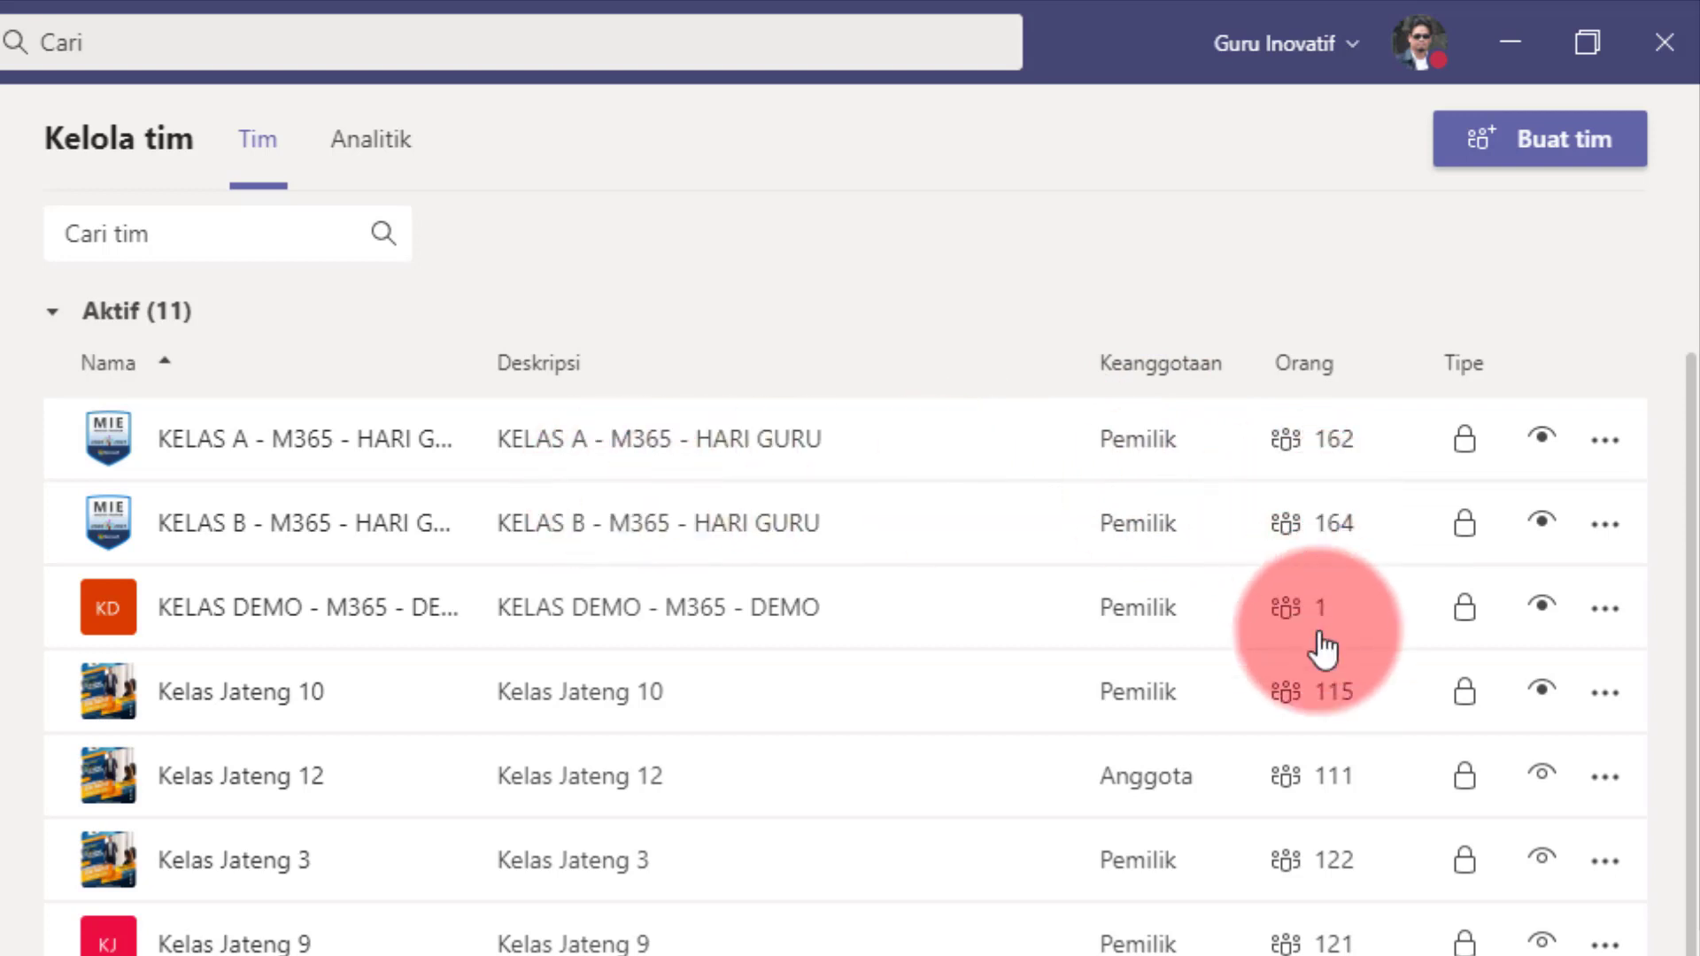
{"action": "scroll", "coordinate": [1323, 637], "scroll_direction": "down", "scroll_amount": 2}
{"action": "scroll", "coordinate": [1322, 637], "scroll_direction": "up", "scroll_amount": 2}
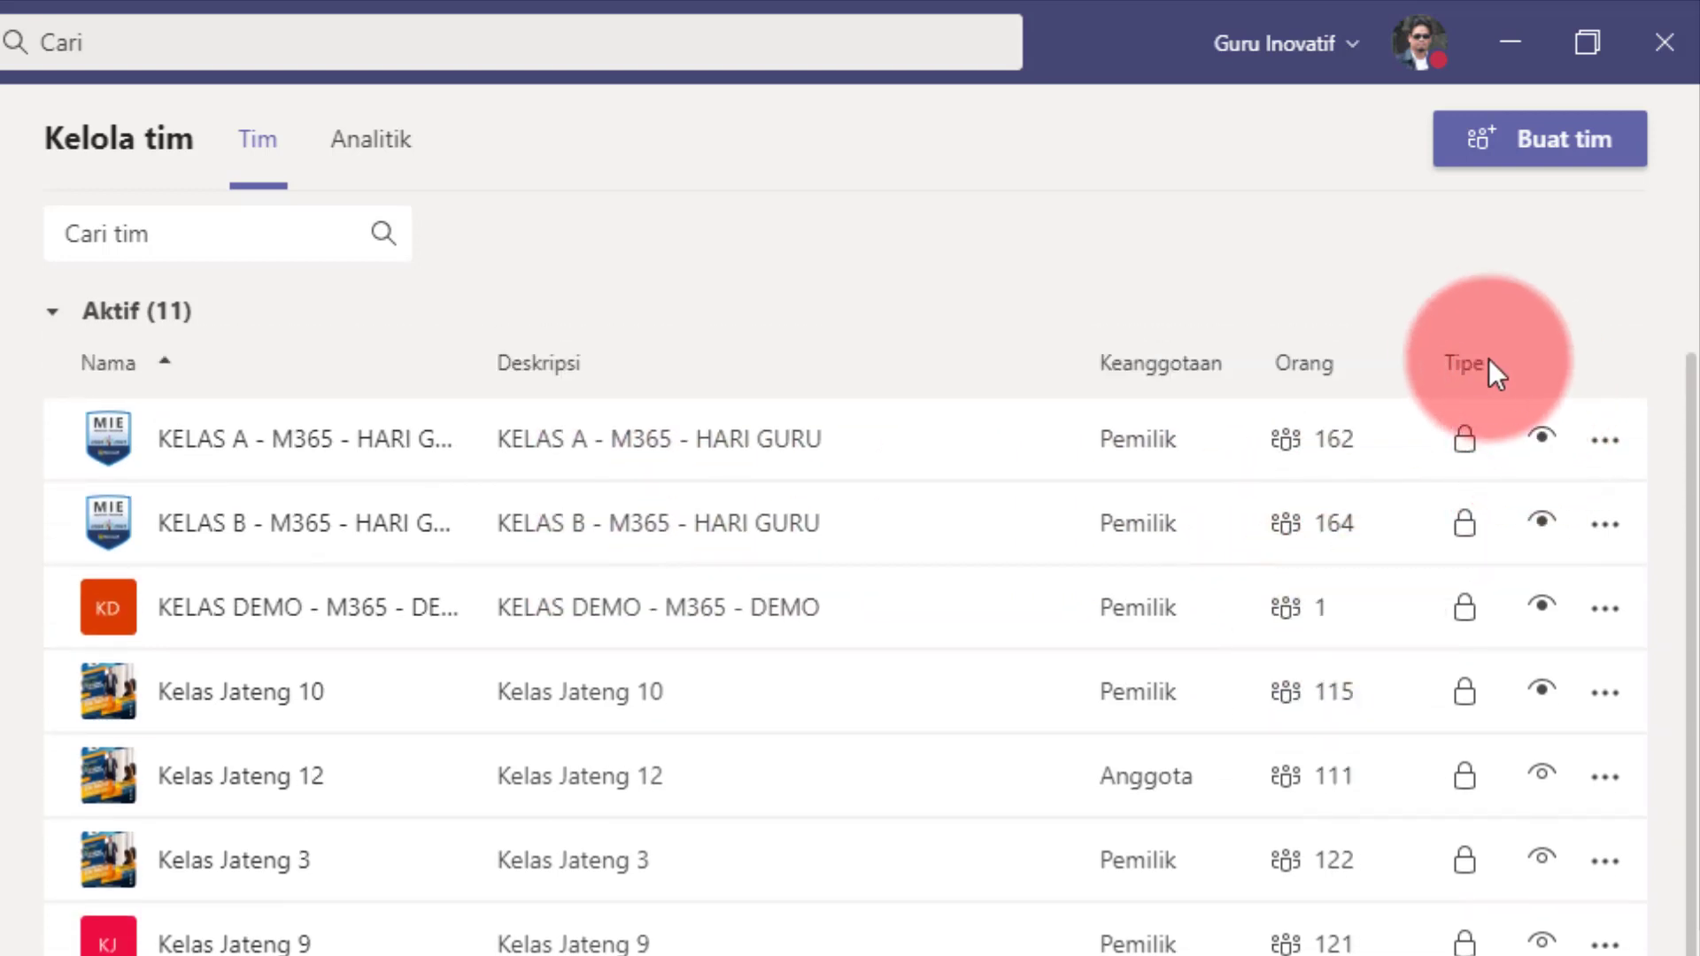
{"action": "mouse_move", "coordinate": [1468, 436]}
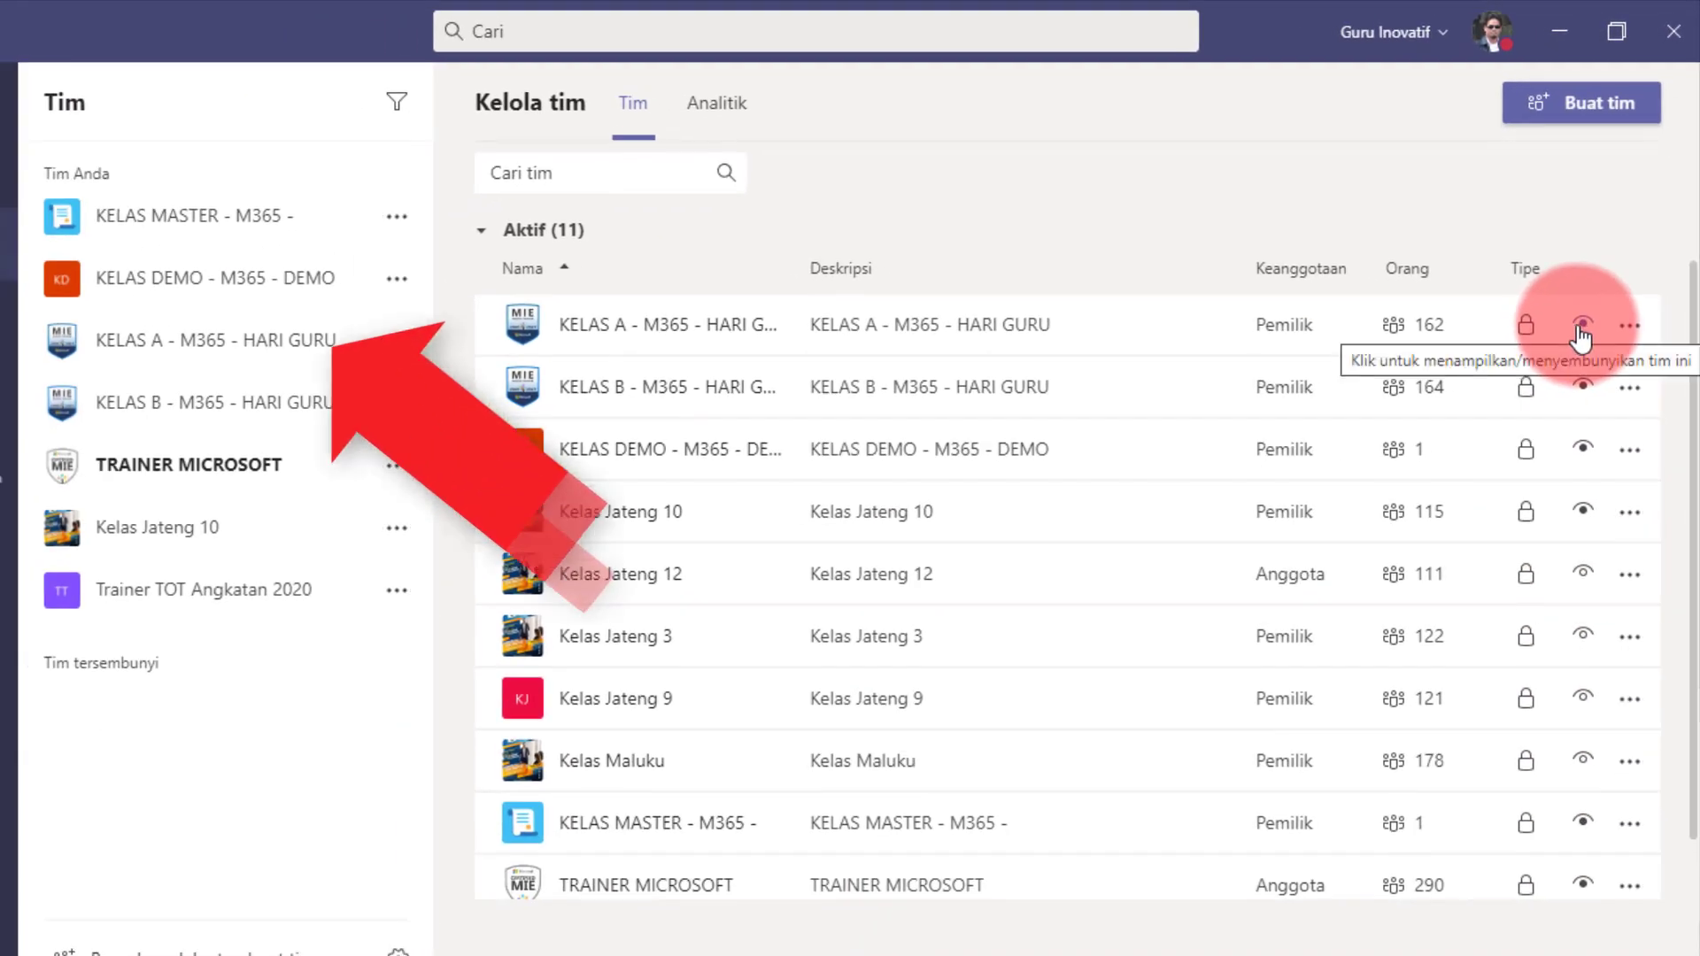
Hide the KELAS A - M365 - HARI GURU team from the Tim Anda list and show it again.
{"action": "left_click", "coordinate": [1584, 328]}
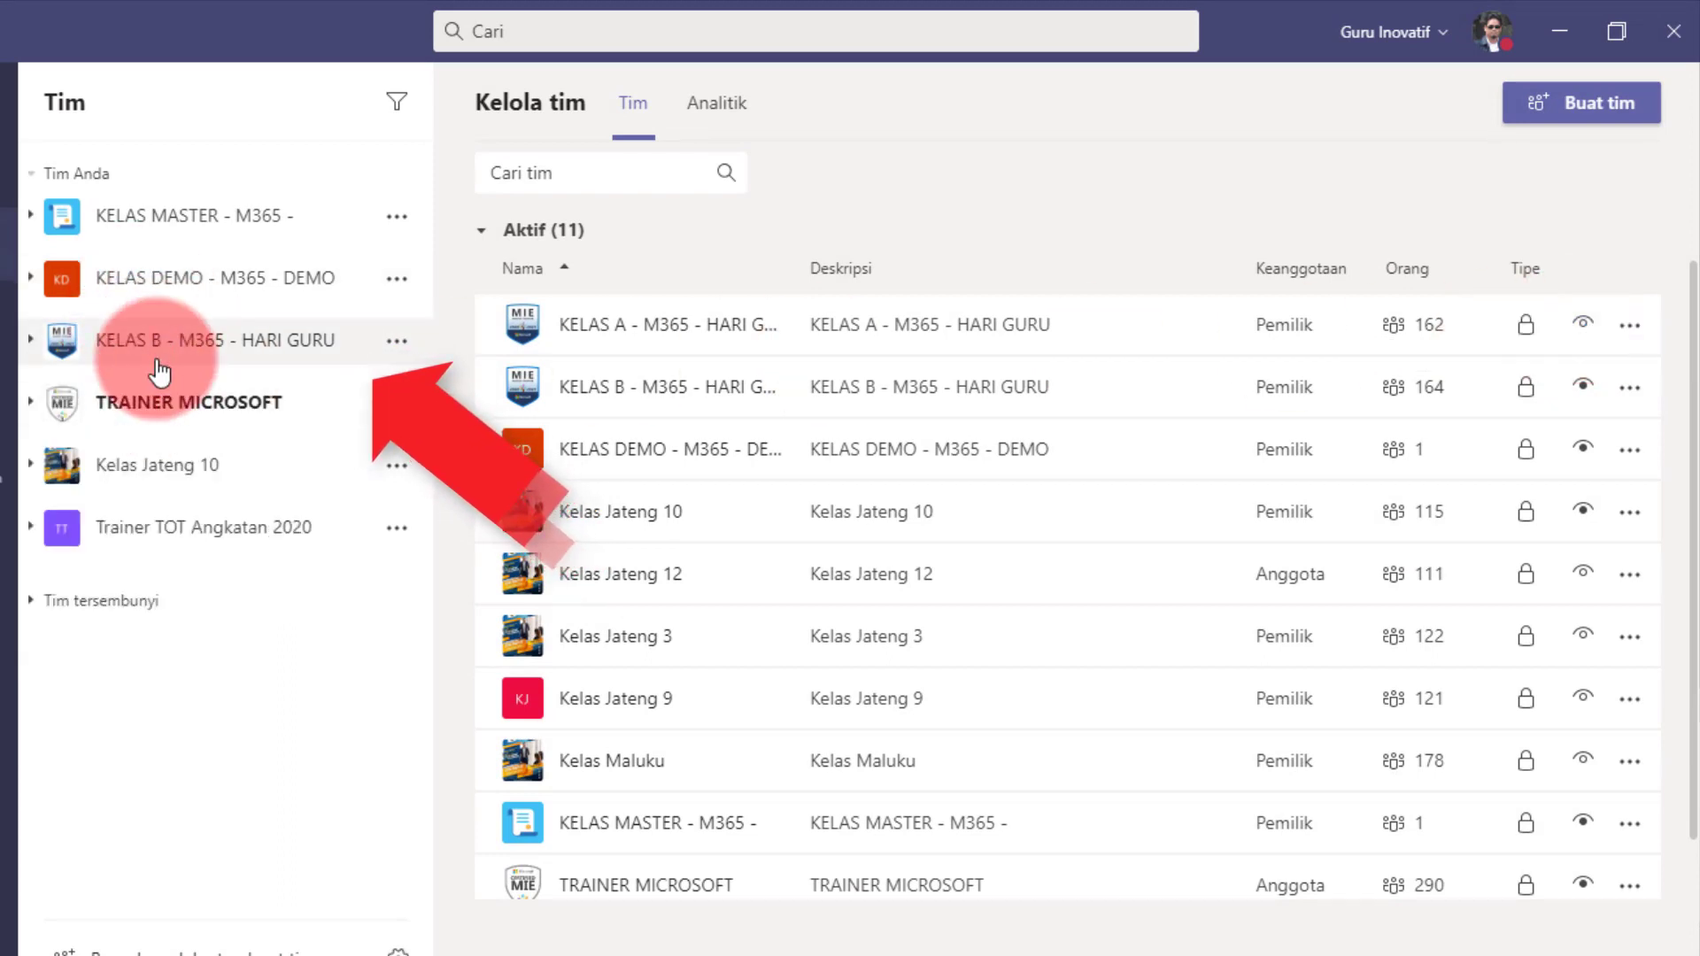
{"action": "left_click", "coordinate": [1582, 327]}
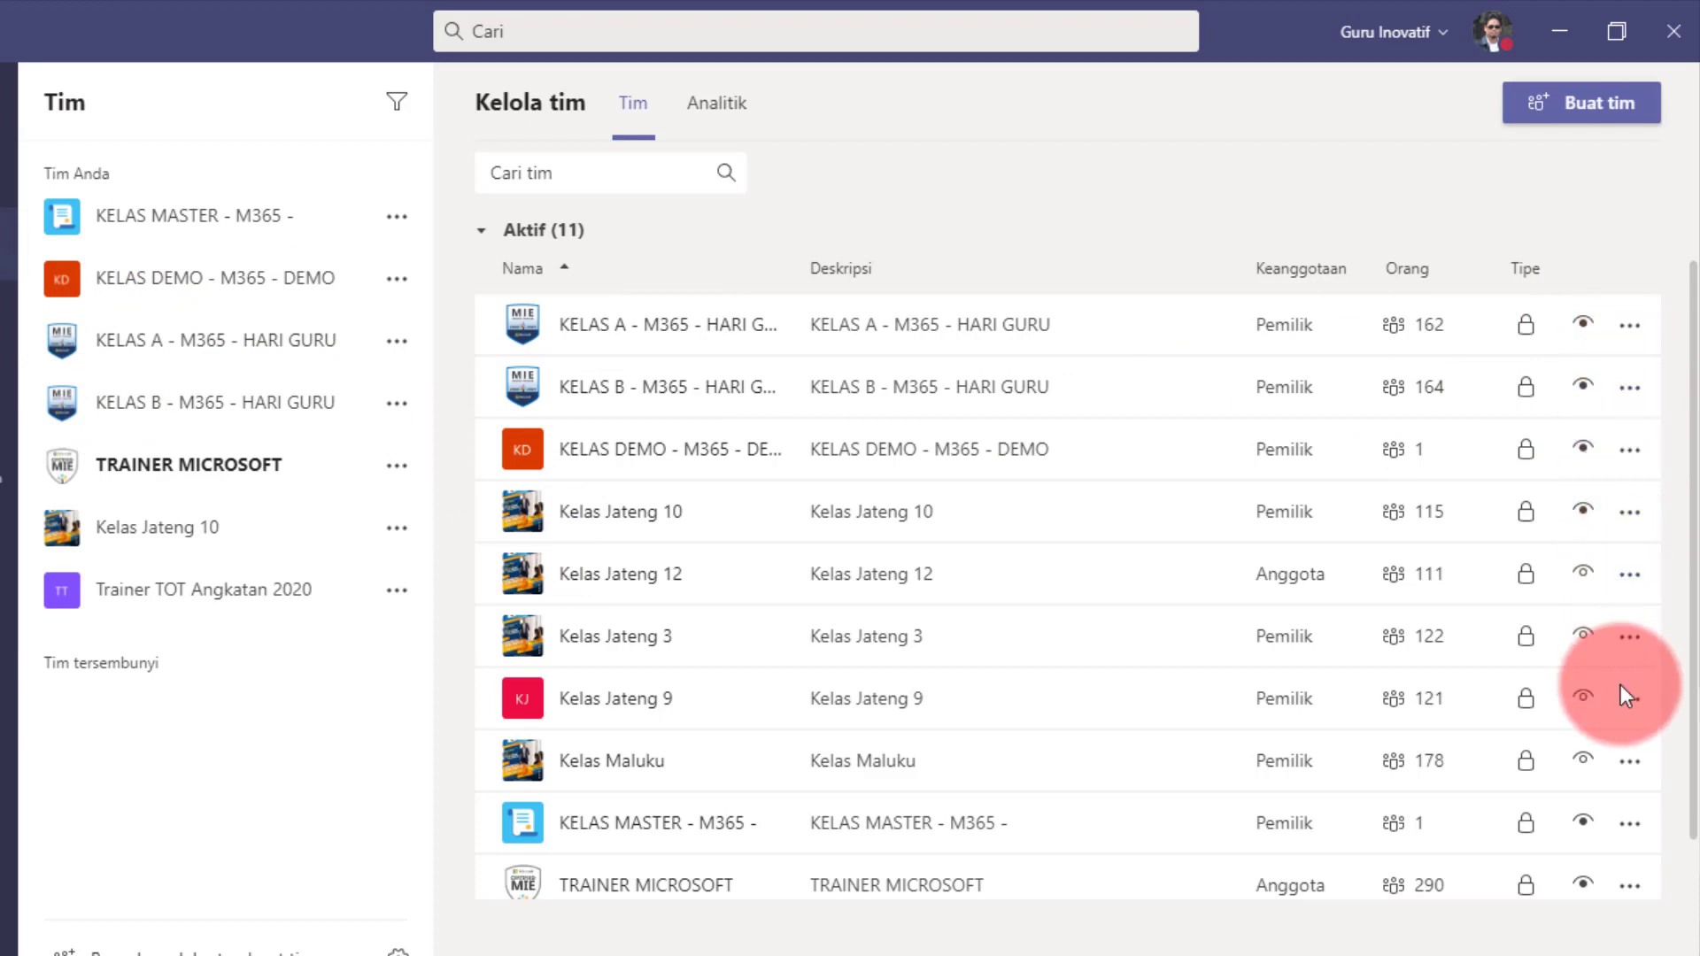
Compare the management options of KELAS A - M365 - HARI GURU with those of KELAS MASTER - M365, and close them.
{"action": "left_click", "coordinate": [1630, 333]}
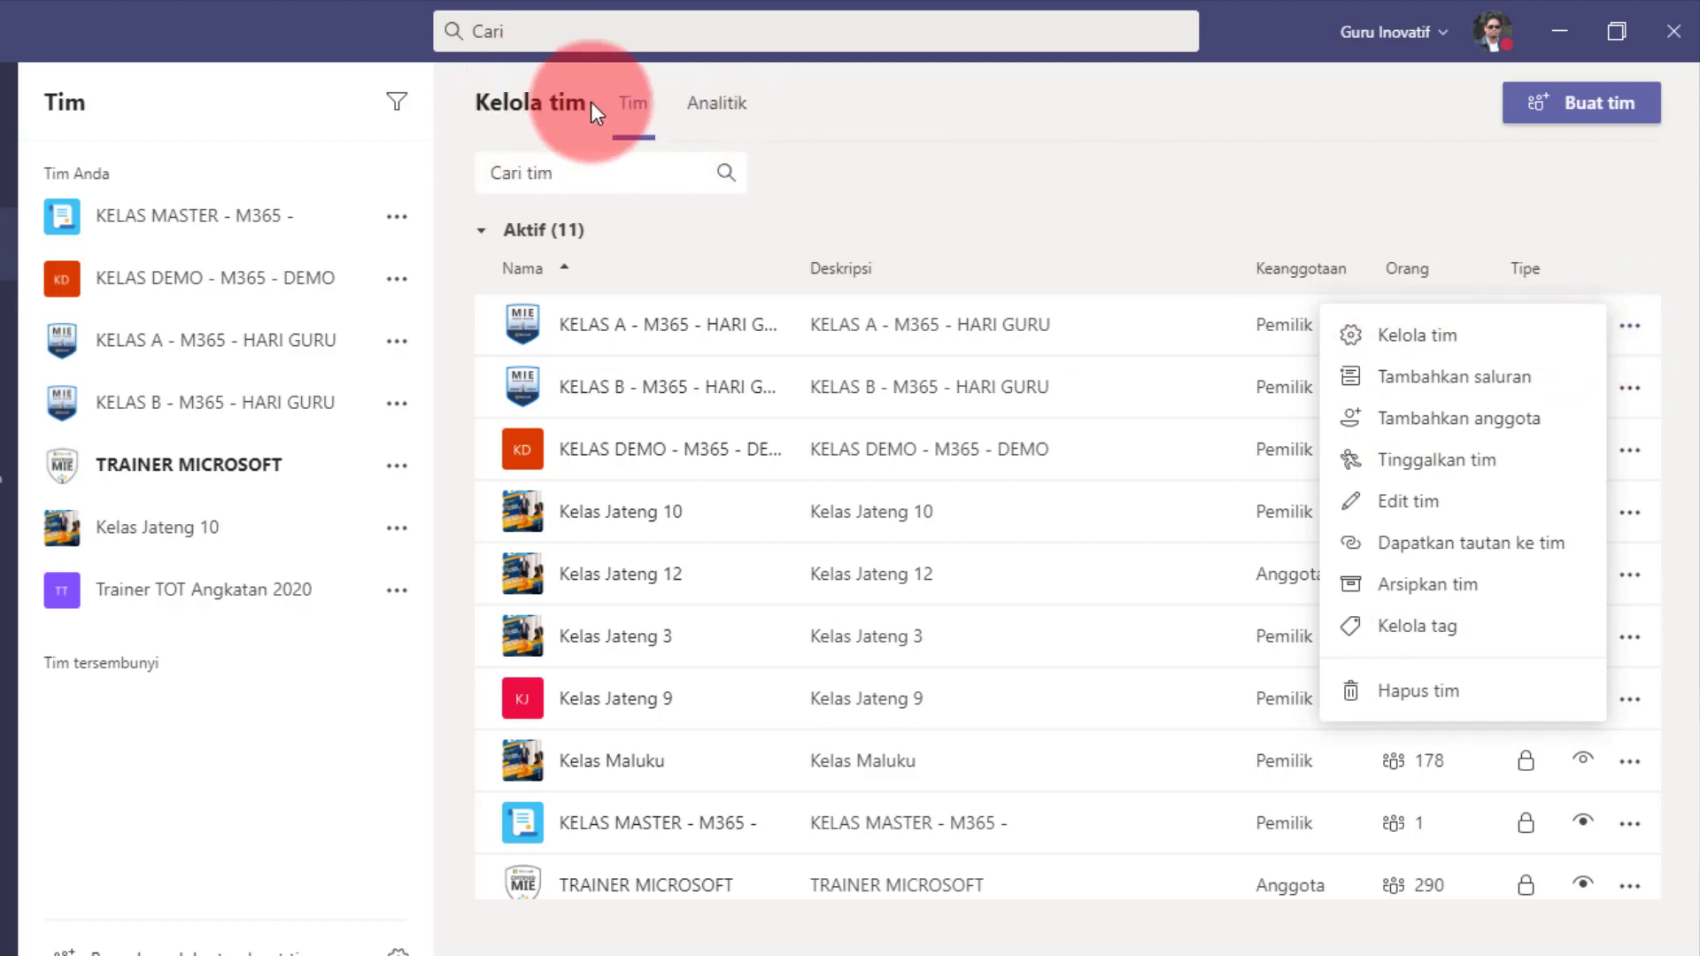
{"action": "left_click", "coordinate": [397, 216]}
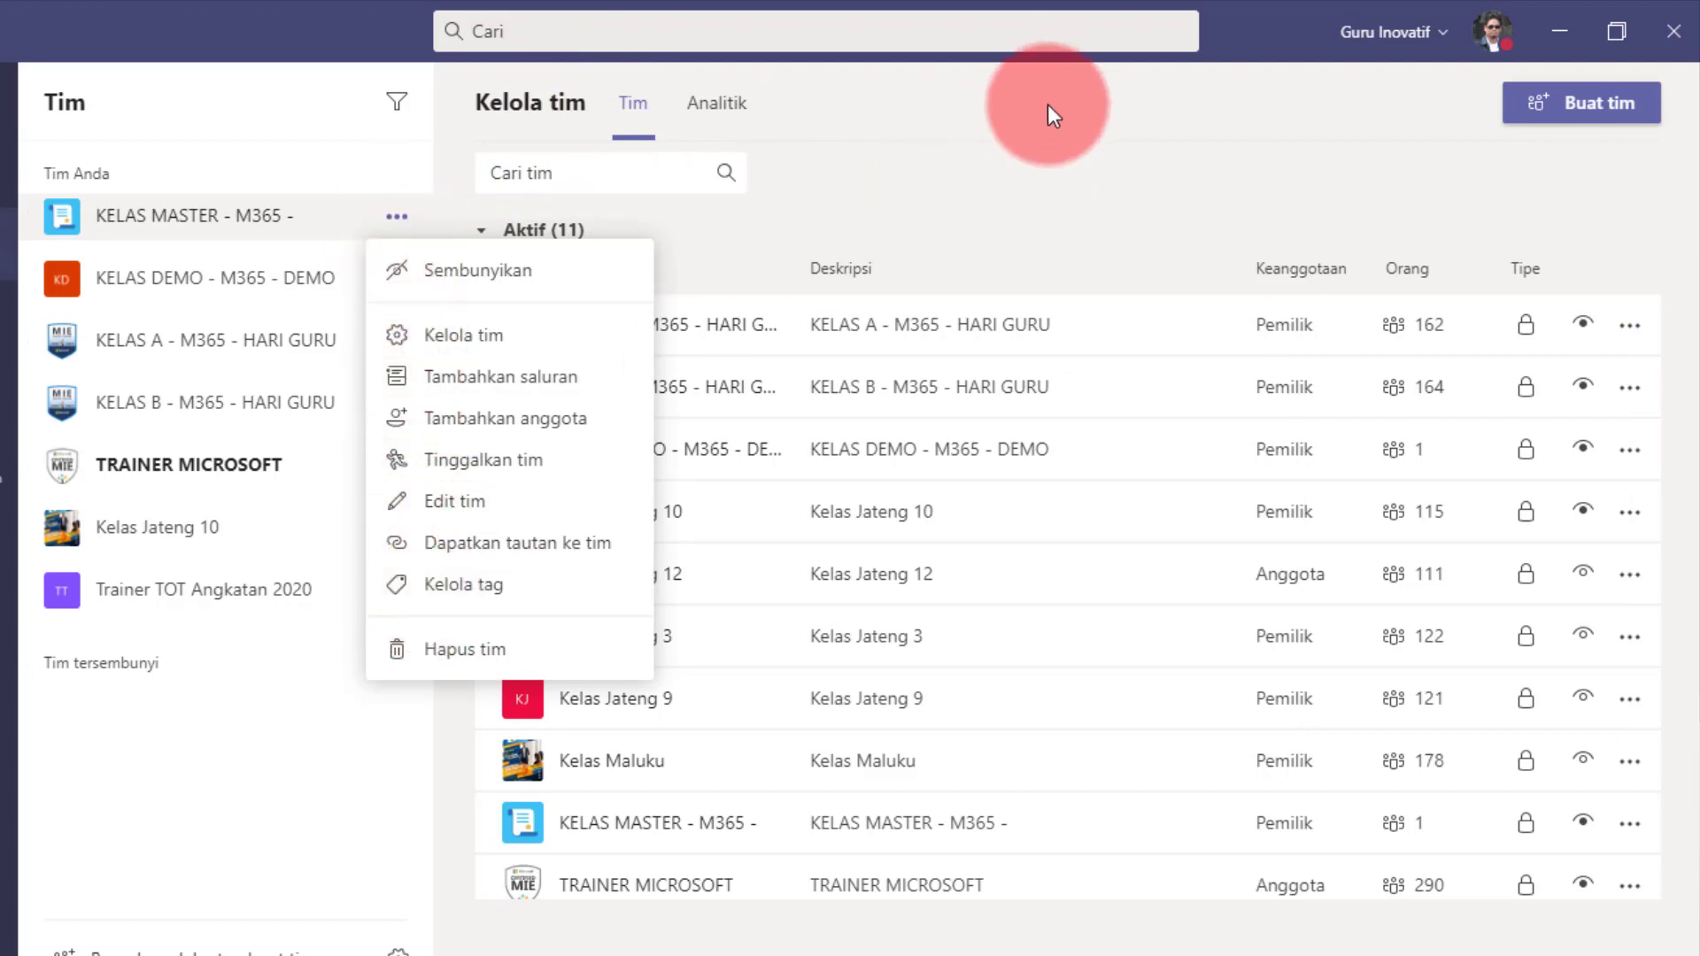
{"action": "left_click", "coordinate": [1055, 151]}
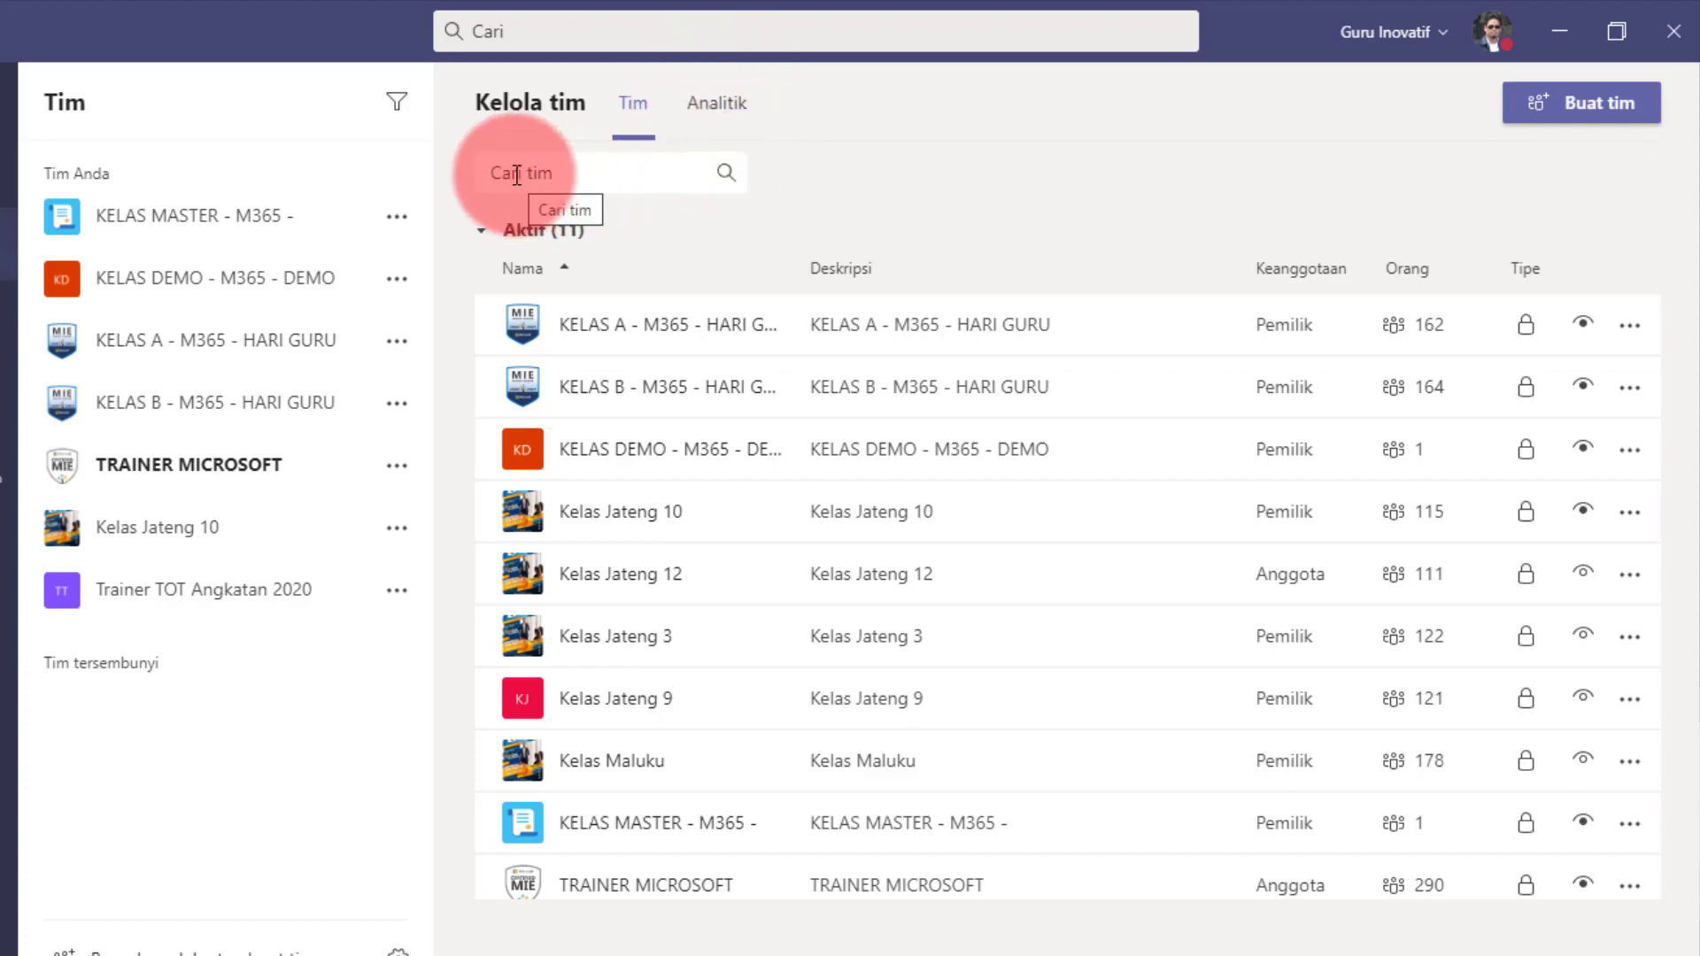
Search the managed teams for "trai" and clear the search.
{"action": "scroll", "coordinate": [705, 536], "scroll_direction": "down", "scroll_amount": 2}
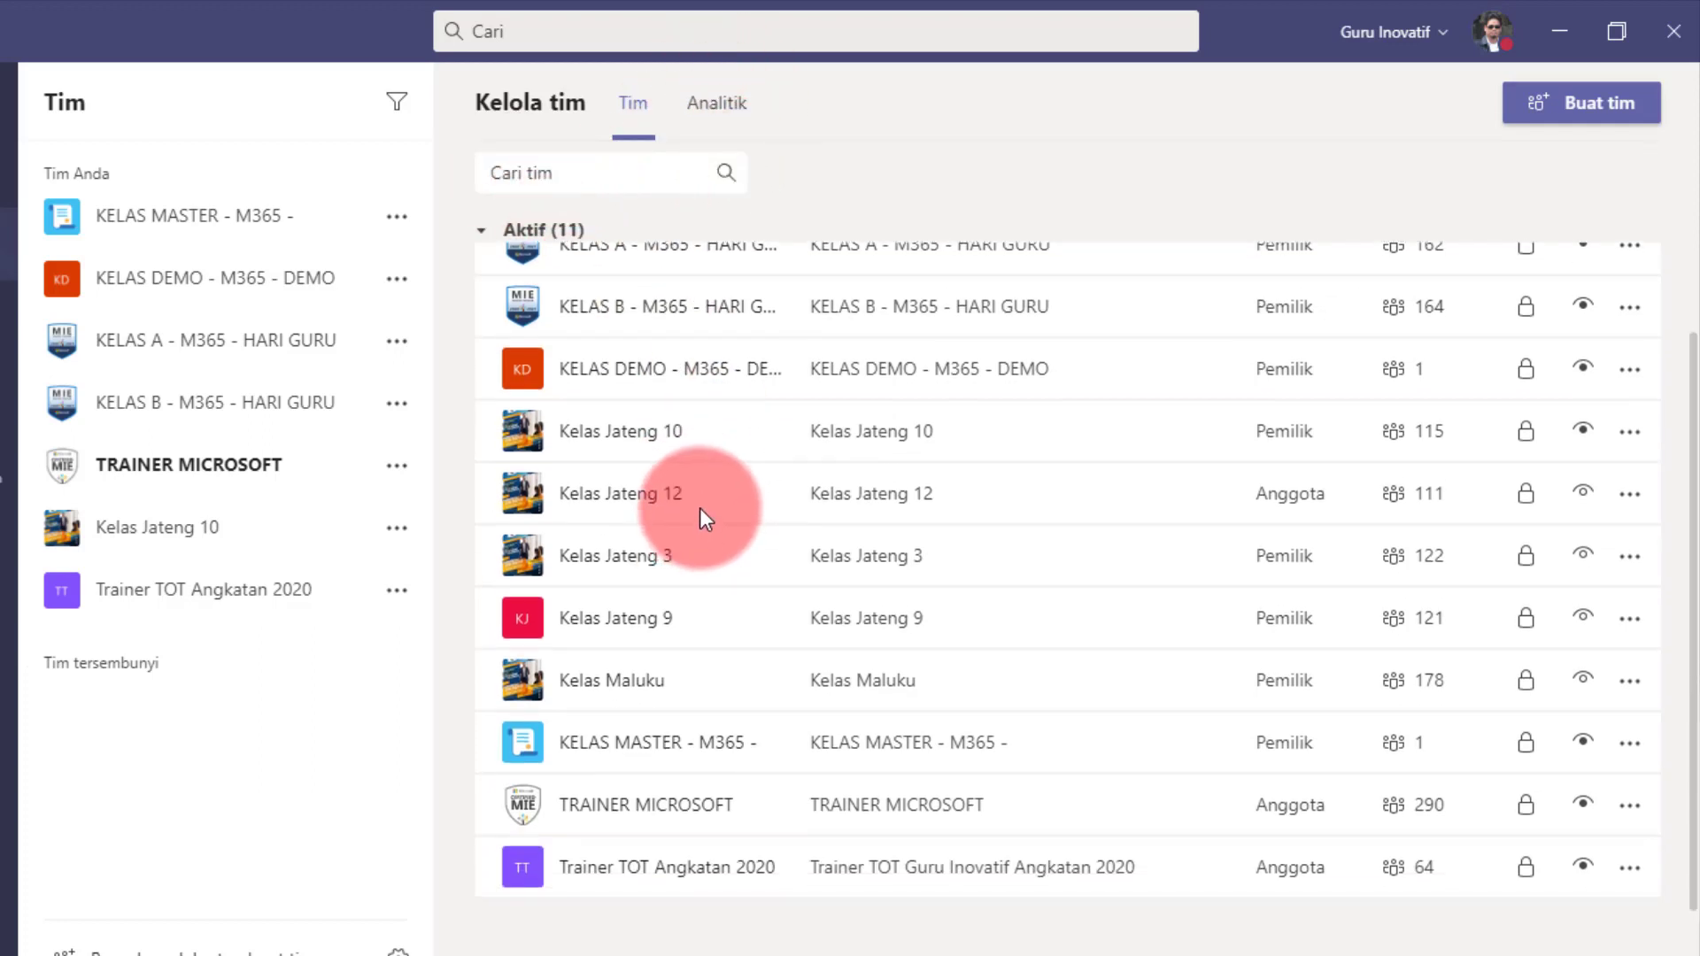
{"action": "scroll", "coordinate": [700, 507], "scroll_direction": "up", "scroll_amount": 2}
{"action": "left_click", "coordinate": [631, 170]}
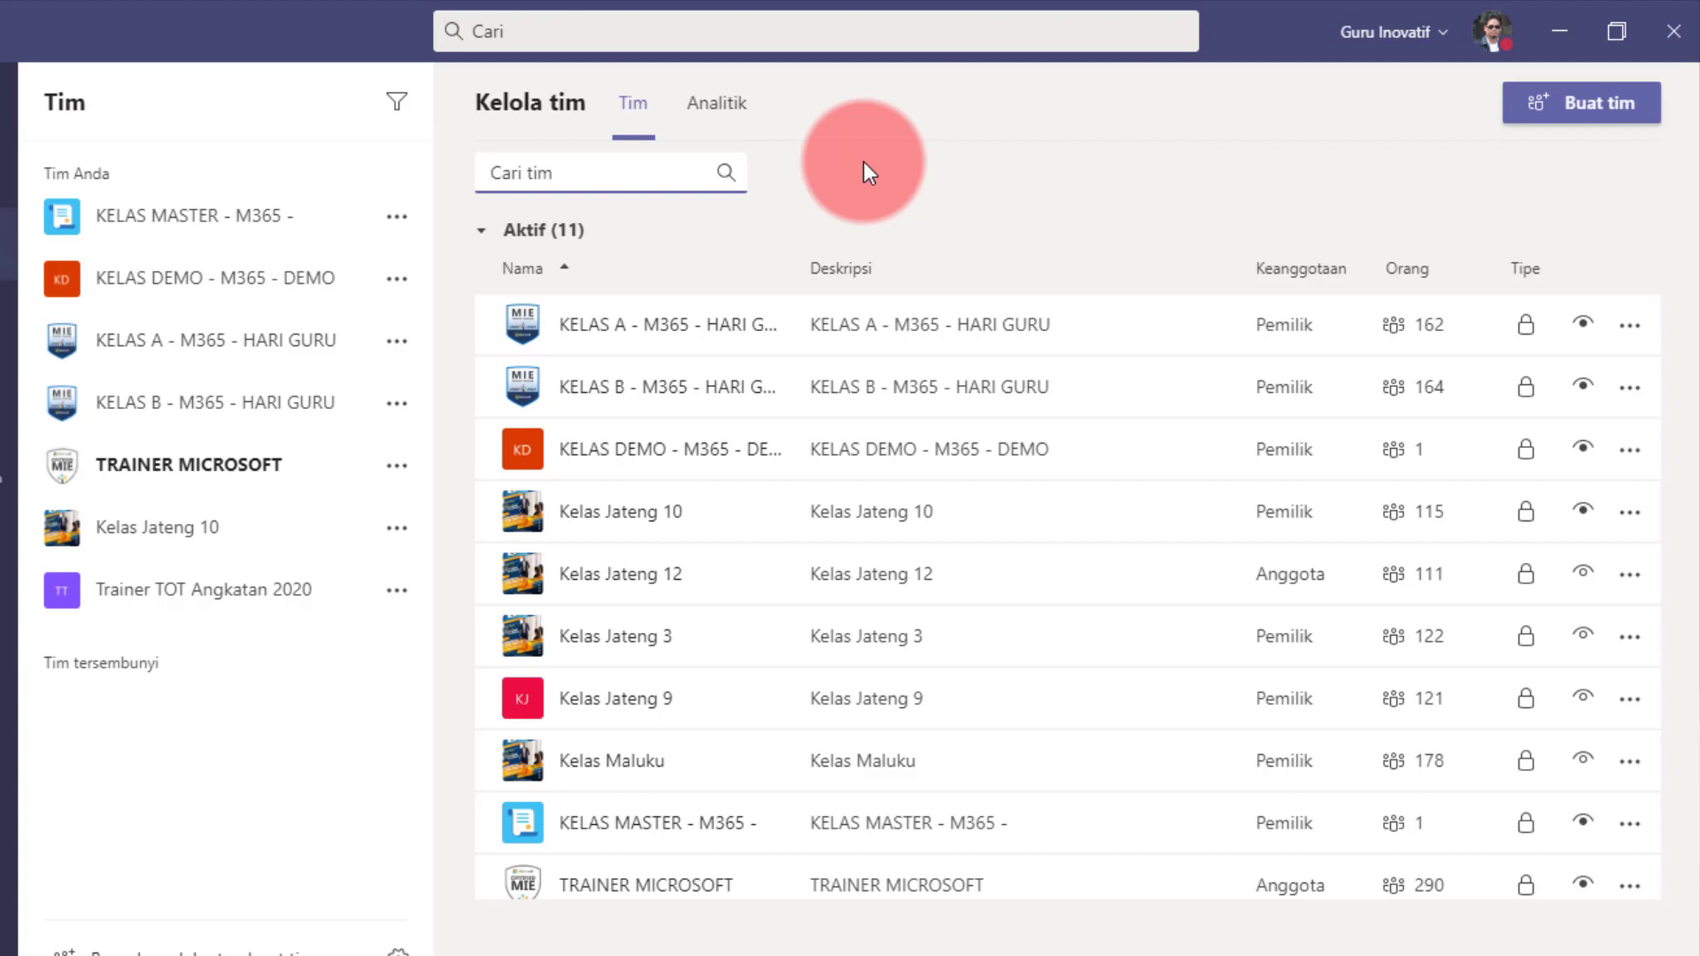
{"action": "type", "text": "trai"}
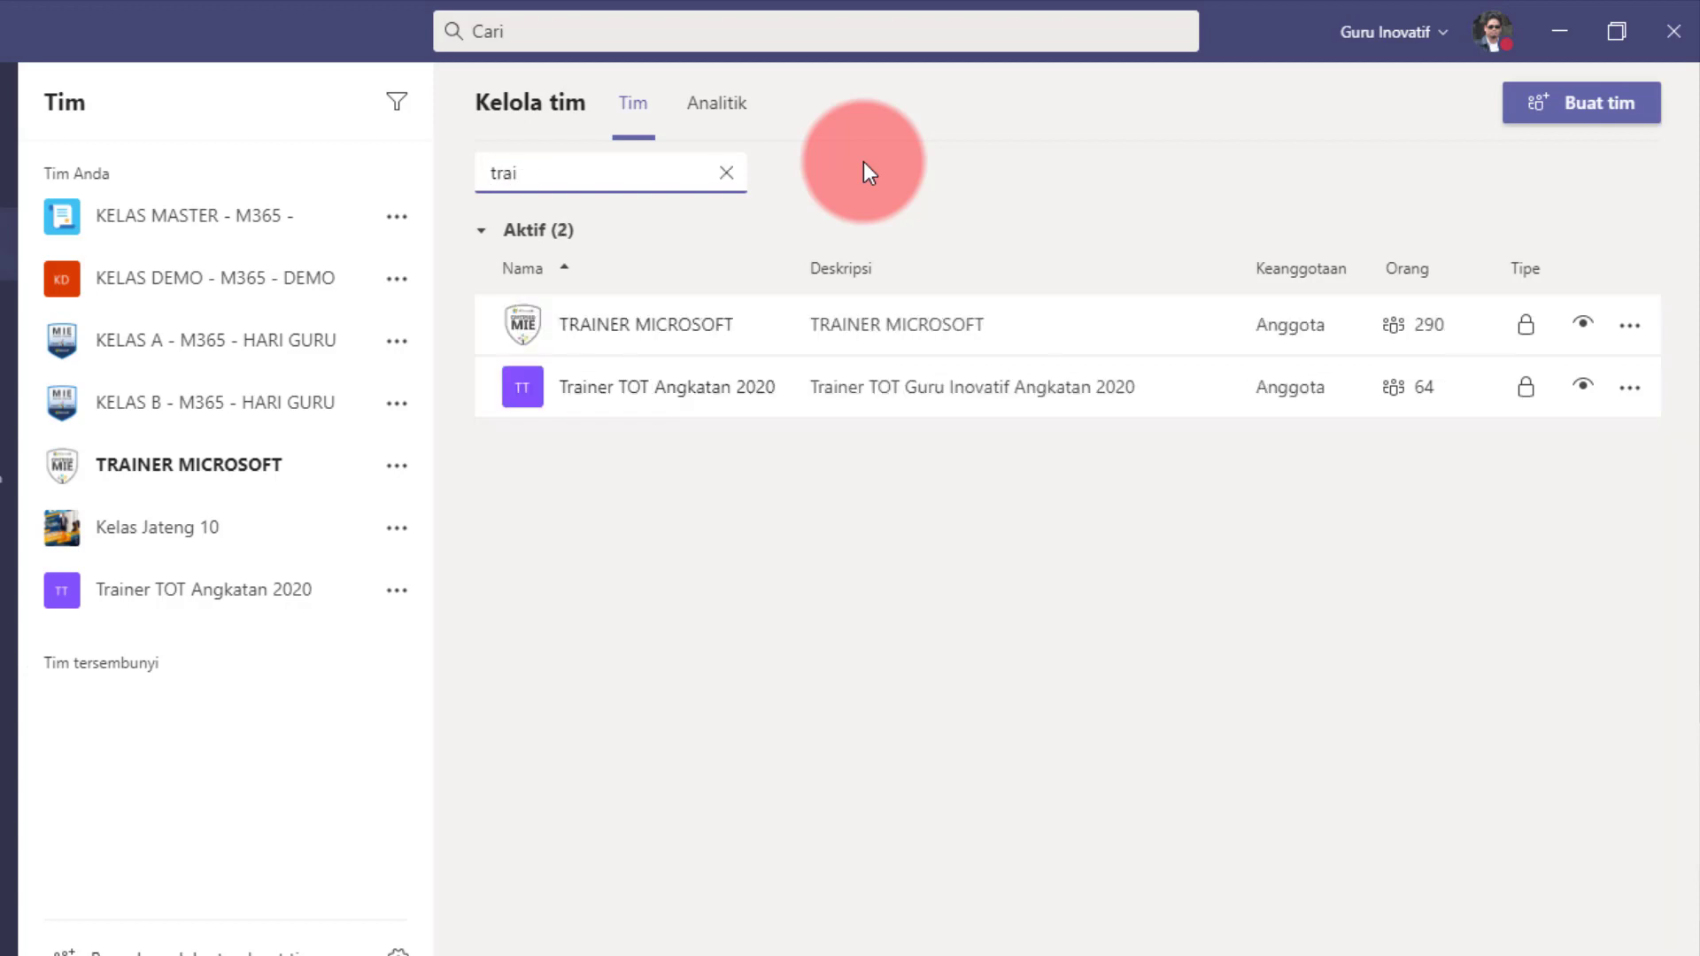
{"action": "key", "text": "BackSpace"}
{"action": "key", "text": "BackSpace"}
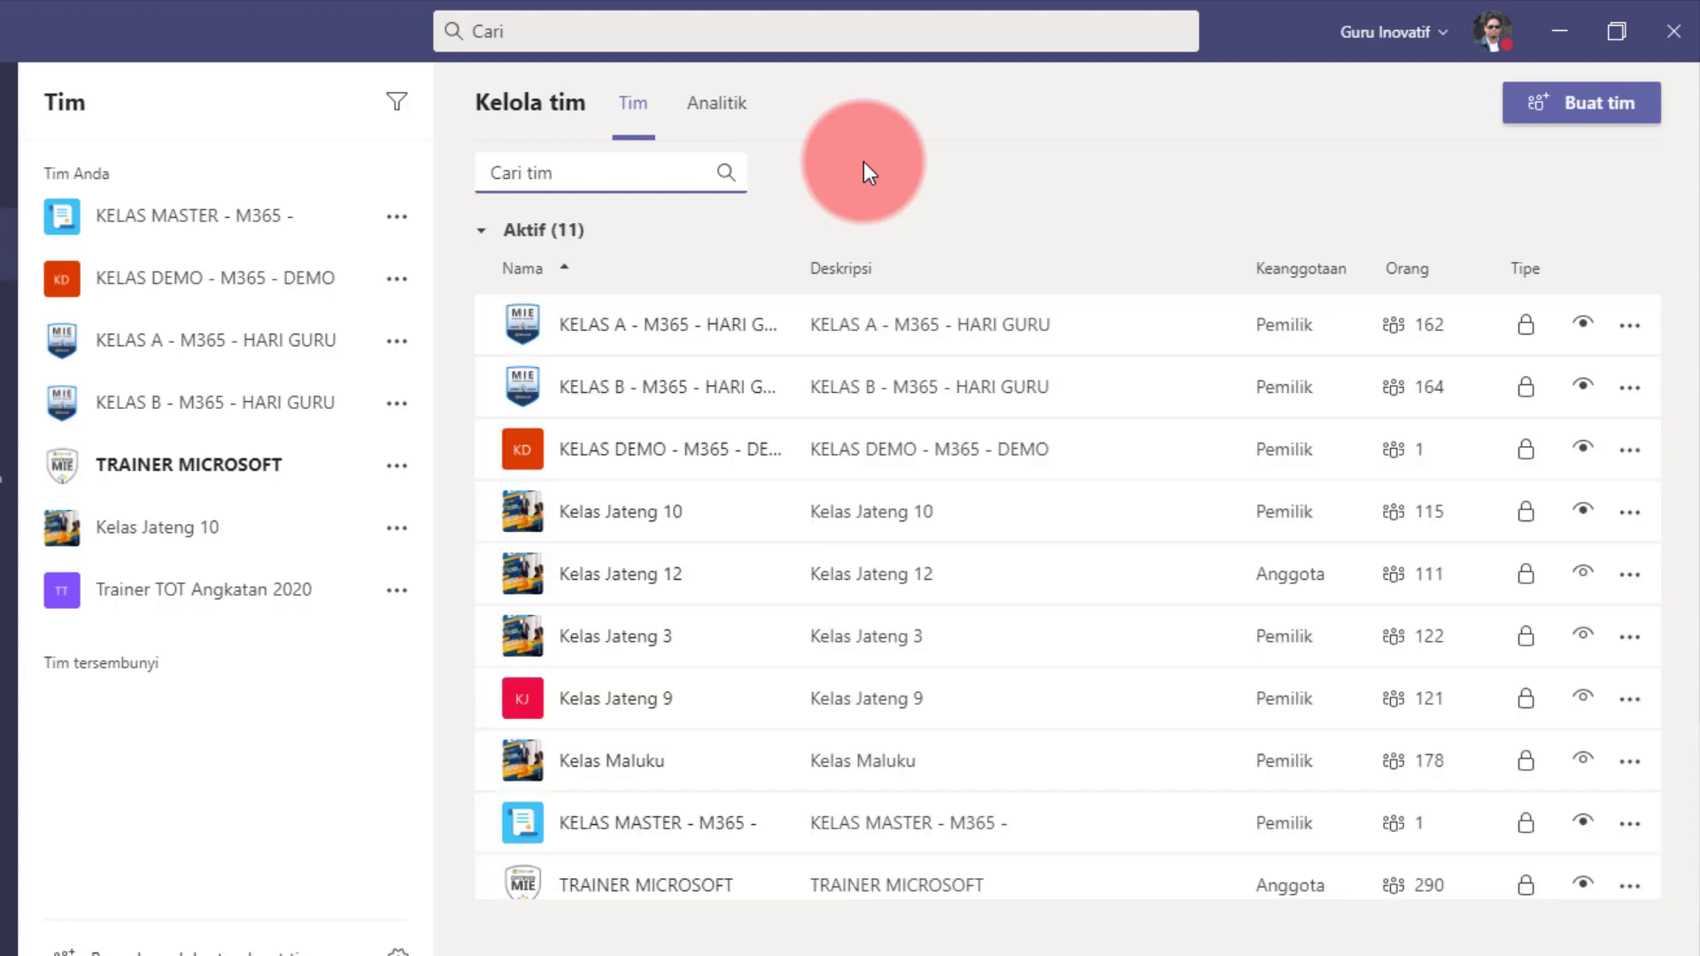
Open the Analitik view of the teams and set its reporting period to 90 Hari Terakhir.
{"action": "left_click", "coordinate": [724, 115]}
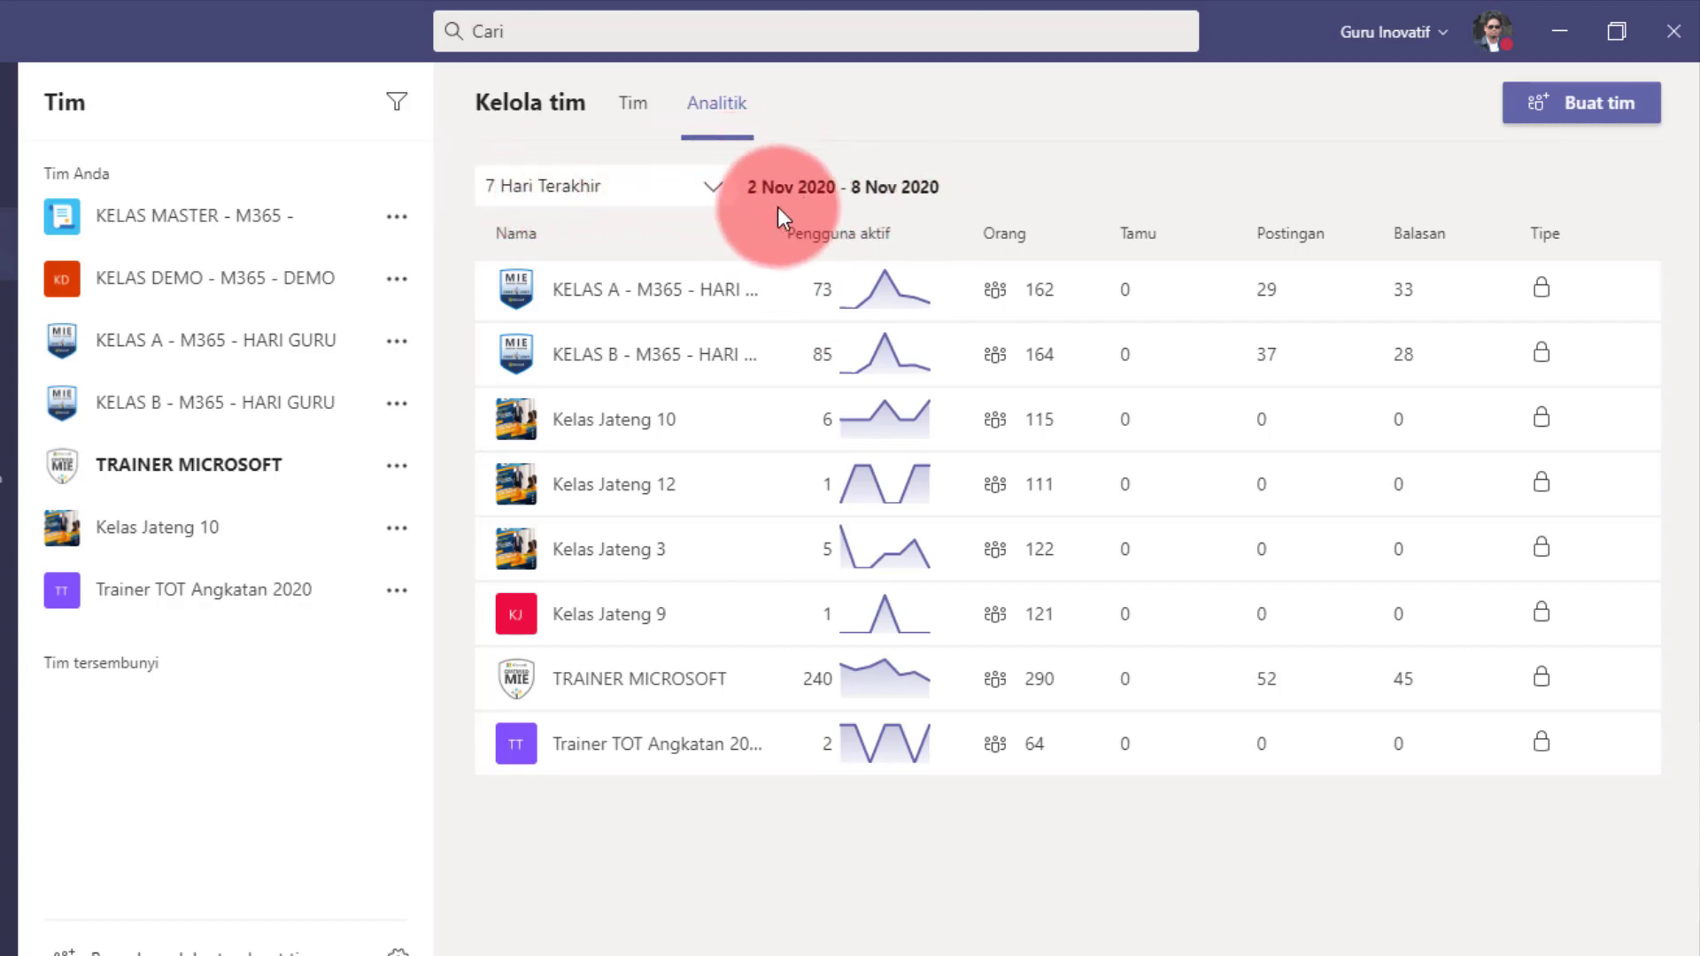
{"action": "left_click", "coordinate": [713, 187]}
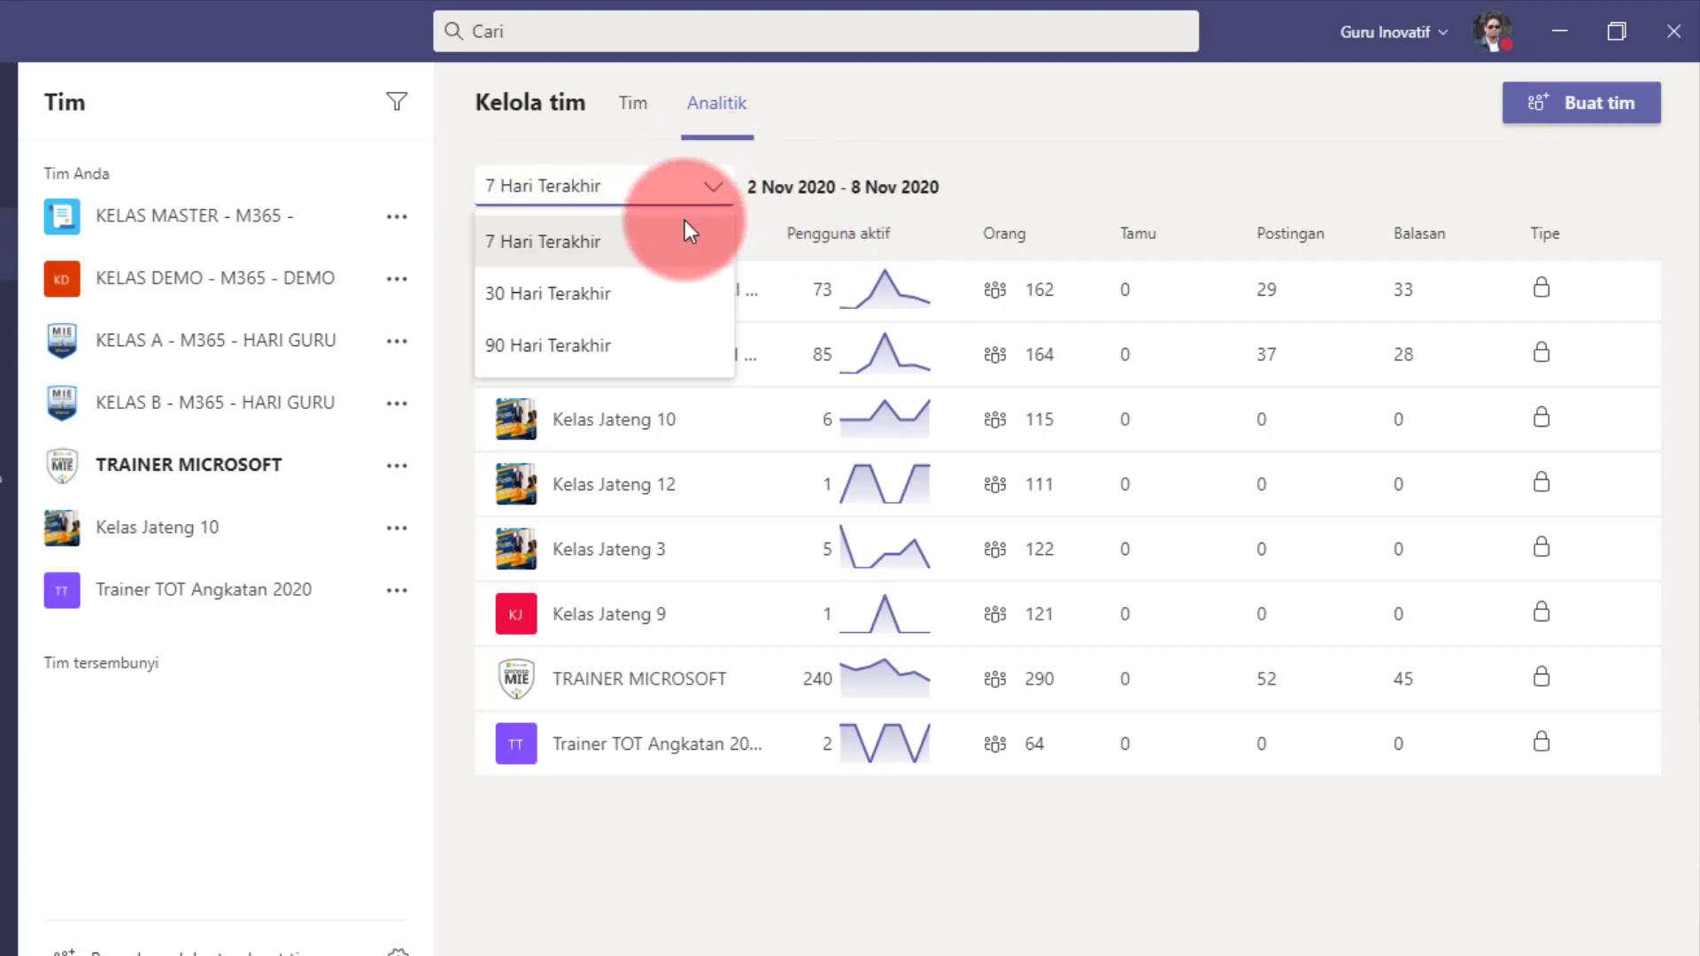
{"action": "left_click", "coordinate": [598, 368]}
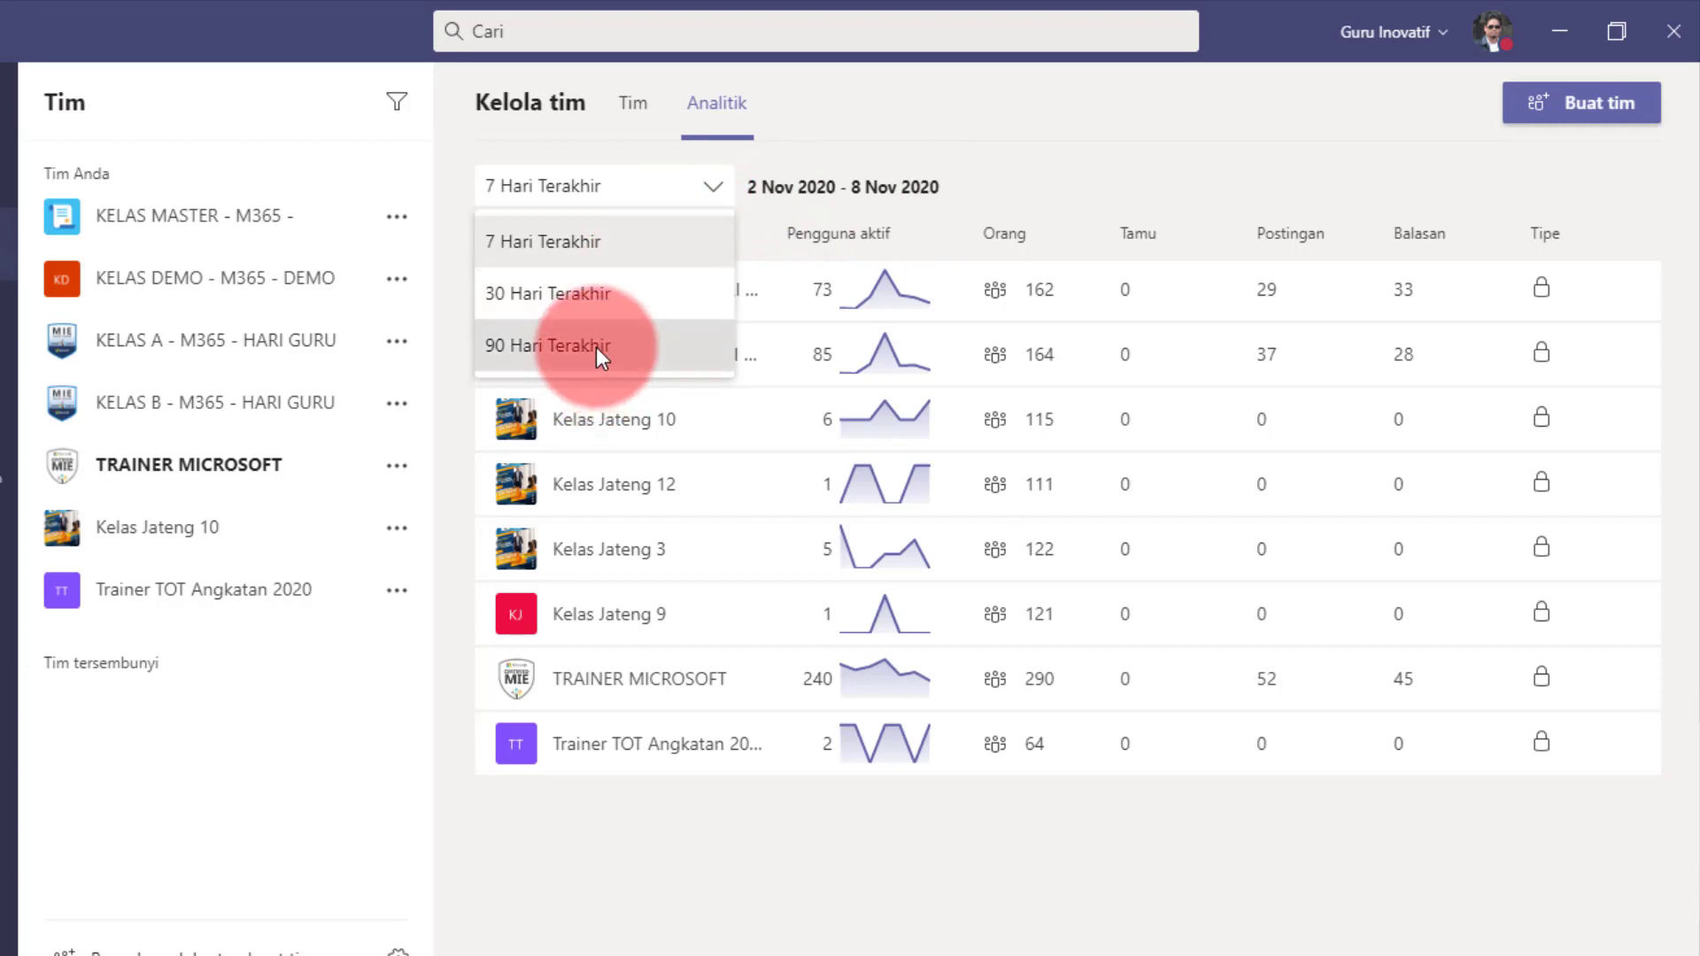